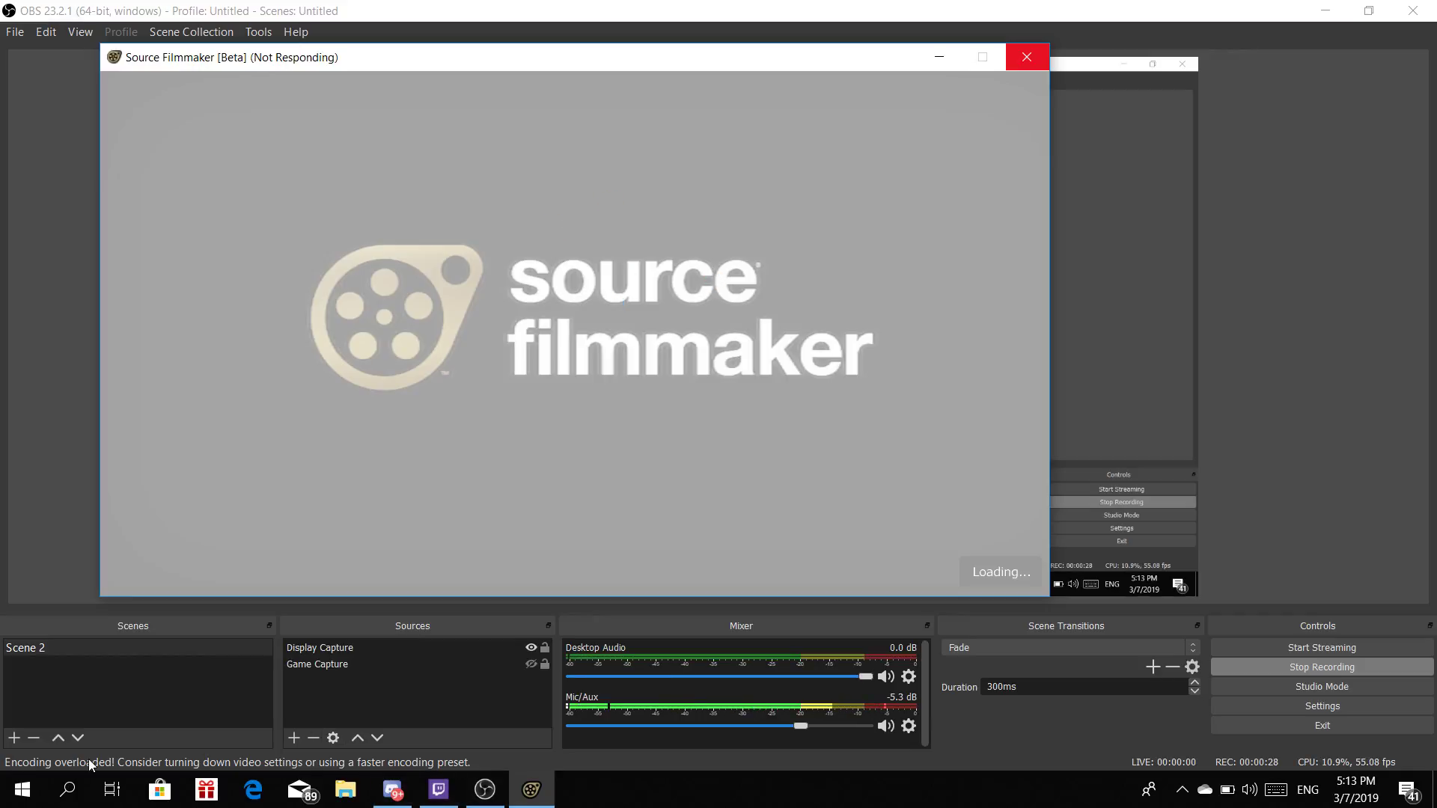
Search for the installed Instagram app, open it and bring its window to the front
left_click(73, 786)
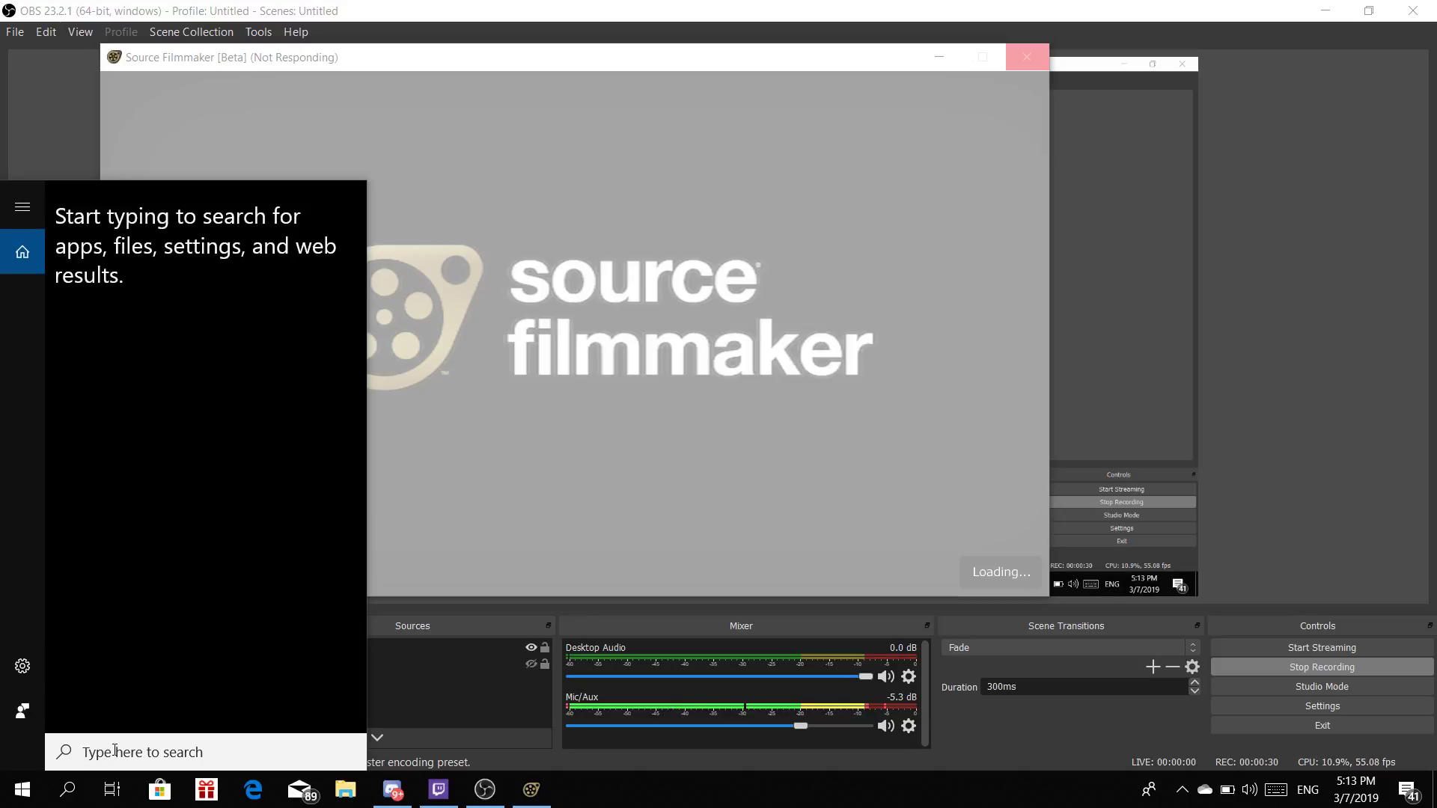
type("i")
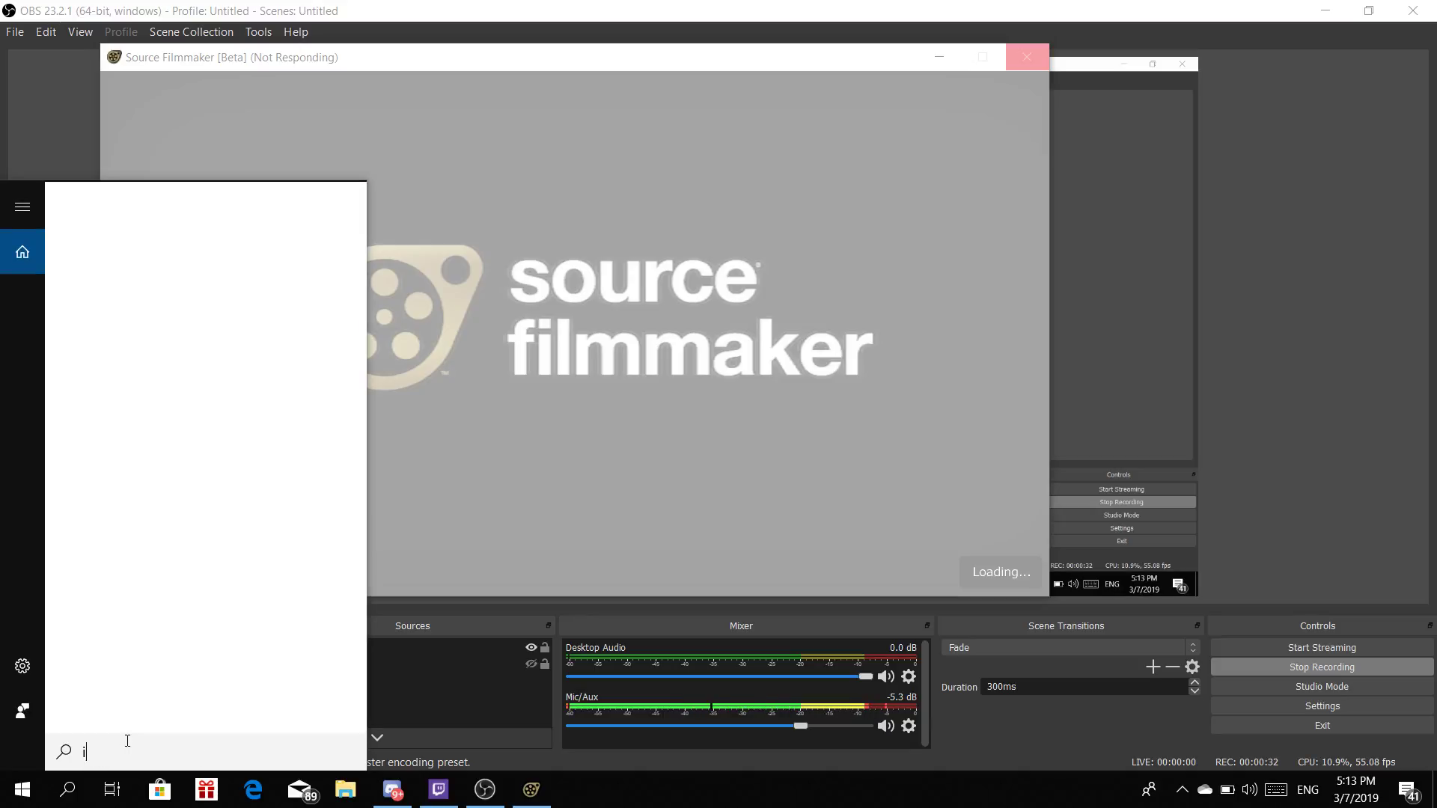
type("nstag")
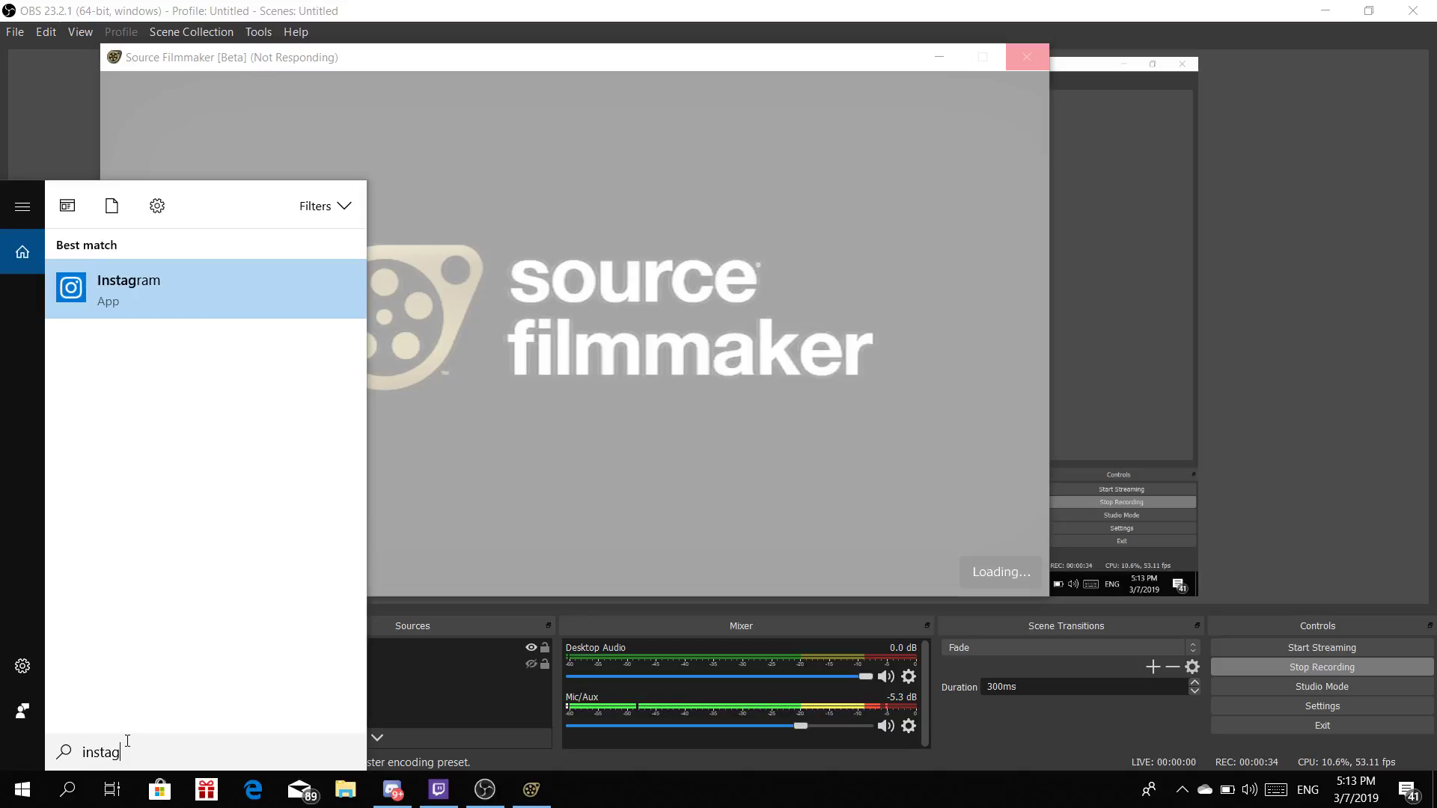
key("Return")
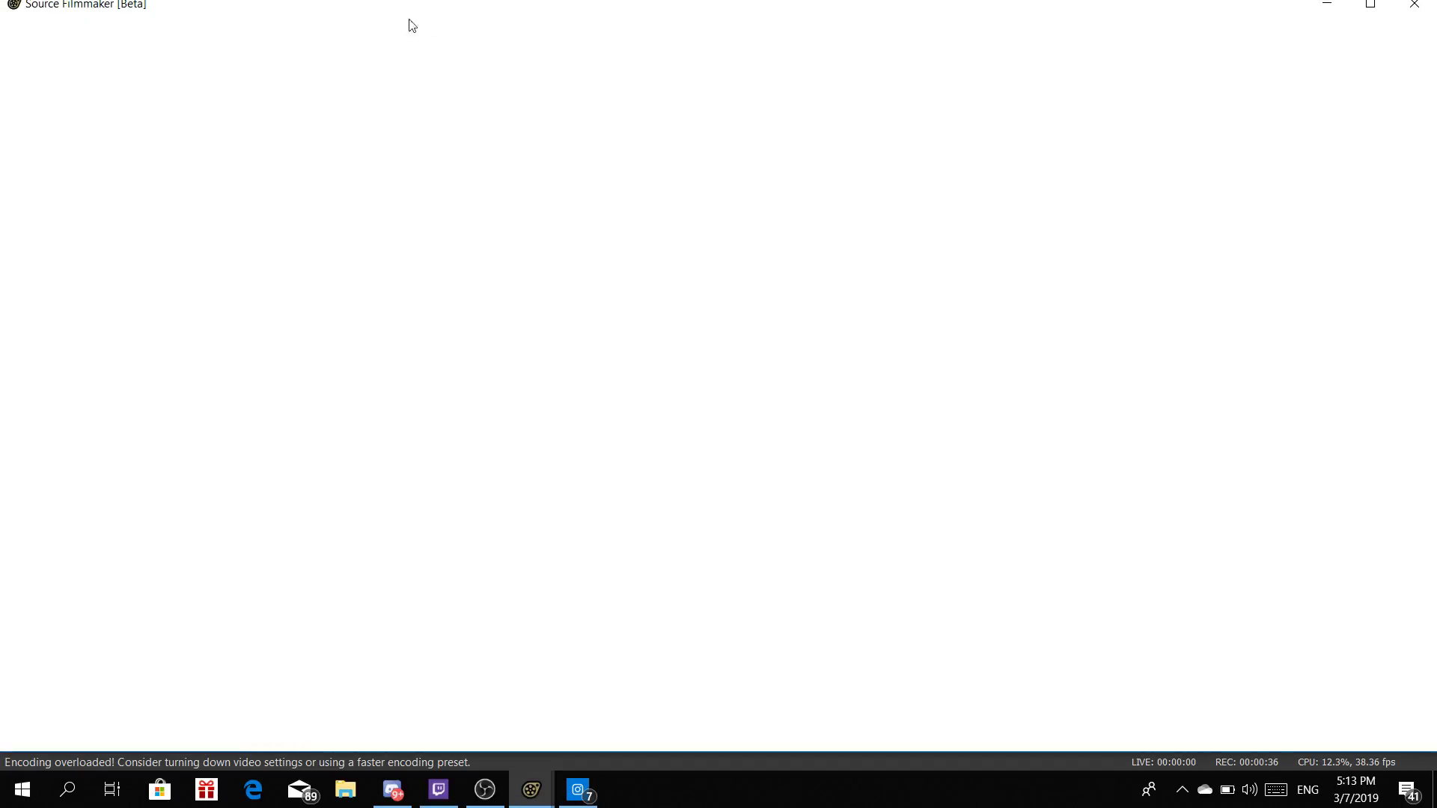
left_click(576, 794)
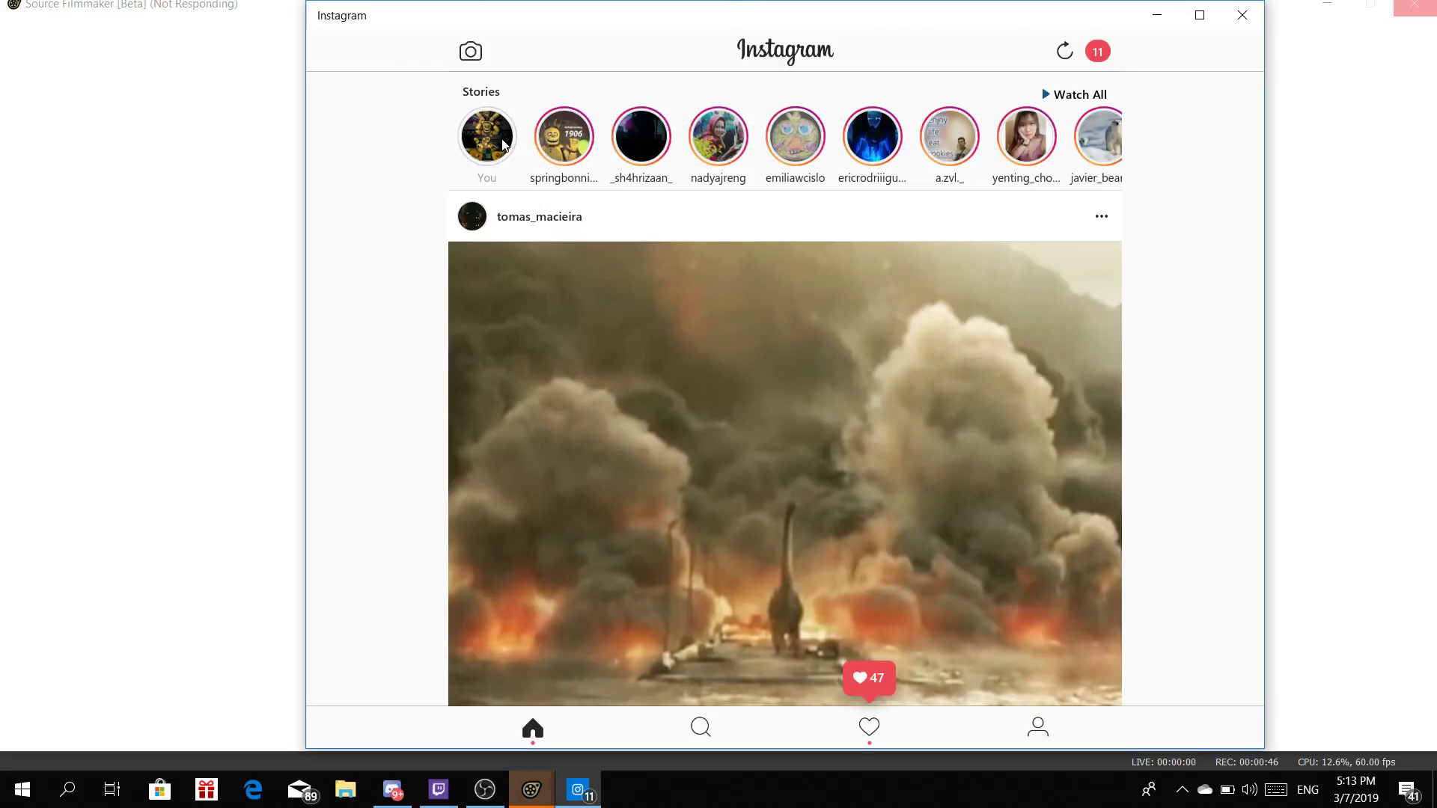
Look through the slides of the account's own Instagram story, close the story and minimize the window
left_click(500, 141)
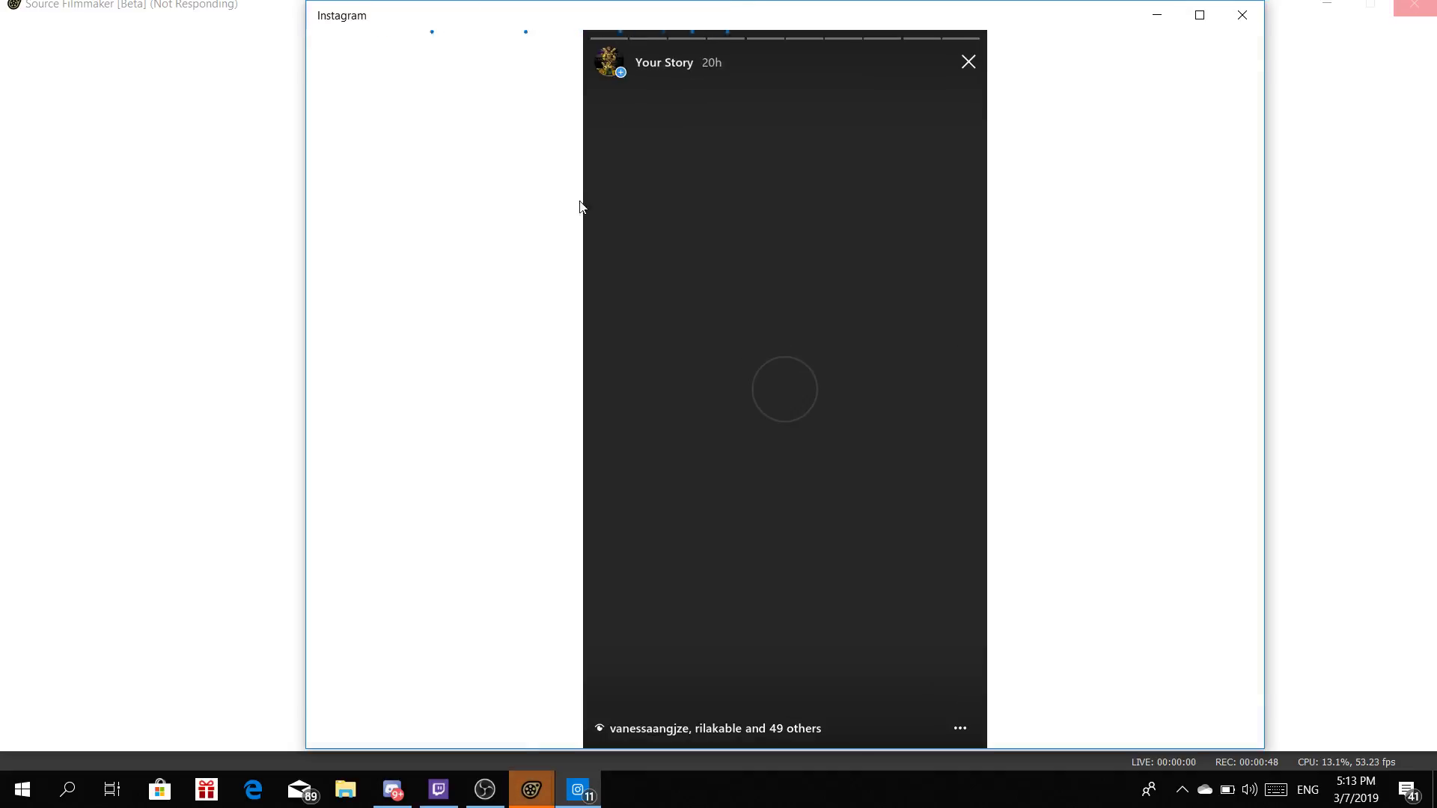
left_click(973, 466)
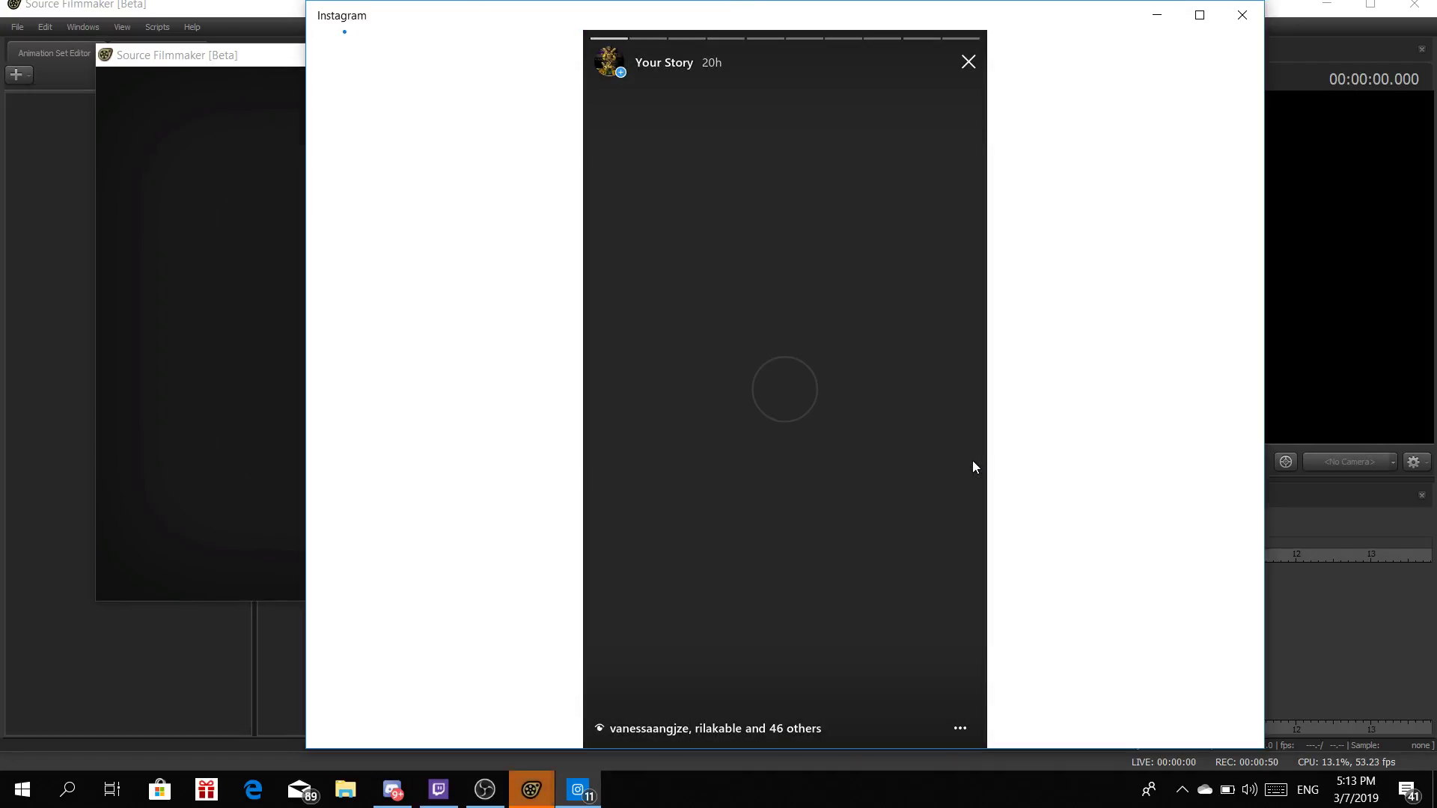
left_click(972, 460)
left_click(972, 460)
left_click(971, 456)
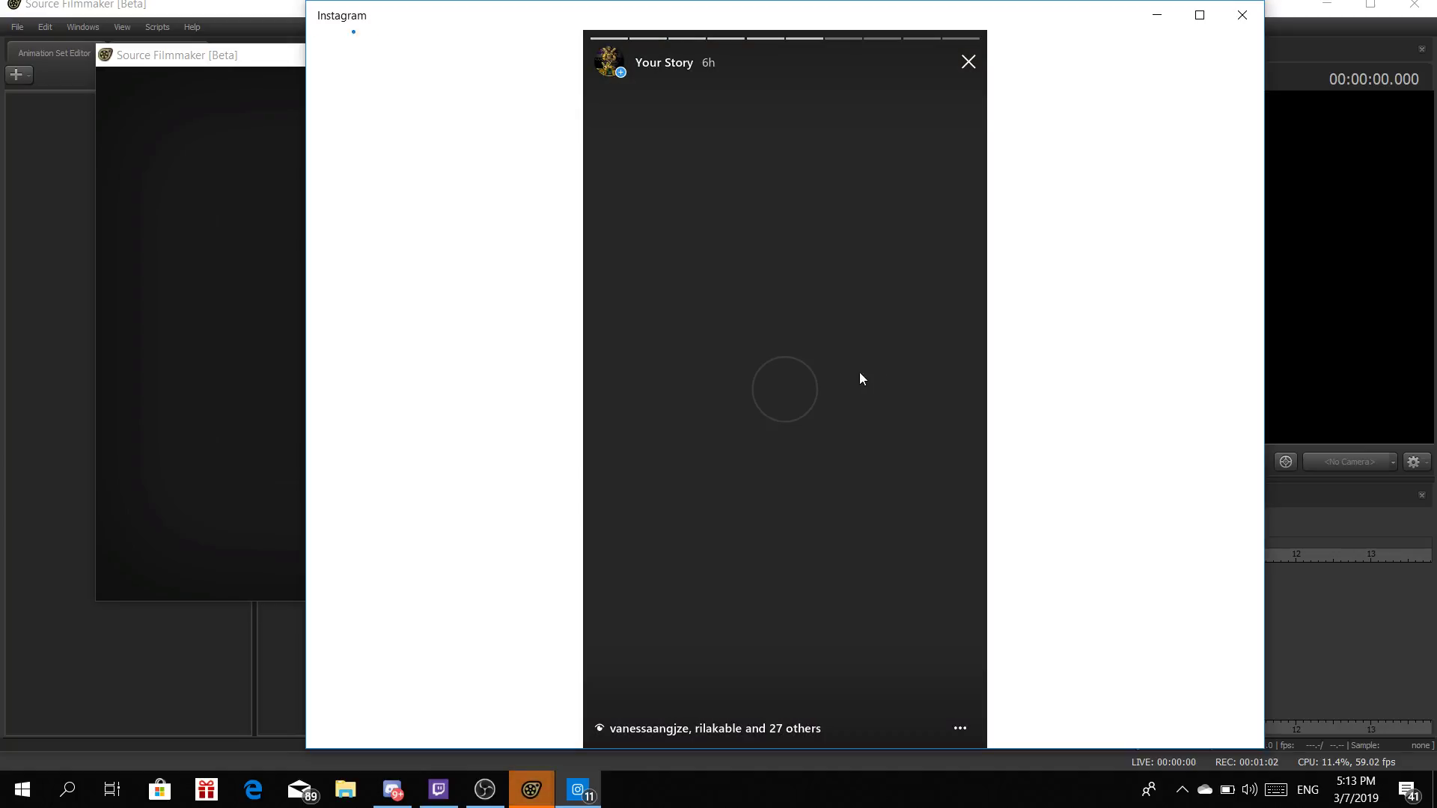
left_click(973, 60)
left_click(1157, 15)
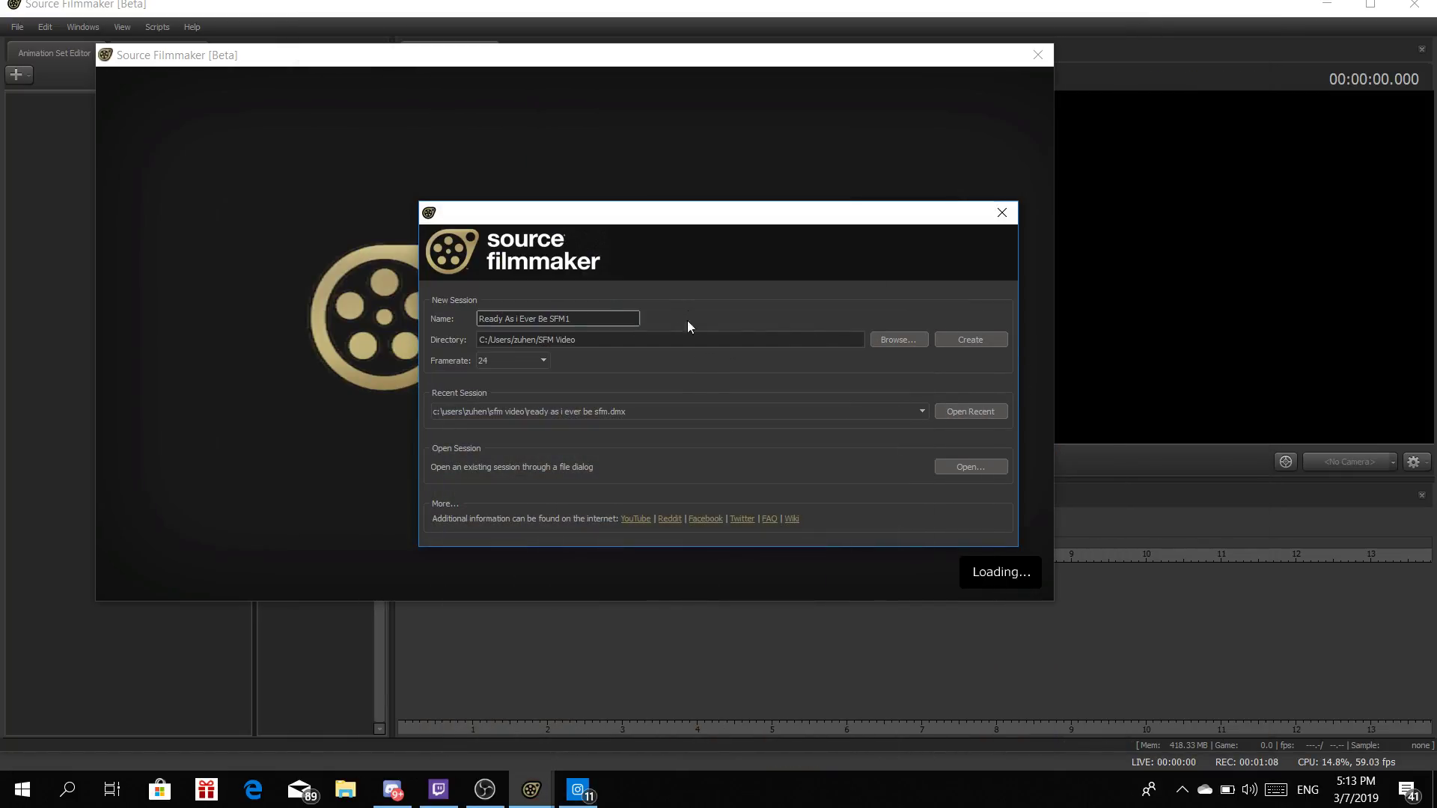
Create a new Source Filmmaker session named Tutorial and accept removing all the listed unsubscribed workshop items
key("ctrl+a")
key("BackSpace")
type("T")
left_click(958, 341)
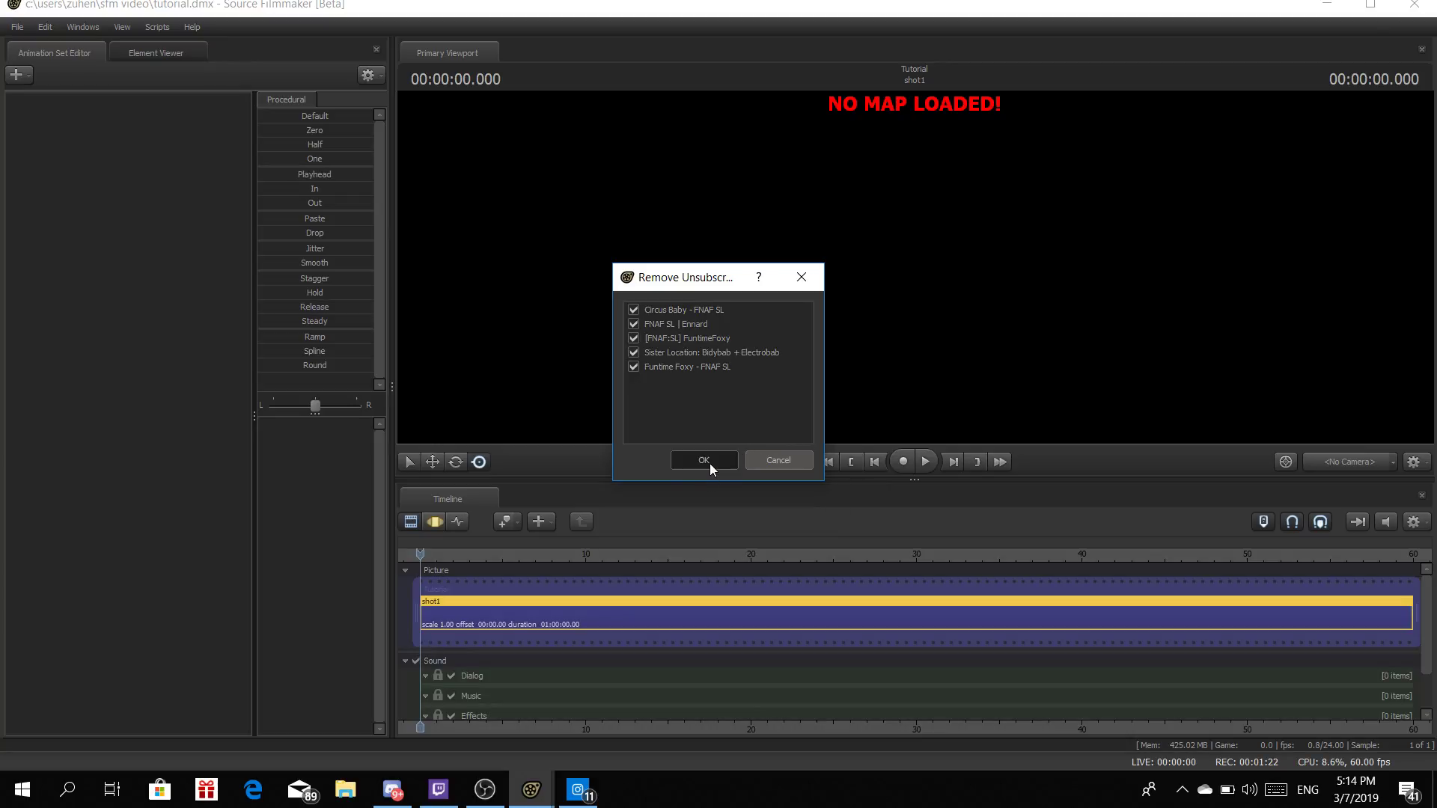
left_click(709, 464)
Load the map fnaf2remakemap_v2.bsp into the session and turn off lighting in the primary viewport
right_click(833, 222)
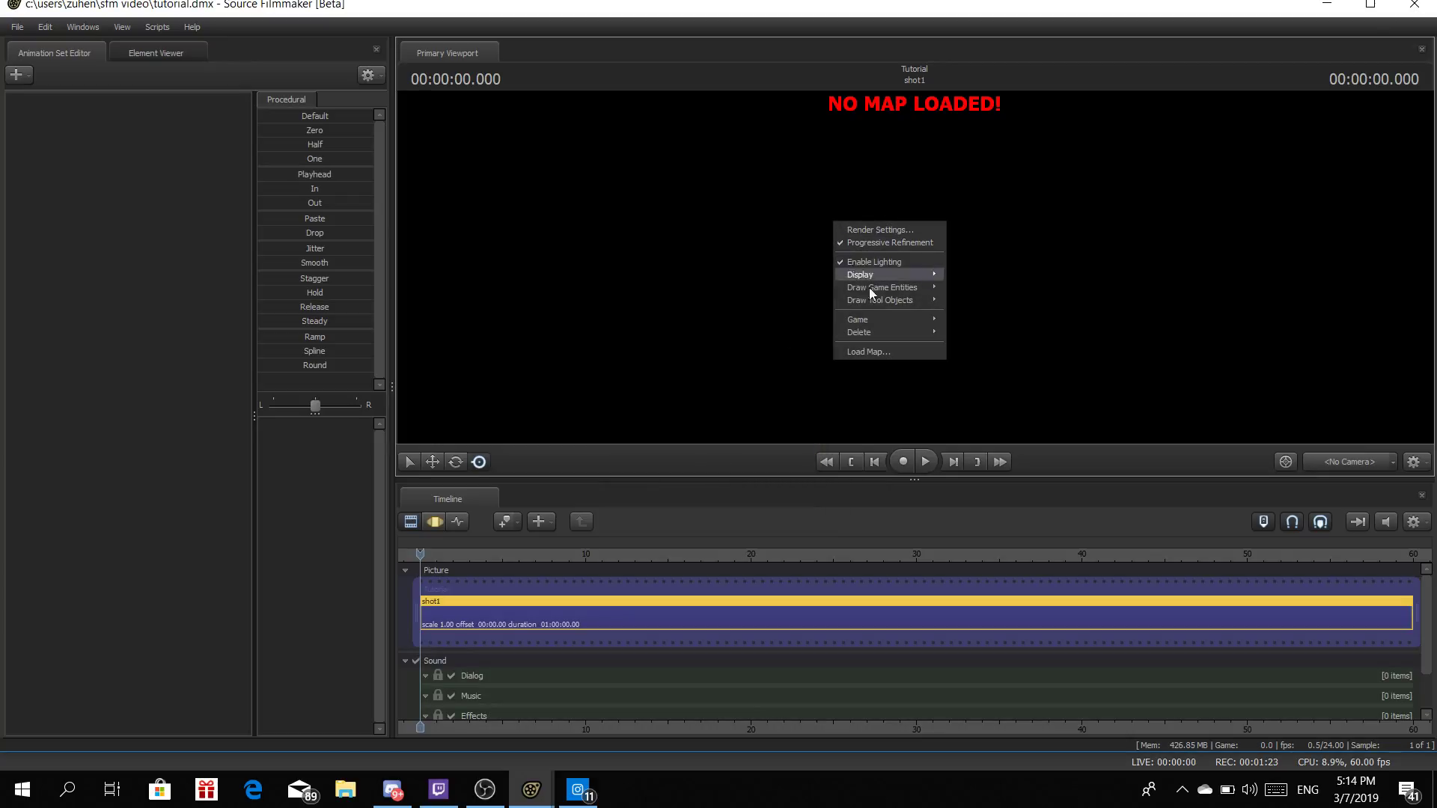
left_click(866, 351)
left_click(326, 407)
left_click(321, 418)
left_click(321, 407)
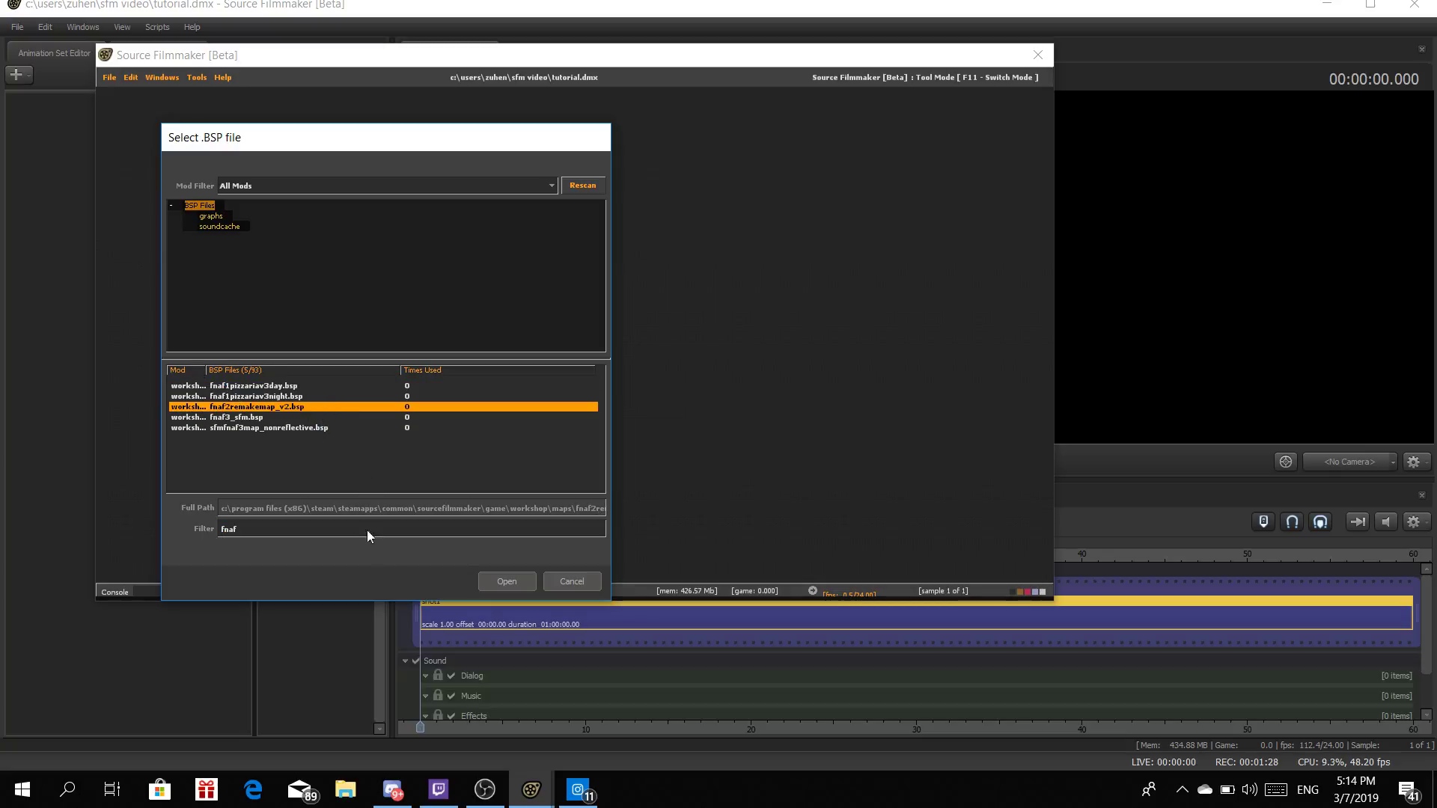
left_click(508, 578)
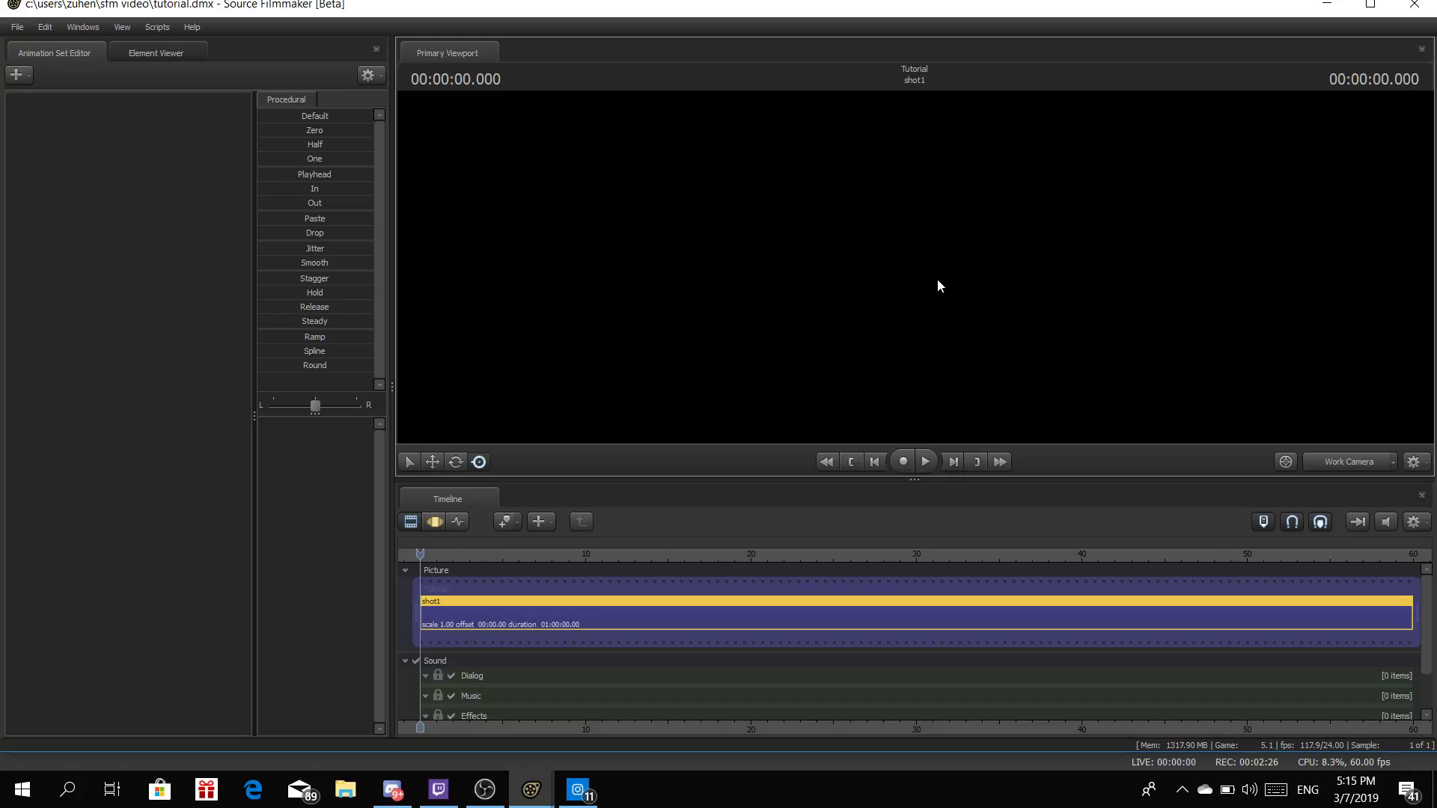
right_click(937, 278)
left_click(982, 321)
Switch the viewport from the work camera to the scene camera and assign a new camera to the scene
left_click(1340, 461)
left_click(1338, 458)
left_click_drag(1283, 416, 1044, 434)
left_click(1375, 470)
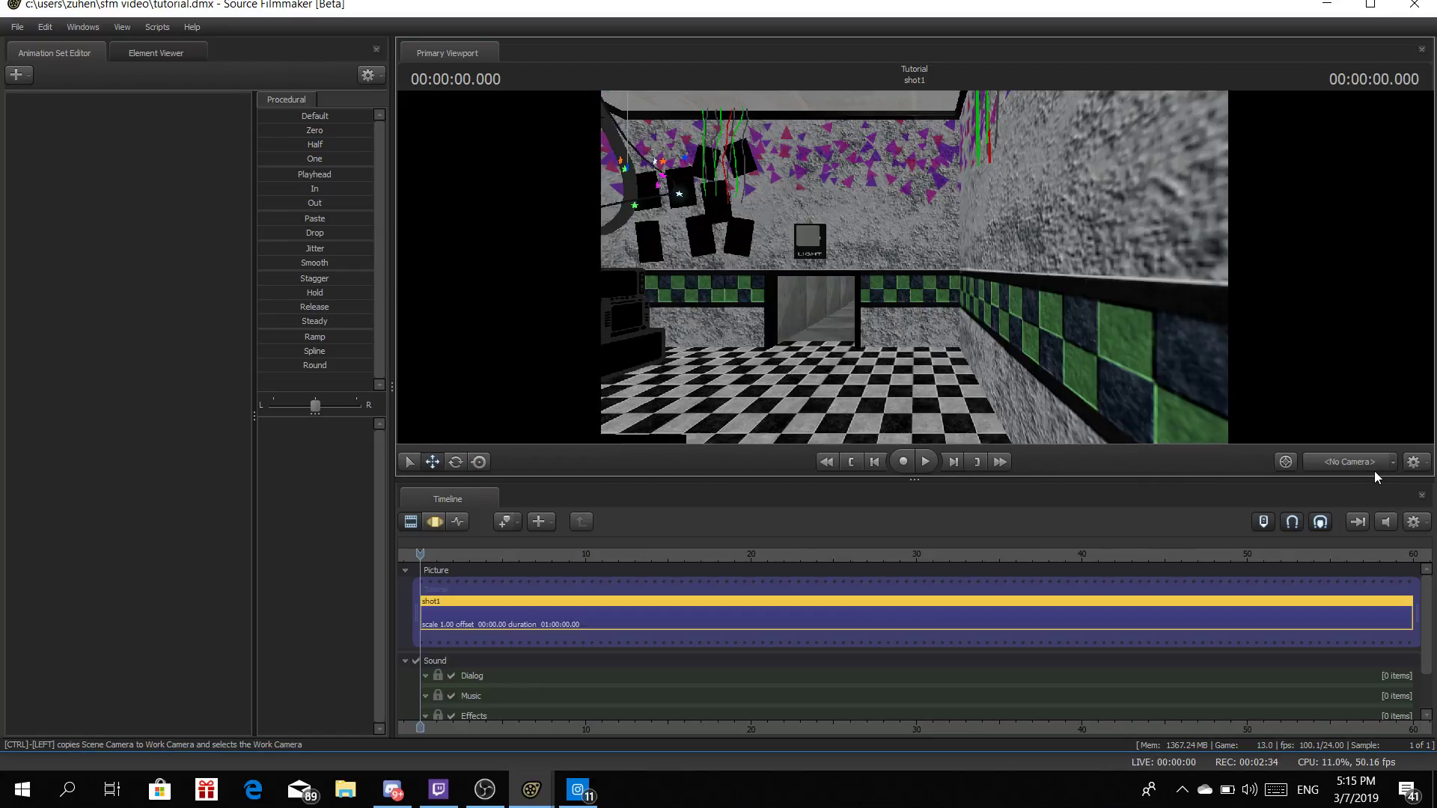
left_click(1394, 461)
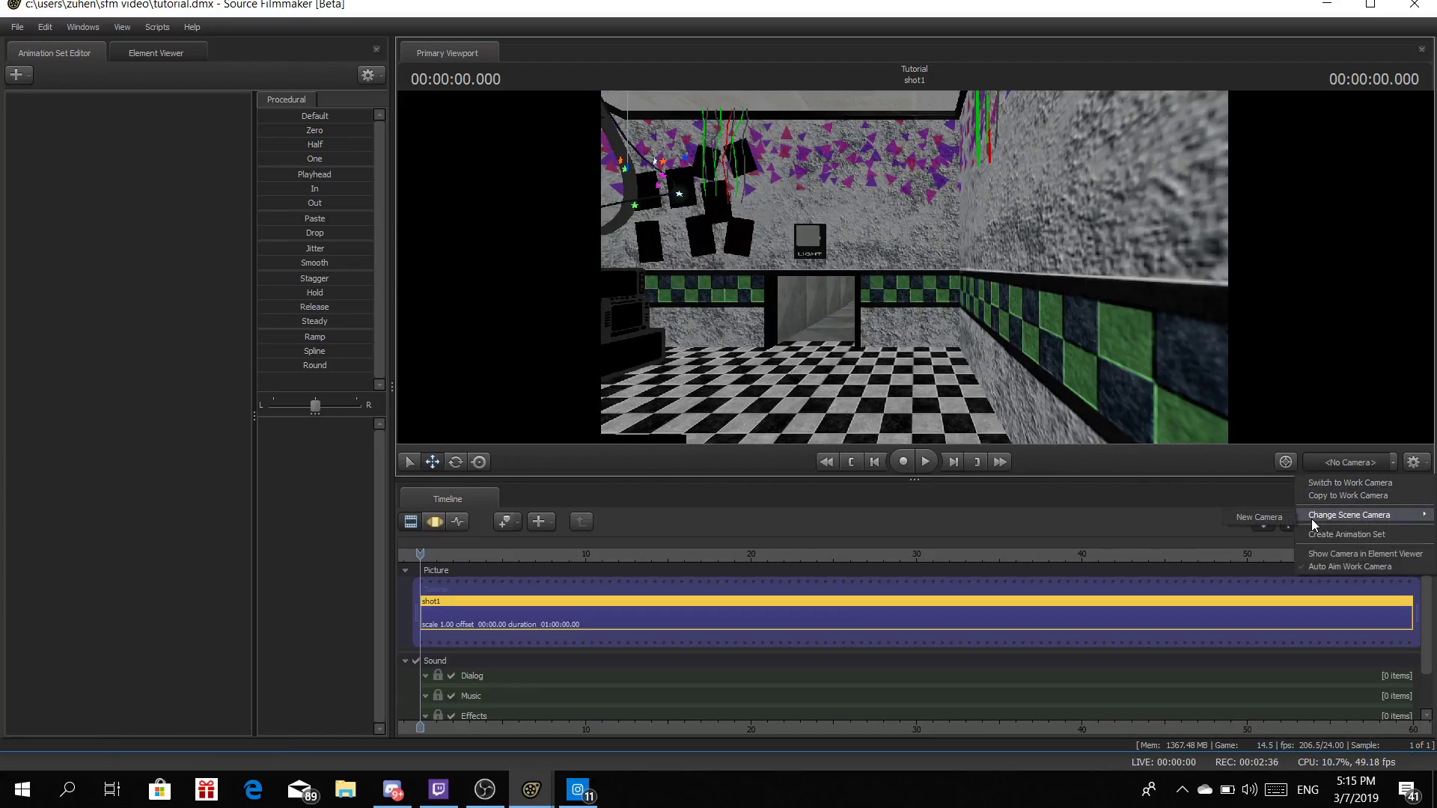
left_click(1288, 520)
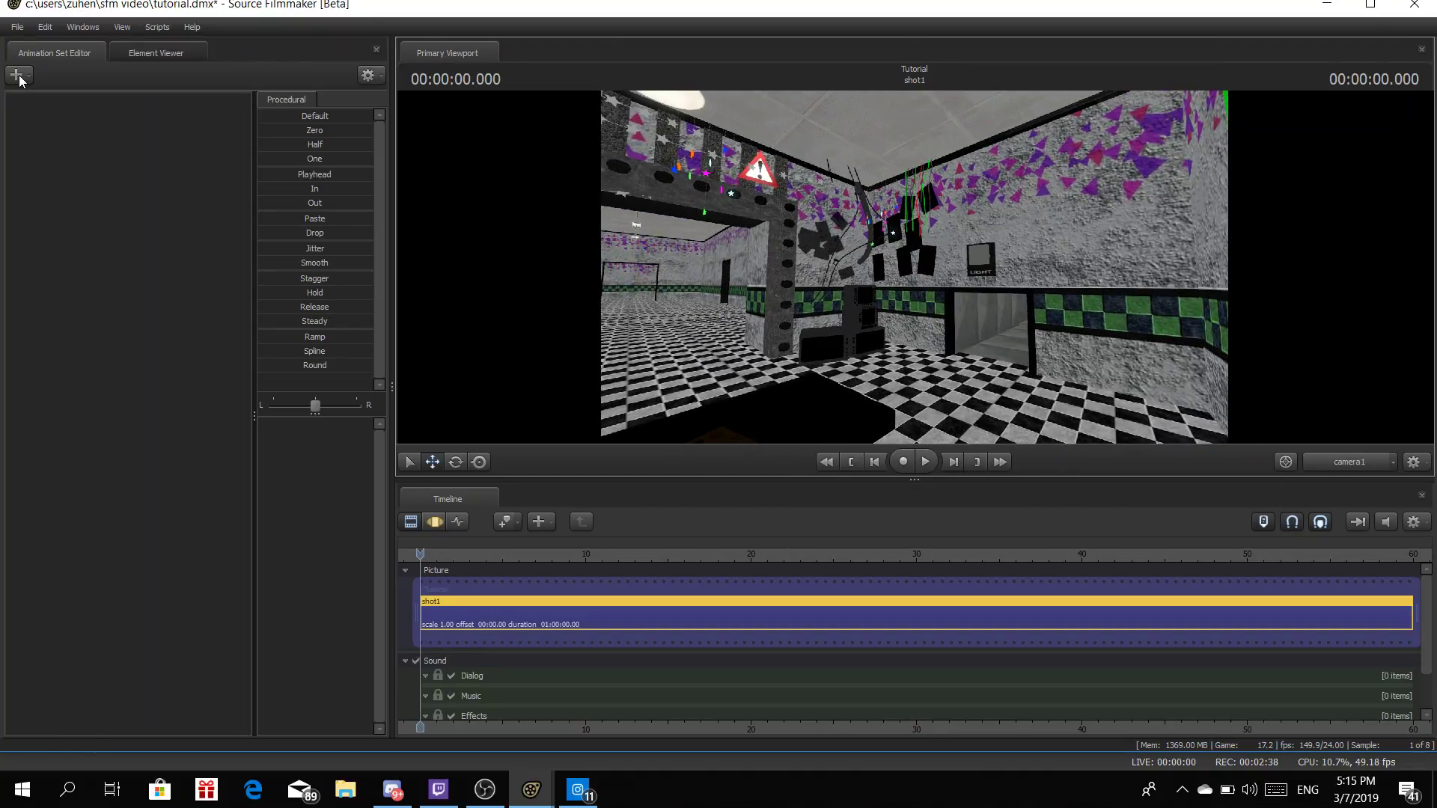
Aim the scene camera at the stage with the Happy Birthday banner and create an animation set for a new camera
key("w")
mouse_move(914, 267)
left_mouse_down()
mouse_move(718, 262)
mouse_move(907, 267)
mouse_move(891, 266)
left_mouse_up()
key("w")
key("s")
key("w")
key("a")
left_click(18, 75)
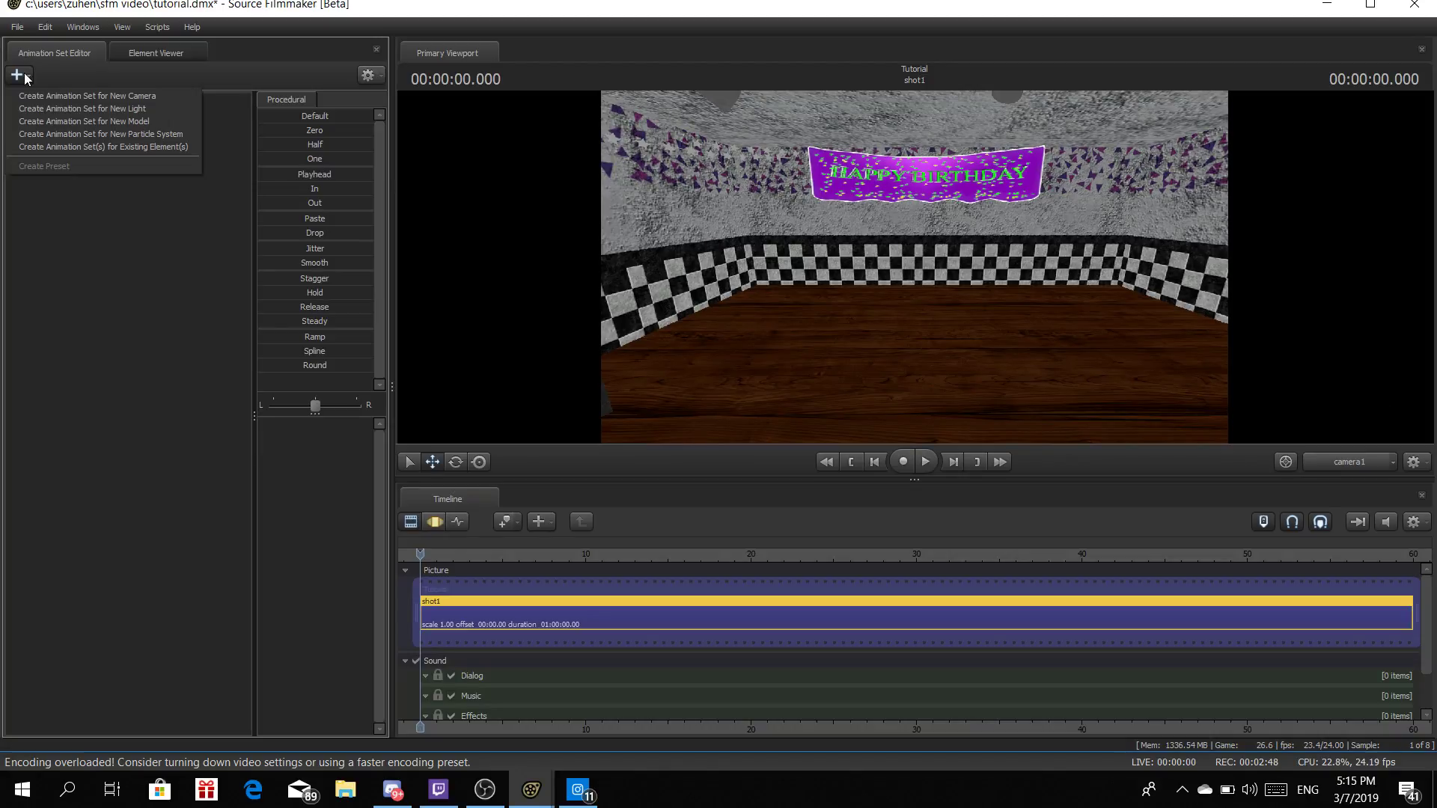
left_click(56, 97)
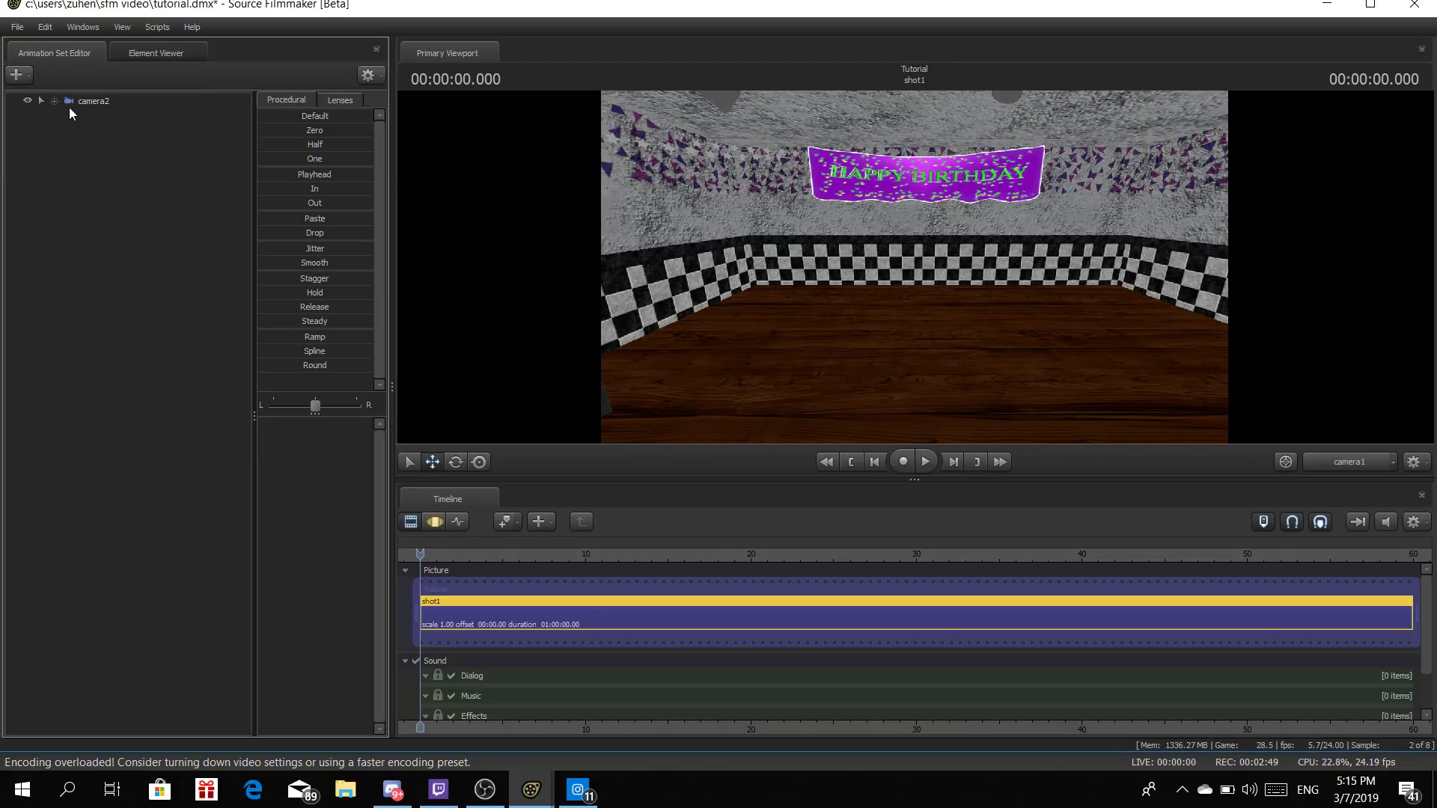
Make camera2 the scene camera and try to move it through the viewport in timeline mode
left_click(1411, 462)
mouse_move(1326, 518)
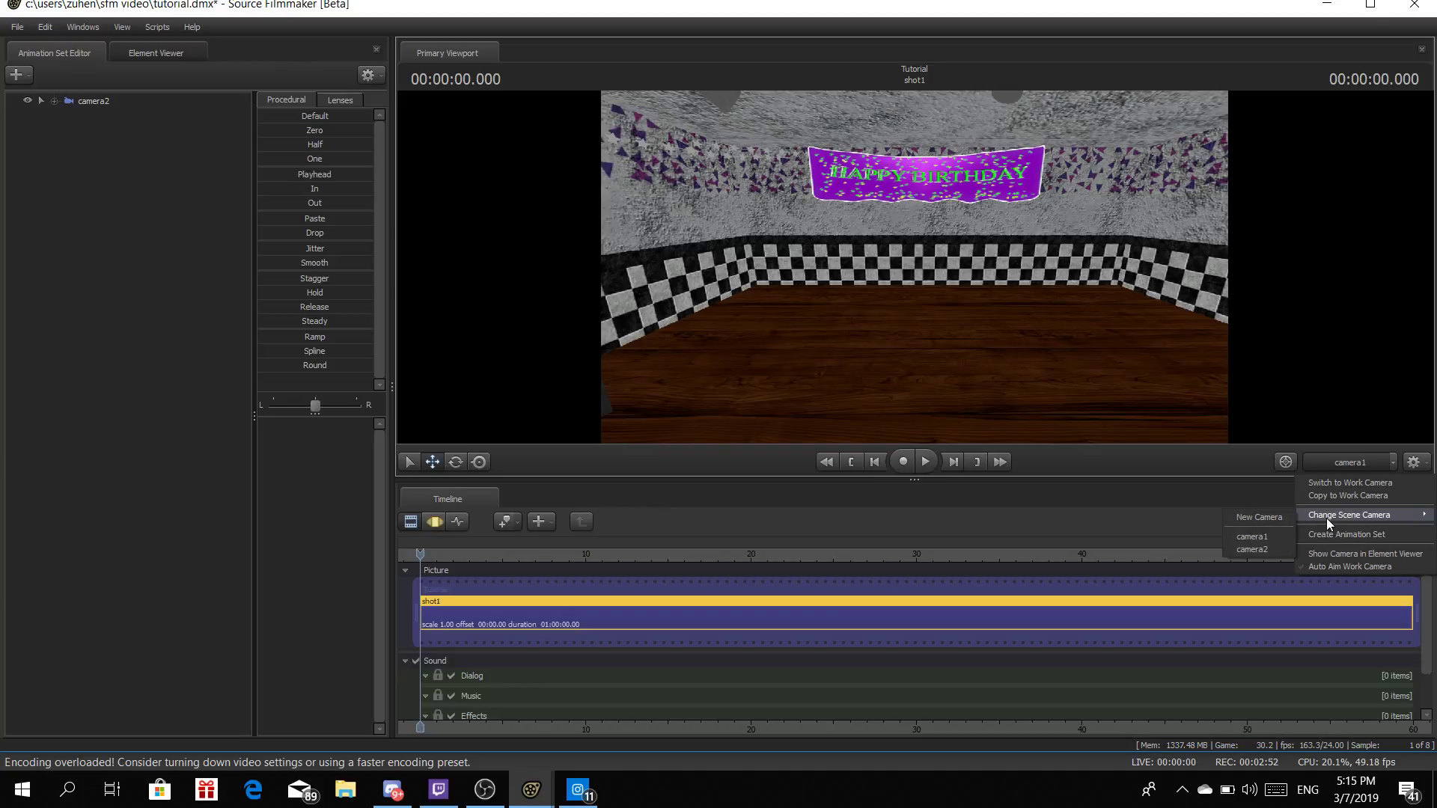
left_click(1252, 550)
left_click(922, 356)
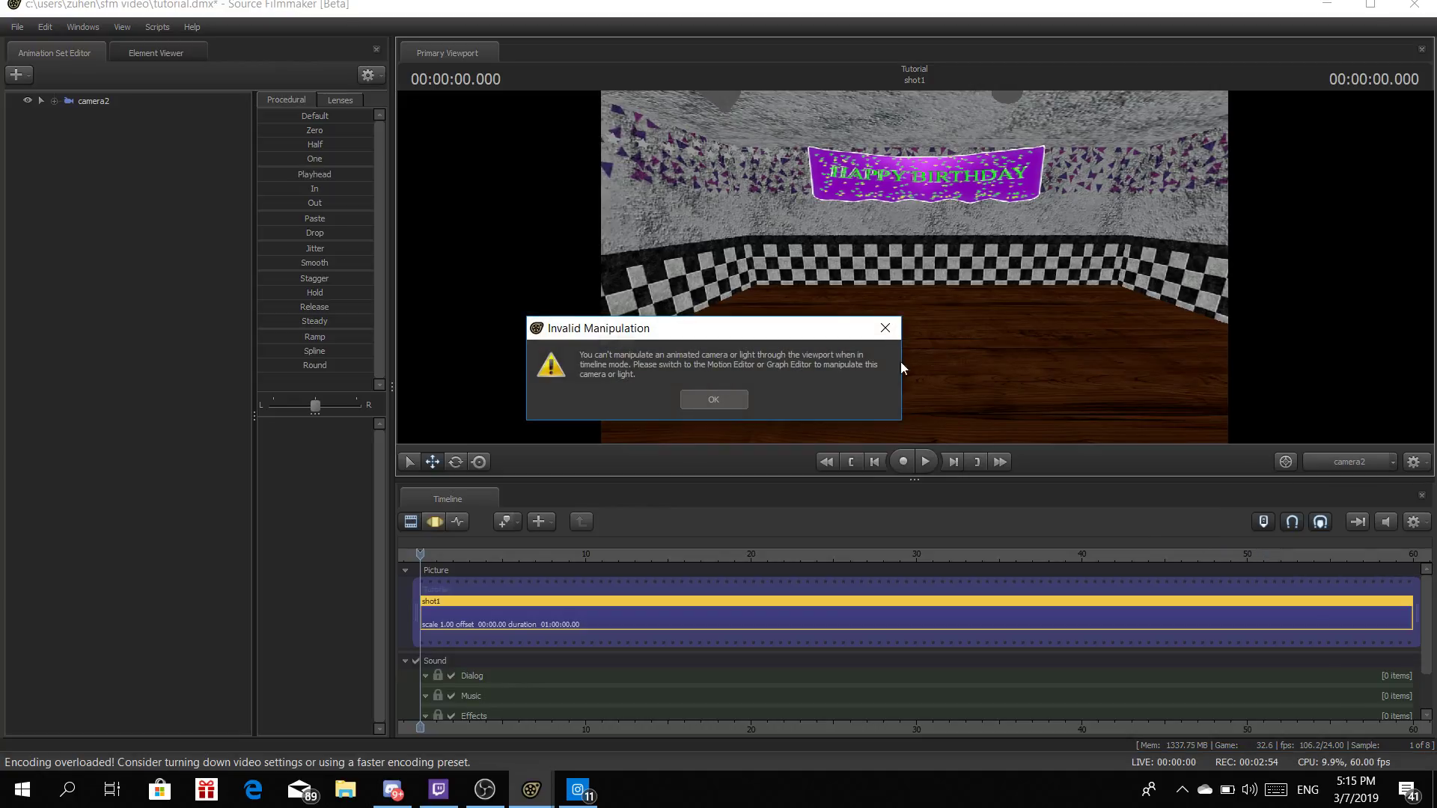
left_click(714, 398)
Switch the timeline to the Graph Editor and enlarge its time range around the start of the shot
left_click(453, 522)
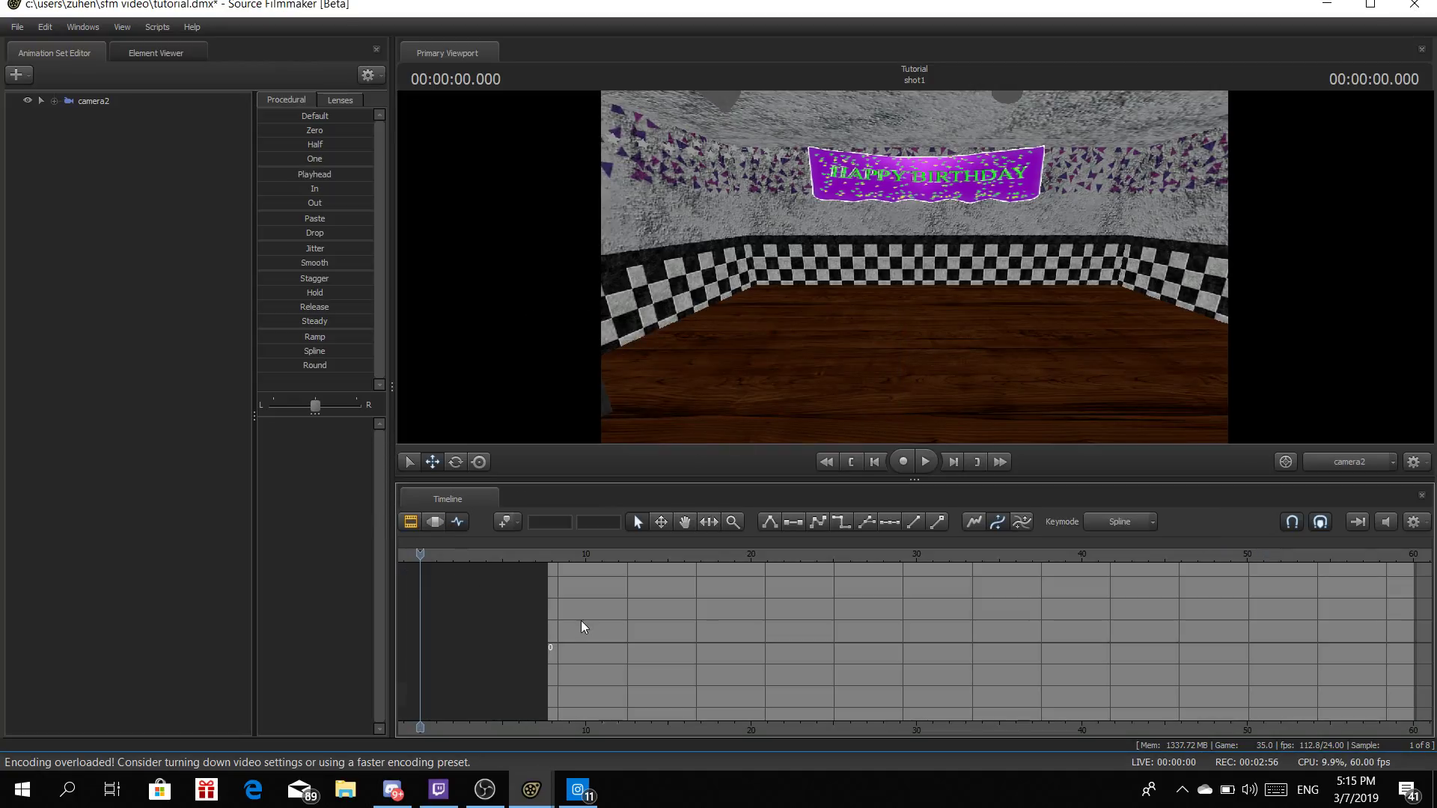
left_click(684, 523)
left_click_drag(617, 658, 1013, 681)
scroll(748, 587, "up", 2)
scroll(742, 584, "up", 6)
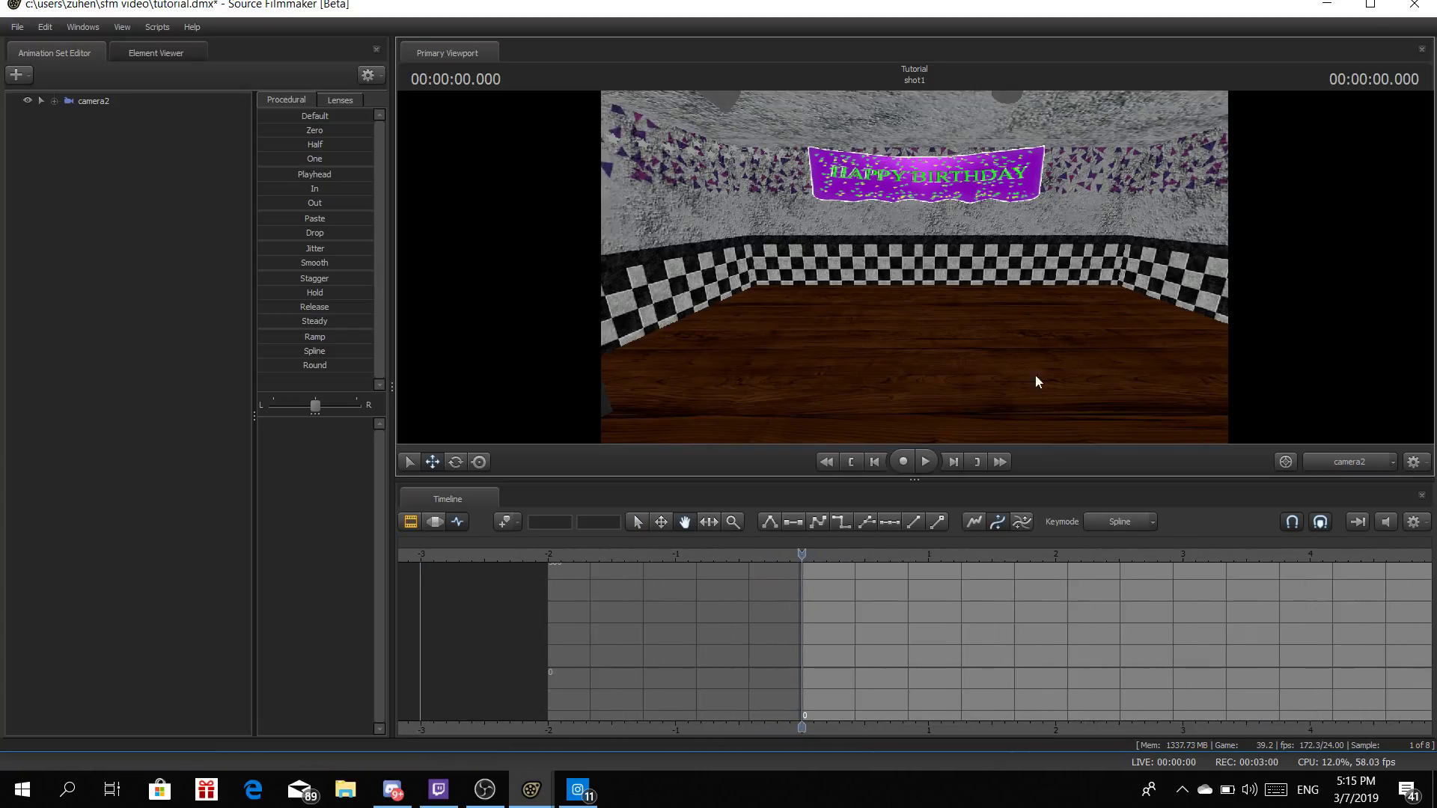
Select the camera2 animation set and adjust the camera's framing of the stage
left_click(98, 101)
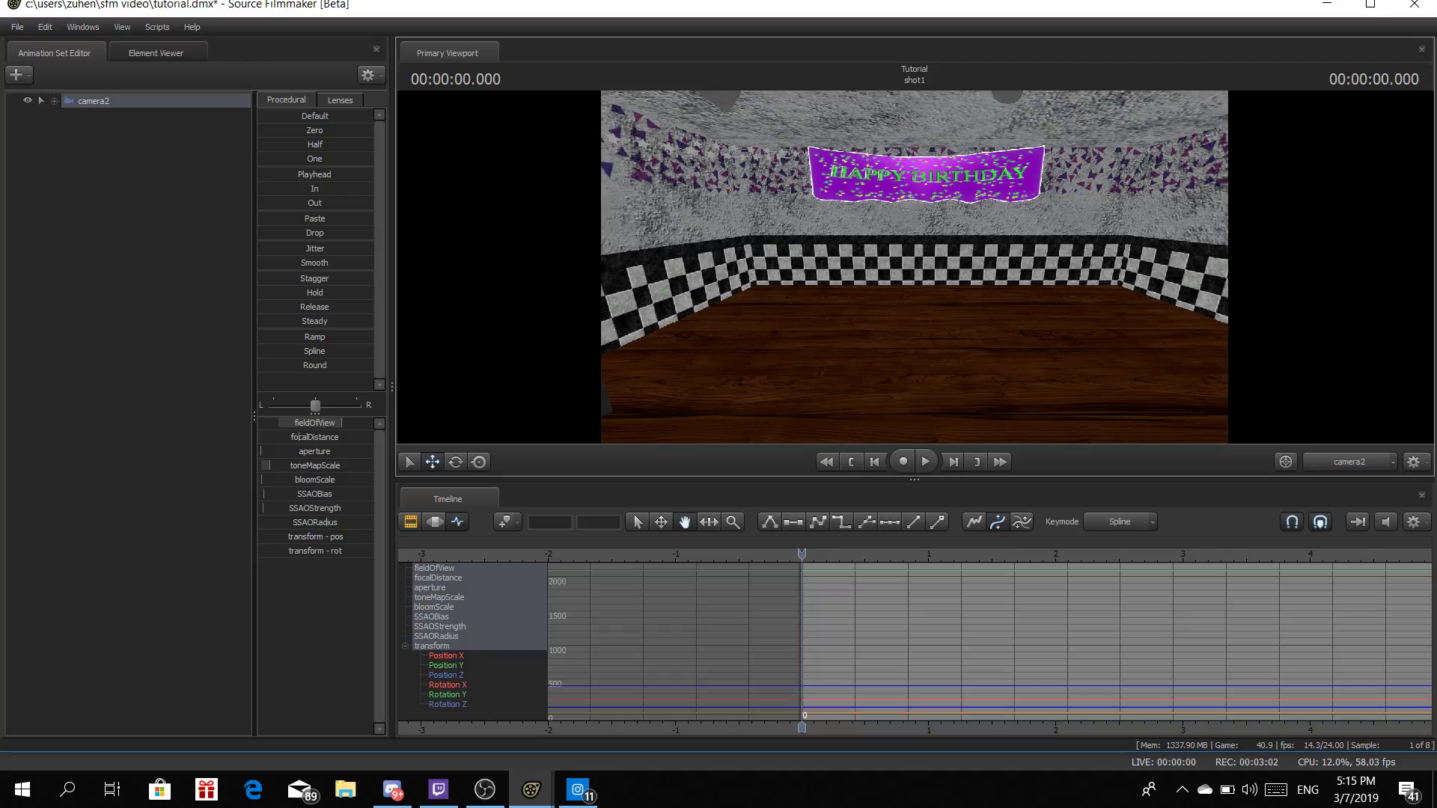
mouse_move(914, 267)
left_mouse_down()
mouse_move(794, 262)
mouse_move(831, 258)
mouse_move(839, 336)
mouse_move(841, 292)
mouse_move(928, 270)
left_mouse_up()
left_click_drag(905, 317, 879, 275)
Switch the viewport to the work camera and position it to show camera2 beside the wooden stage
left_click(1357, 469)
key("s")
left_click_drag(1193, 393, 1115, 392)
key("w")
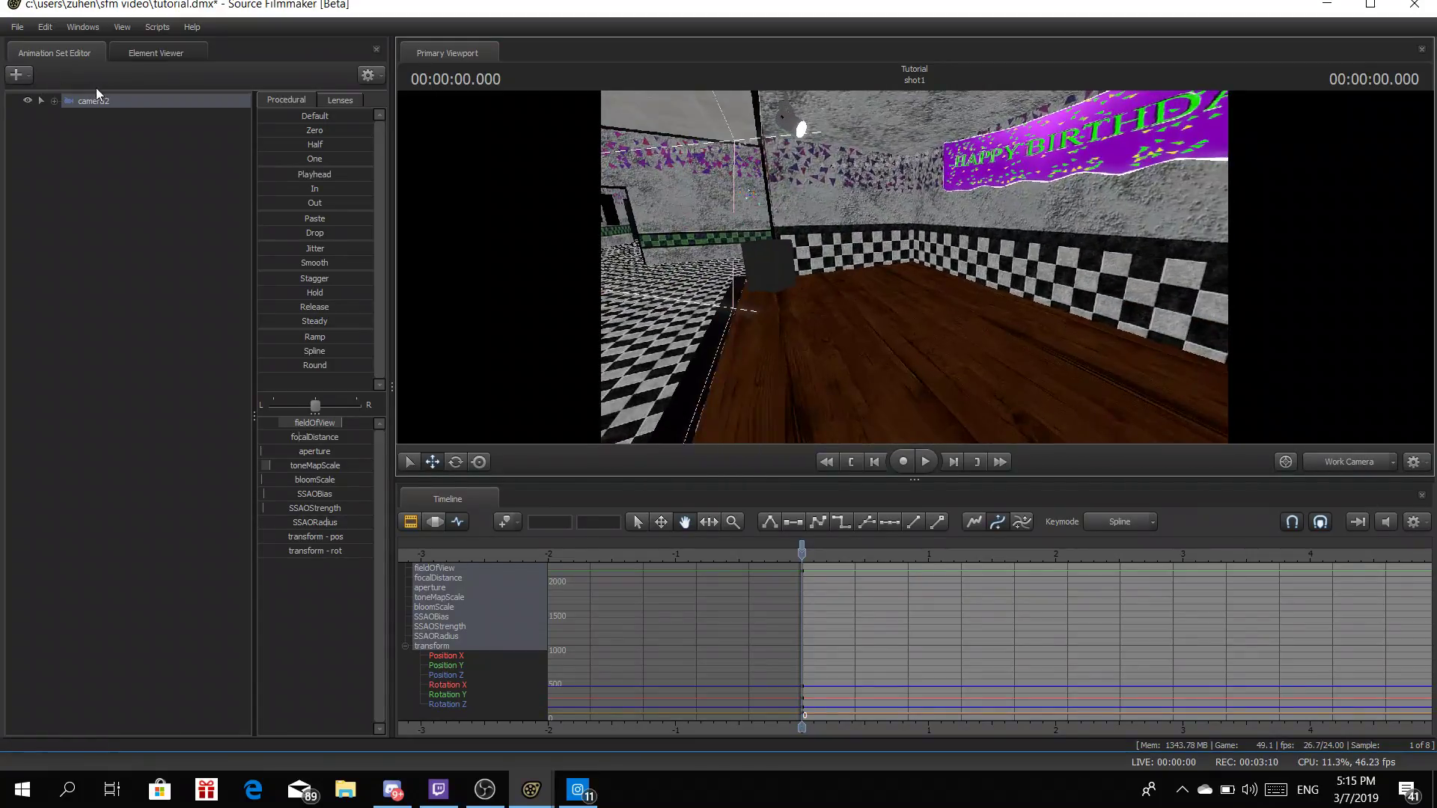
Create an animation set for a new model, filtering for Springbonnie and choosing the springbonnie model from the emodels folder
left_click(27, 75)
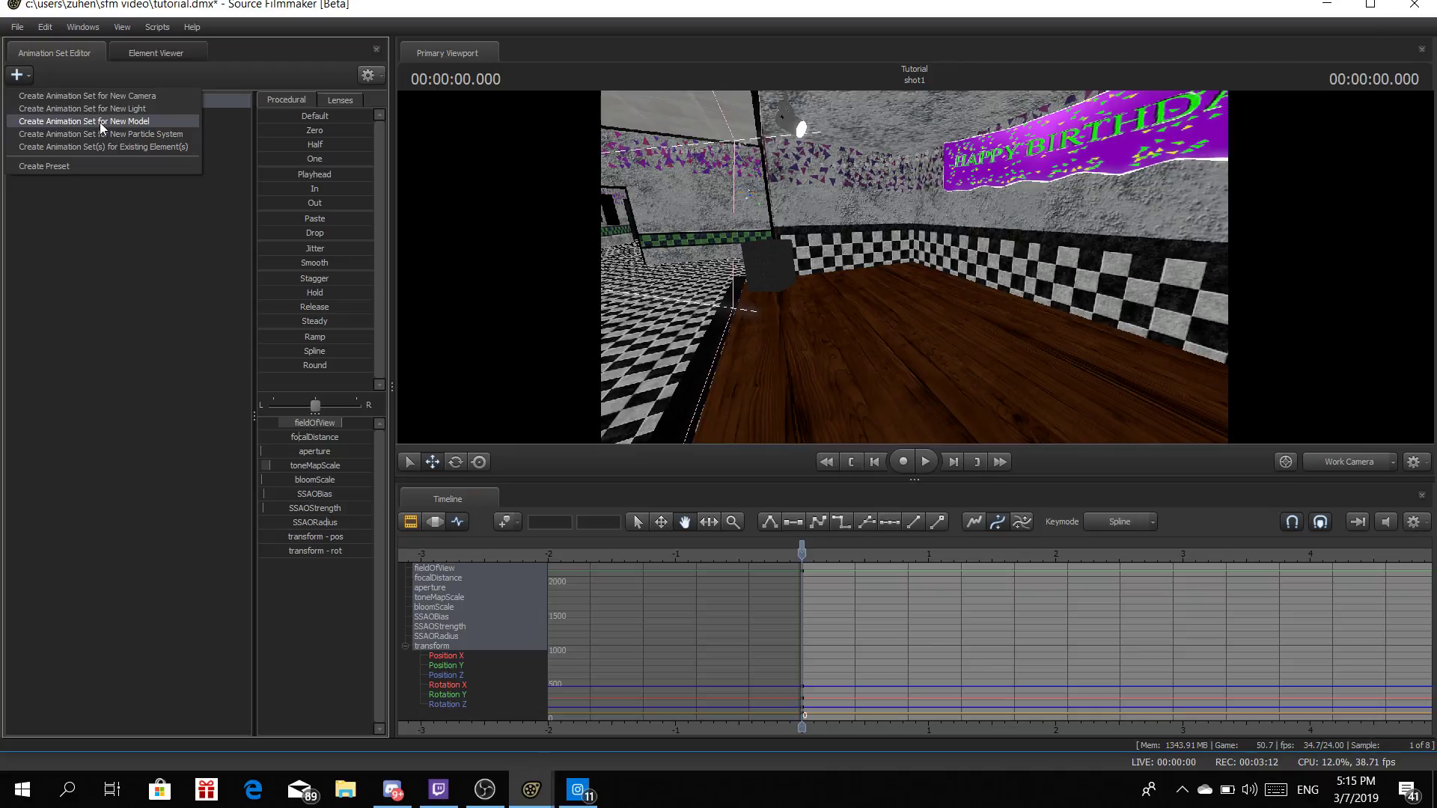
left_click(100, 122)
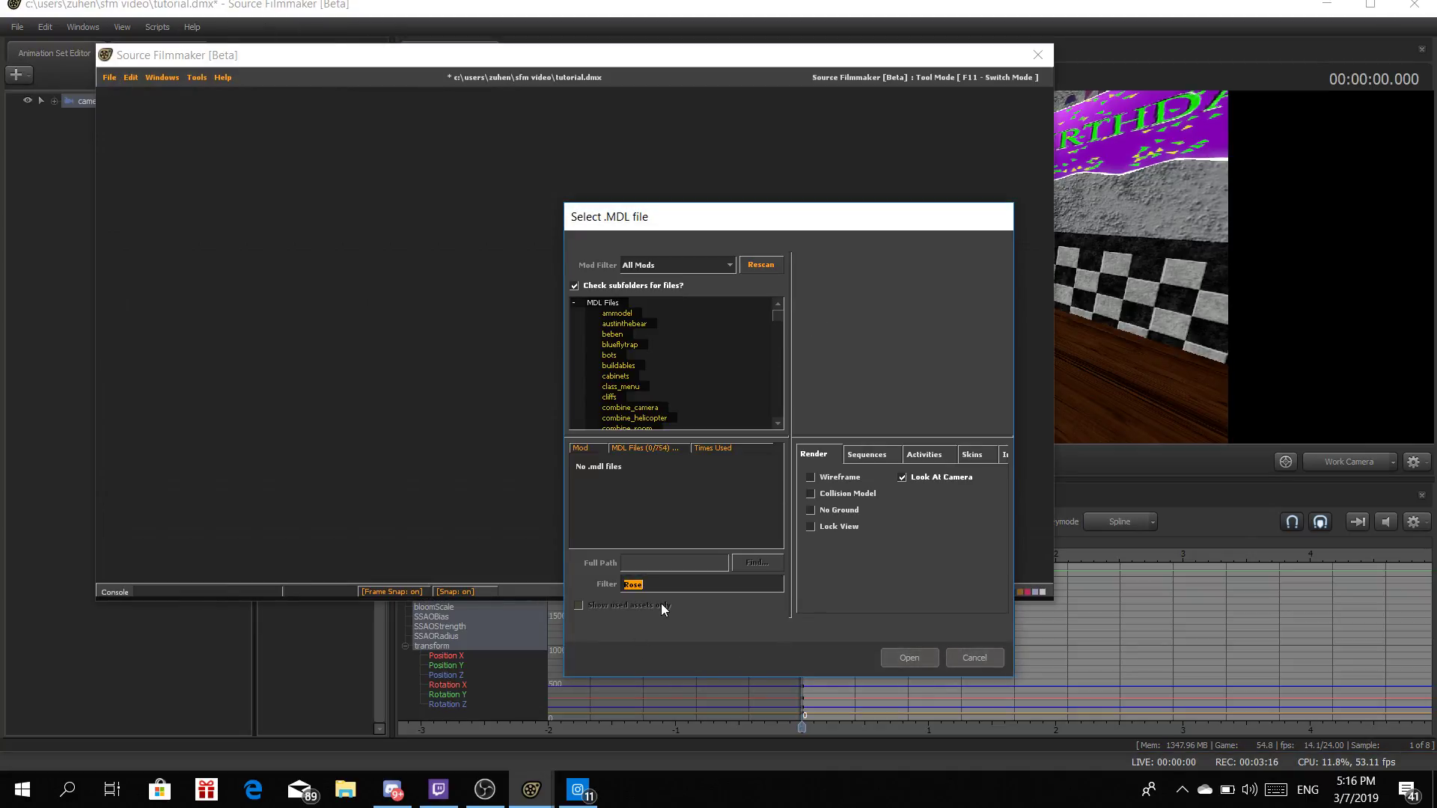
key("BackSpace")
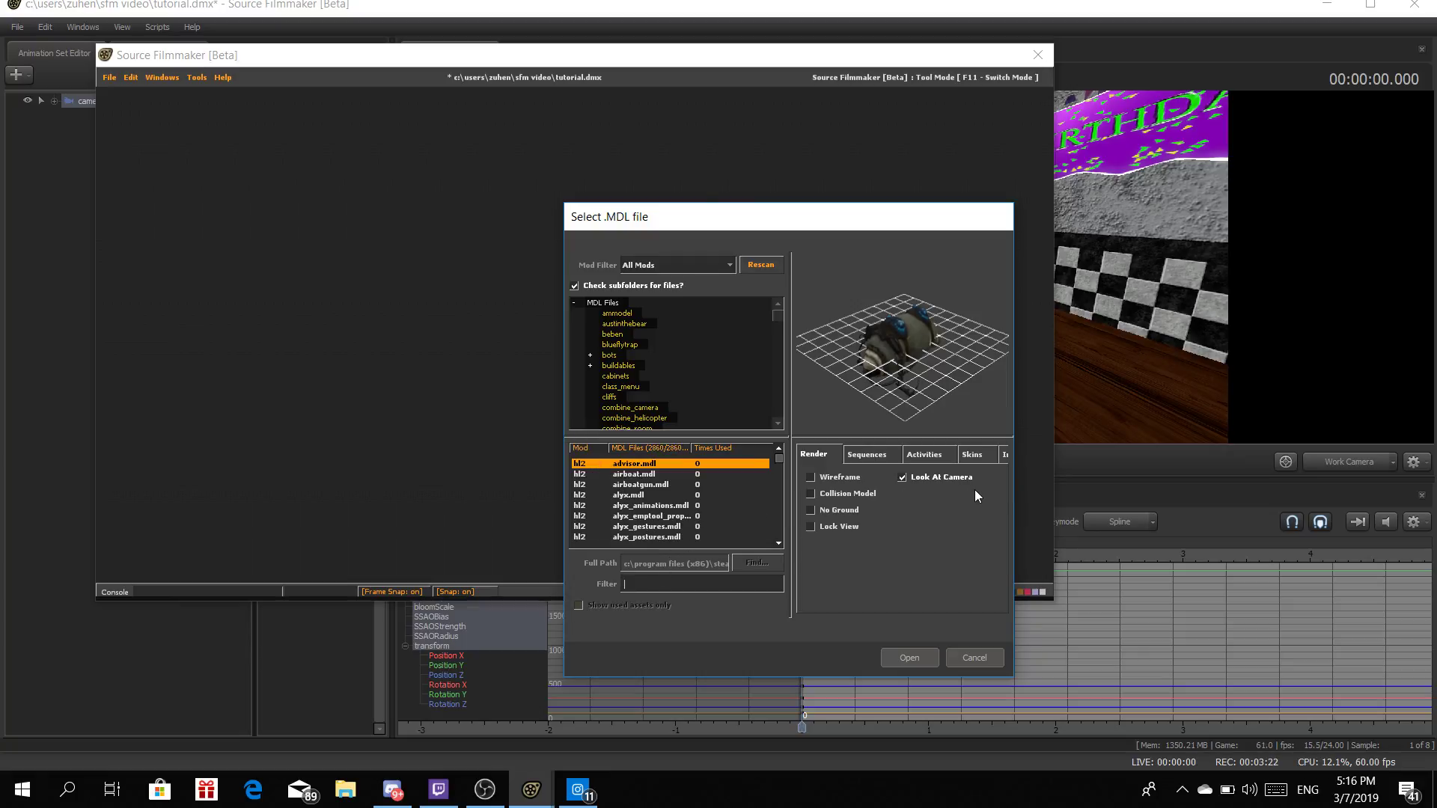
type("Spr")
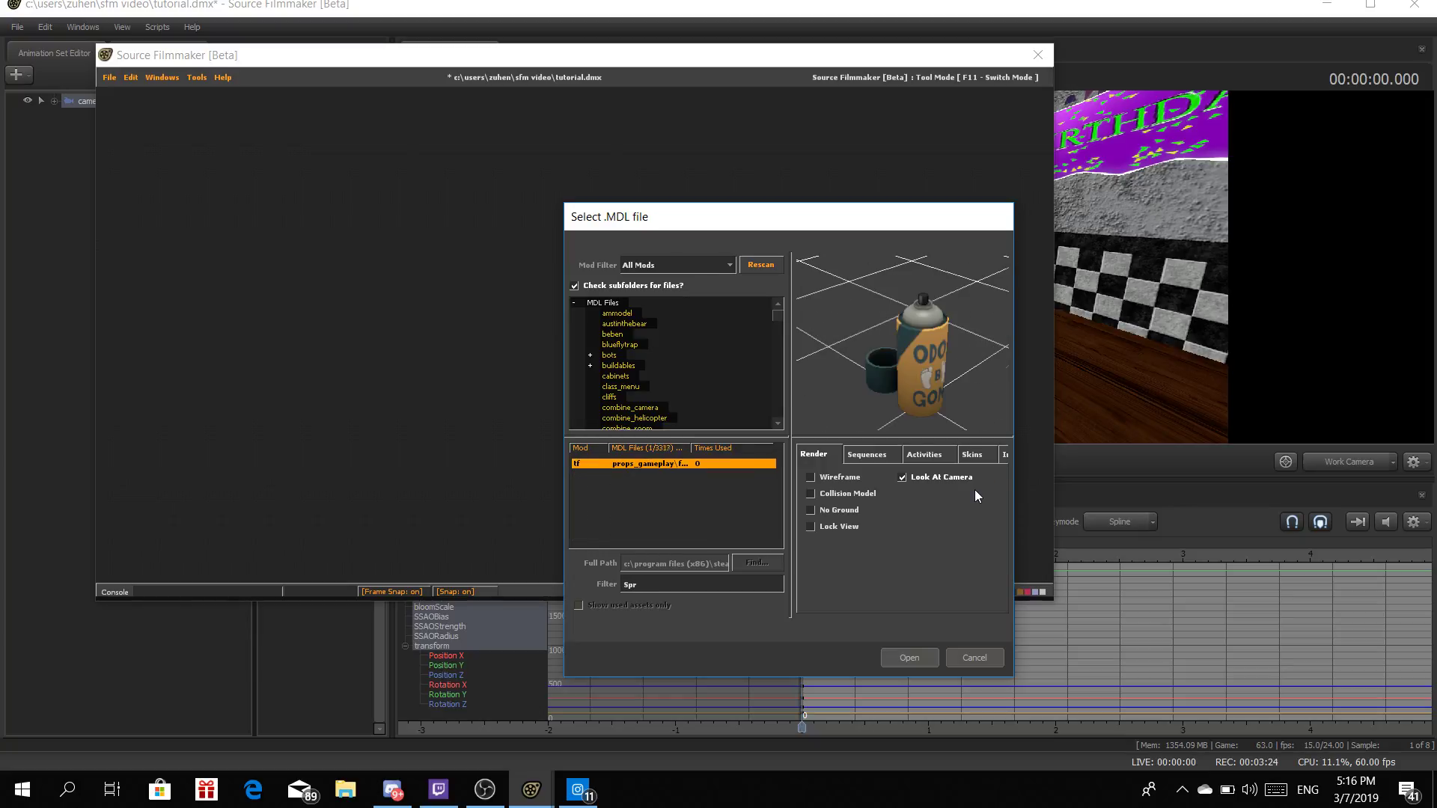
type("ing")
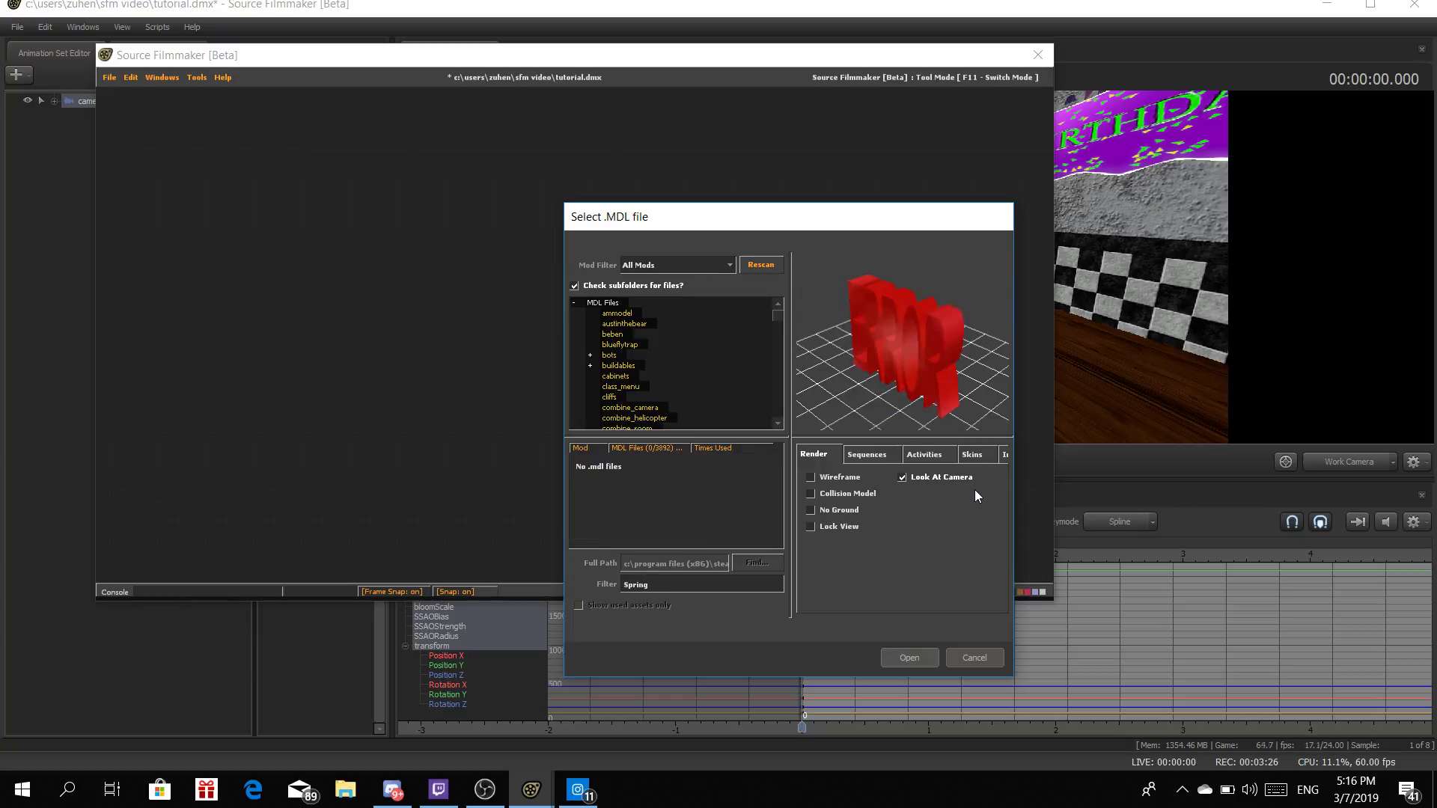
type("bonnie")
left_click(673, 474)
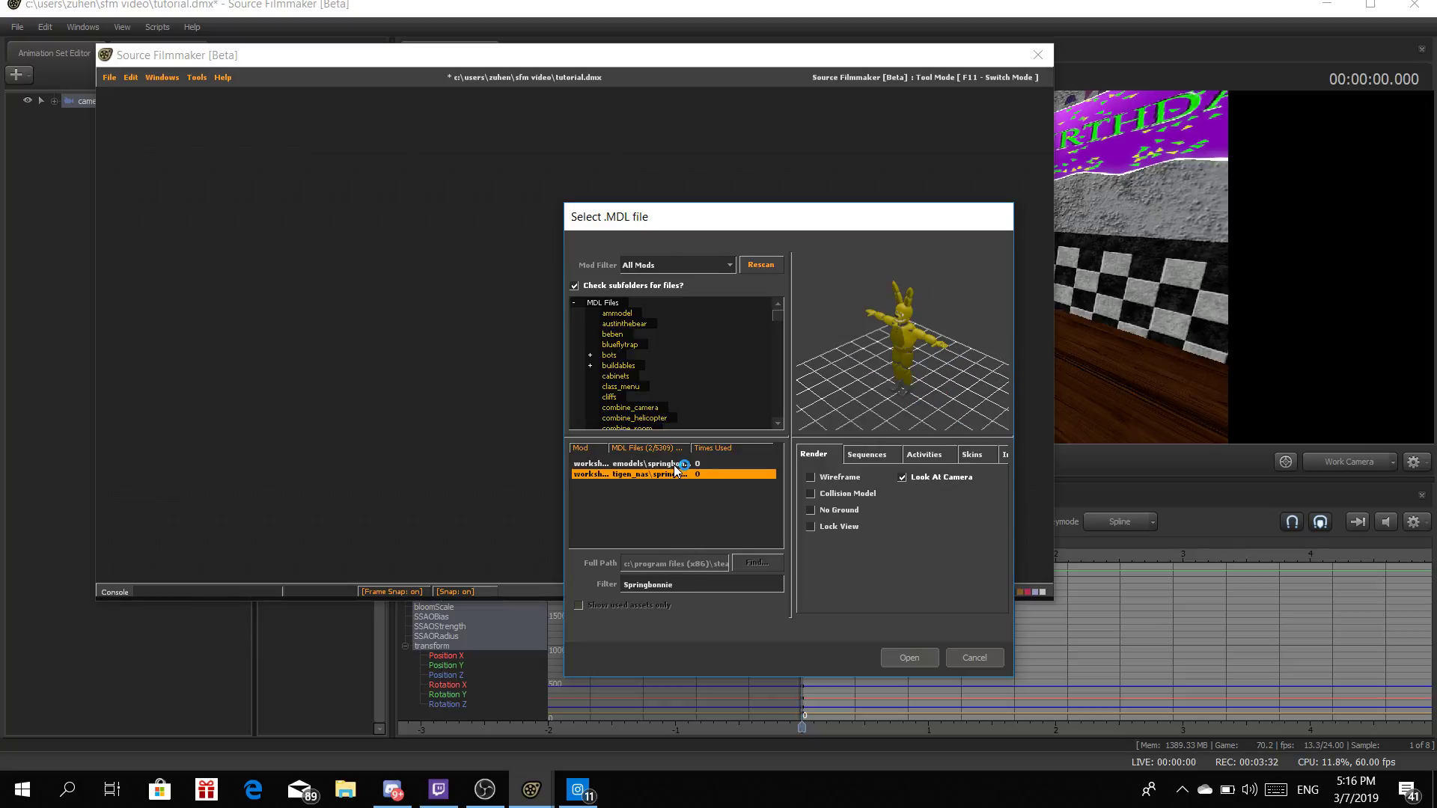
left_click(674, 464)
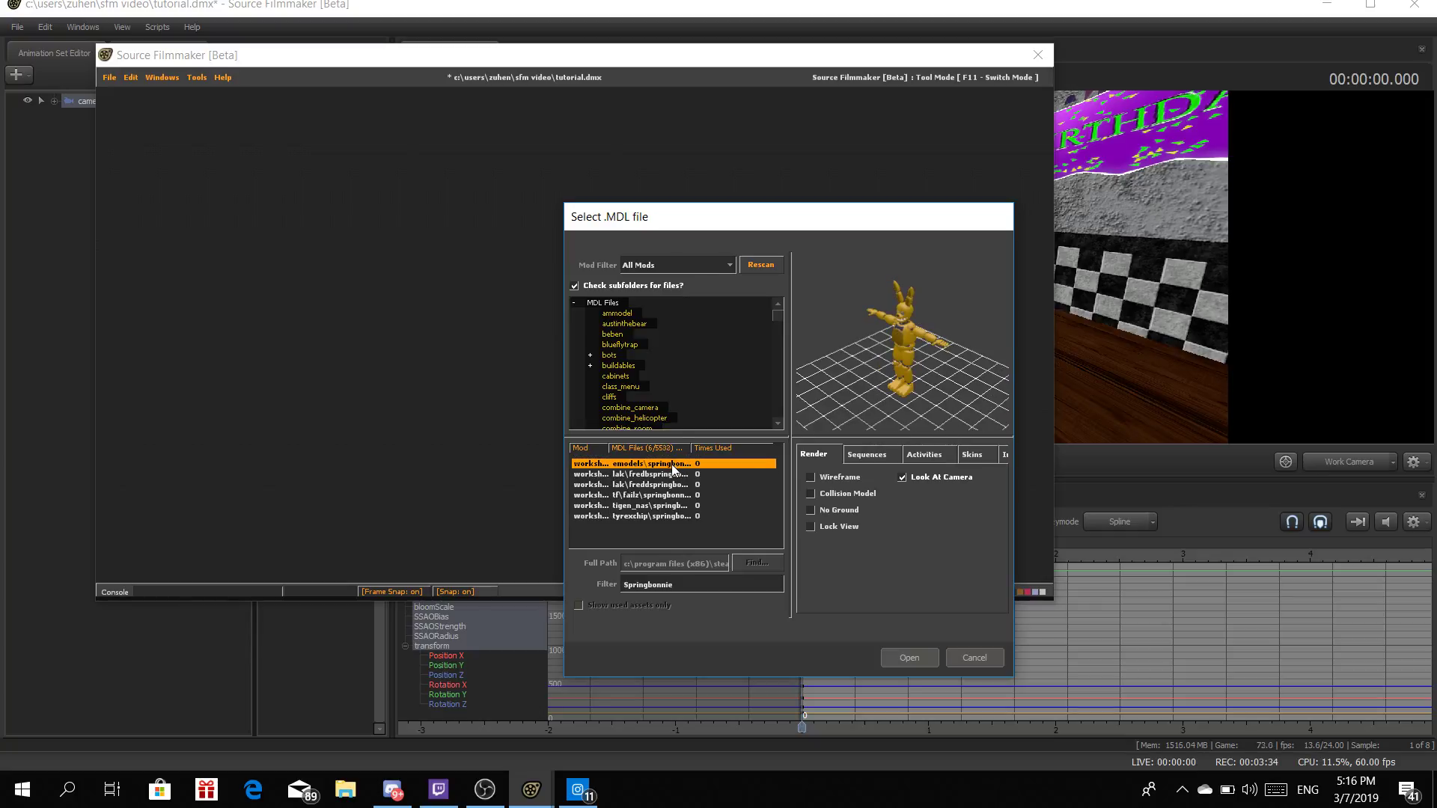
left_click(887, 657)
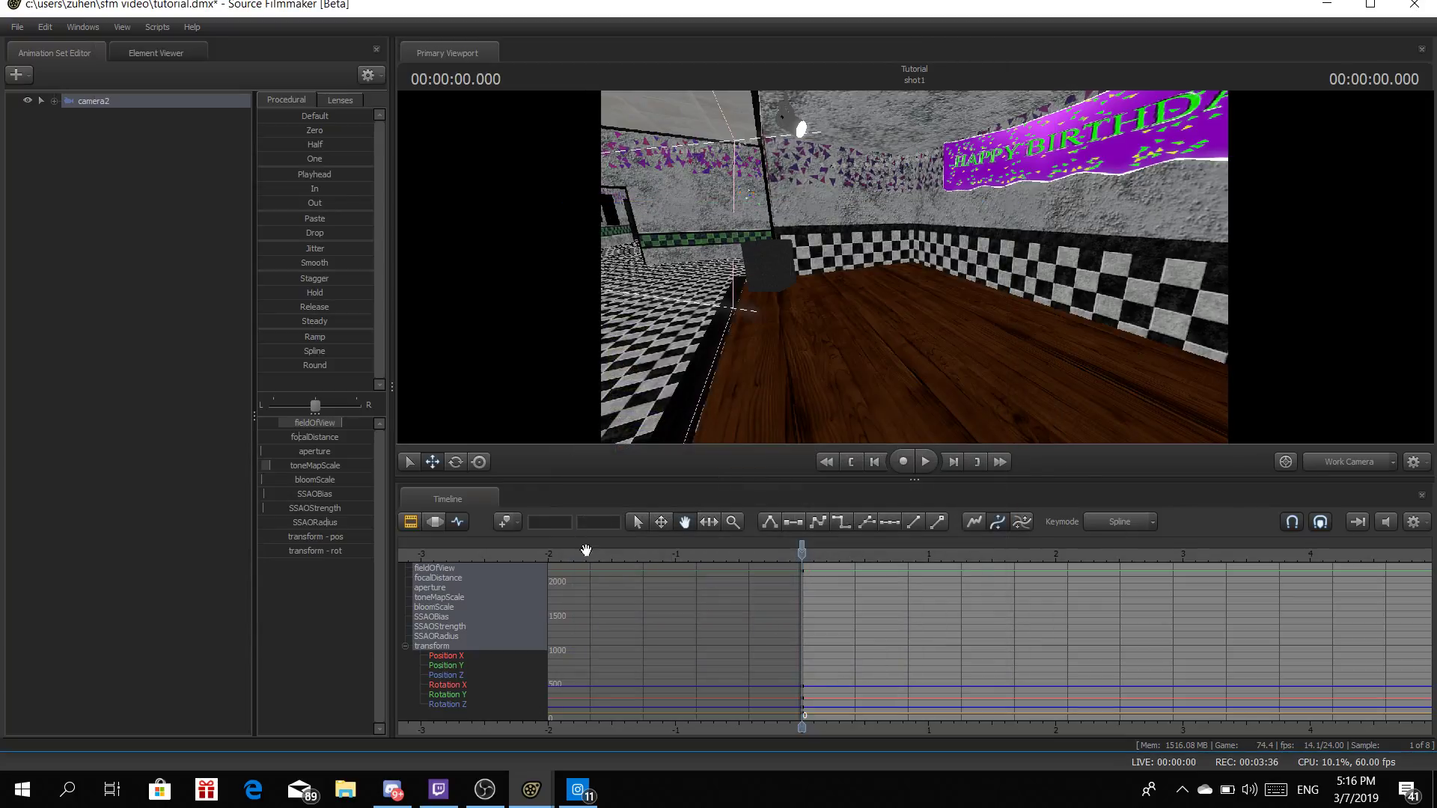
Move the springbonnie1 model by its Body rootTransform to stand on the stage in front of the Happy Birthday banner
left_click_drag(914, 268, 853, 251)
left_click_drag(1005, 271, 1198, 262)
key("w")
key("s")
key("d")
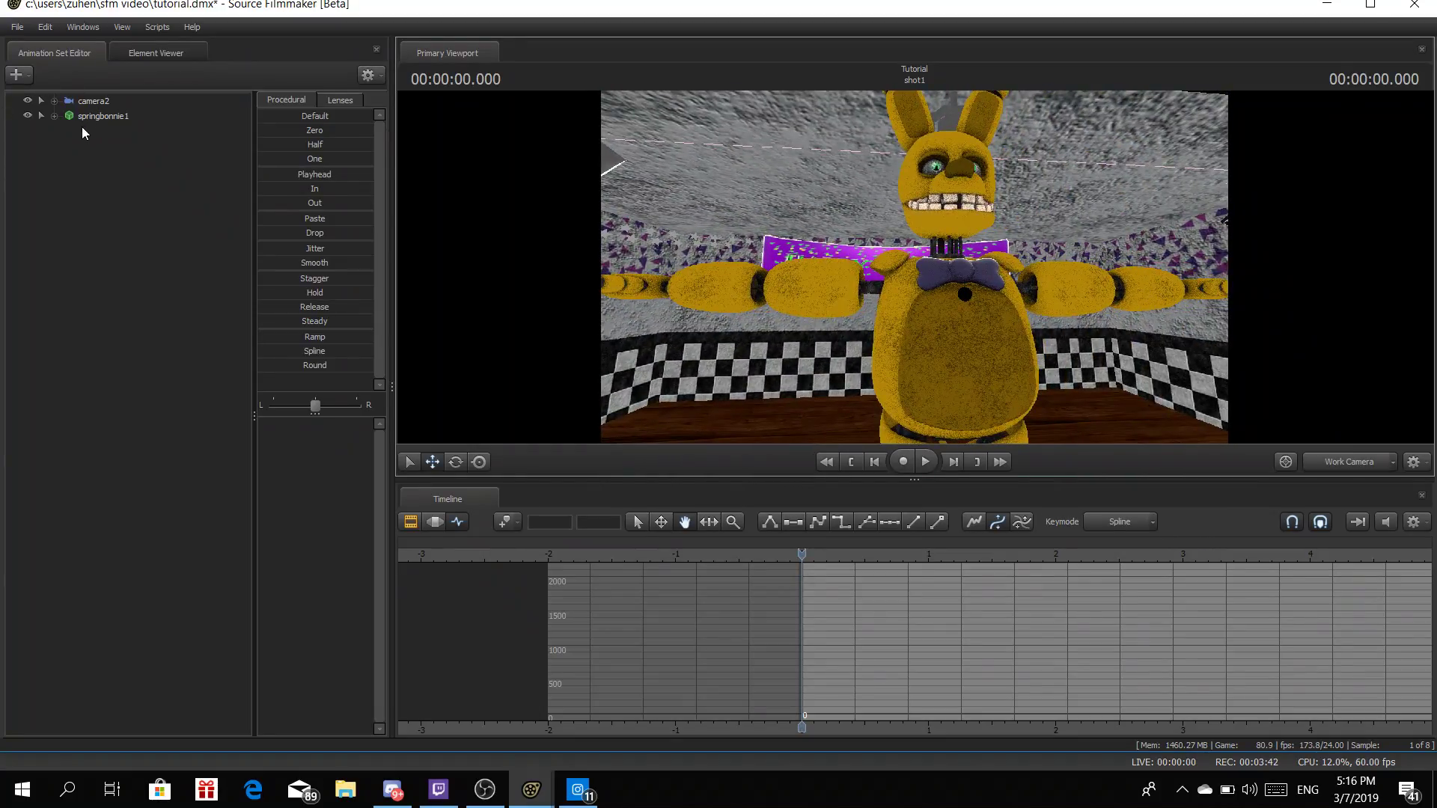
left_click(53, 116)
left_click(69, 146)
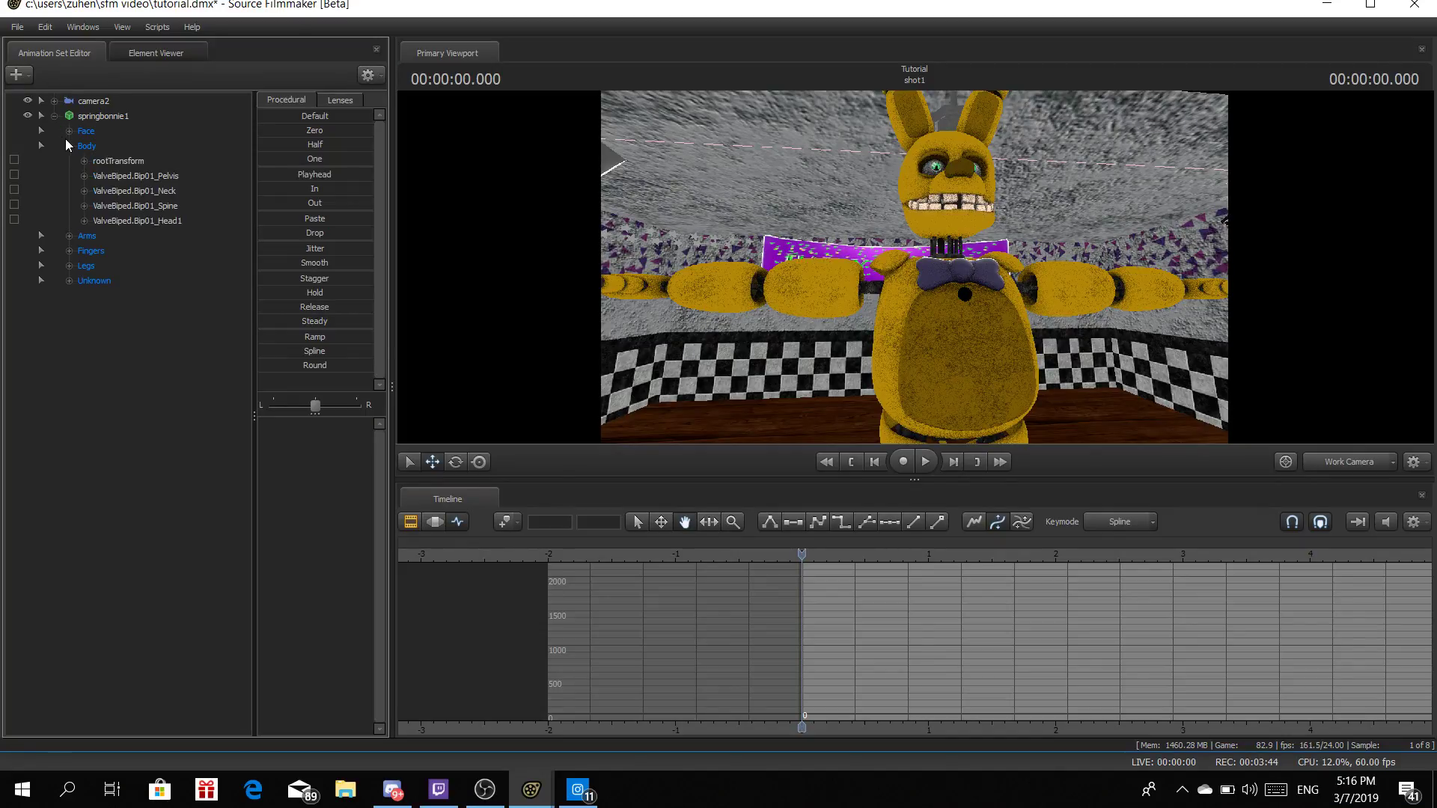
left_click(110, 164)
key("a")
left_click_drag(1035, 327, 1123, 370)
left_click_drag(922, 306, 818, 291)
left_click_drag(1109, 371, 1048, 370)
key("s")
key("w")
left_click_drag(914, 319, 913, 266)
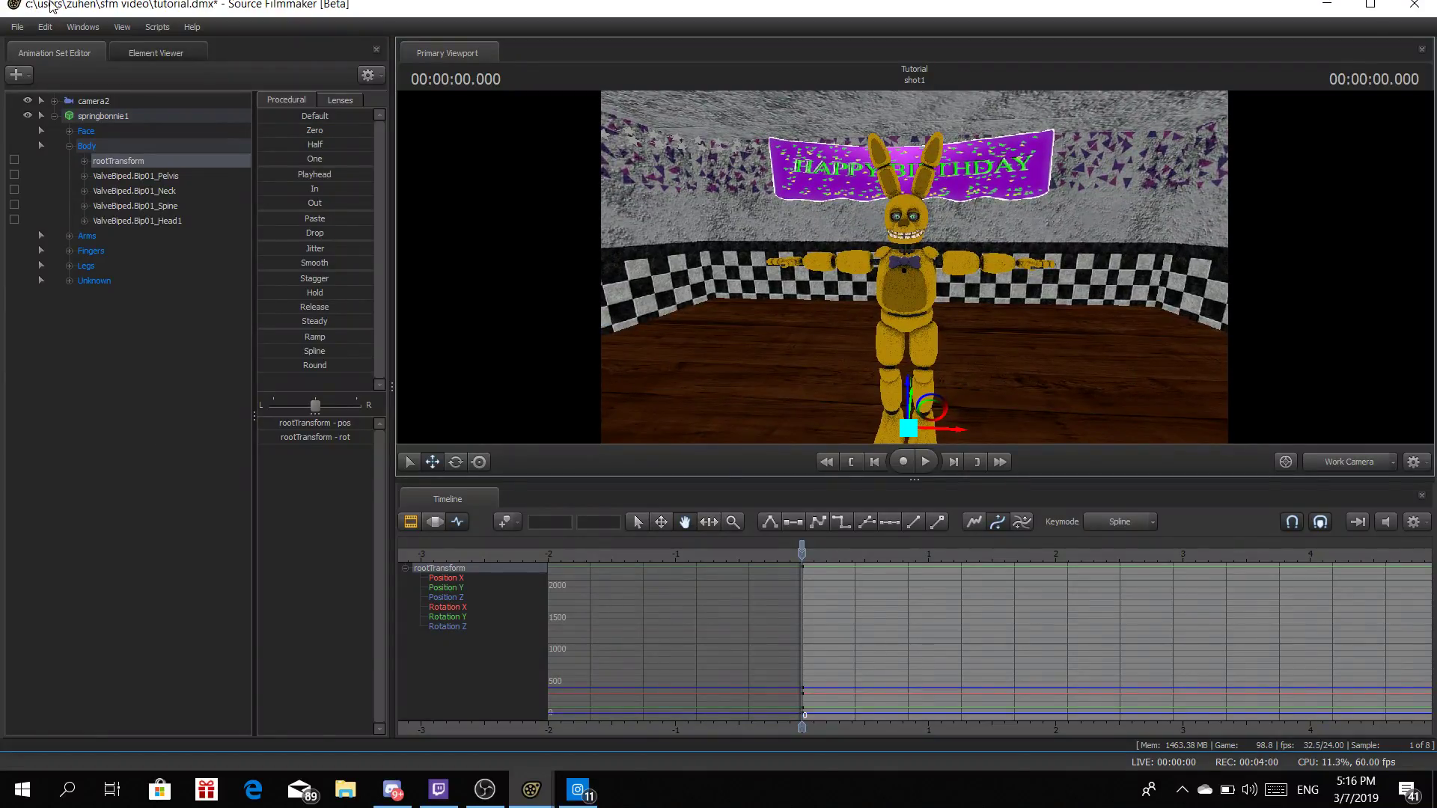
Create an animation set for a new model, filtering for Funtime Freddy and choosing the version from the jorjimodel folder
left_click(54, 116)
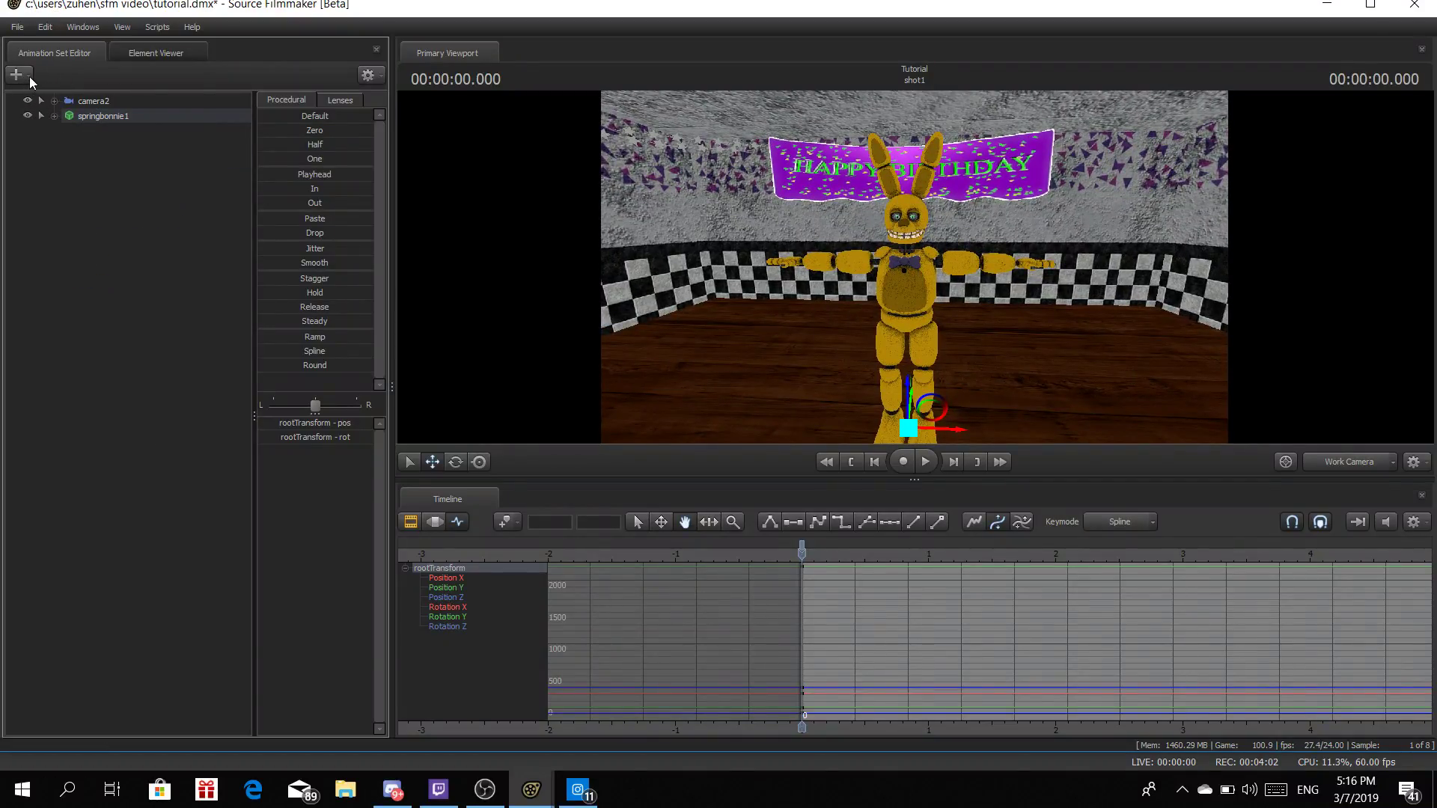
left_click(30, 77)
left_click(128, 120)
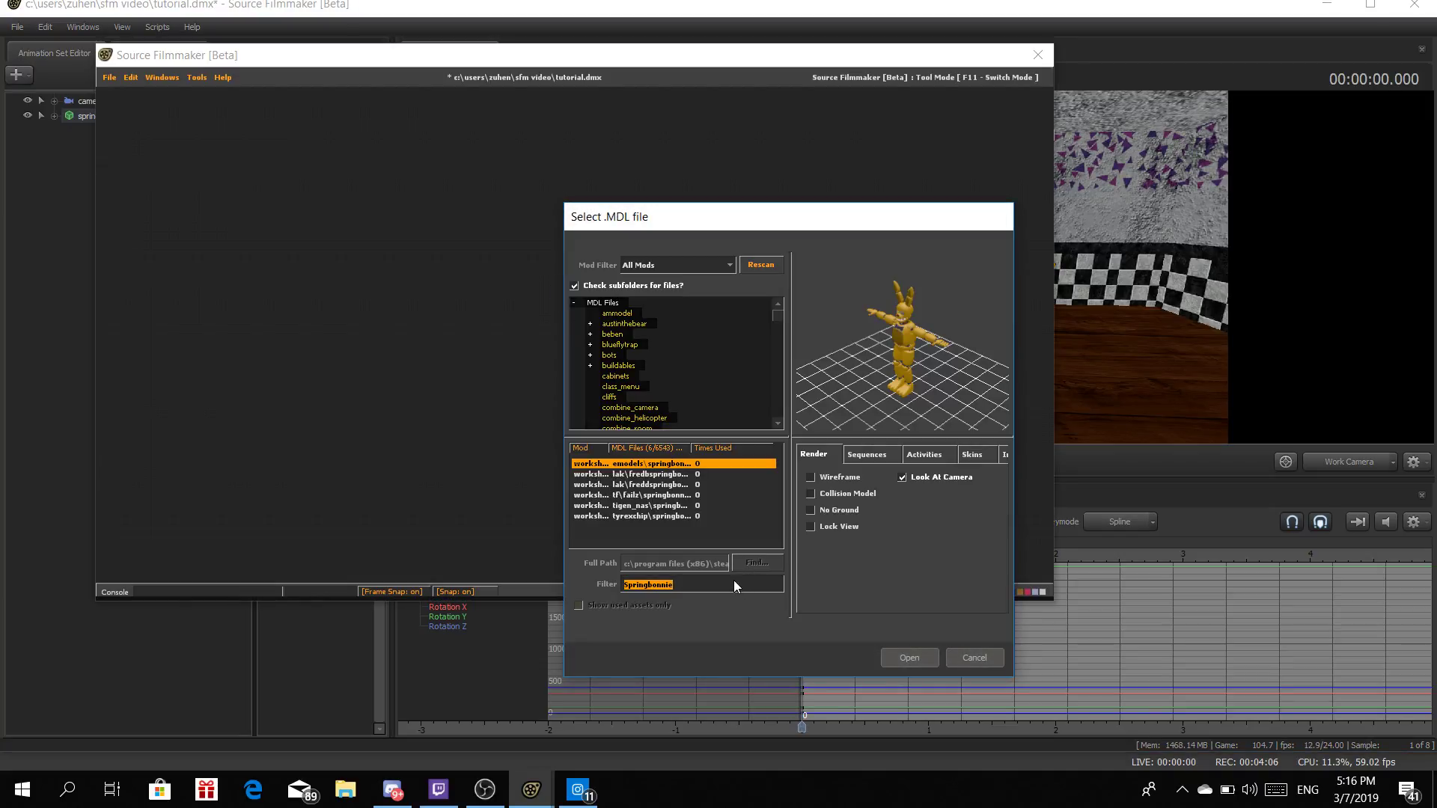
key("BackSpace")
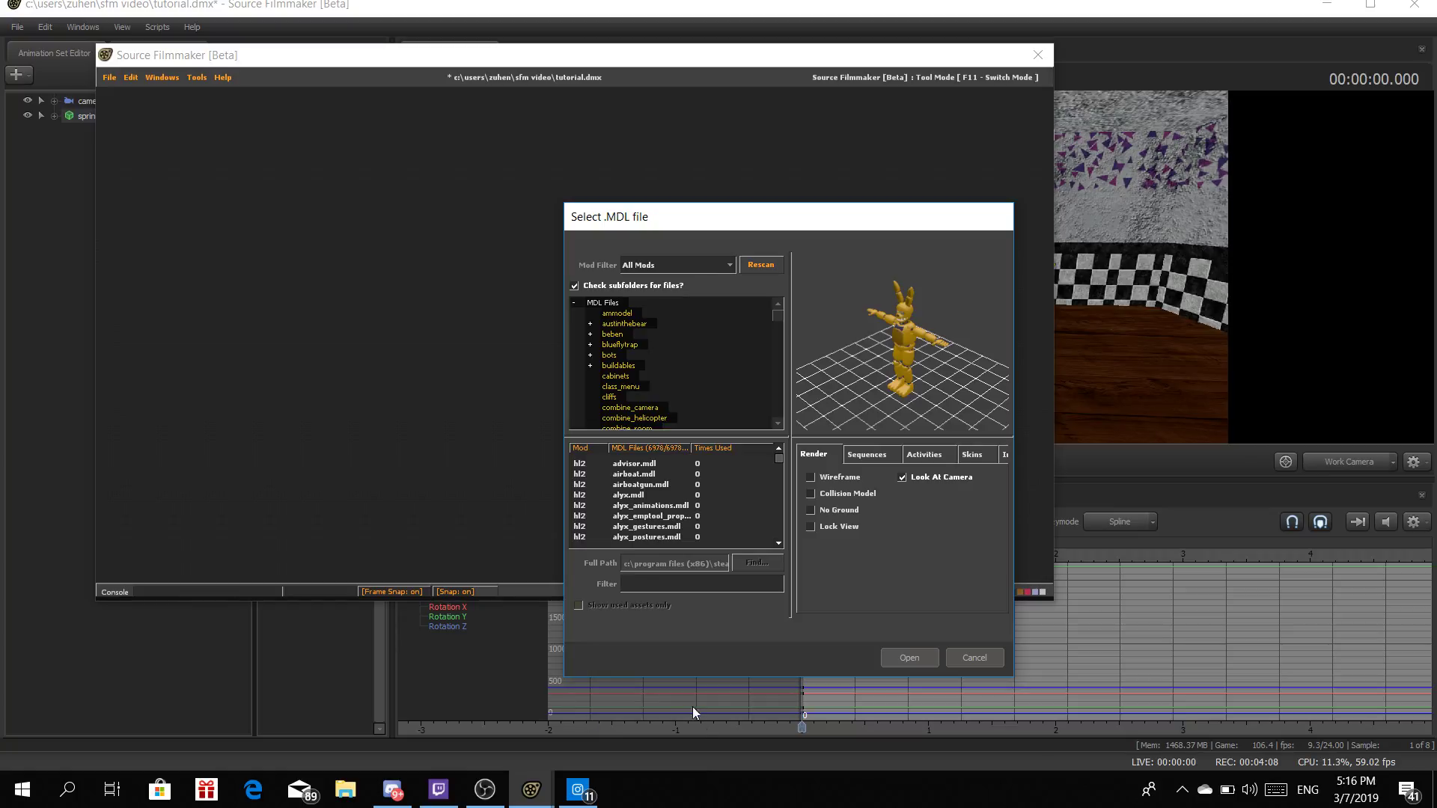
mouse_move(577, 790)
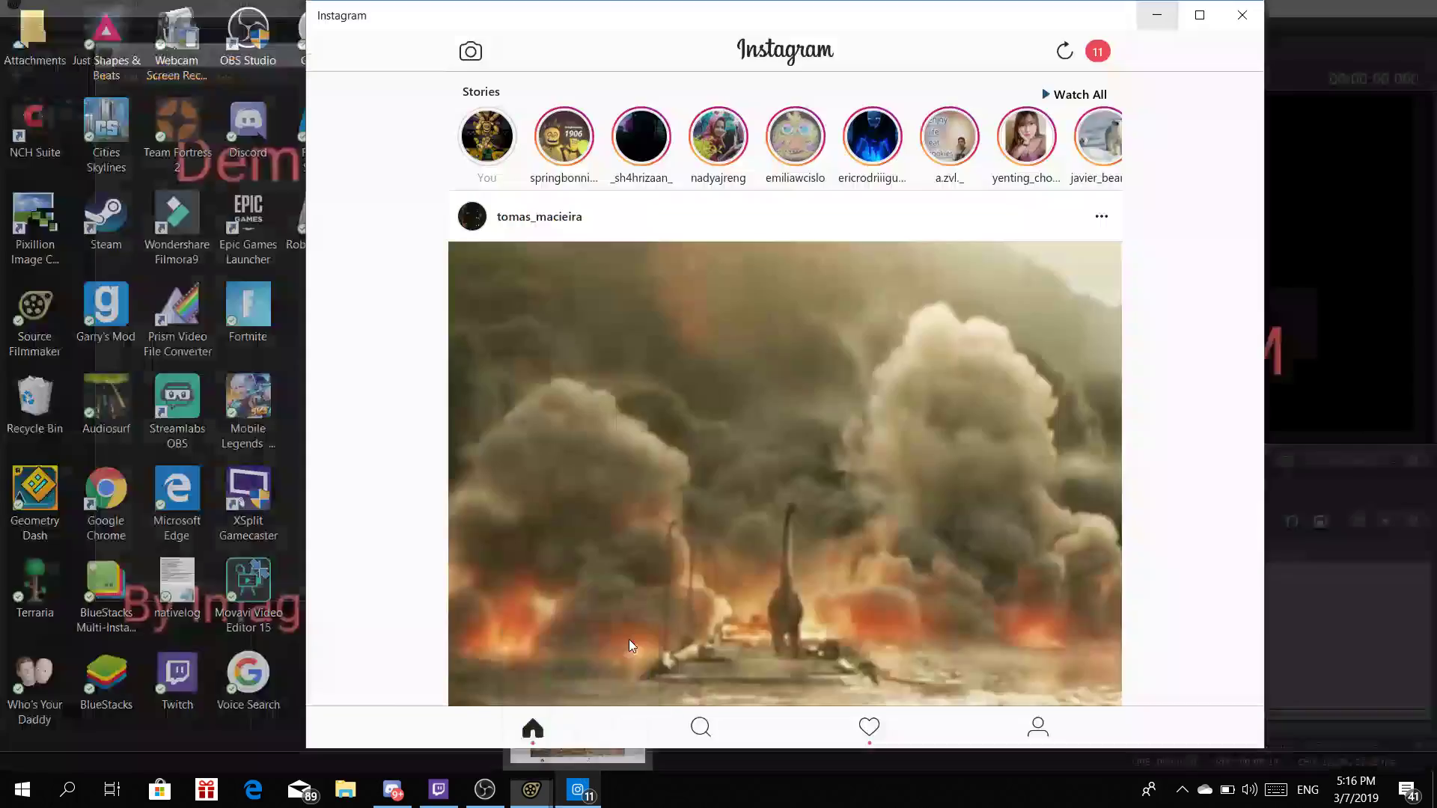
left_click(630, 640)
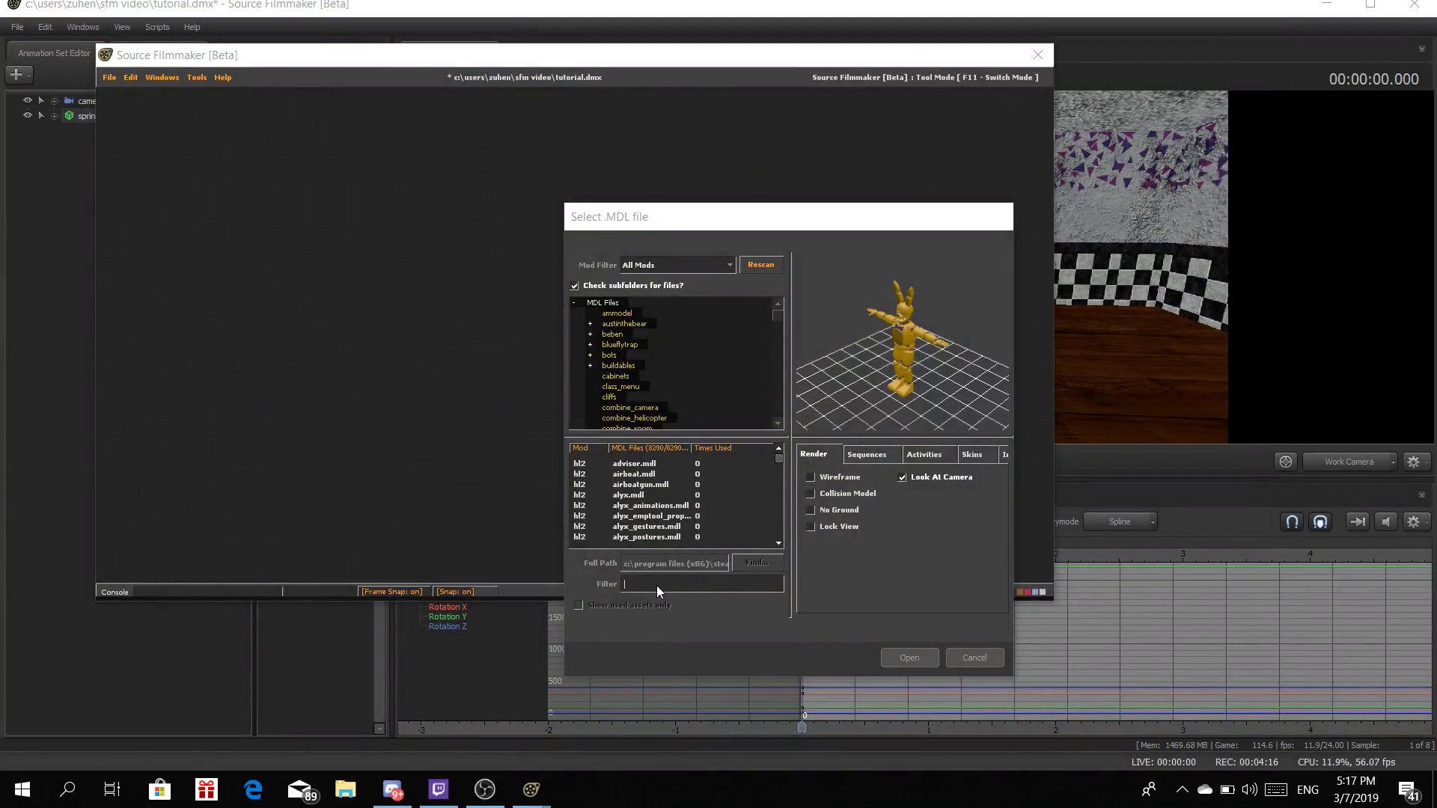
left_click(657, 587)
left_click(662, 589)
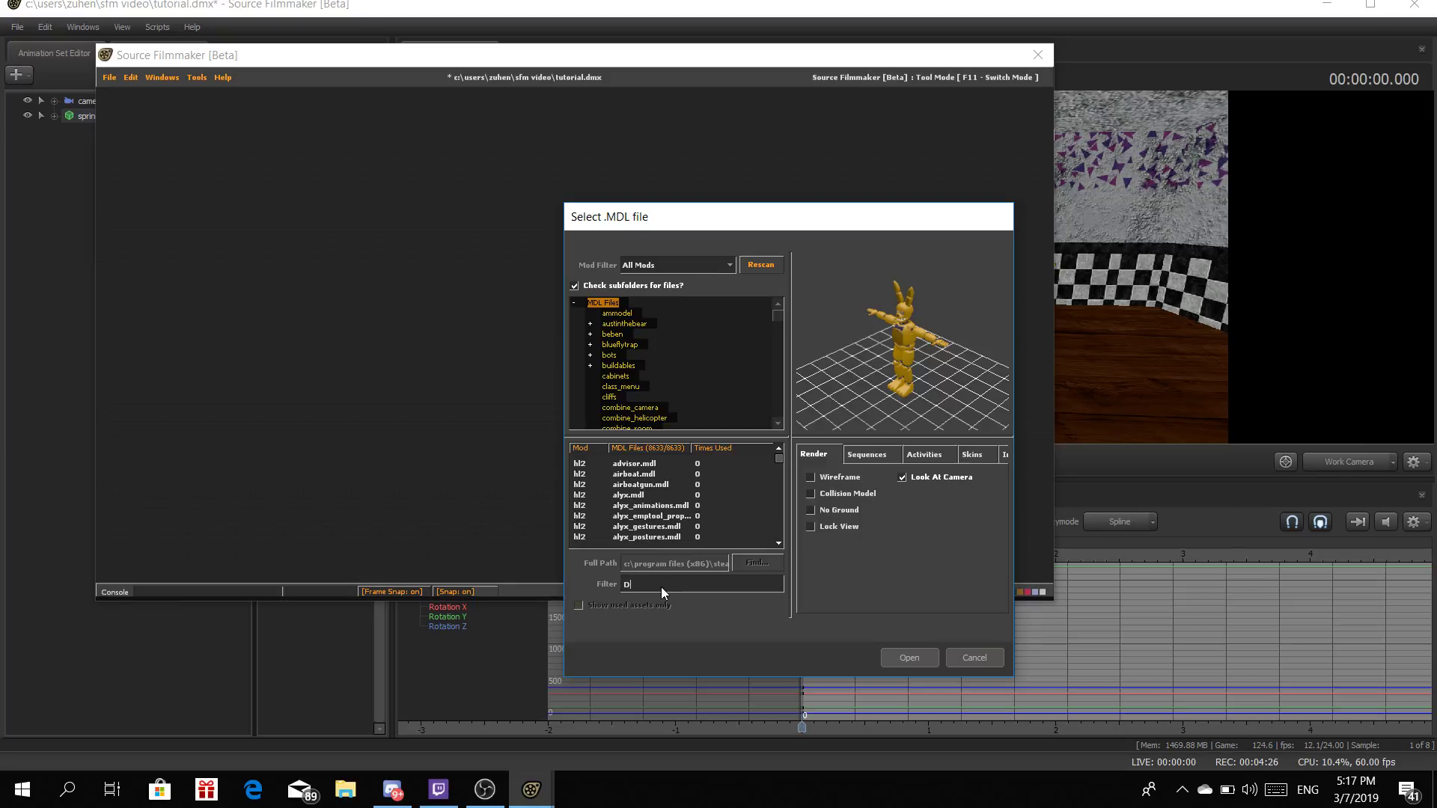
type("F")
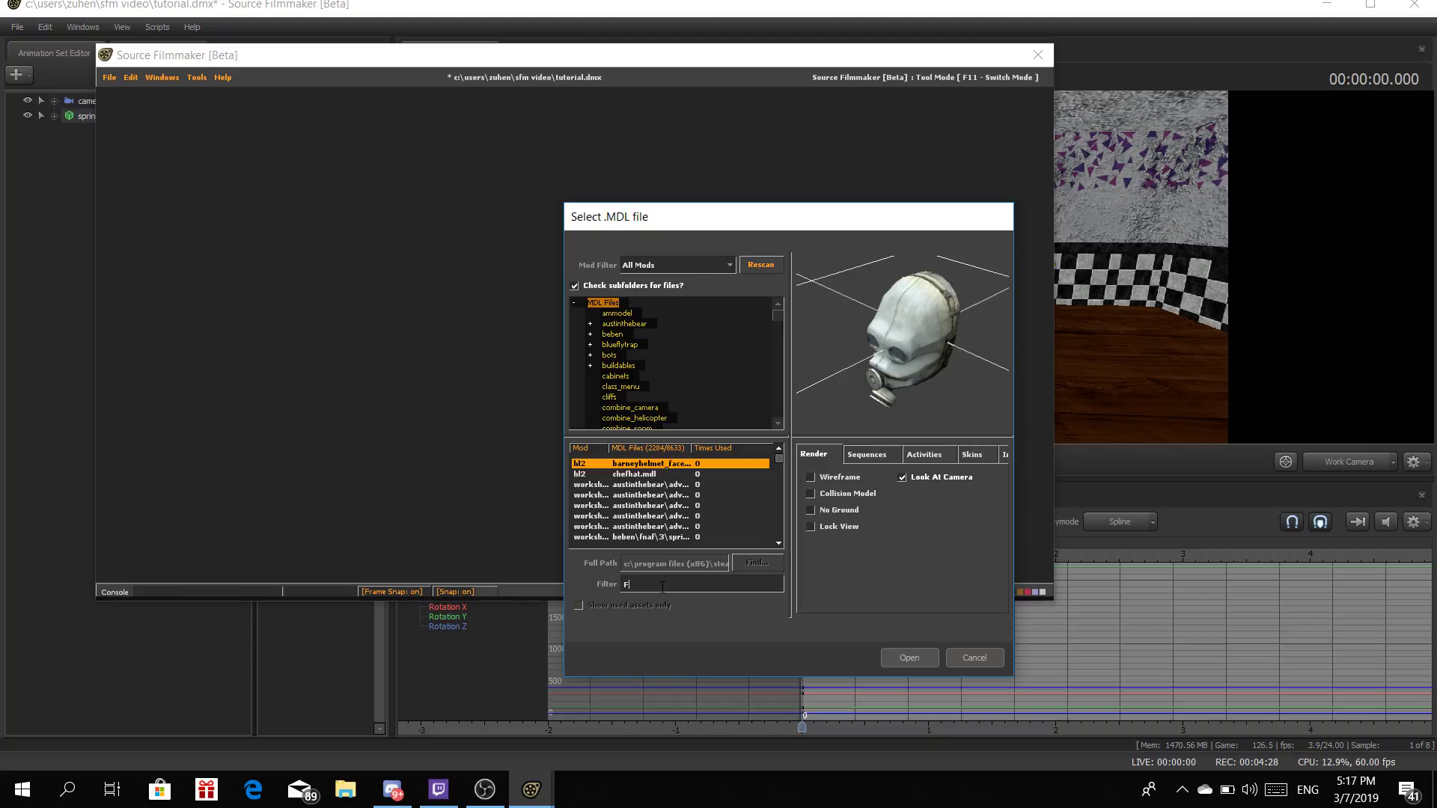
type("unt")
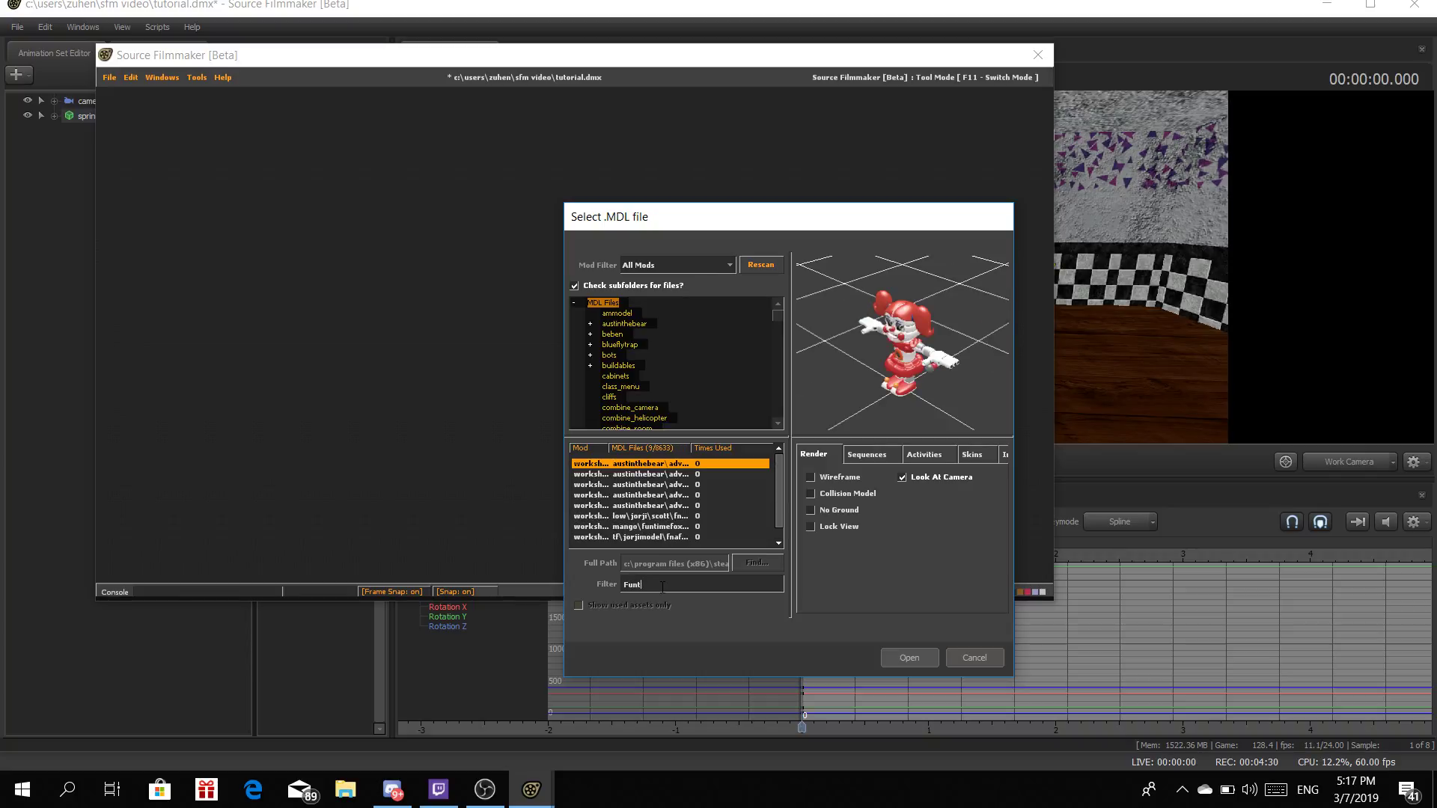
type("ime Freddy")
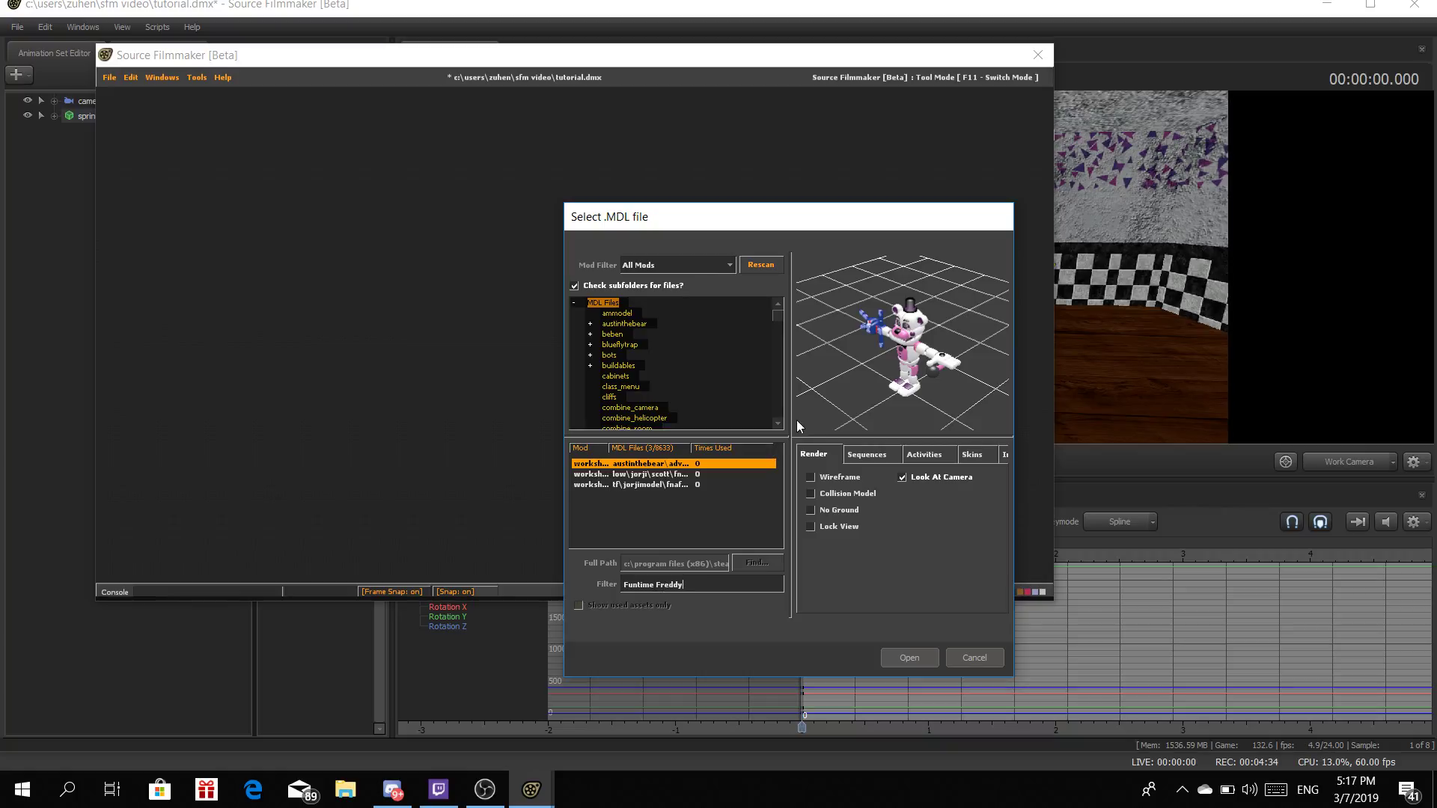
left_click(661, 474)
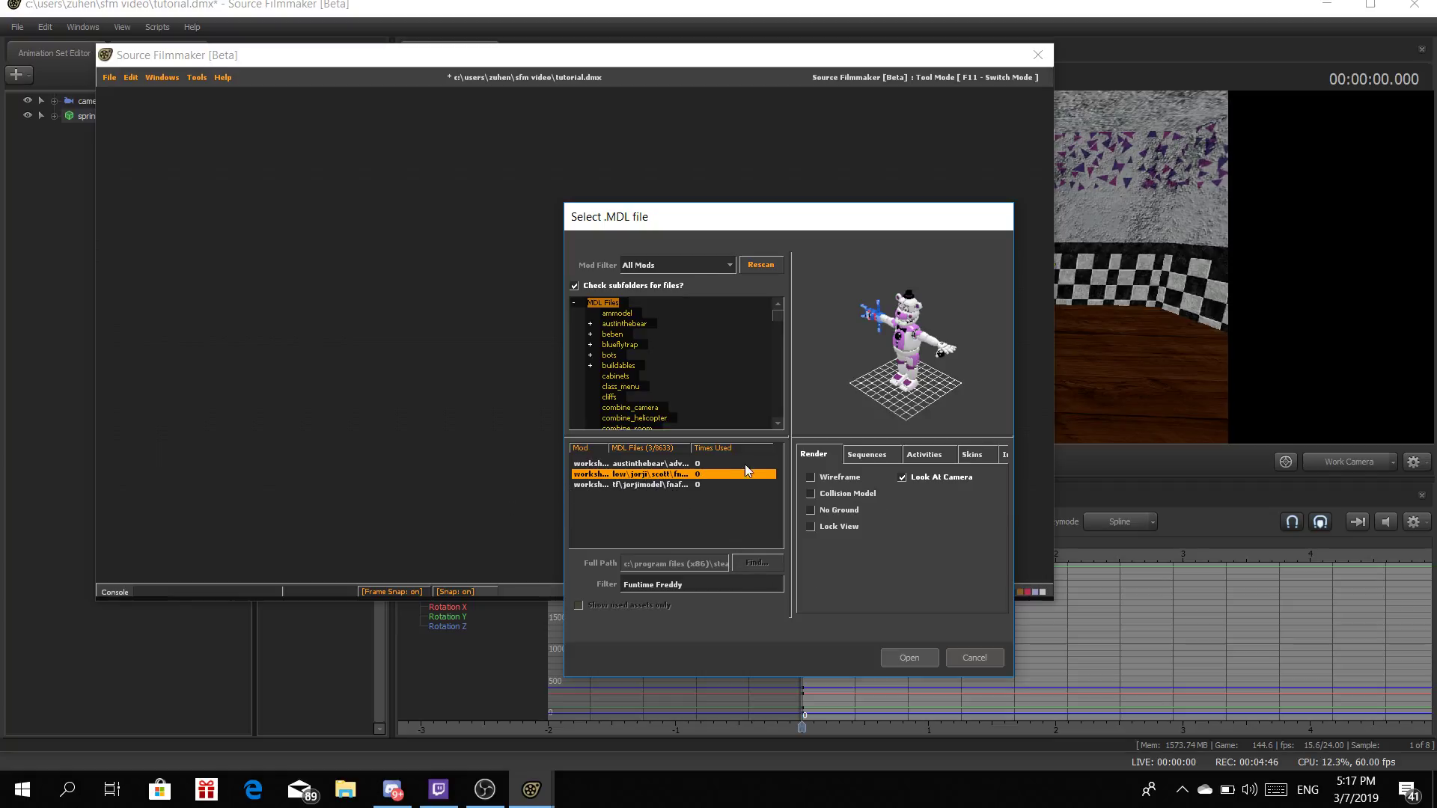
left_click(702, 483)
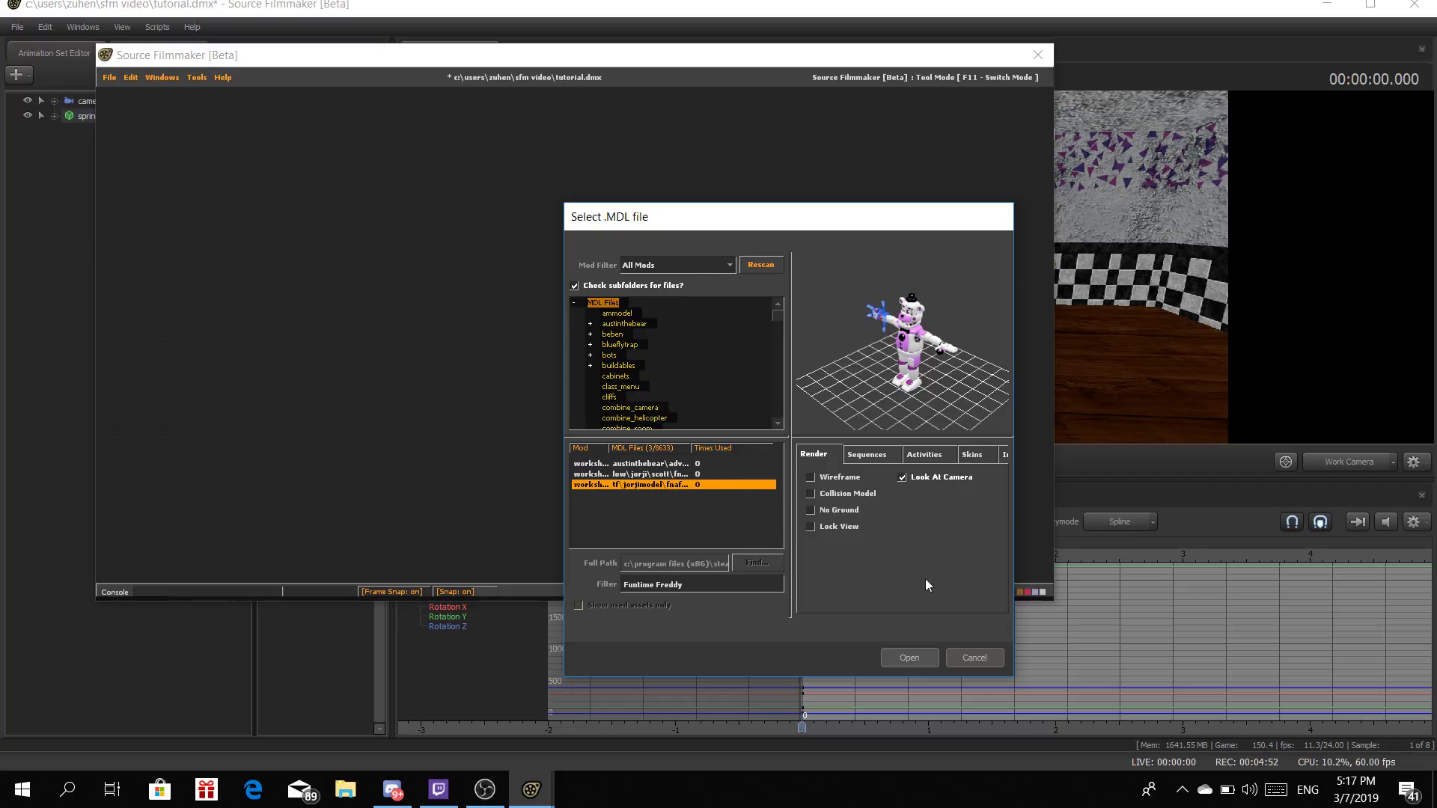
left_click(921, 661)
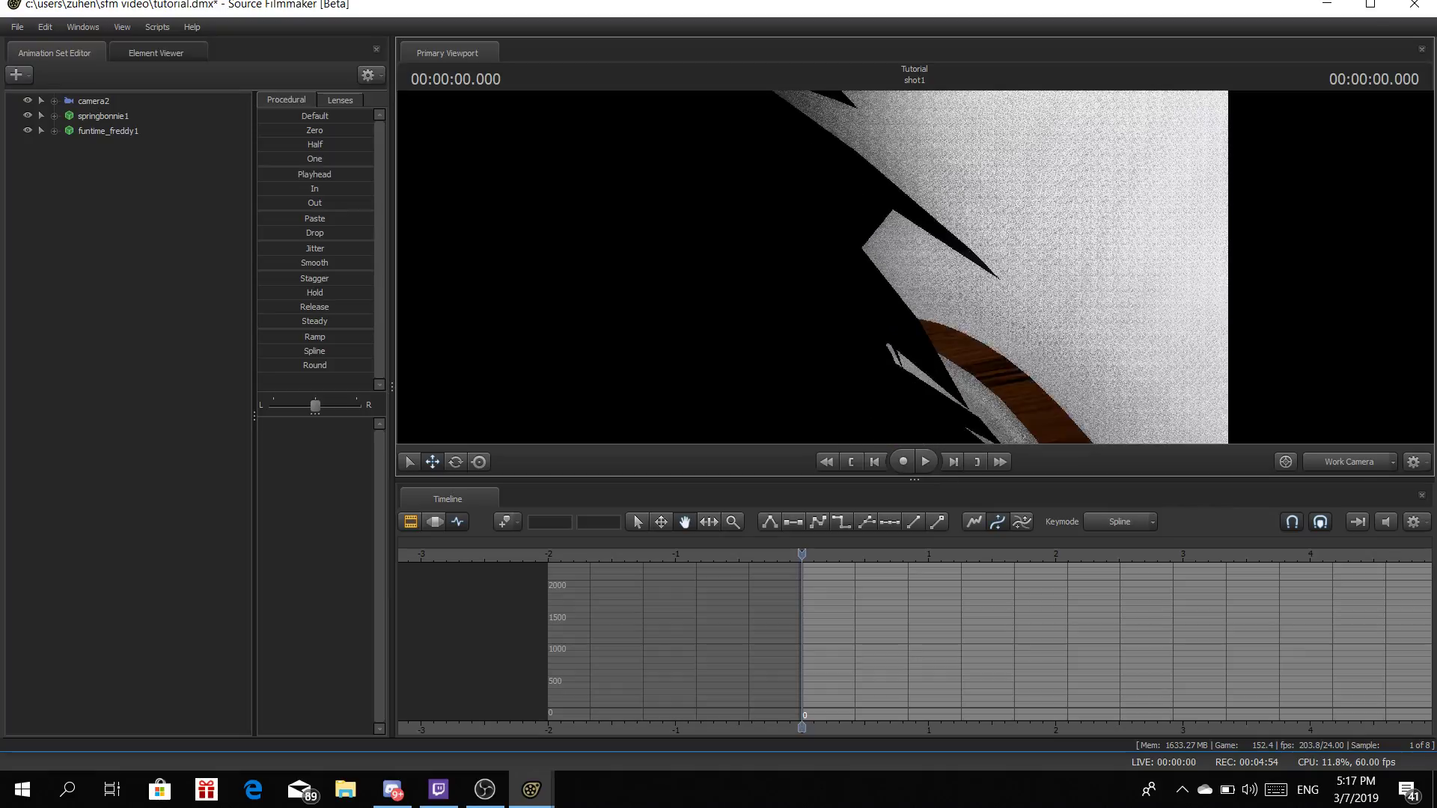
Move funtime_freddy1 by its Body rootTransform onto the stage directly in front of Springbonnie
key("s")
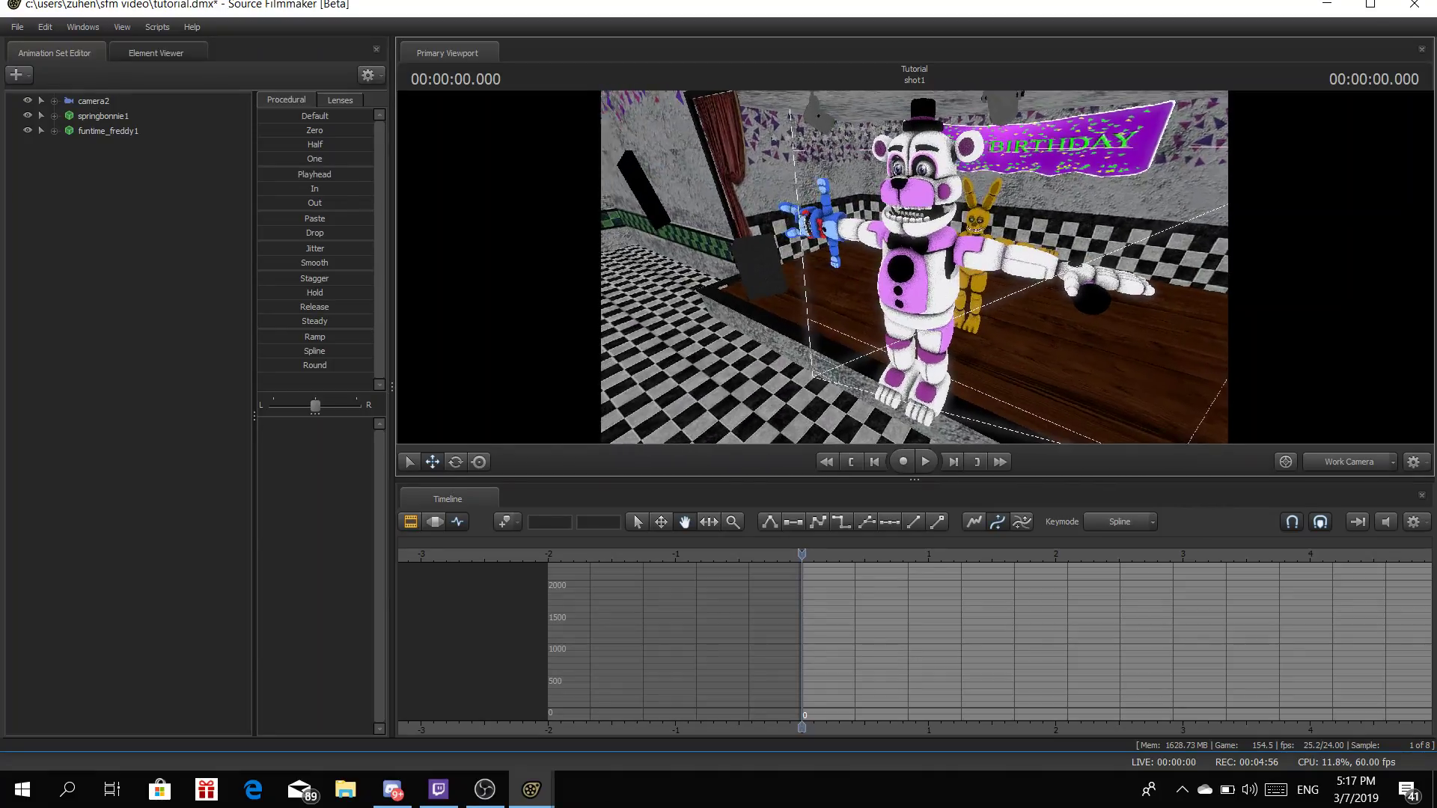
key("d")
key("d")
left_click(47, 131)
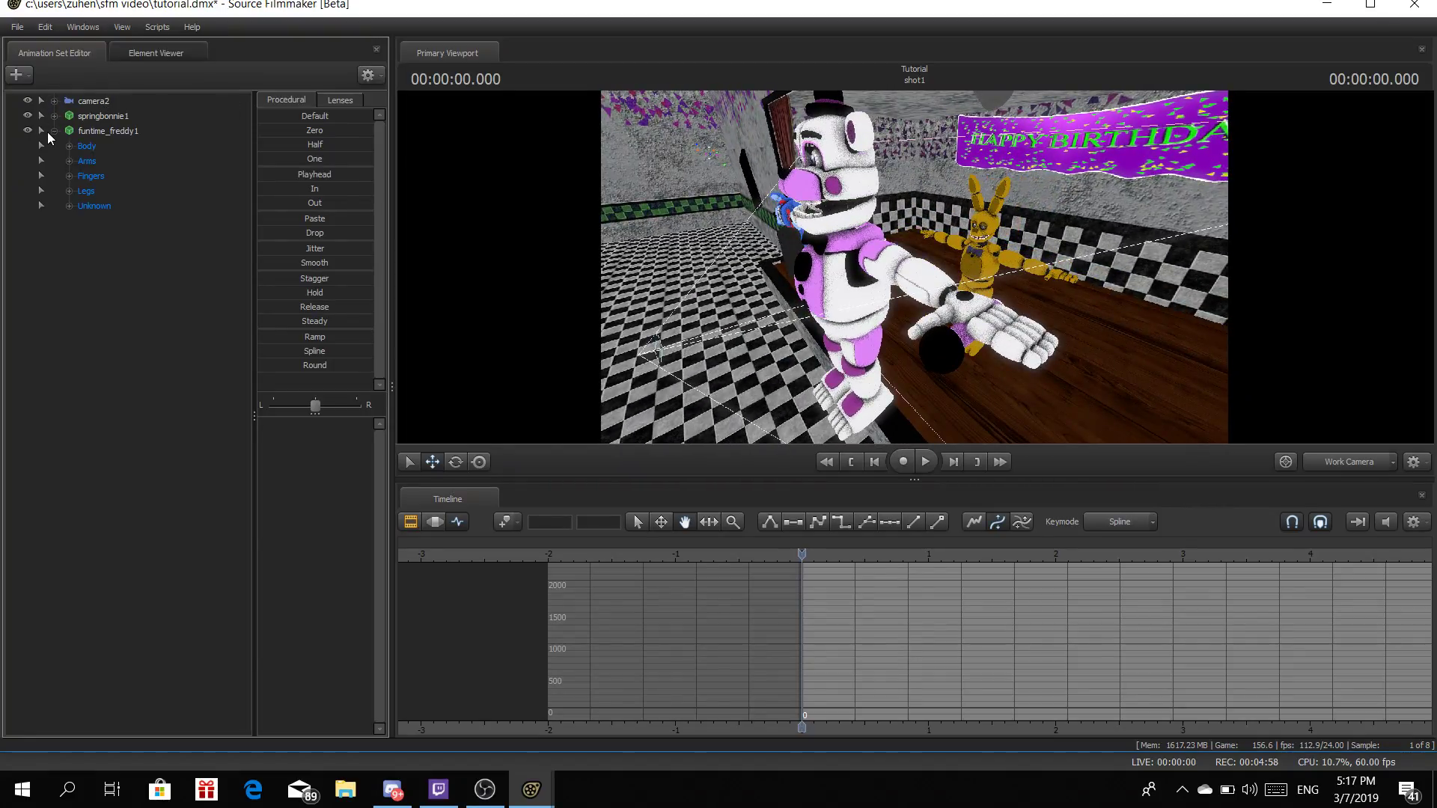
left_click(67, 146)
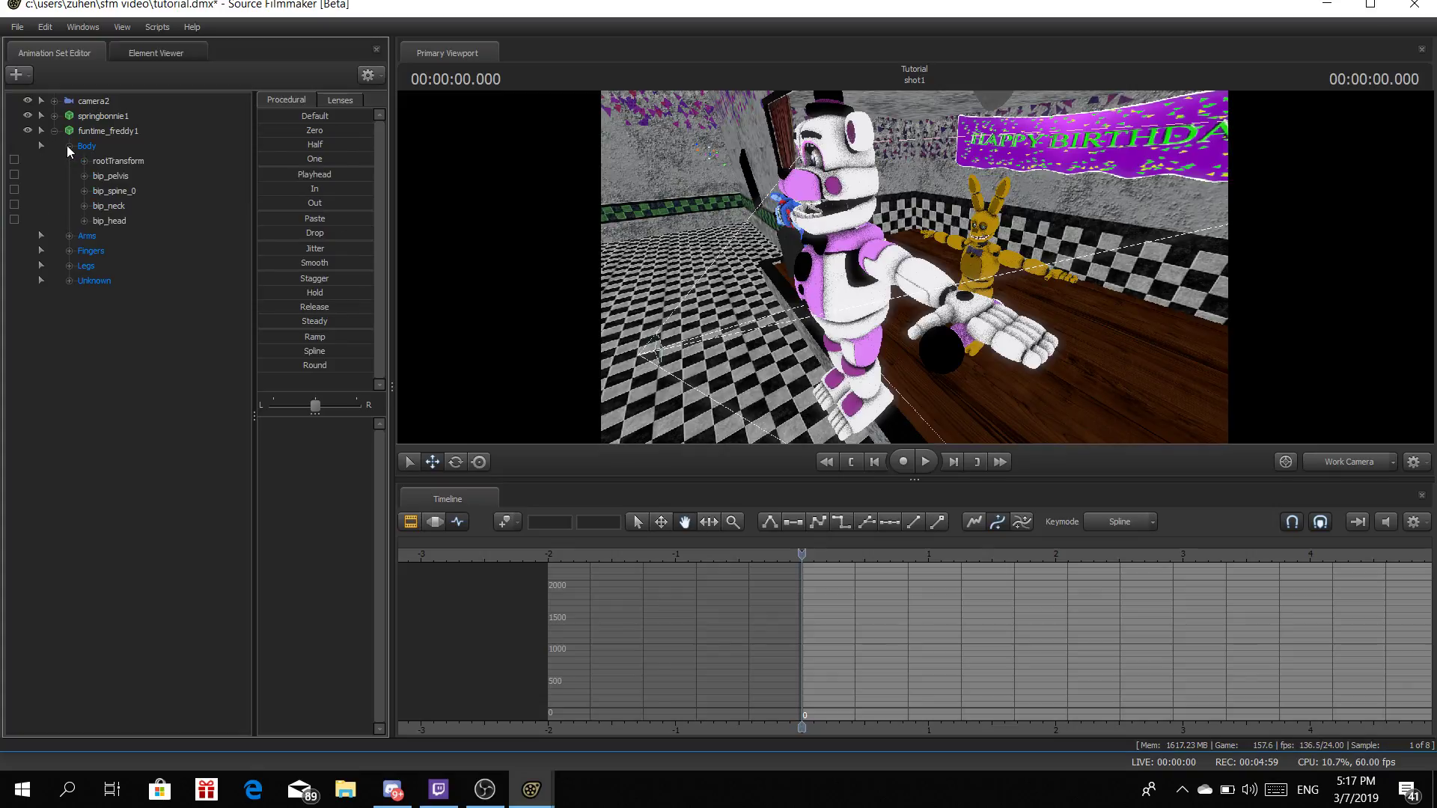
left_click(113, 160)
left_click_drag(900, 375, 1089, 314)
key("w")
left_click_drag(913, 267, 910, 295)
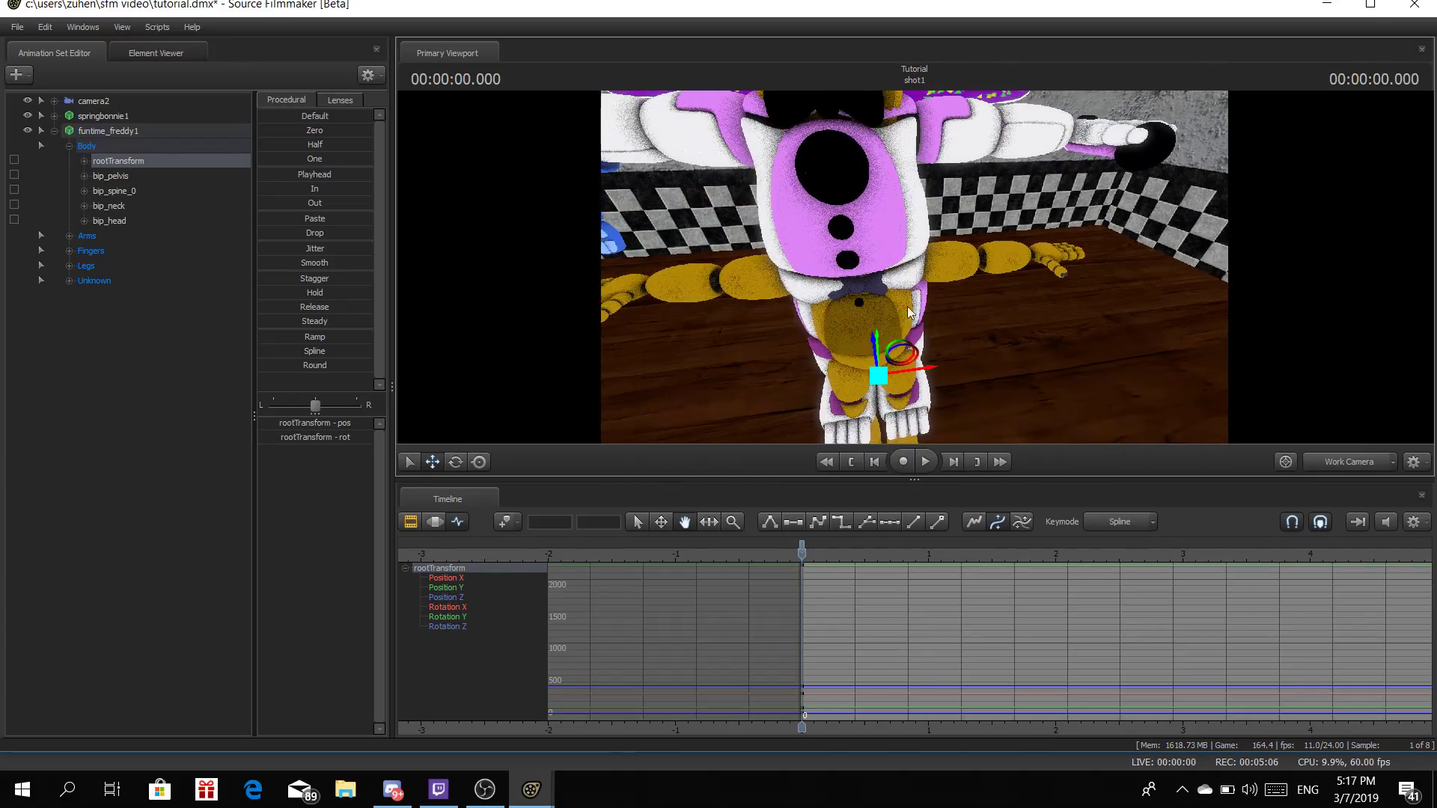
left_click_drag(874, 345, 918, 405)
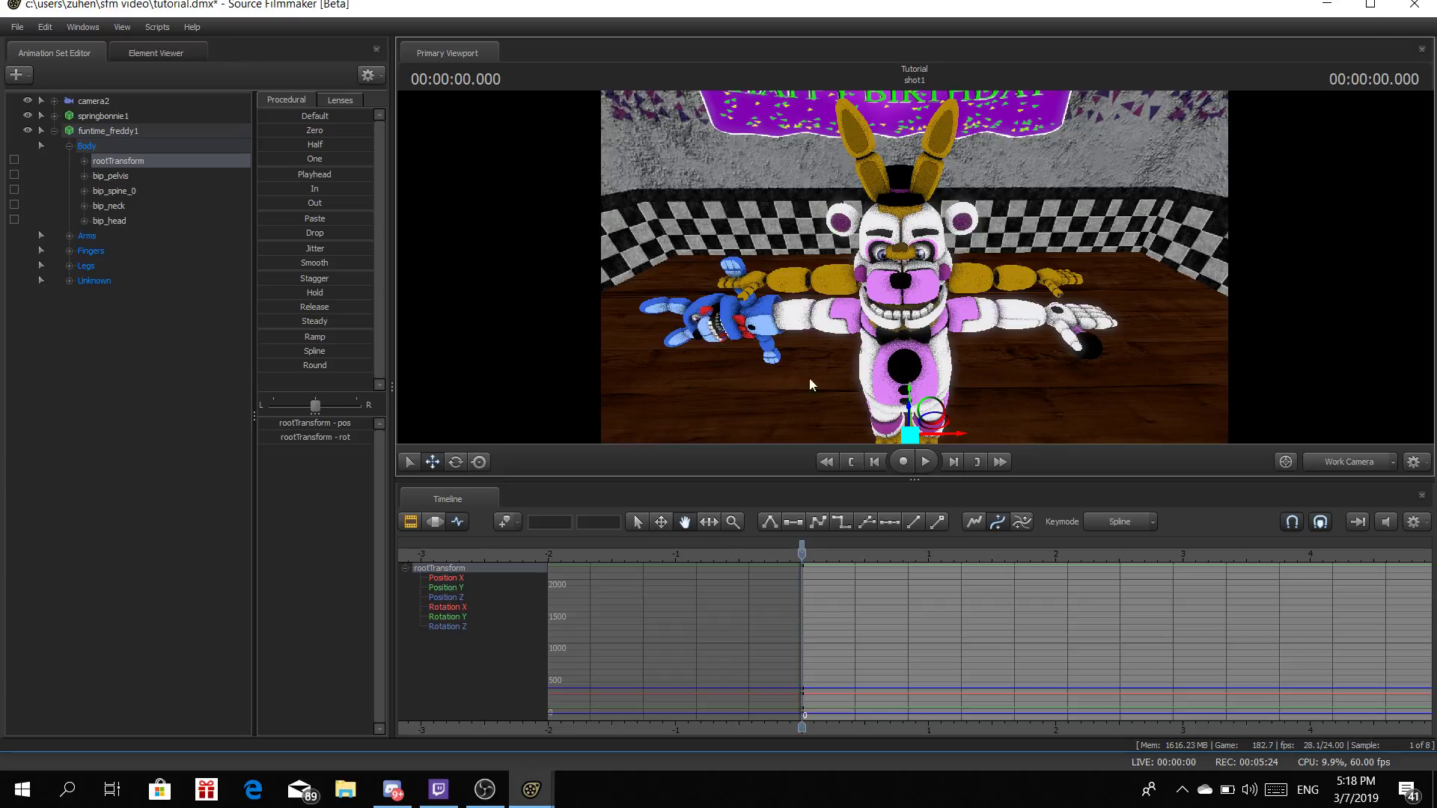
Nudge funtime_freddy1 by its rootTransform in depth to line it up closely with Springbonnie
mouse_move(952, 280)
left_mouse_down()
mouse_move(914, 269)
mouse_move(926, 292)
left_mouse_up()
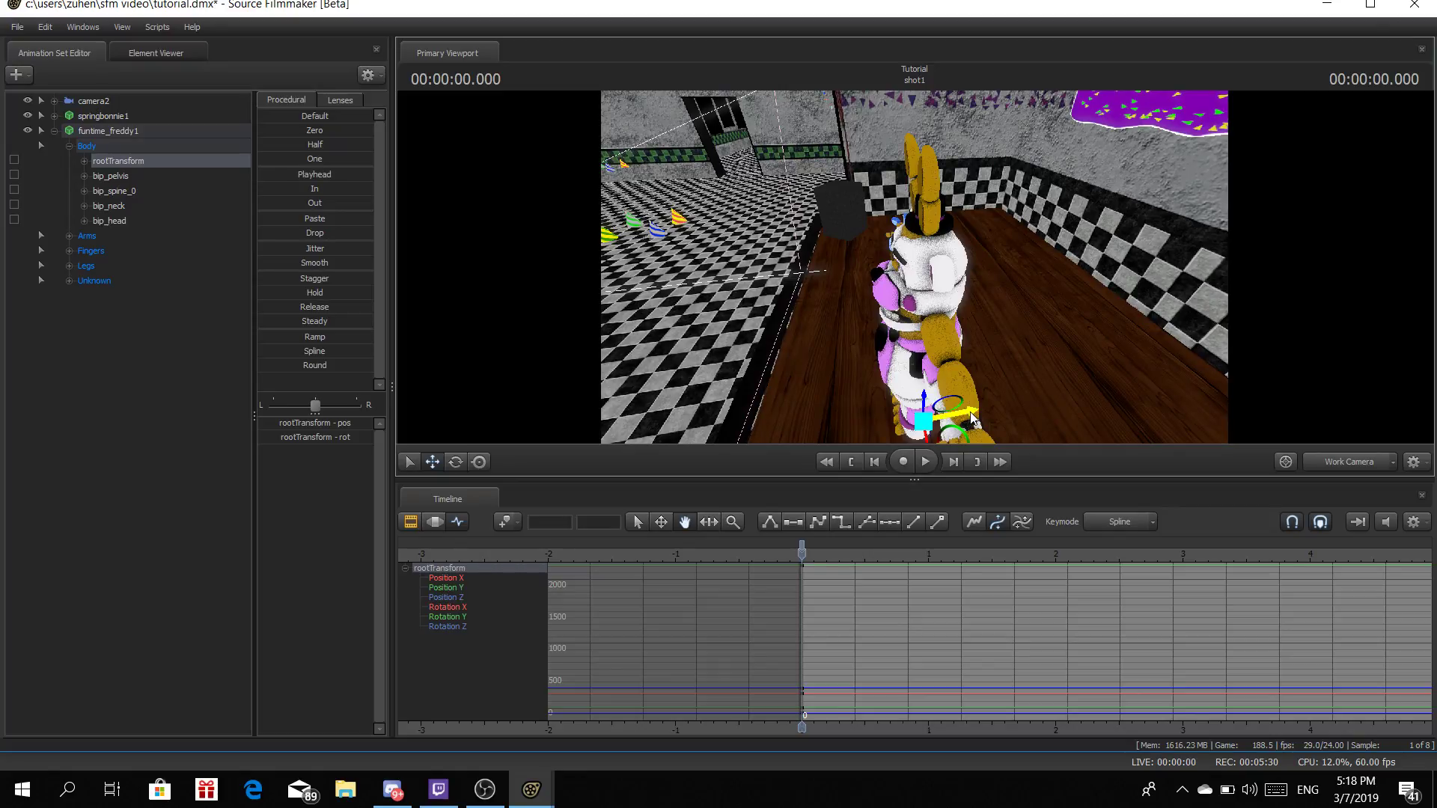
left_click_drag(970, 417, 968, 417)
left_click_drag(1085, 257, 1145, 344)
left_click_drag(898, 375, 914, 267)
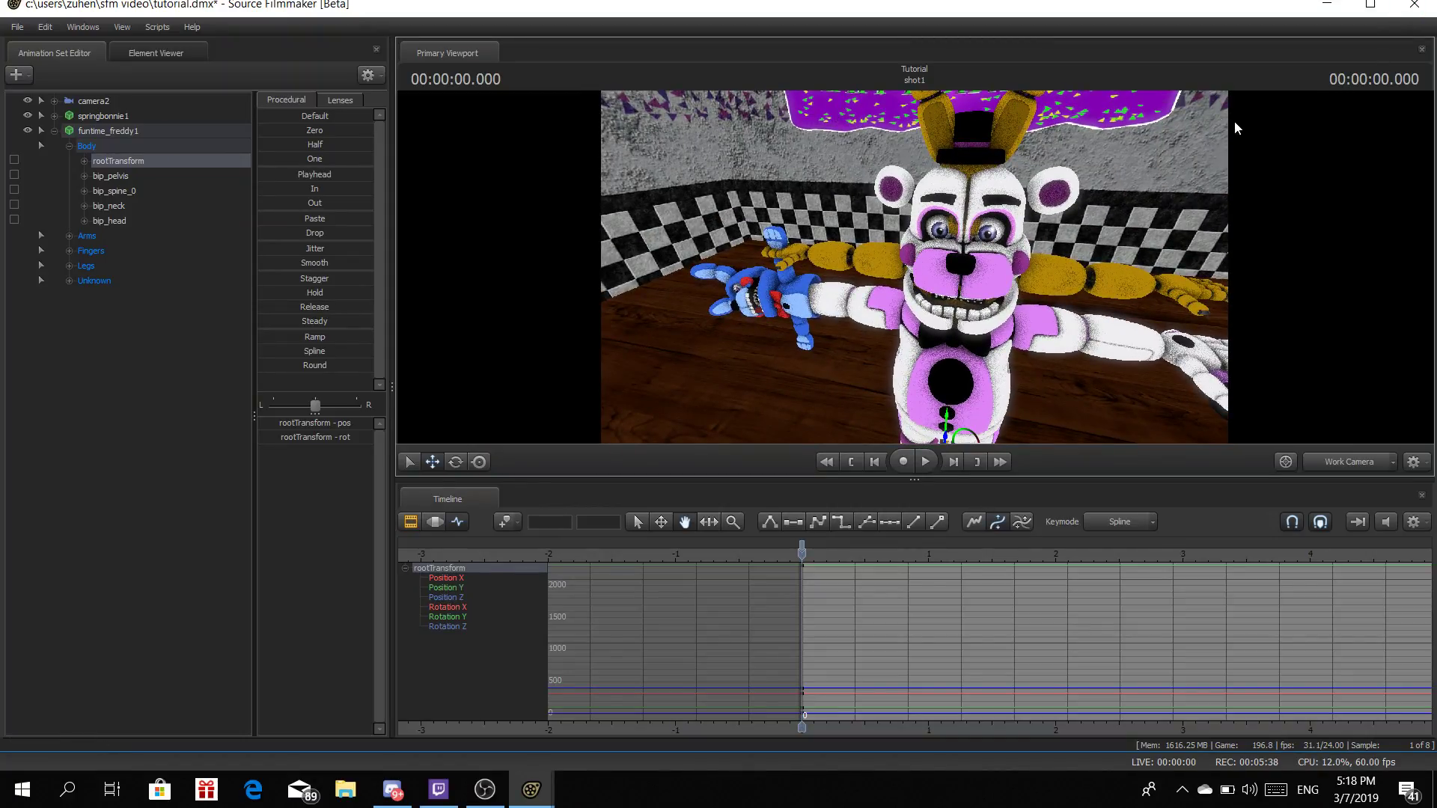
left_click_drag(1078, 345, 915, 267)
Try lowering funtime_freddy1 into the stage floor by its rootTransform and undo the move
key("s")
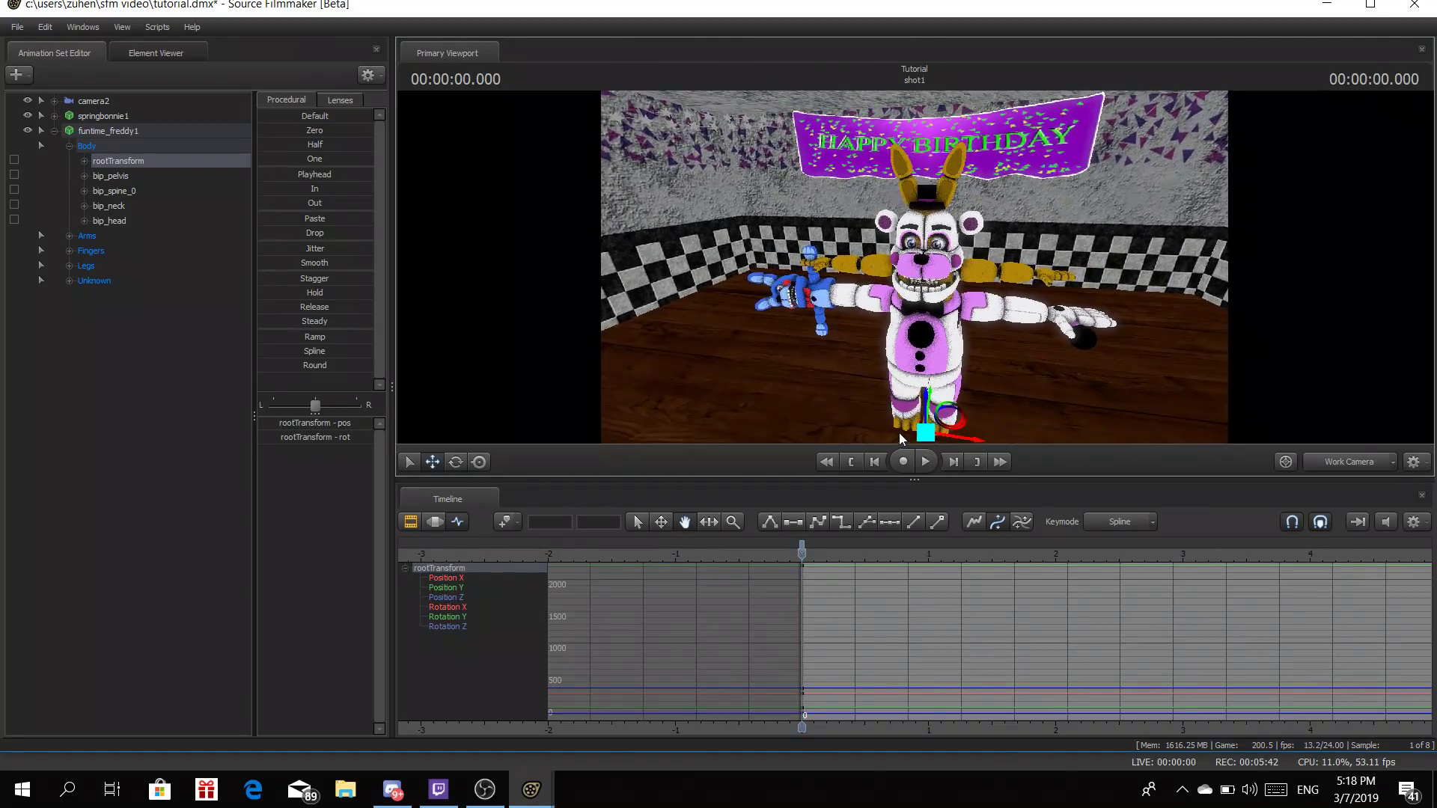
mouse_move(926, 407)
left_mouse_down()
mouse_move(936, 479)
mouse_move(944, 408)
left_mouse_up()
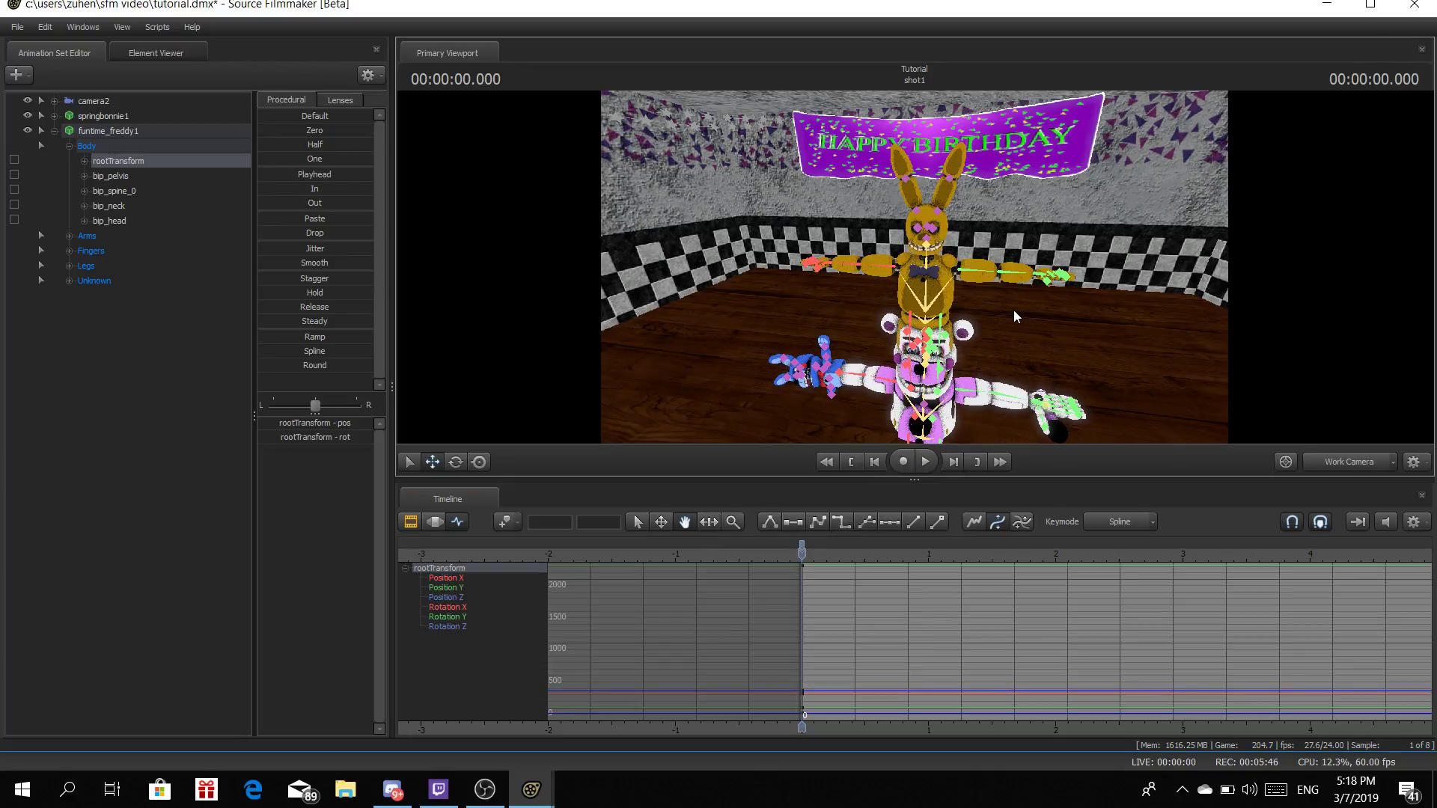
key("ctrl+z")
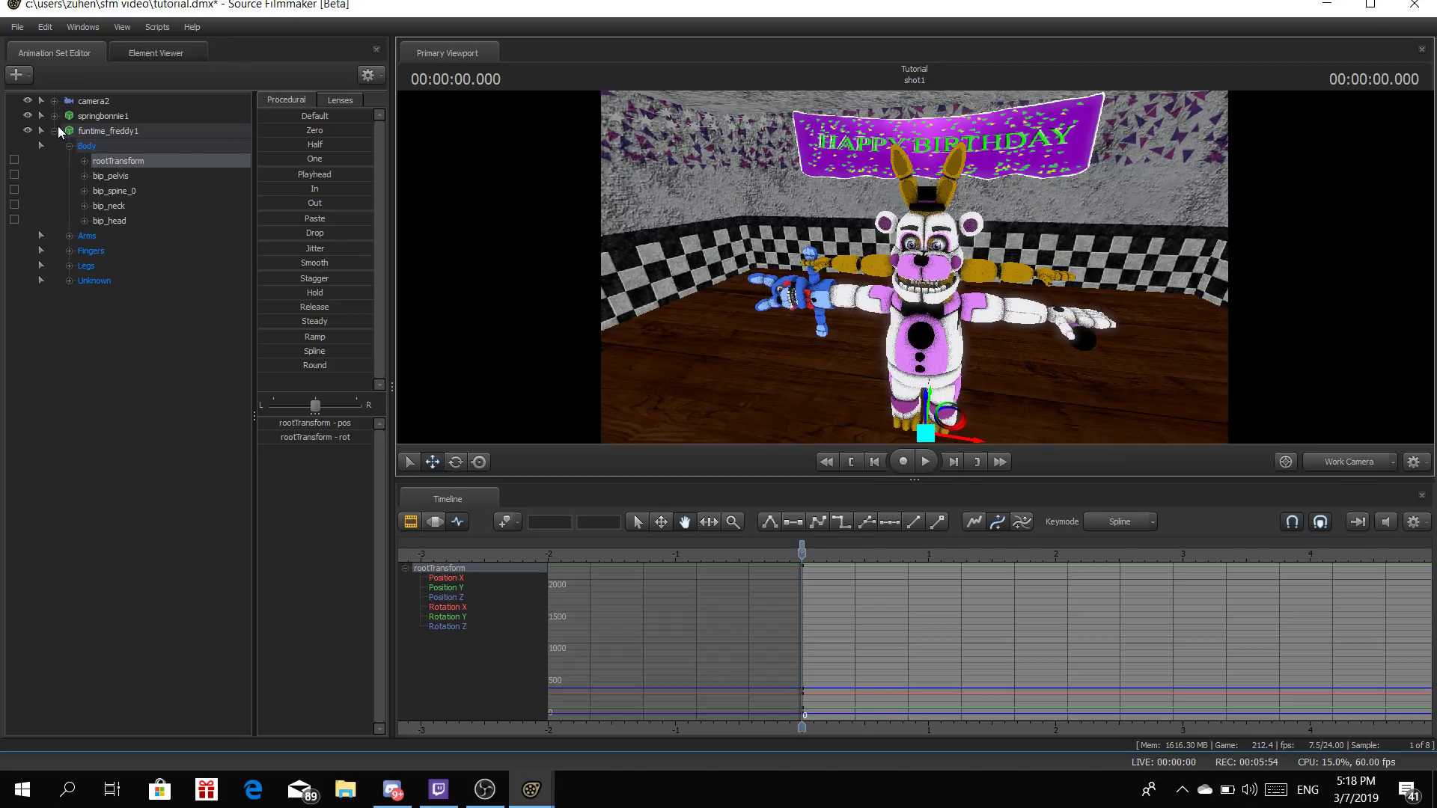
Lock bip_hat from funtime_freddy1's Unknown group to springbonnie1's ValveBiped.Bip01_Head1 control
left_click(53, 129)
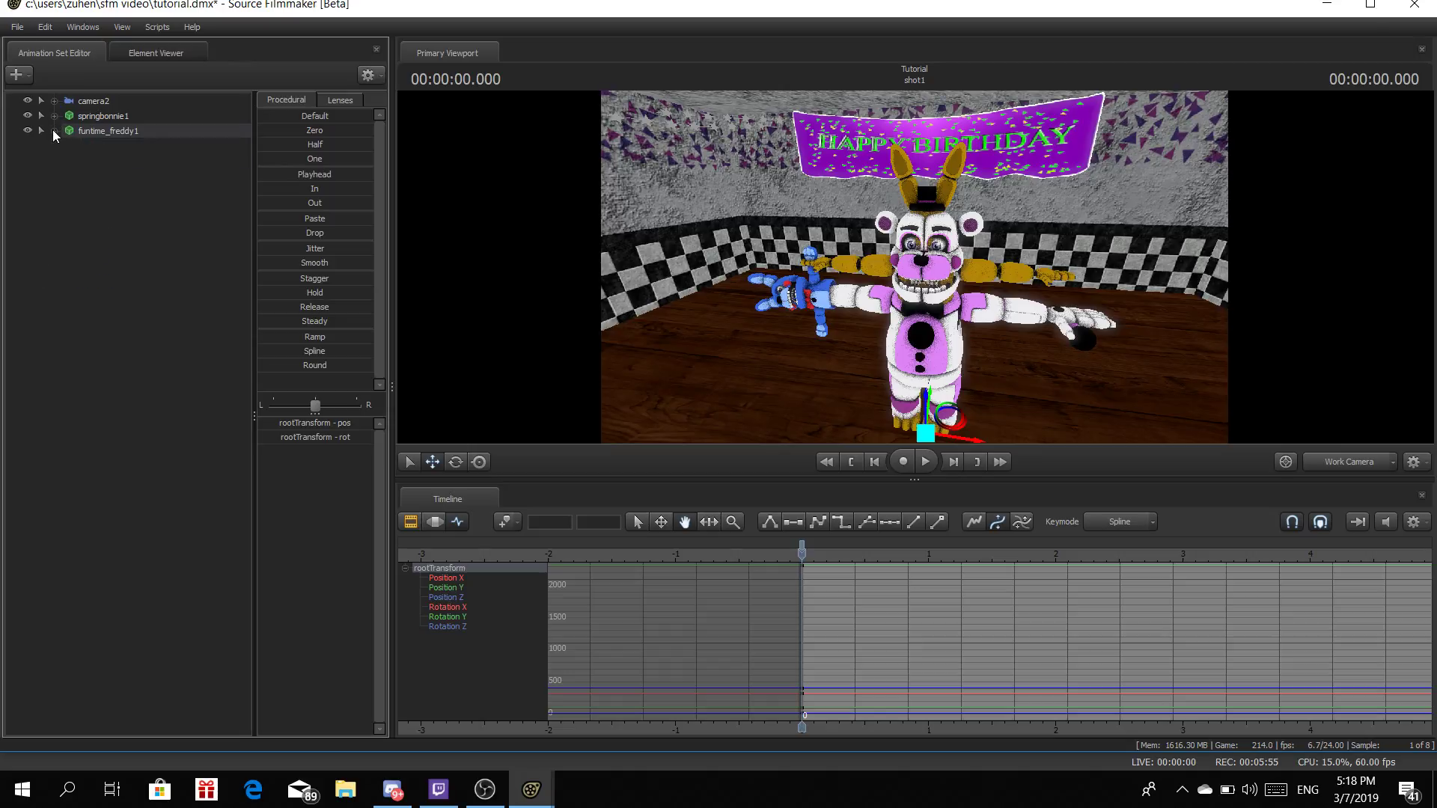
left_click(53, 129)
left_click(66, 147)
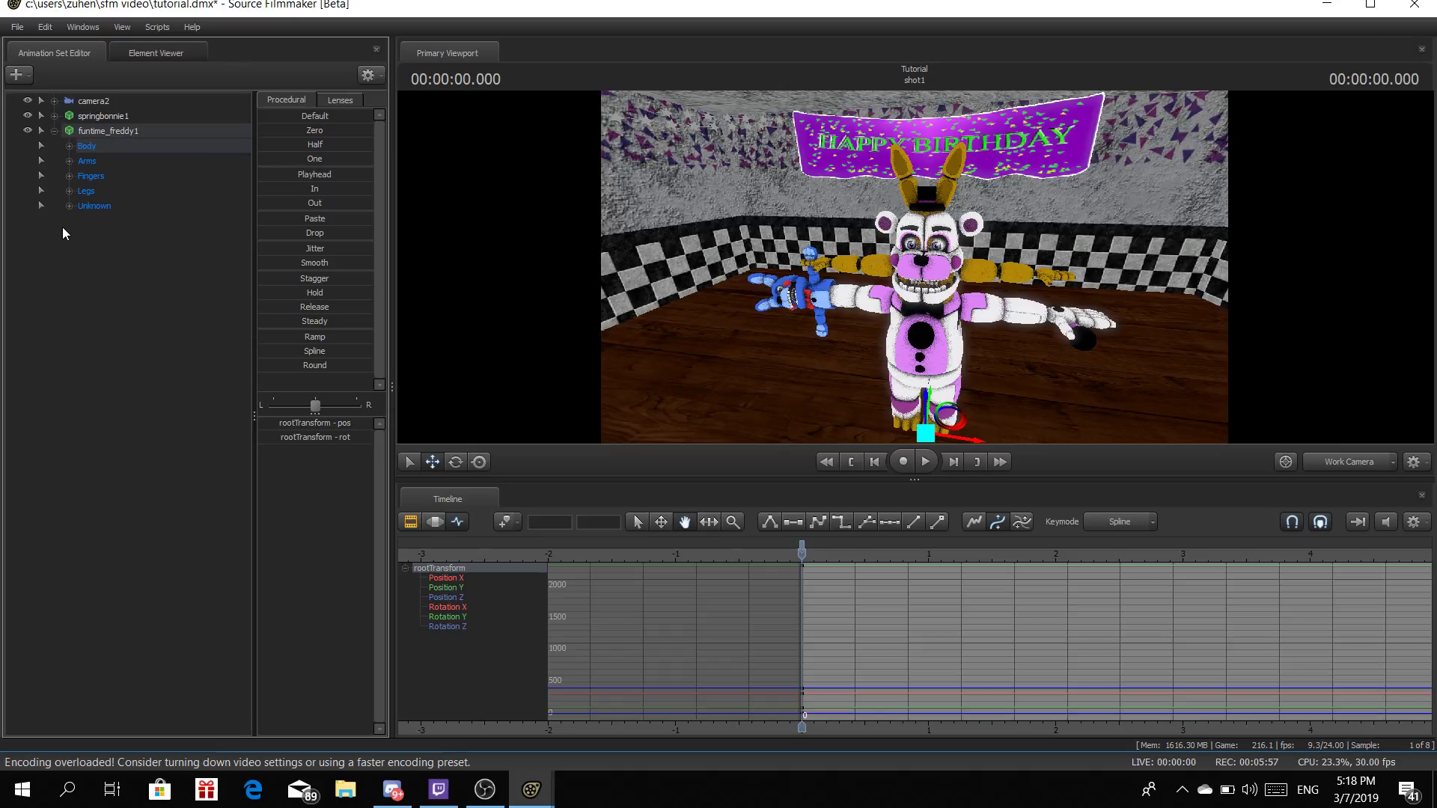
left_click(68, 206)
scroll(165, 280, "down", 6)
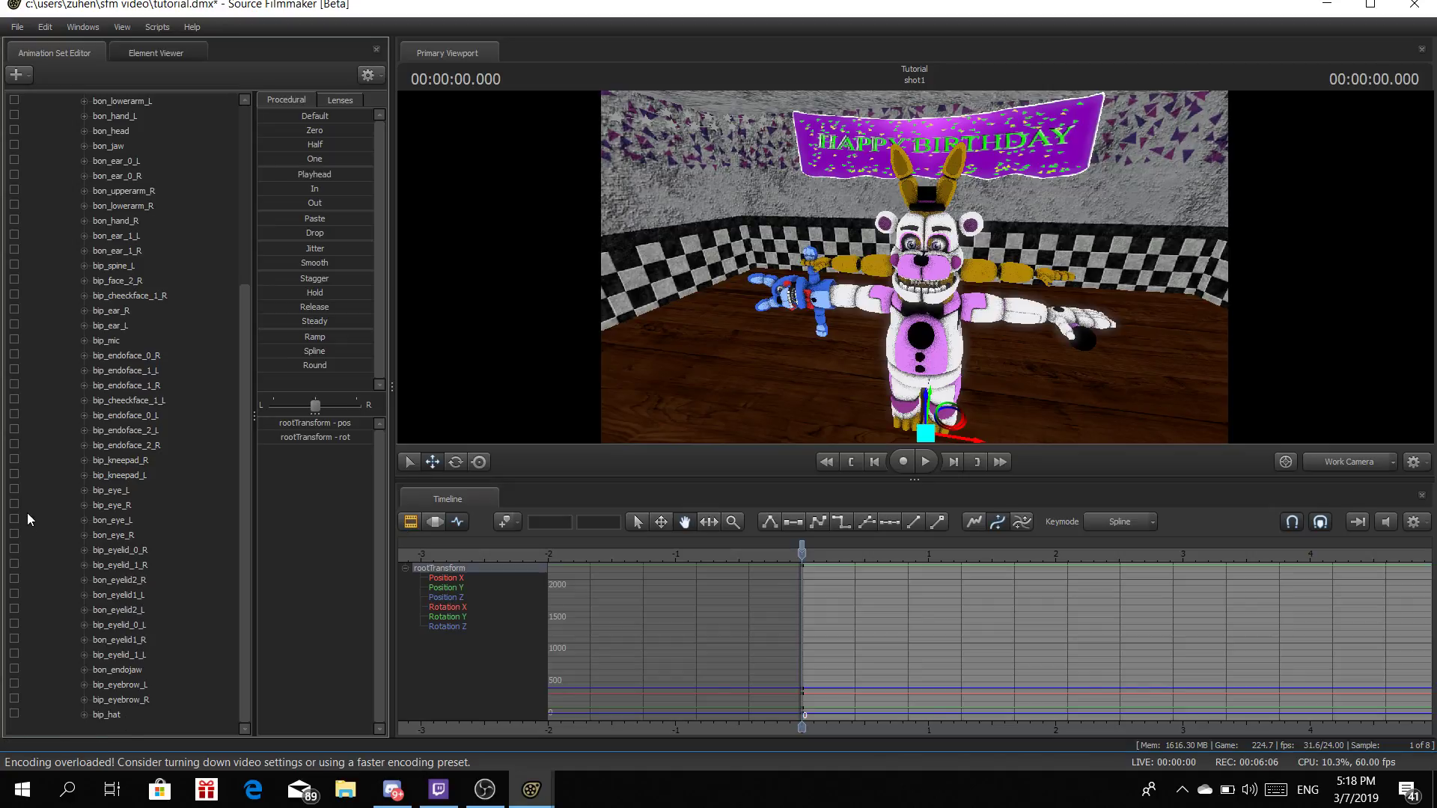
scroll(38, 513, "up", 6)
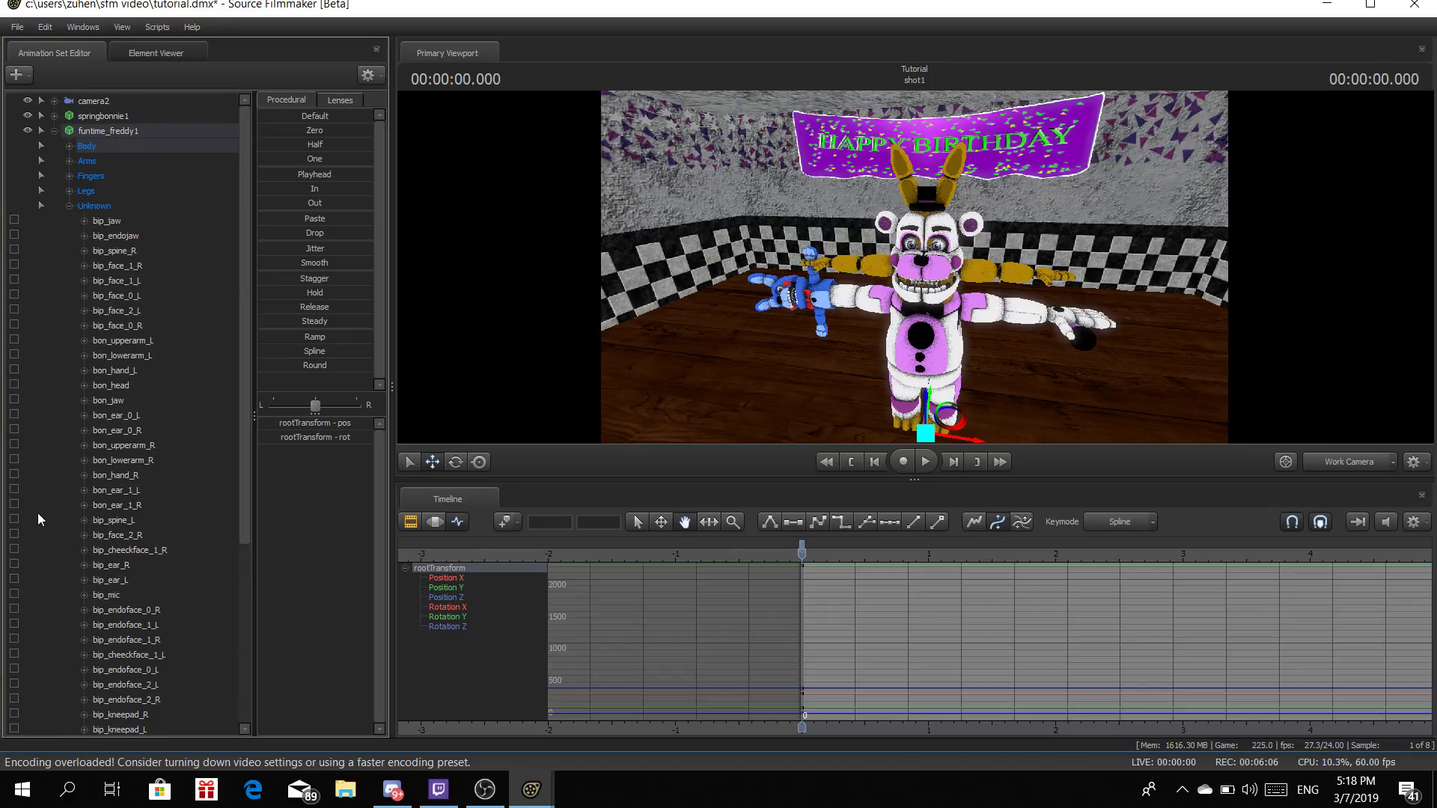
left_click(54, 115)
left_click(69, 145)
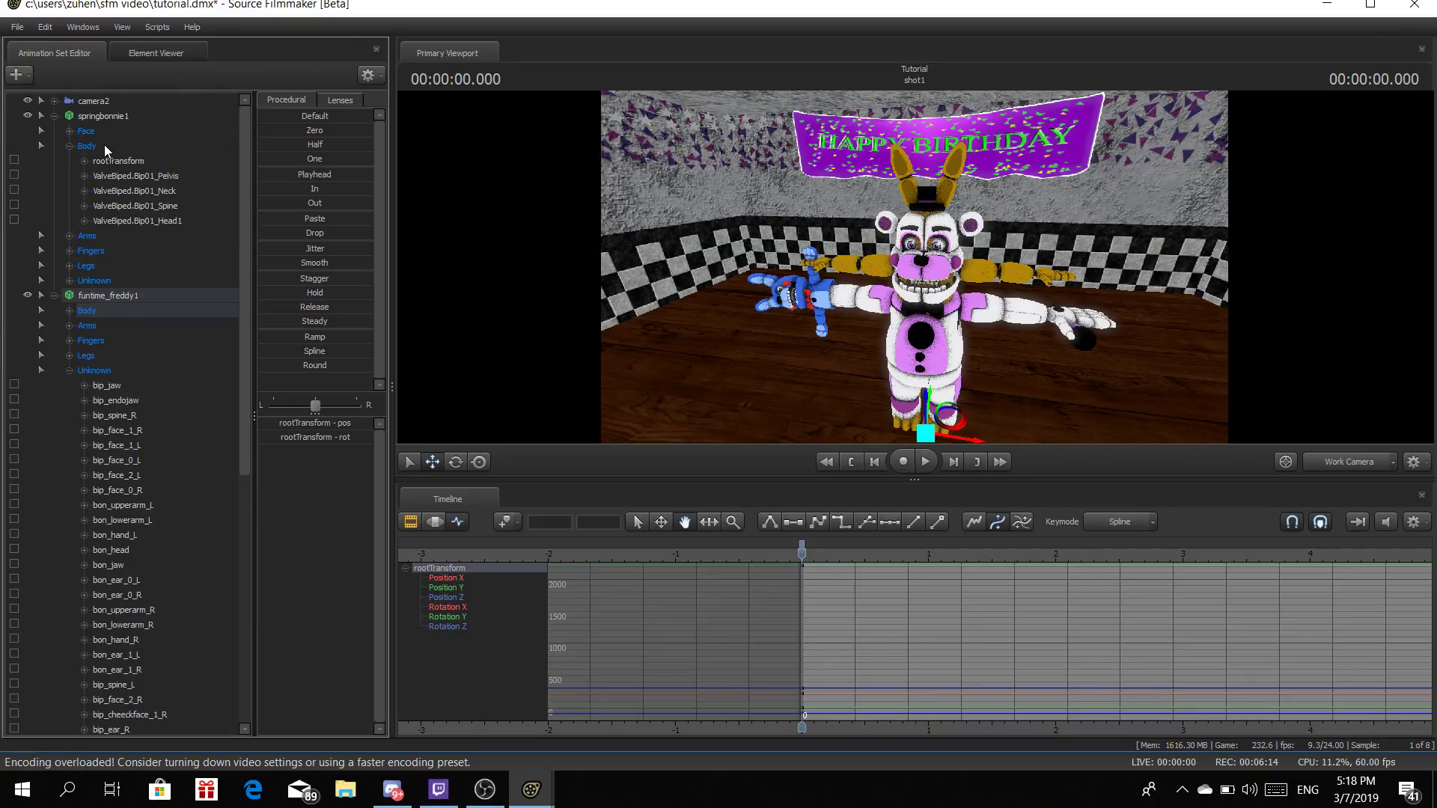
left_click_drag(154, 219, 113, 717)
scroll(116, 516, "up", 2)
scroll(99, 494, "down", 2)
scroll(205, 259, "up", 10)
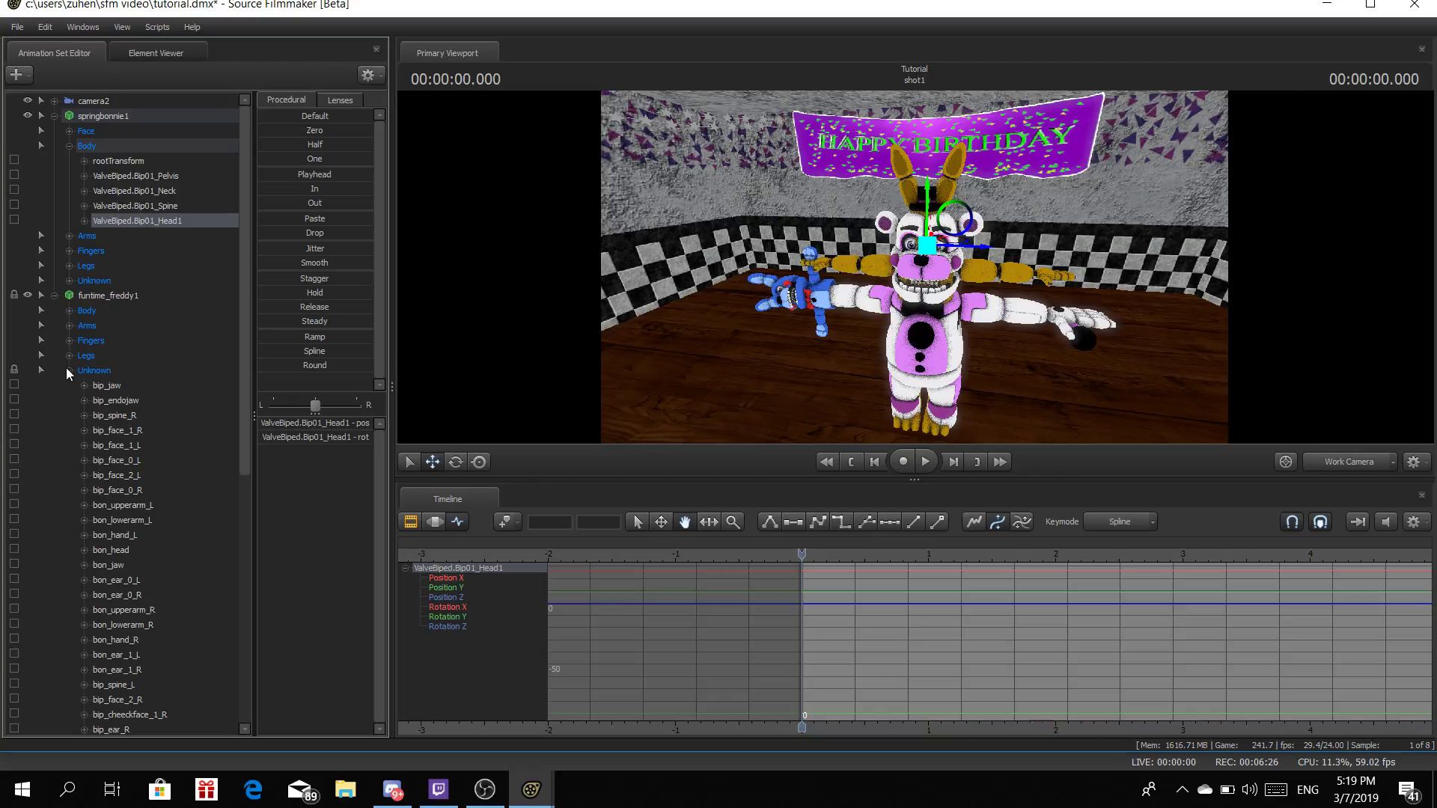
Lower funtime_freddy1 by its Body rootTransform below the stage floor, leaving only the hat on Springbonnie's head
left_click(68, 371)
left_click(69, 311)
left_click(85, 326)
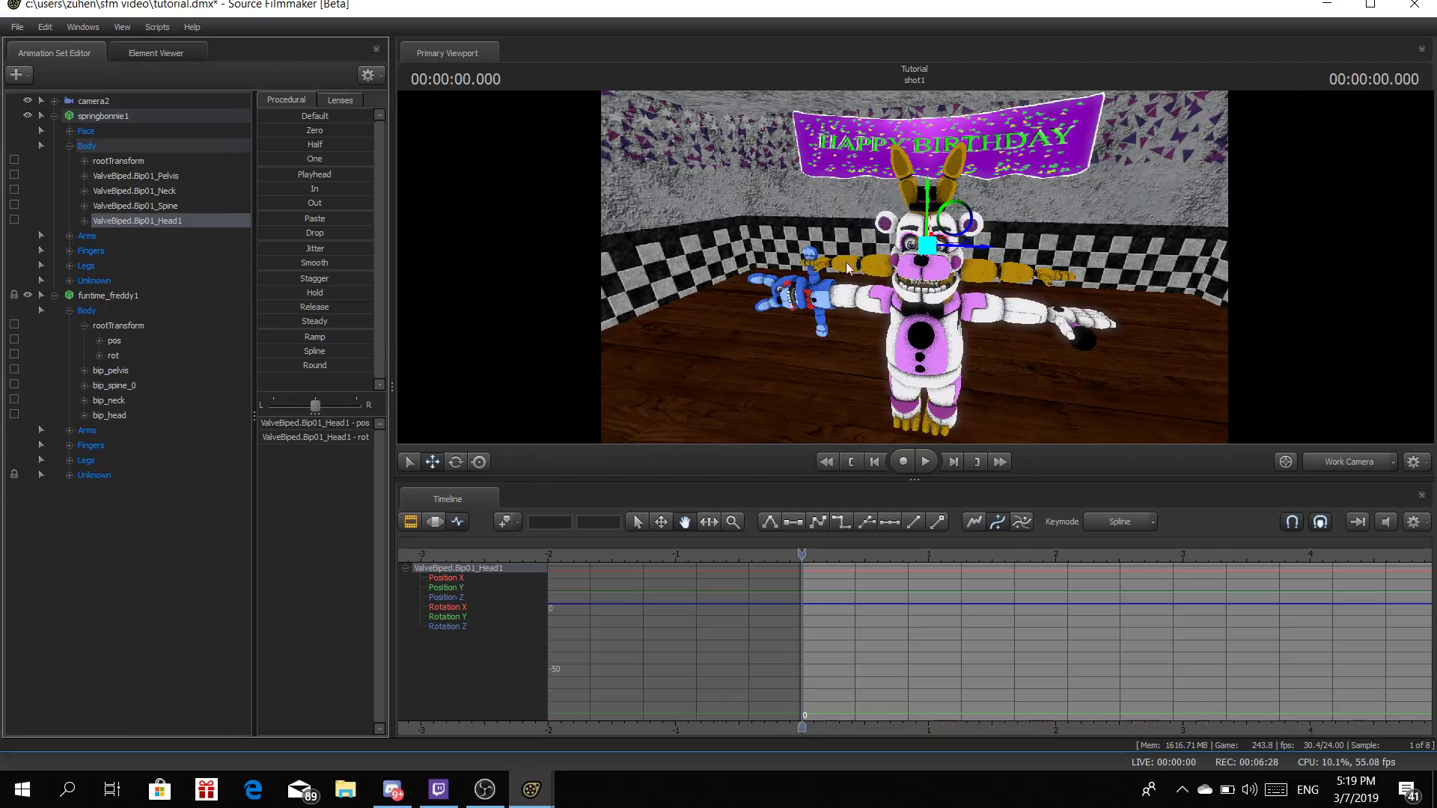
left_click(158, 326)
left_click_drag(925, 395, 920, 584)
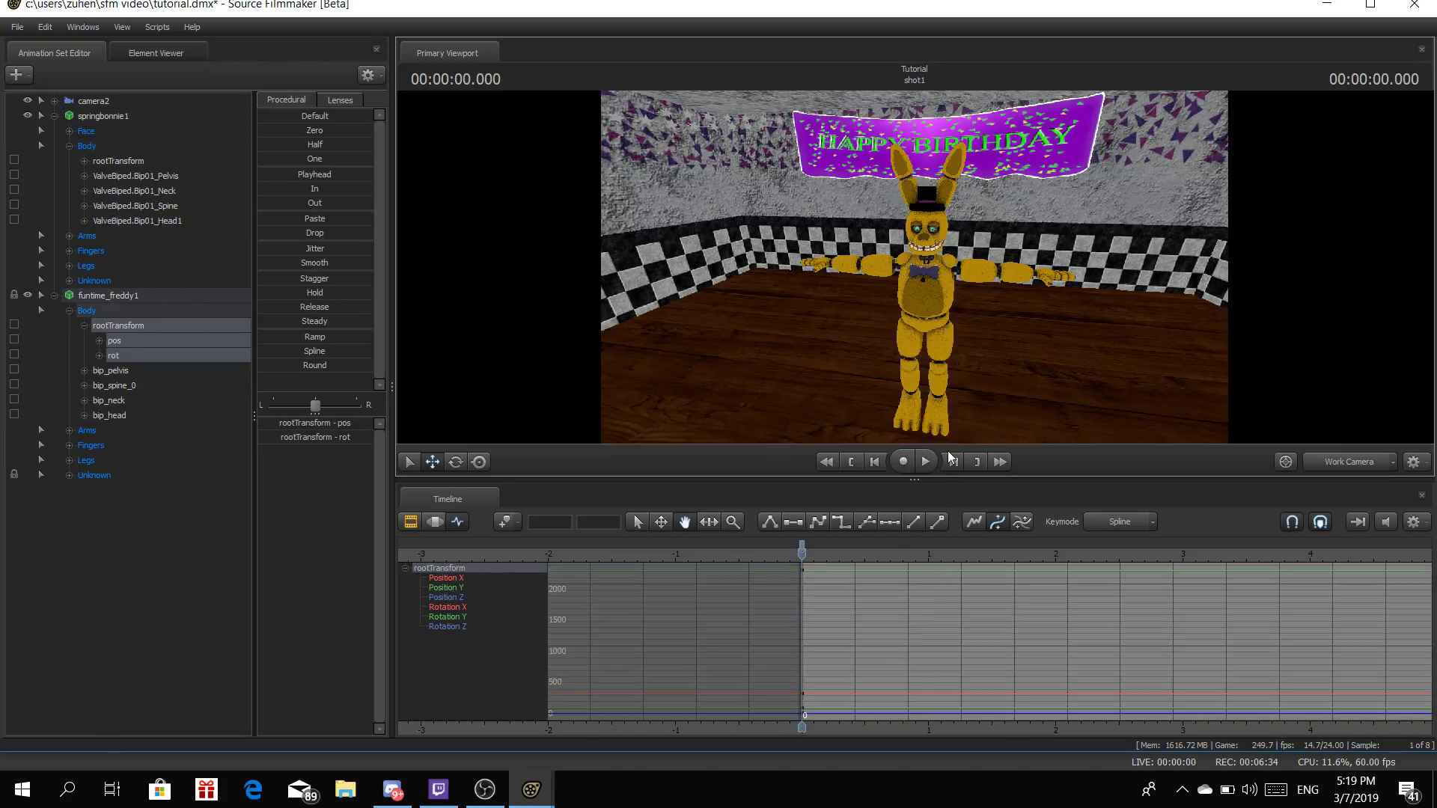
Collapse the funtime_freddy1 animation set and set it to Hidden
left_click(55, 296)
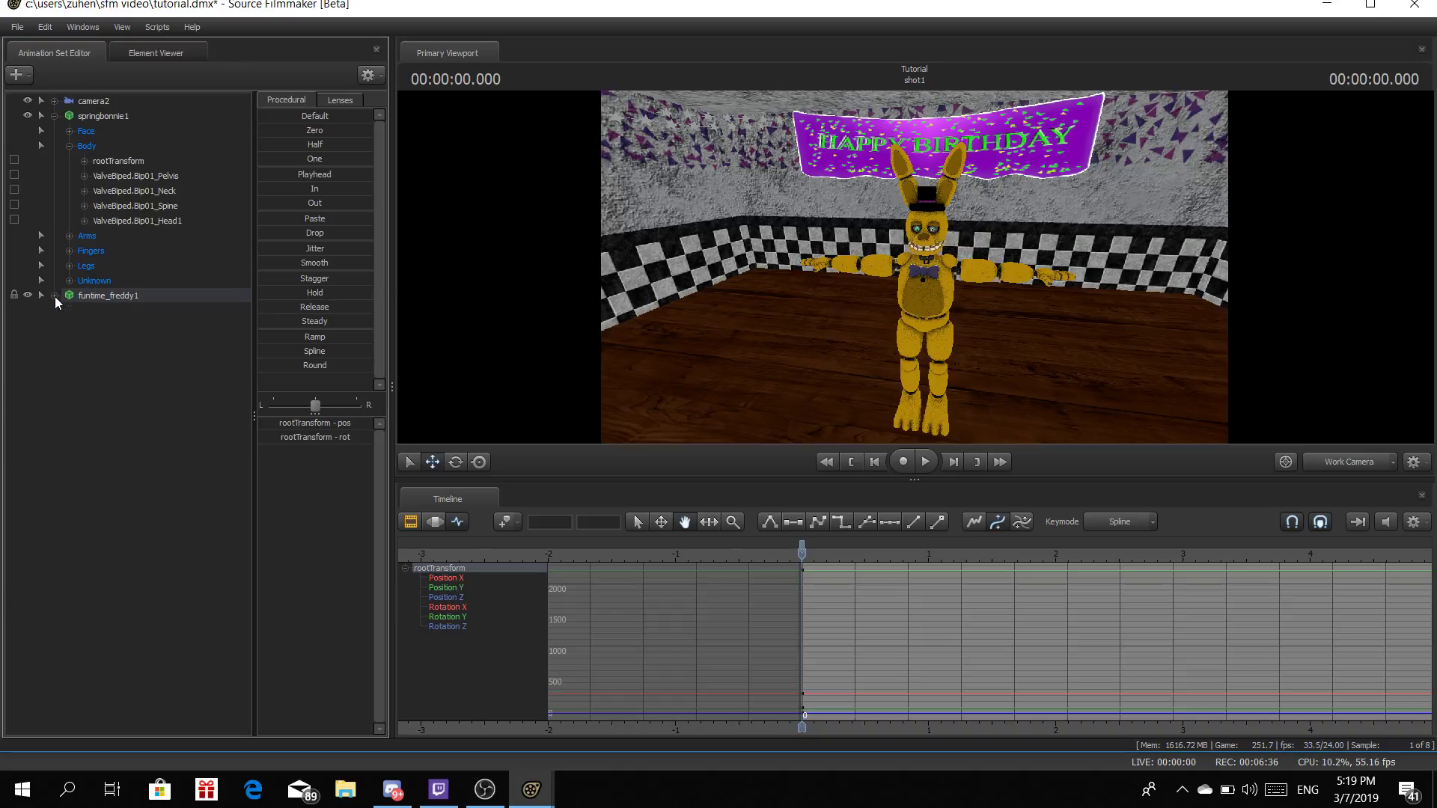
right_click(73, 296)
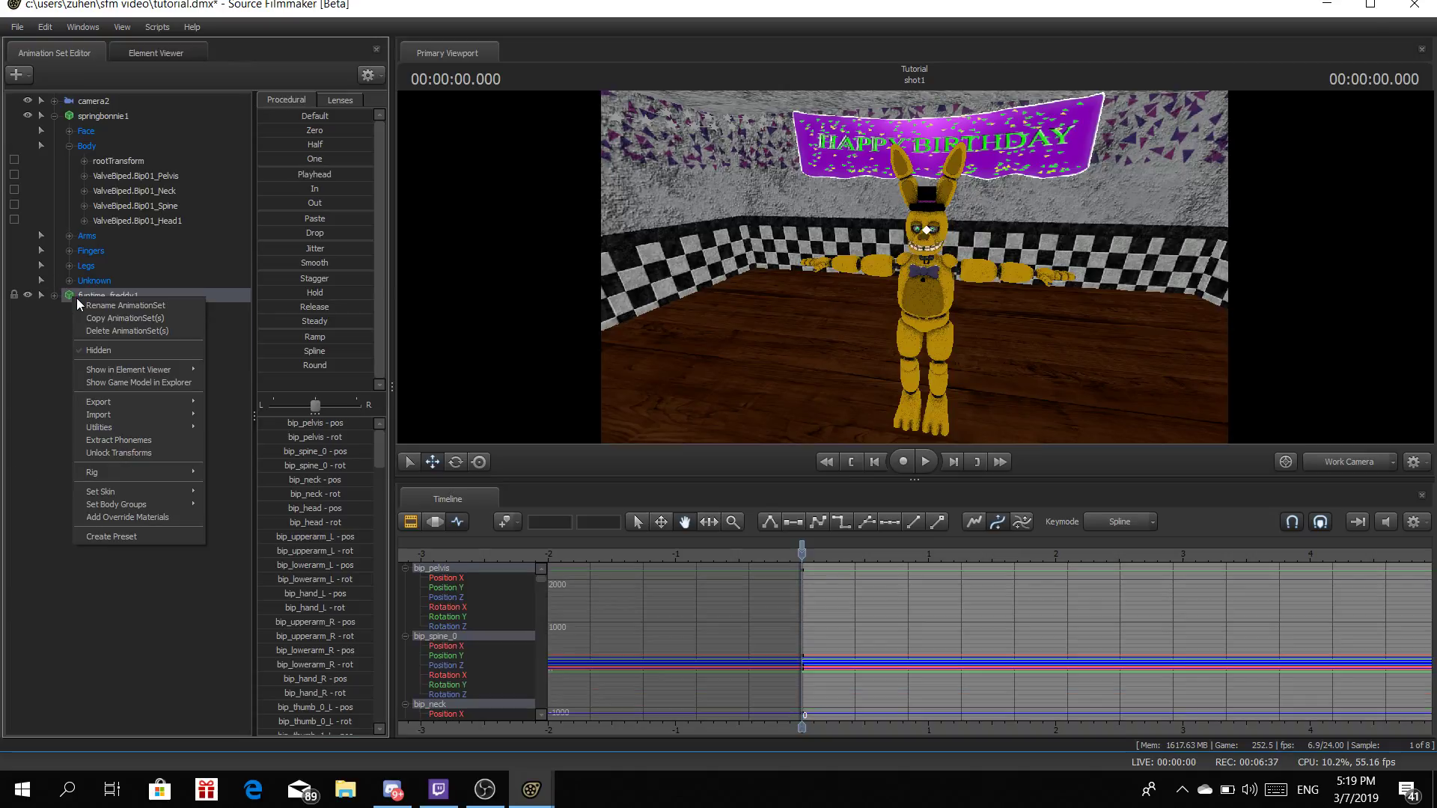
left_click(110, 345)
Rotate Springbonnie's head slightly using the ValveBiped.Bip01_Head1 control
left_click_drag(870, 290, 895, 264)
key("w")
left_click(124, 221)
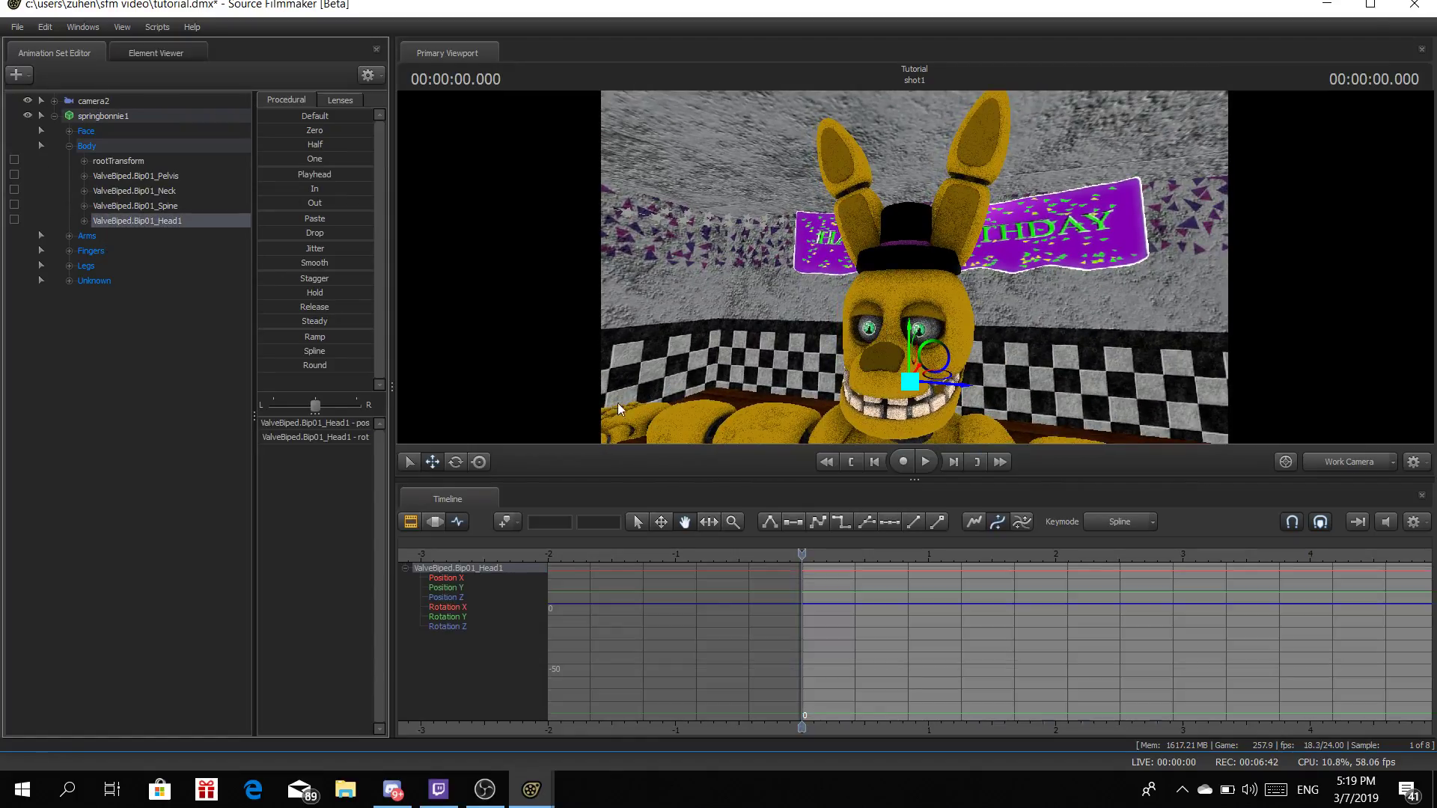
left_click(459, 461)
mouse_move(901, 364)
left_mouse_down()
mouse_move(883, 366)
mouse_move(899, 350)
left_mouse_up()
Examine Springbonnie and the attached hat from a distance and close up on the face
key("s")
left_click_drag(1145, 199, 1145, 199)
key("s")
left_click_drag(991, 317, 977, 325)
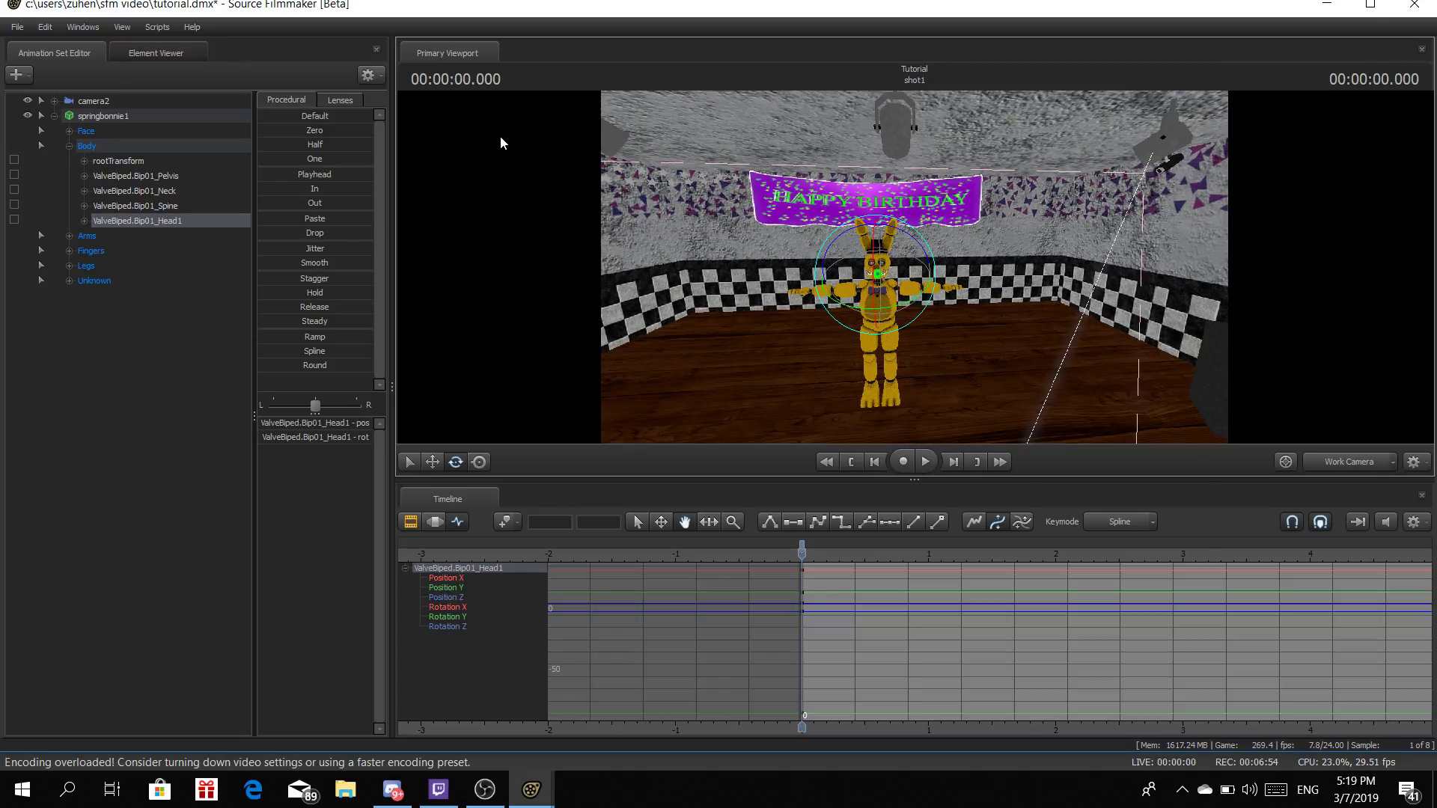
left_click(138, 162)
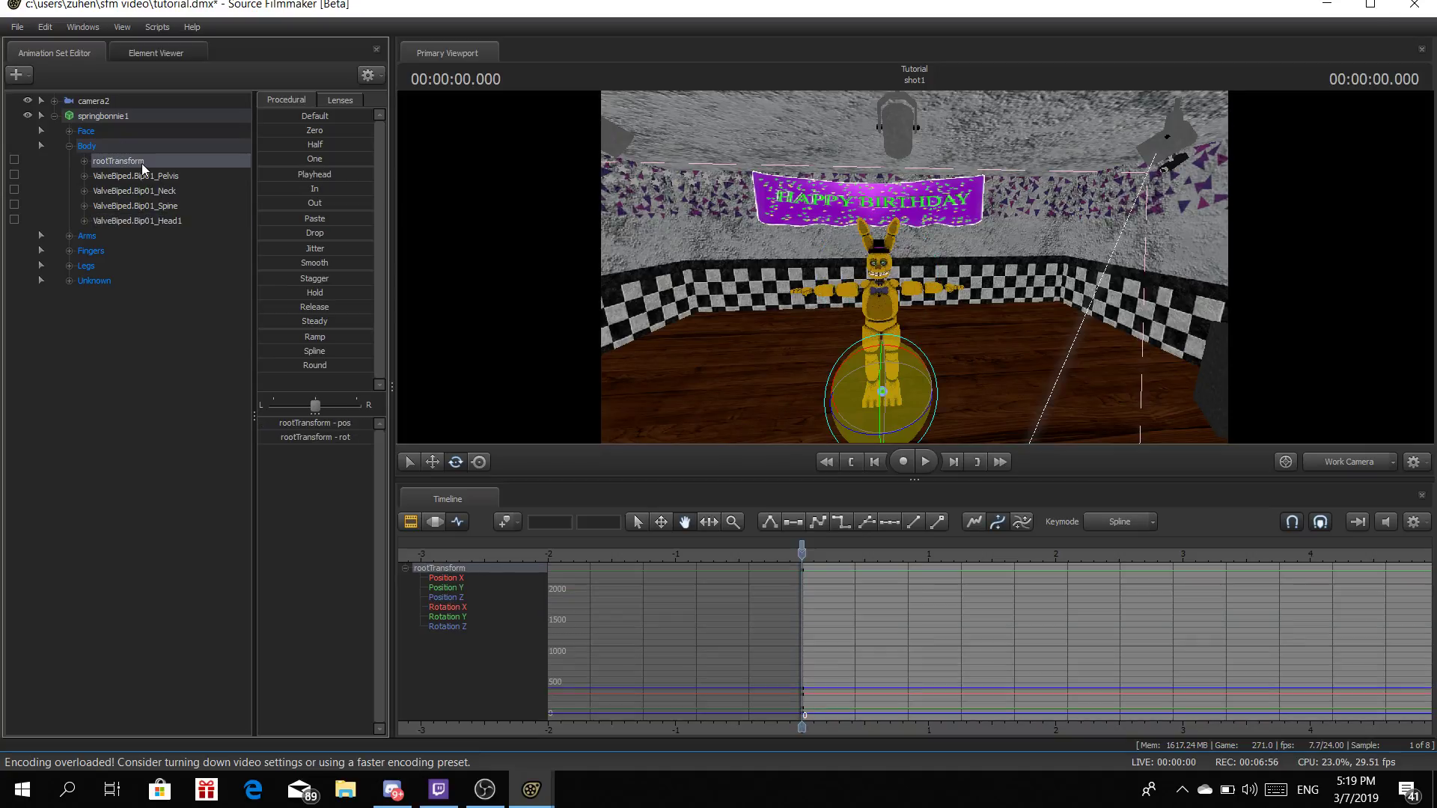
left_click_drag(1068, 231, 1068, 195)
key("w")
key("w")
mouse_move(914, 239)
left_mouse_down()
mouse_move(915, 262)
mouse_move(894, 257)
left_mouse_up()
key("s")
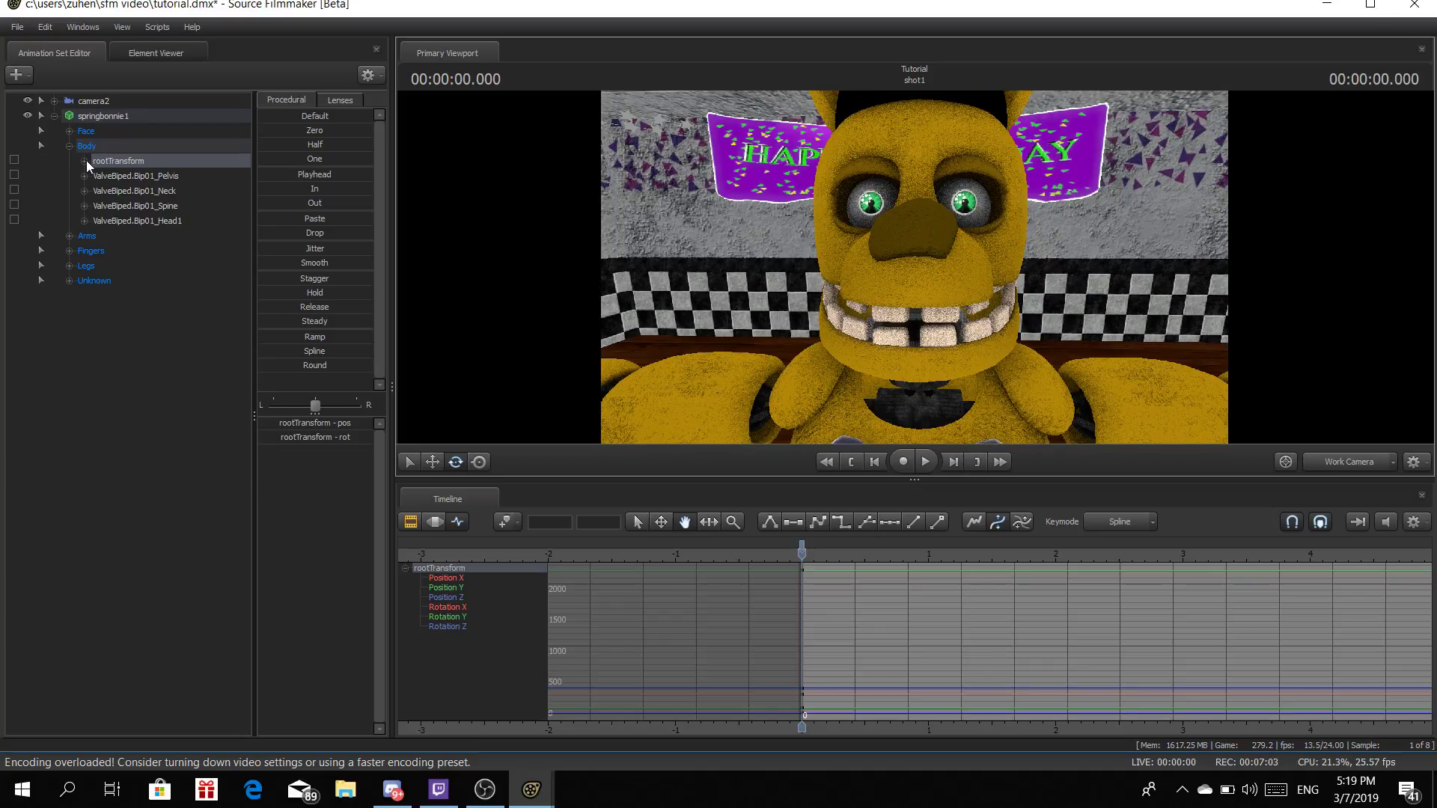
Pull springbonnie1's right eye down out of its socket using Control_R_Eye from the Unknown group
left_click(67, 146)
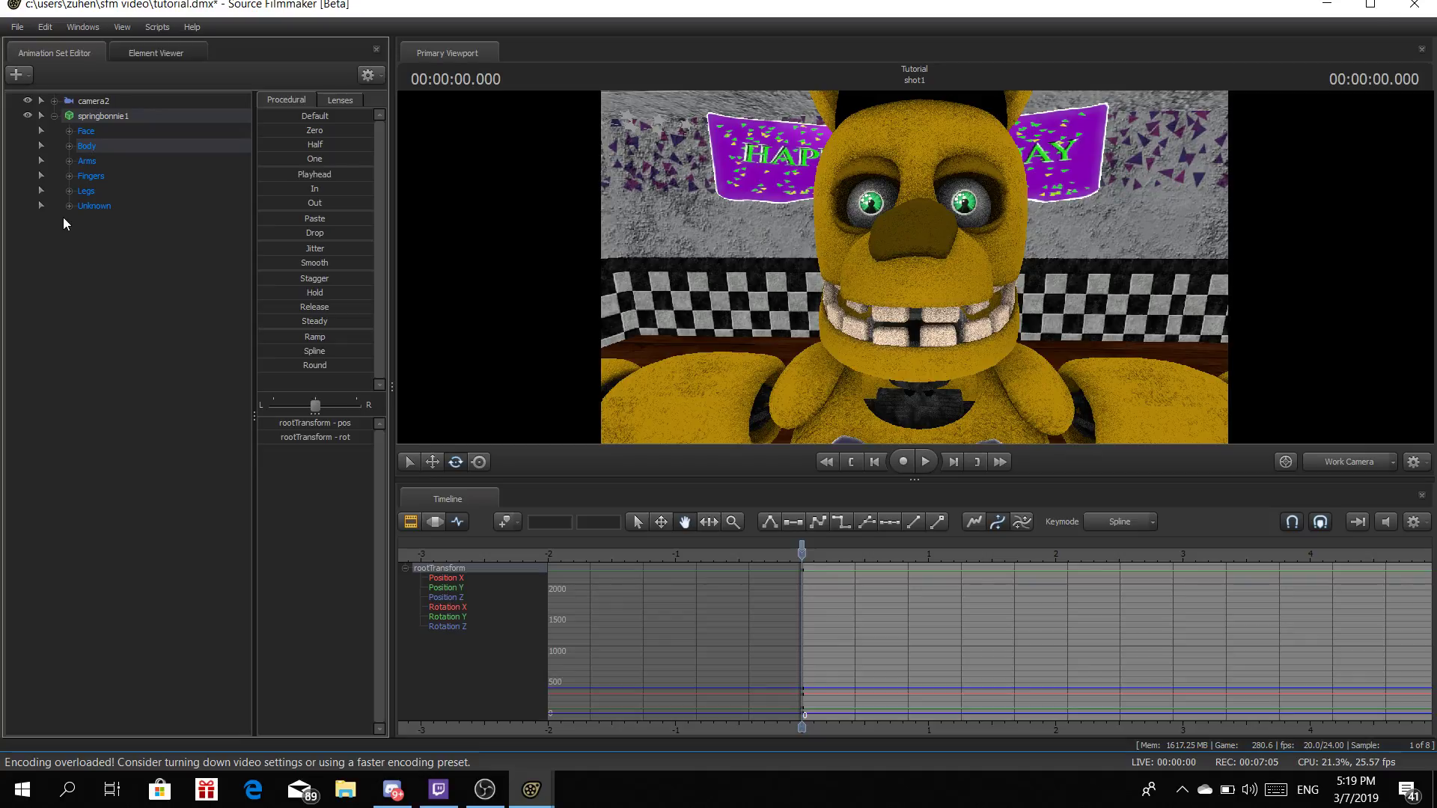
left_click(69, 206)
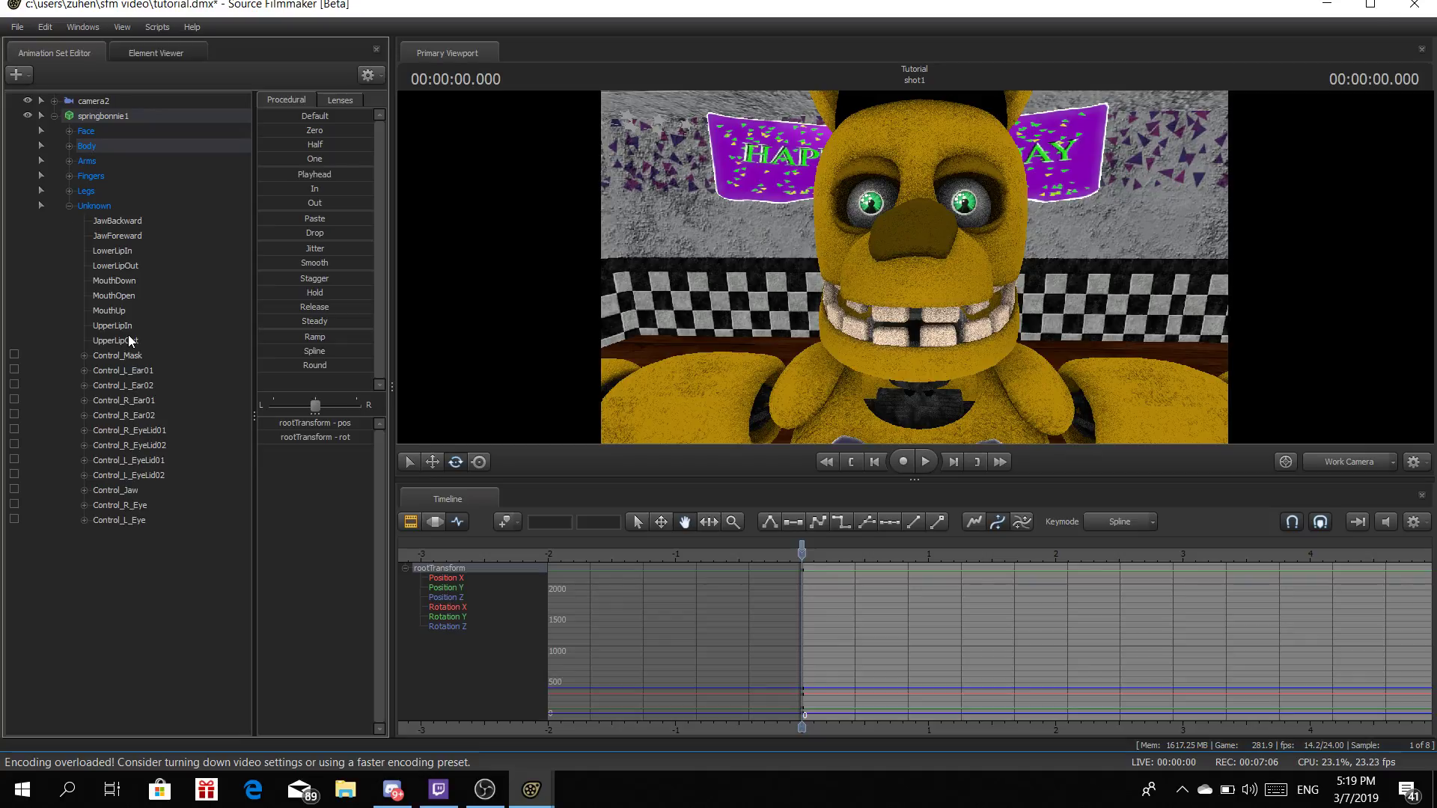
left_click(141, 506)
key("w")
left_click_drag(872, 145, 891, 434)
left_click_drag(928, 315, 860, 359)
key("s")
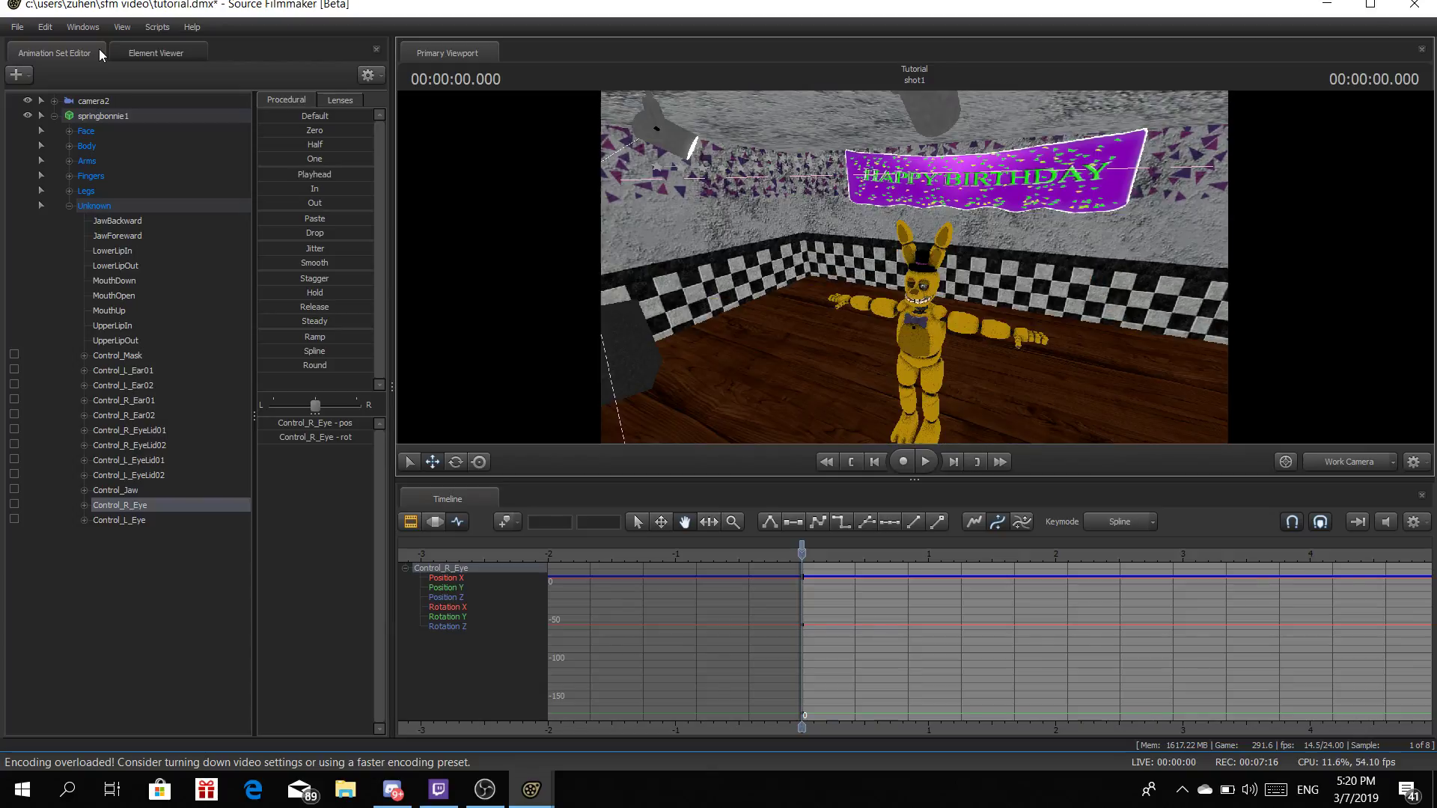
Add a new model animation set, filtering the models for "Nightmare Spring" and opening the Nightmare Springbonnie model
left_click(18, 75)
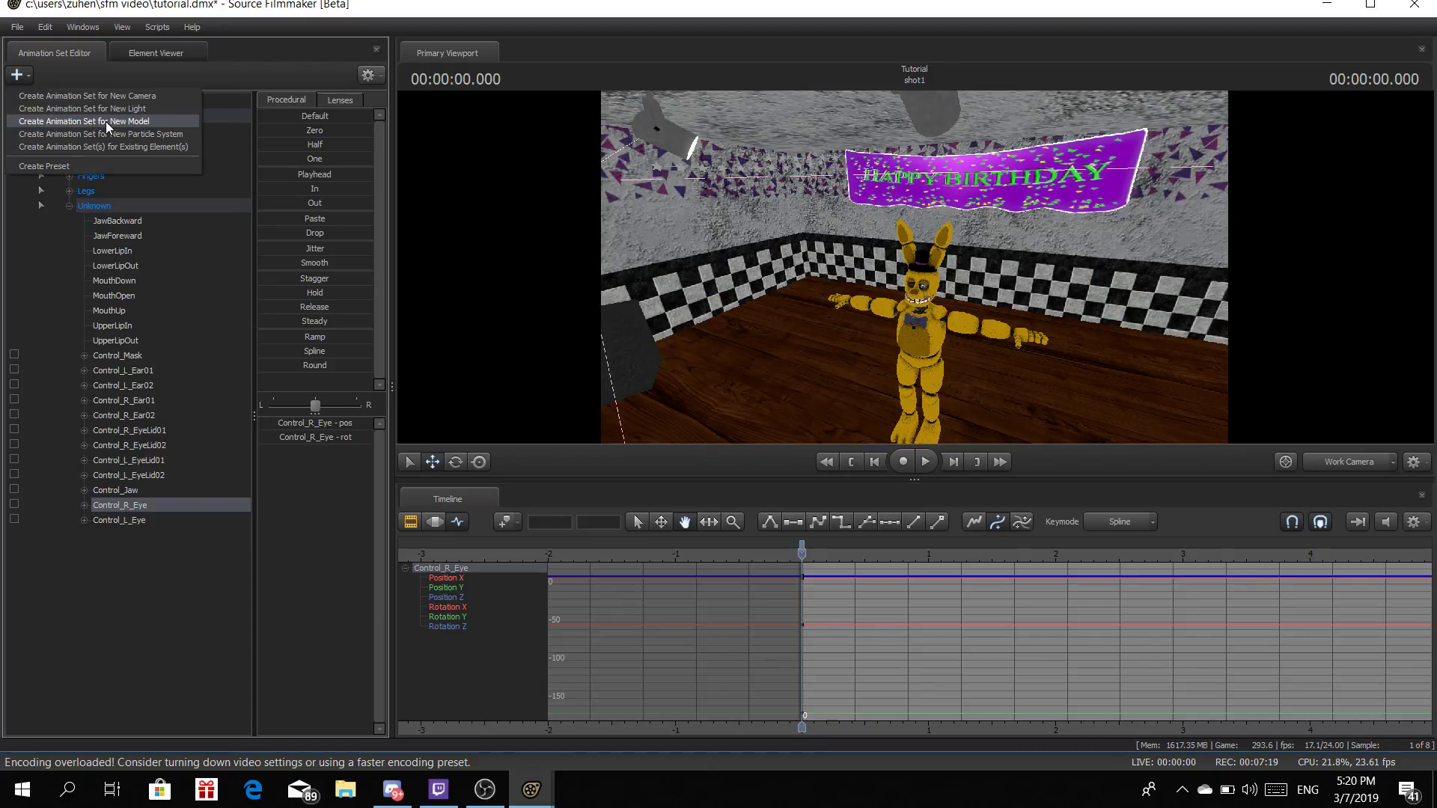
left_click(106, 122)
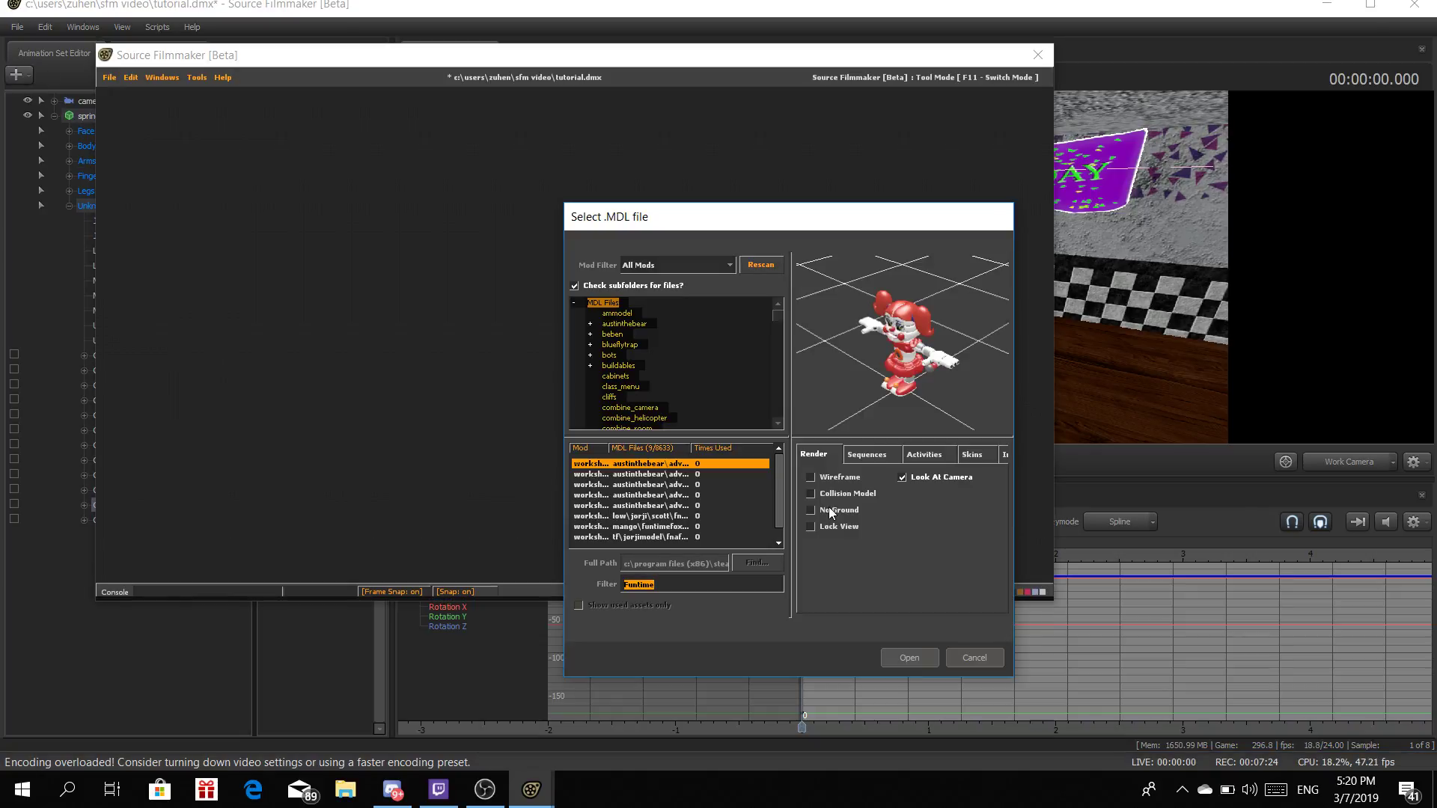
type("Nig")
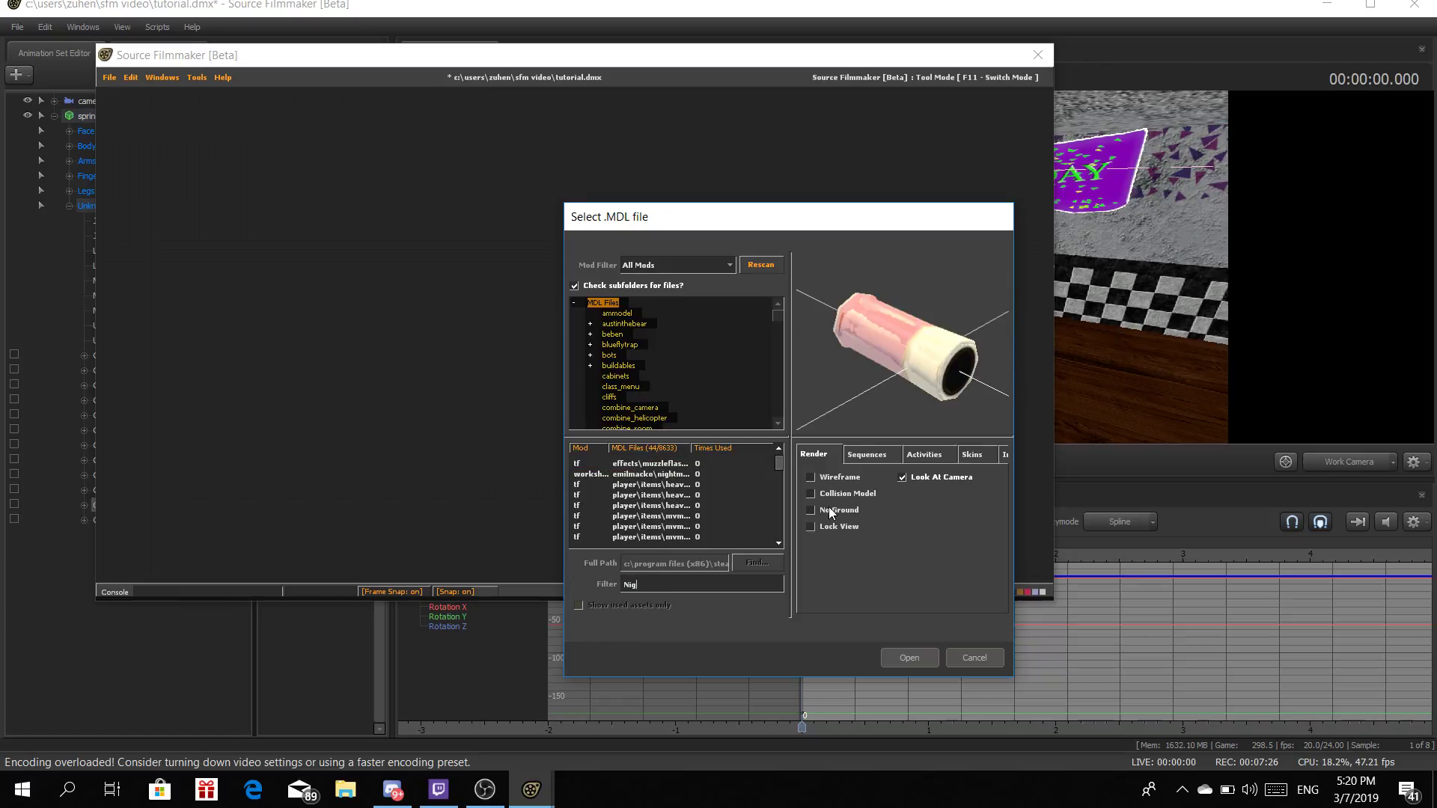
type("htmare")
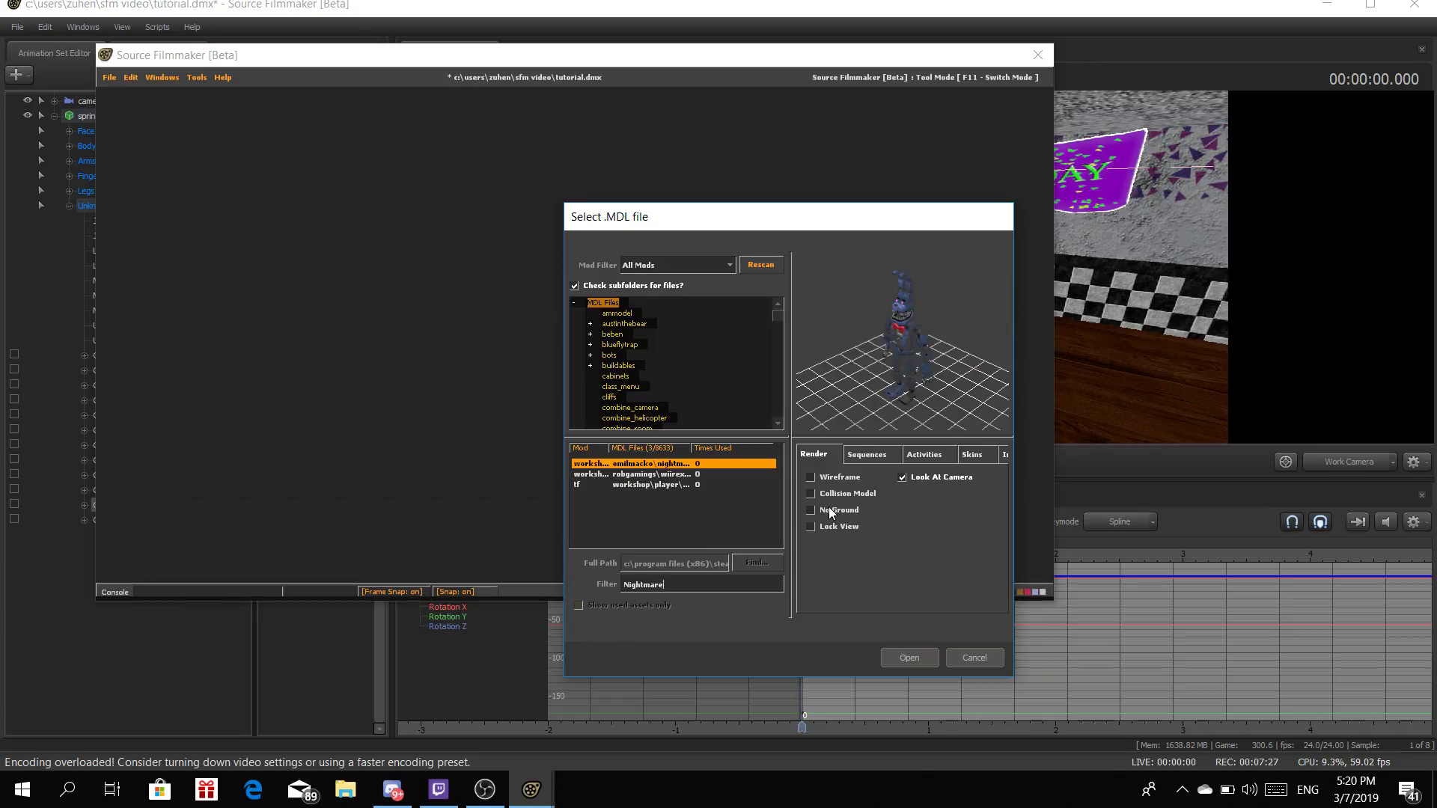
type(" Spring")
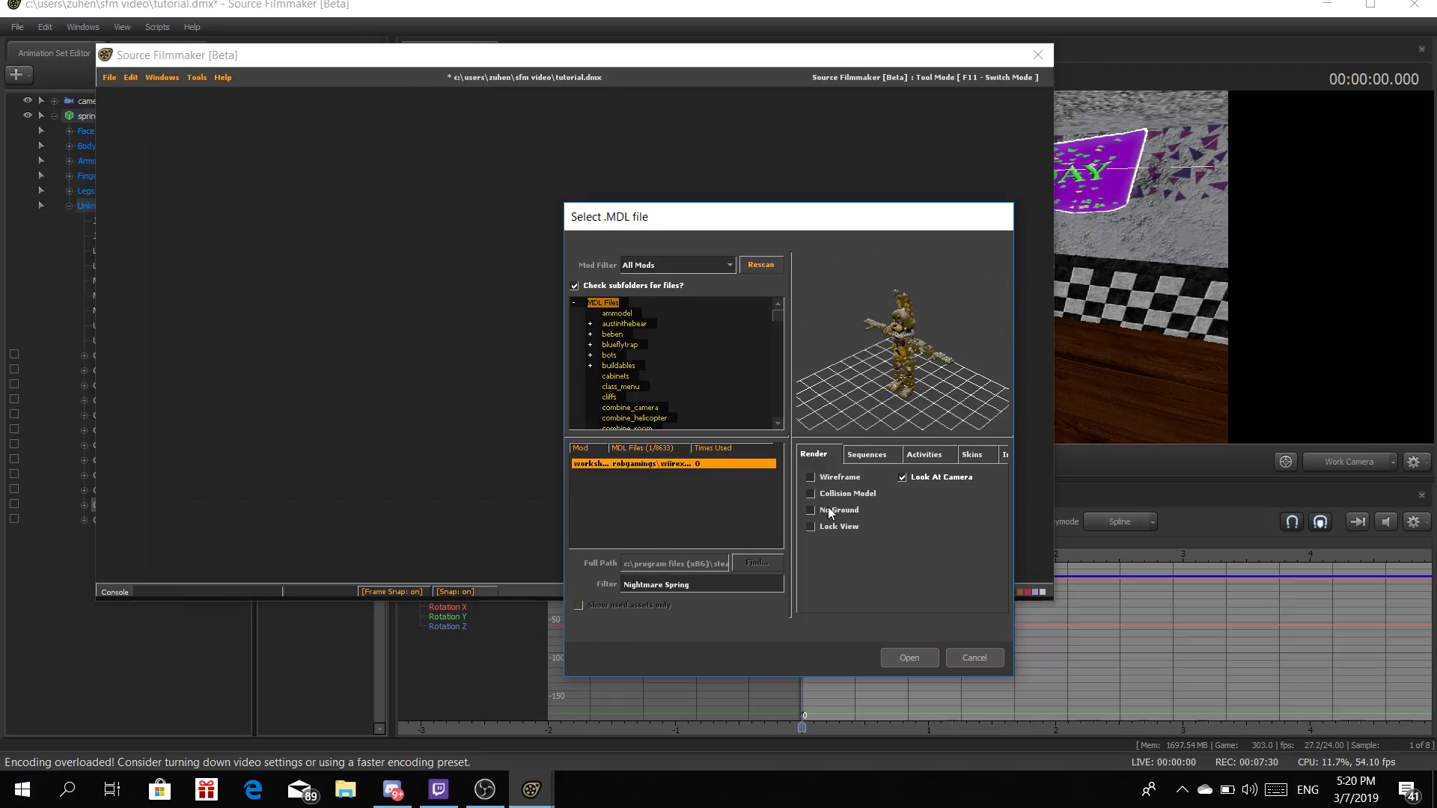
left_click(910, 657)
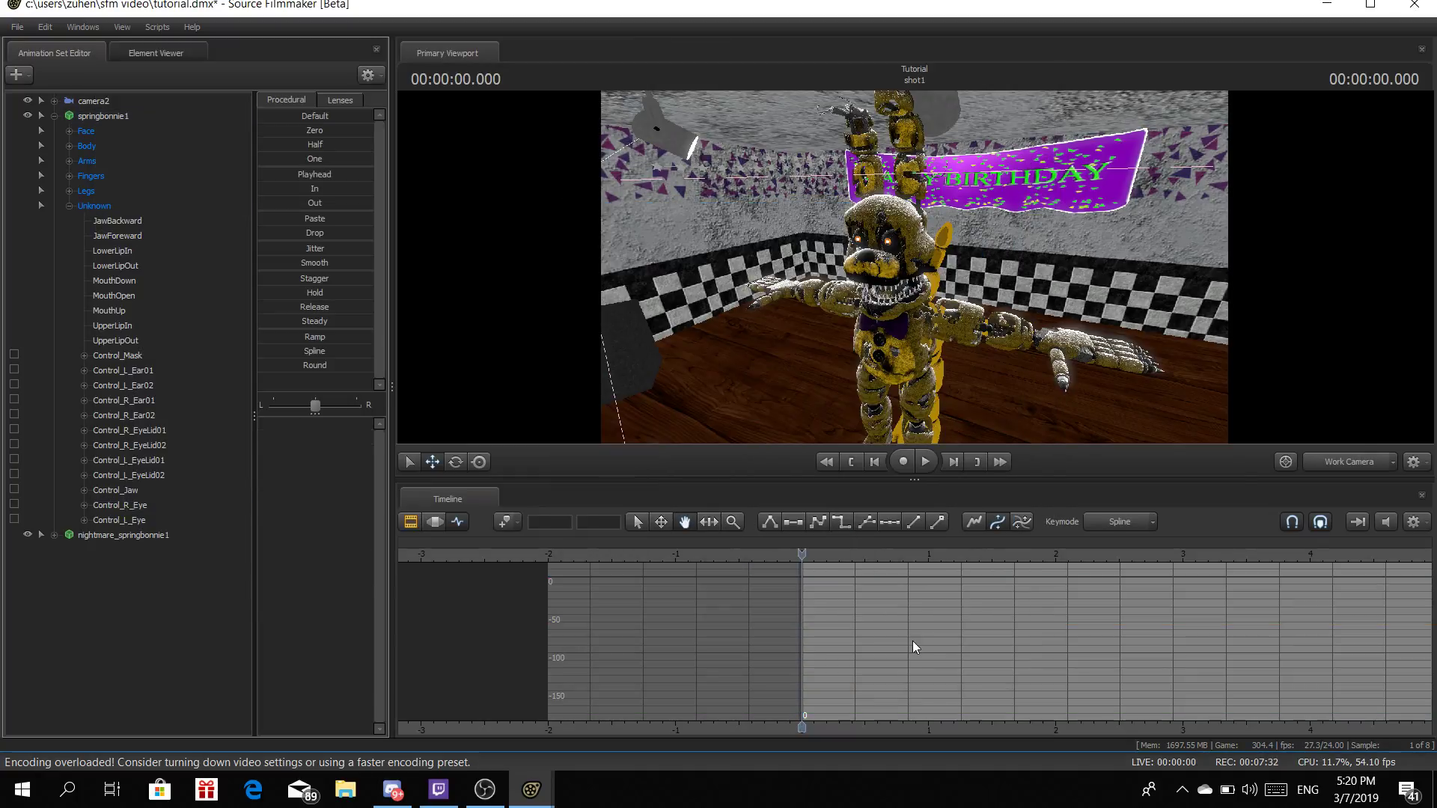
left_click_drag(899, 360, 913, 281)
key("w")
key("a")
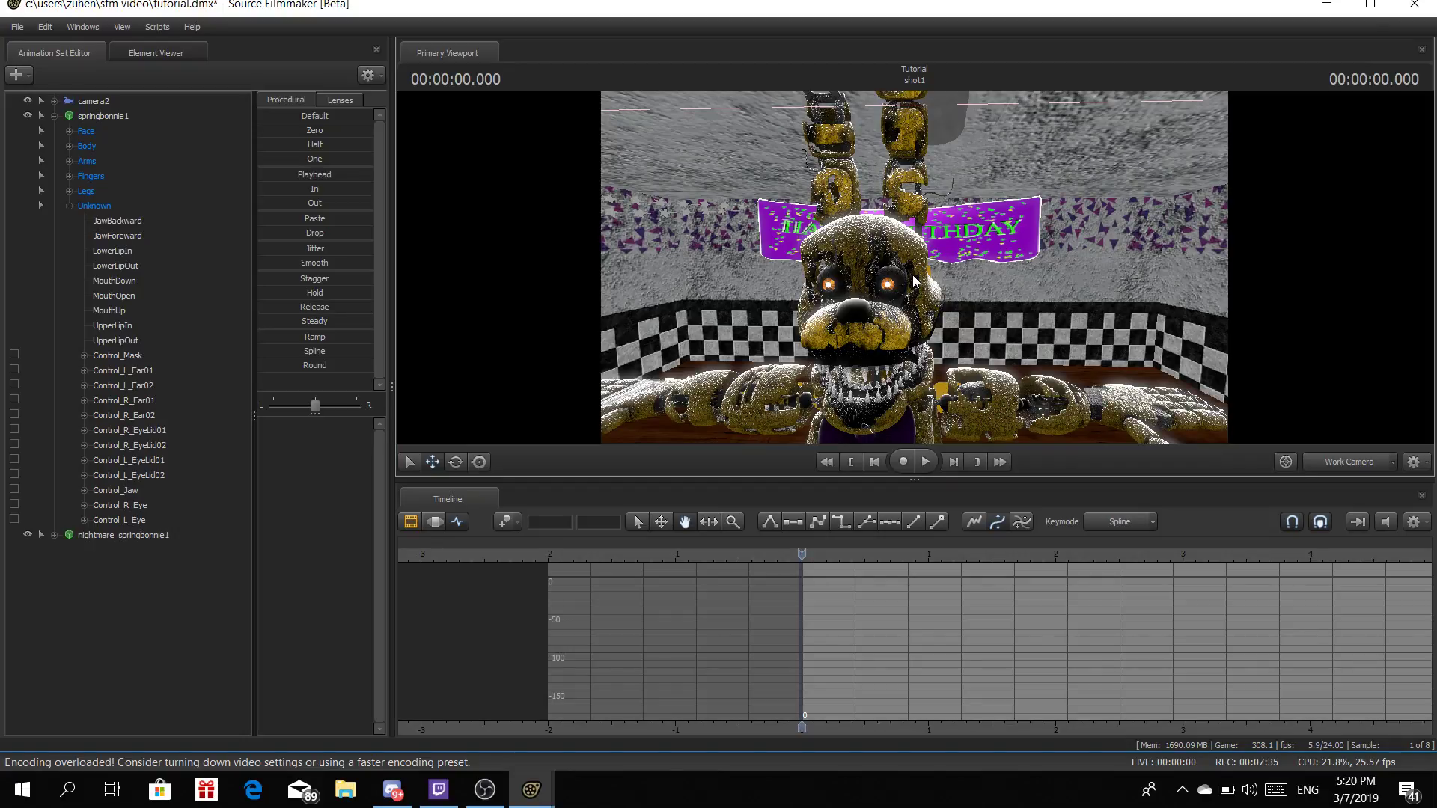
Move nightmare_springbonnie1 by its Body rootTransform so it stands beside and slightly behind Springbonnie
left_click(54, 535)
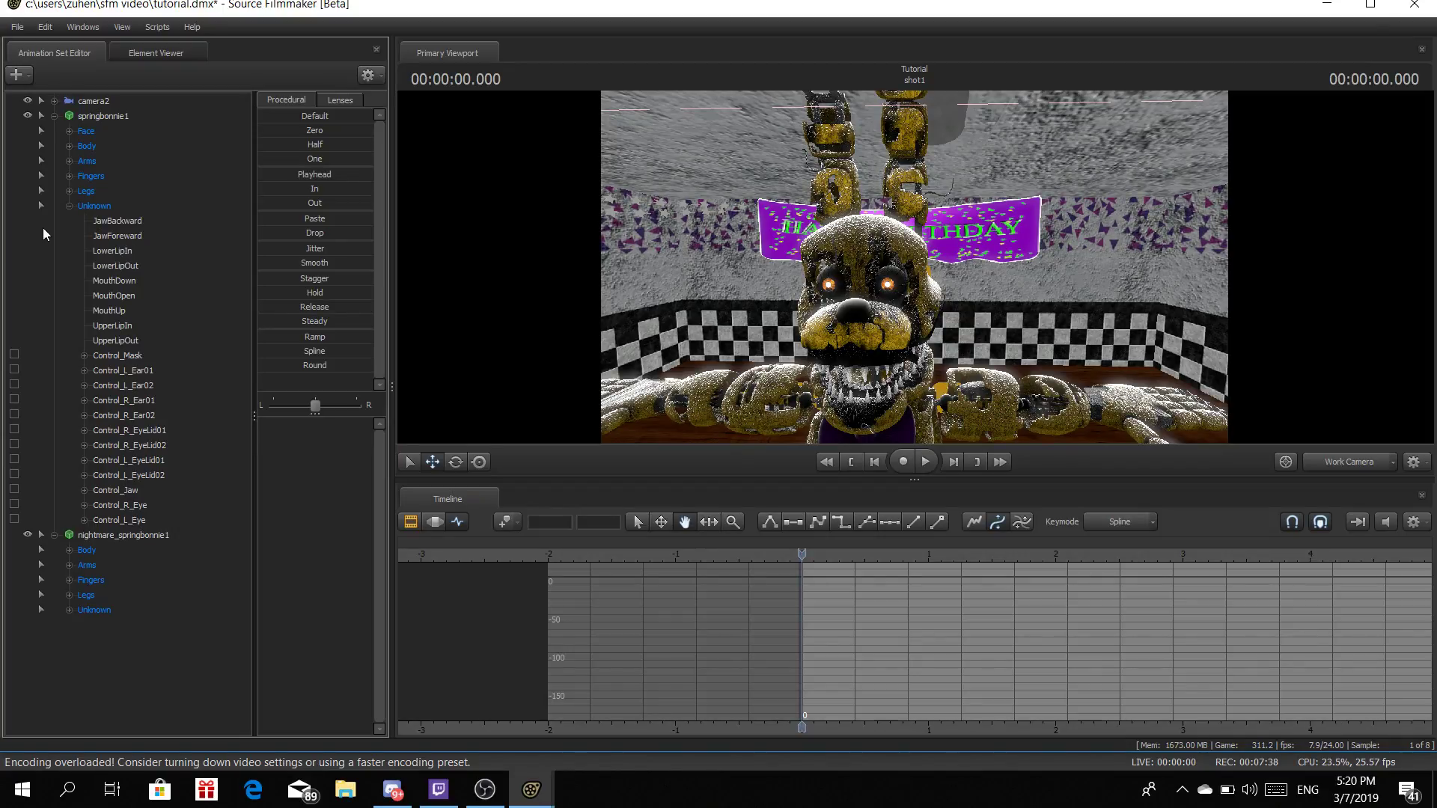
left_click(69, 206)
left_click(69, 297)
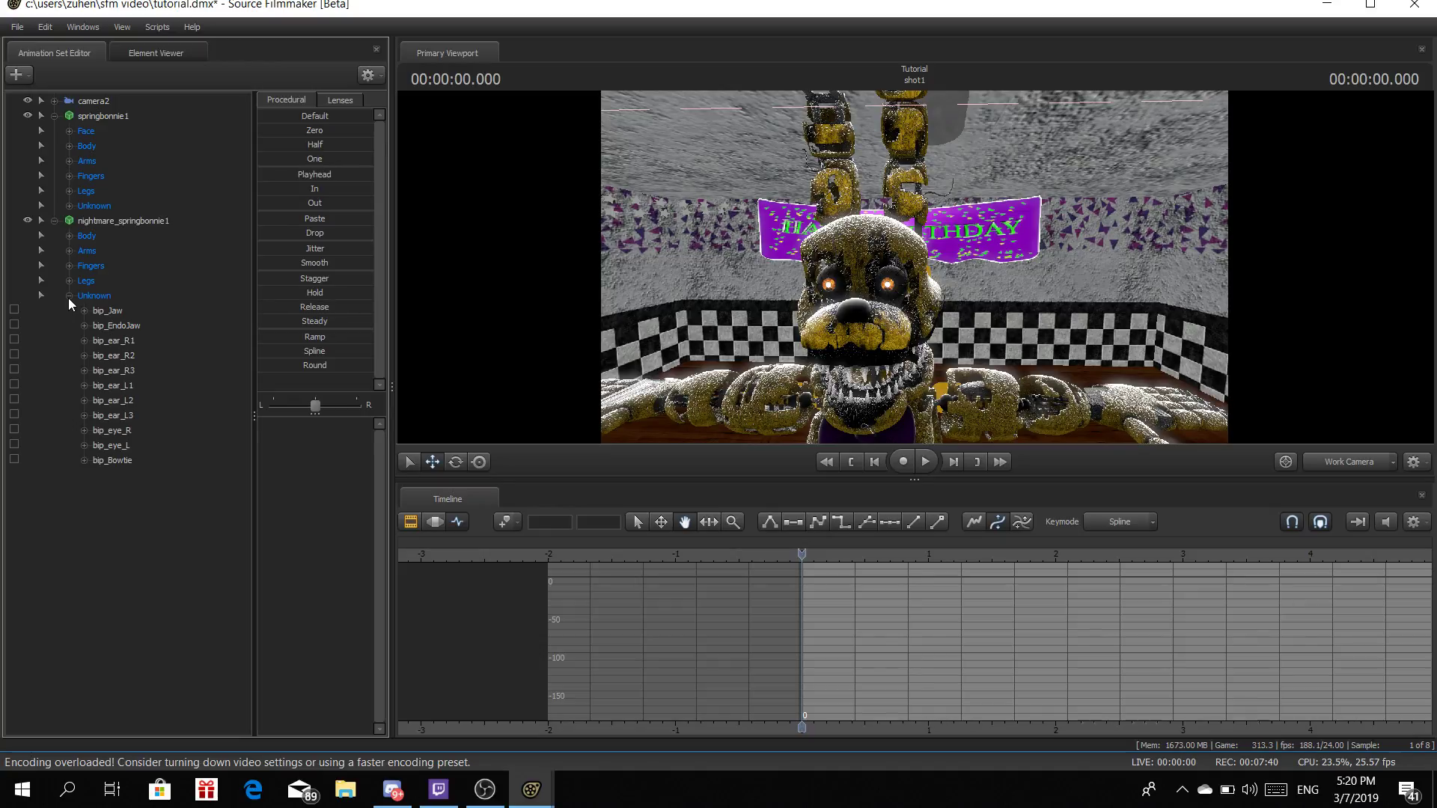
left_click(65, 291)
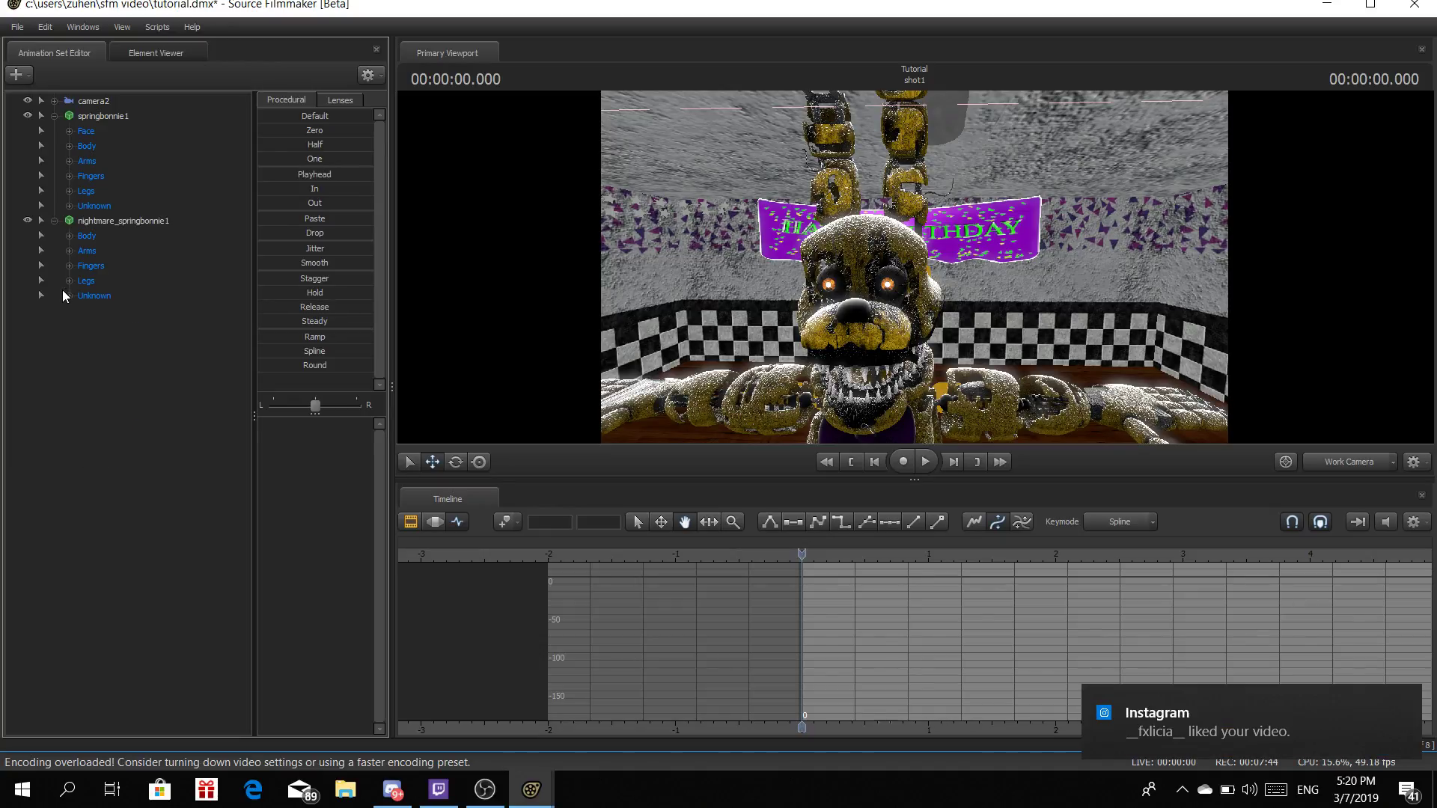
left_click(72, 236)
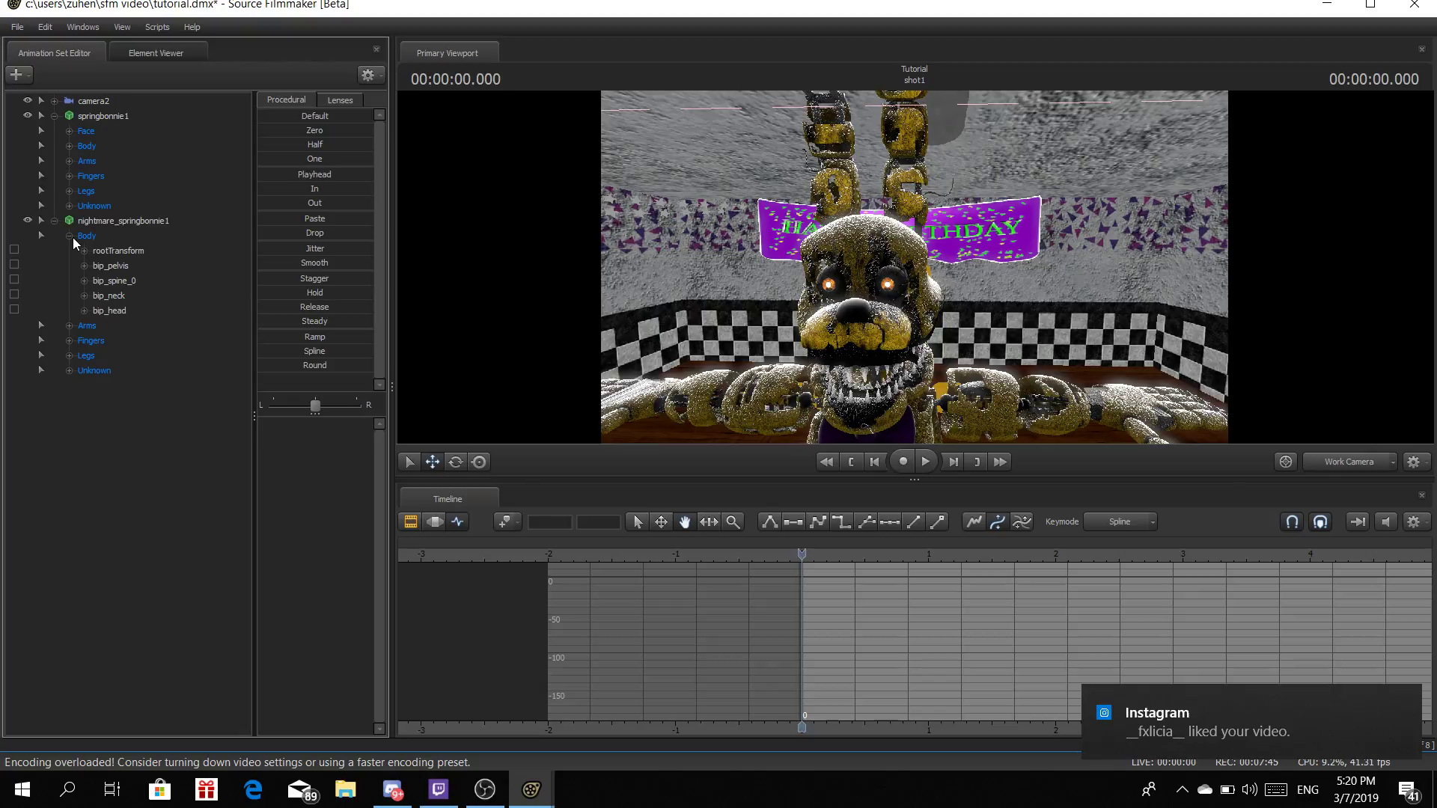
left_click(118, 251)
left_click_drag(938, 403, 828, 388)
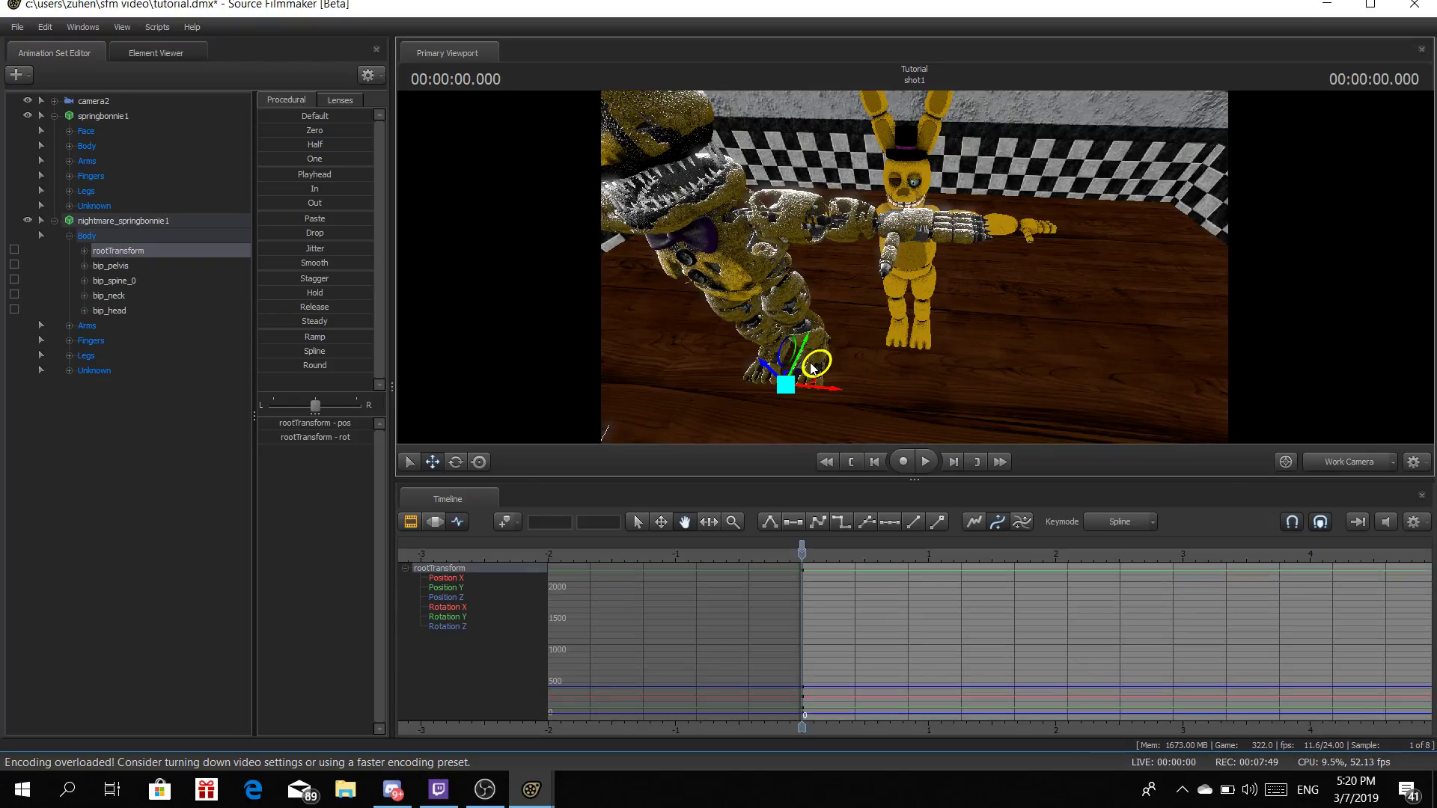
left_click_drag(812, 369, 807, 281)
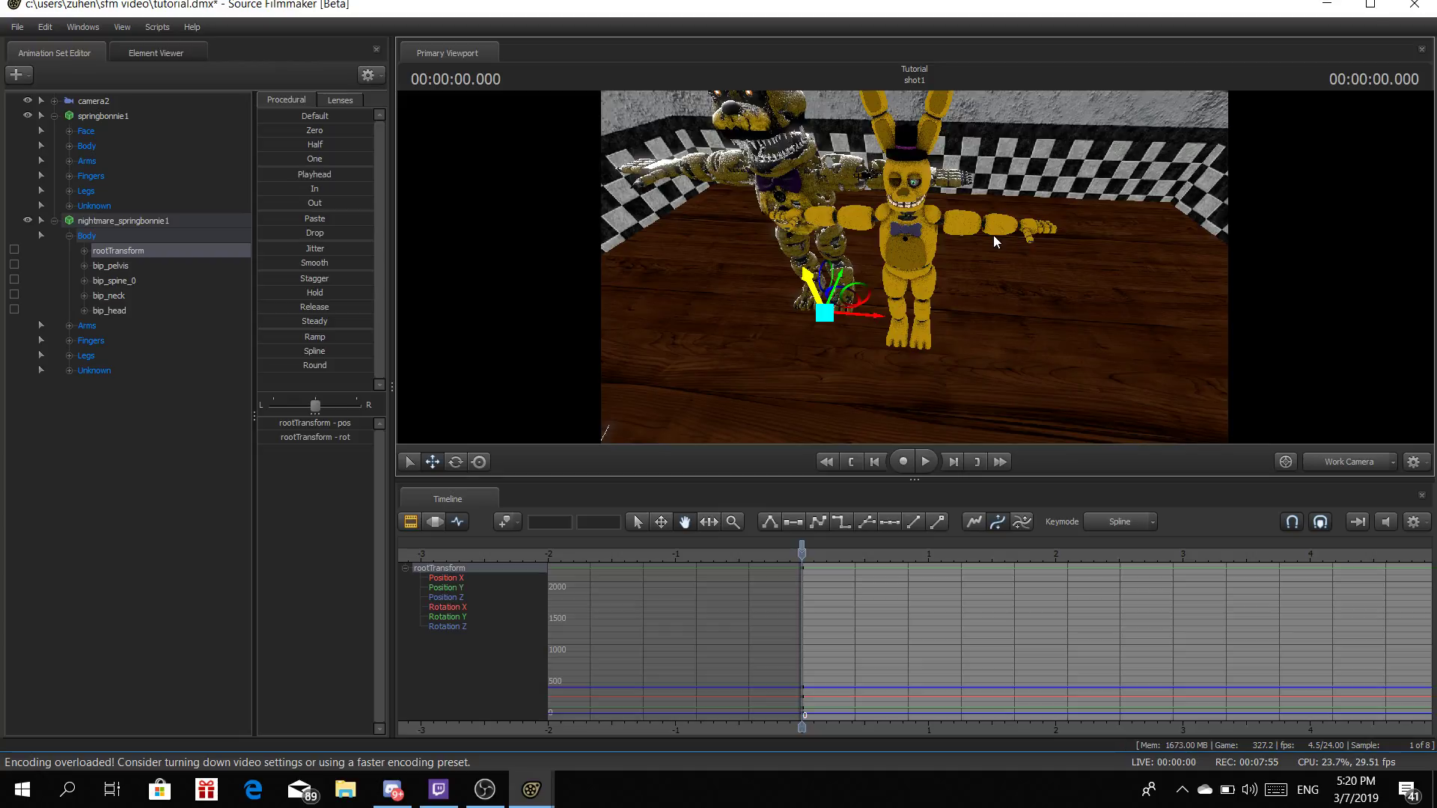
key("w")
left_click_drag(994, 235, 996, 187)
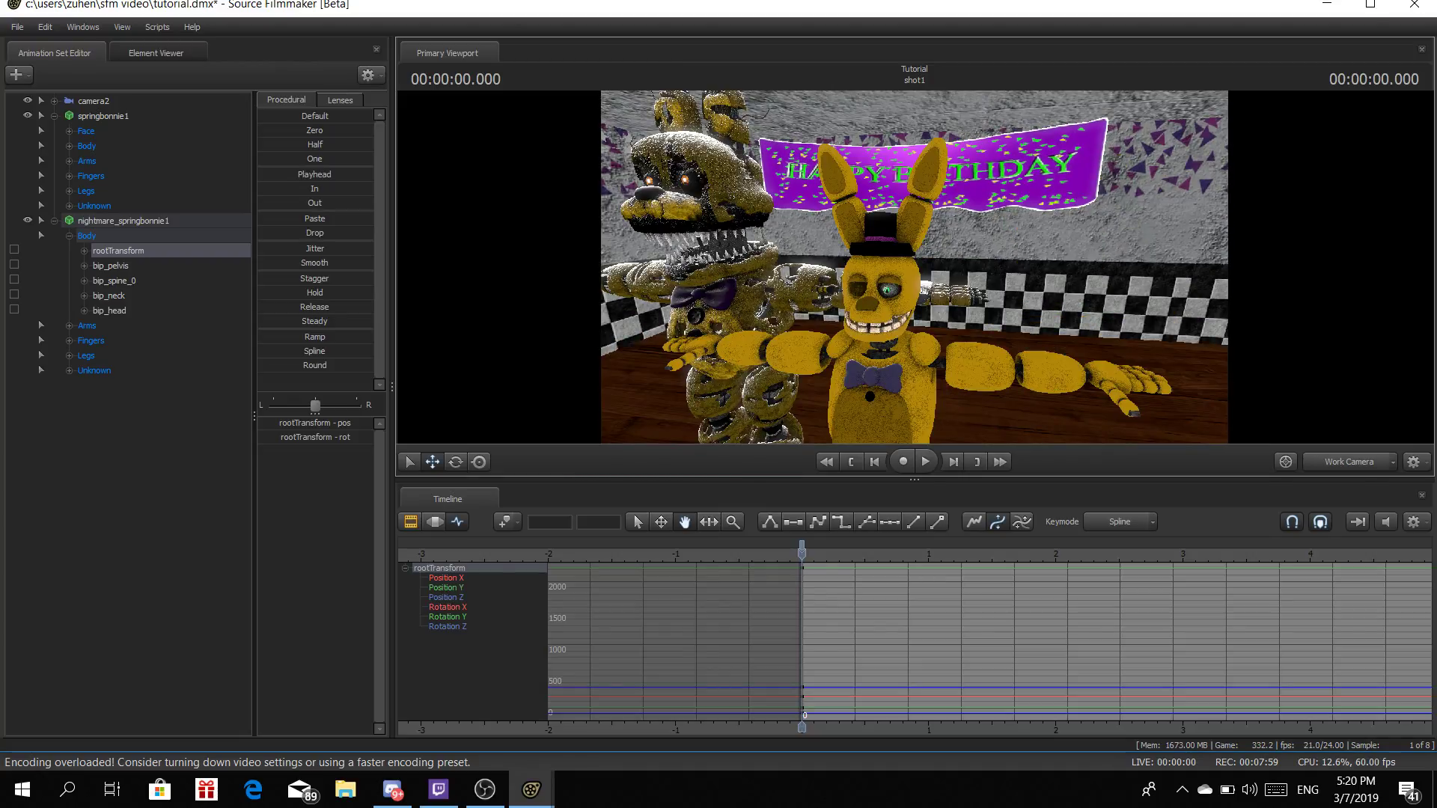
Move bip_eye_R from nightmare_springbonnie1's Unknown group out of its head and down beside Springbonnie's face
left_click_drag(914, 268, 749, 300)
key("s")
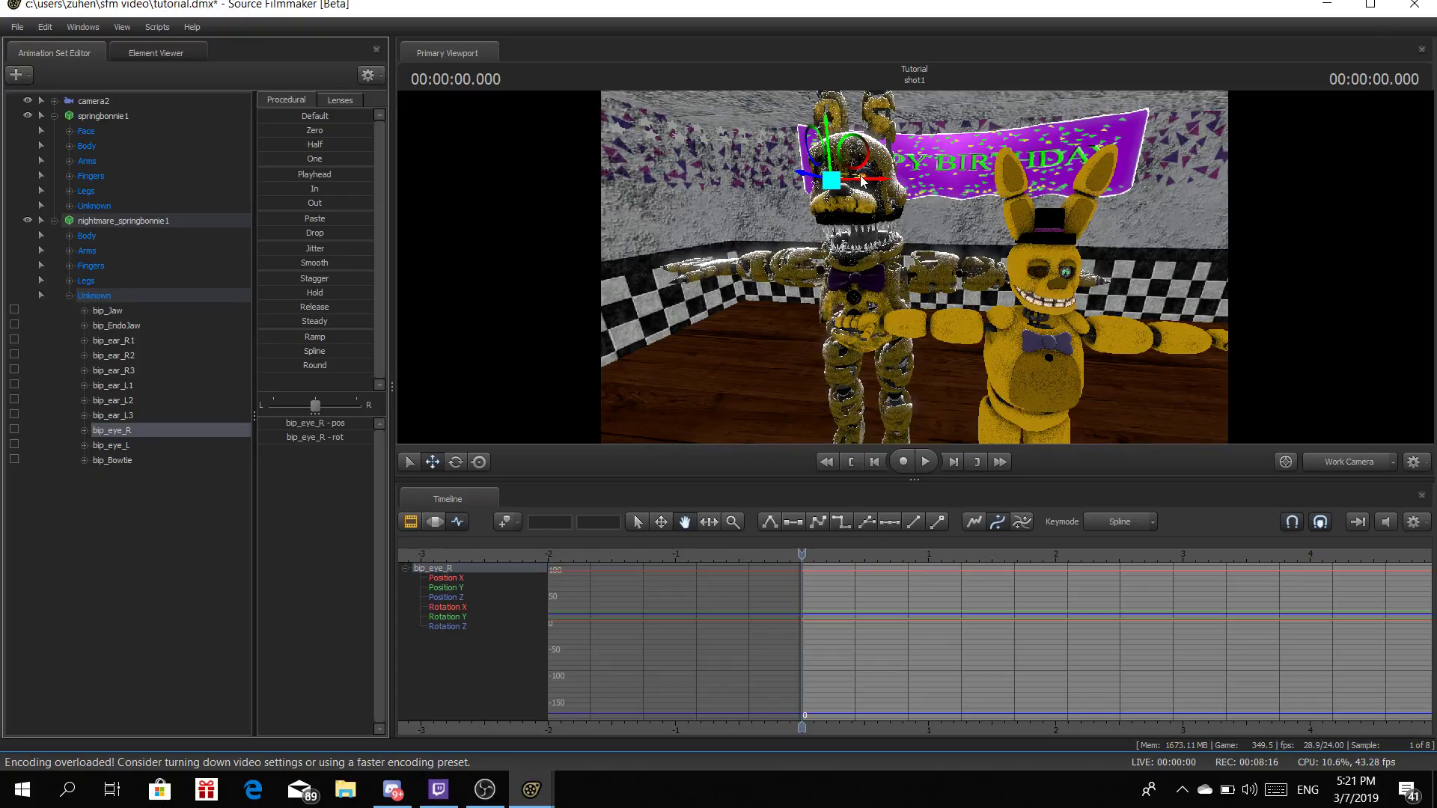
left_click_drag(862, 180, 988, 135)
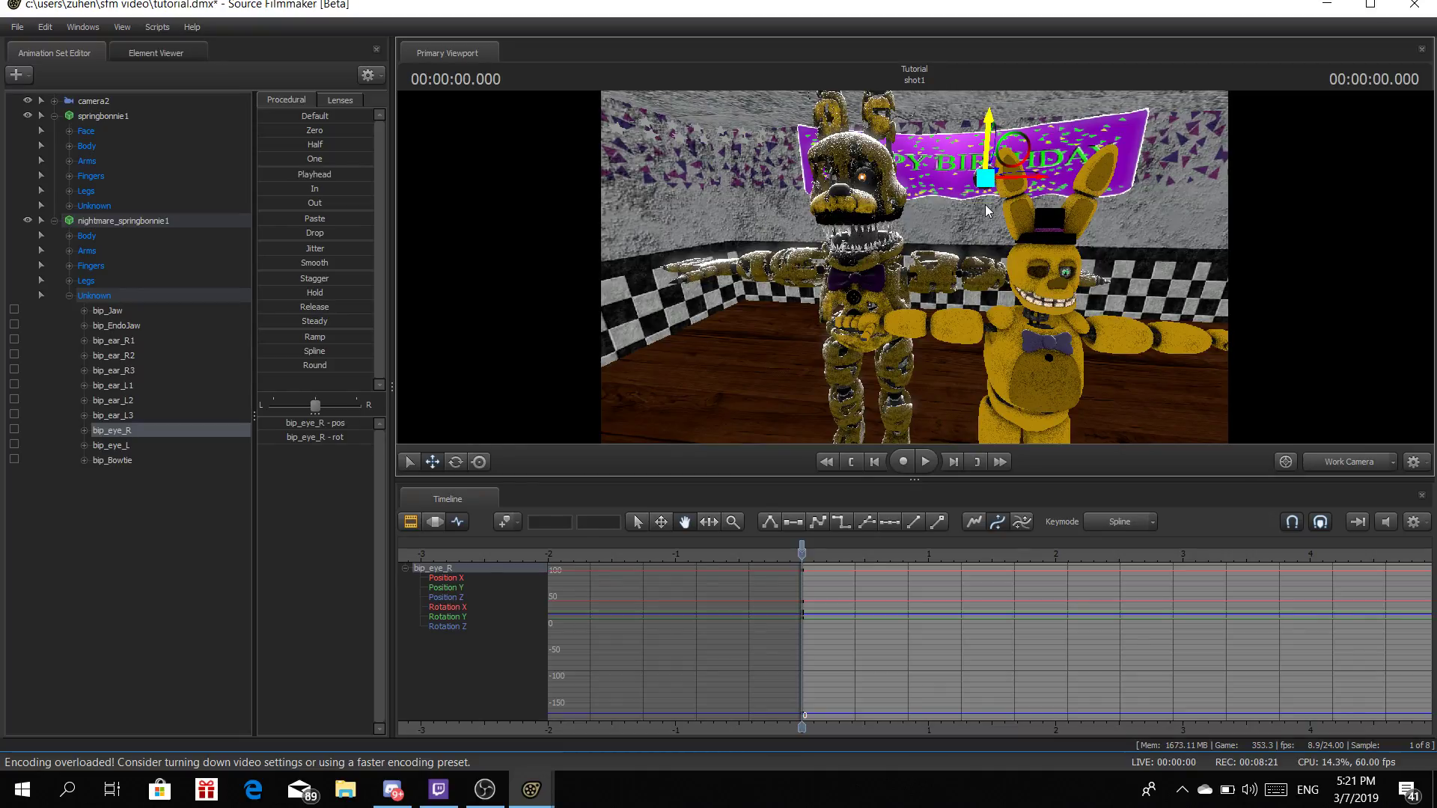
left_click_drag(987, 211, 985, 297)
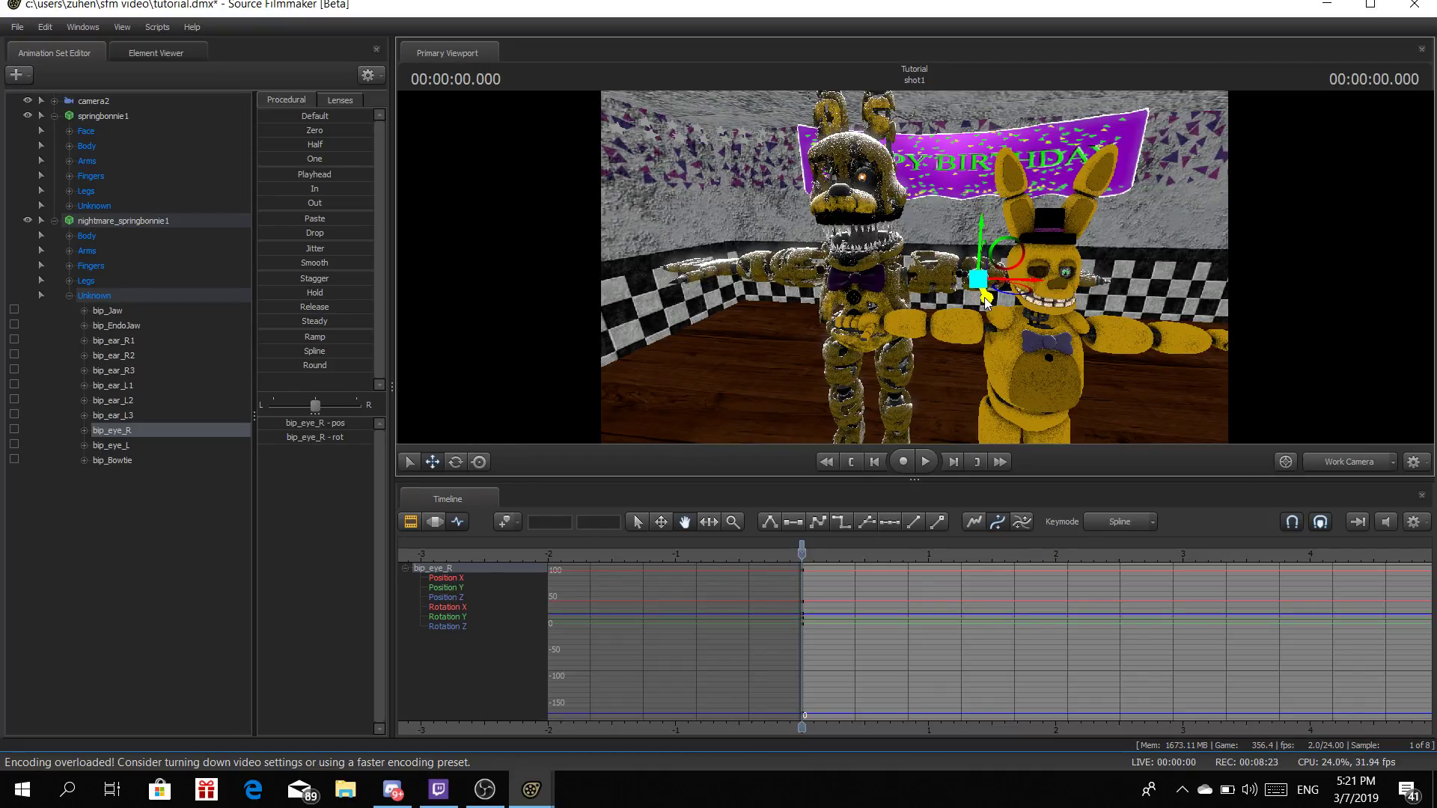
left_click_drag(986, 302, 994, 318)
left_click_drag(994, 317, 1048, 381)
Bring nightmare_springbonnie1's bip_eye_R closer in front of Springbonnie's face, checking its depth from above and the side
key("s")
mouse_move(992, 279)
left_mouse_down()
mouse_move(1006, 329)
mouse_move(992, 279)
left_mouse_up()
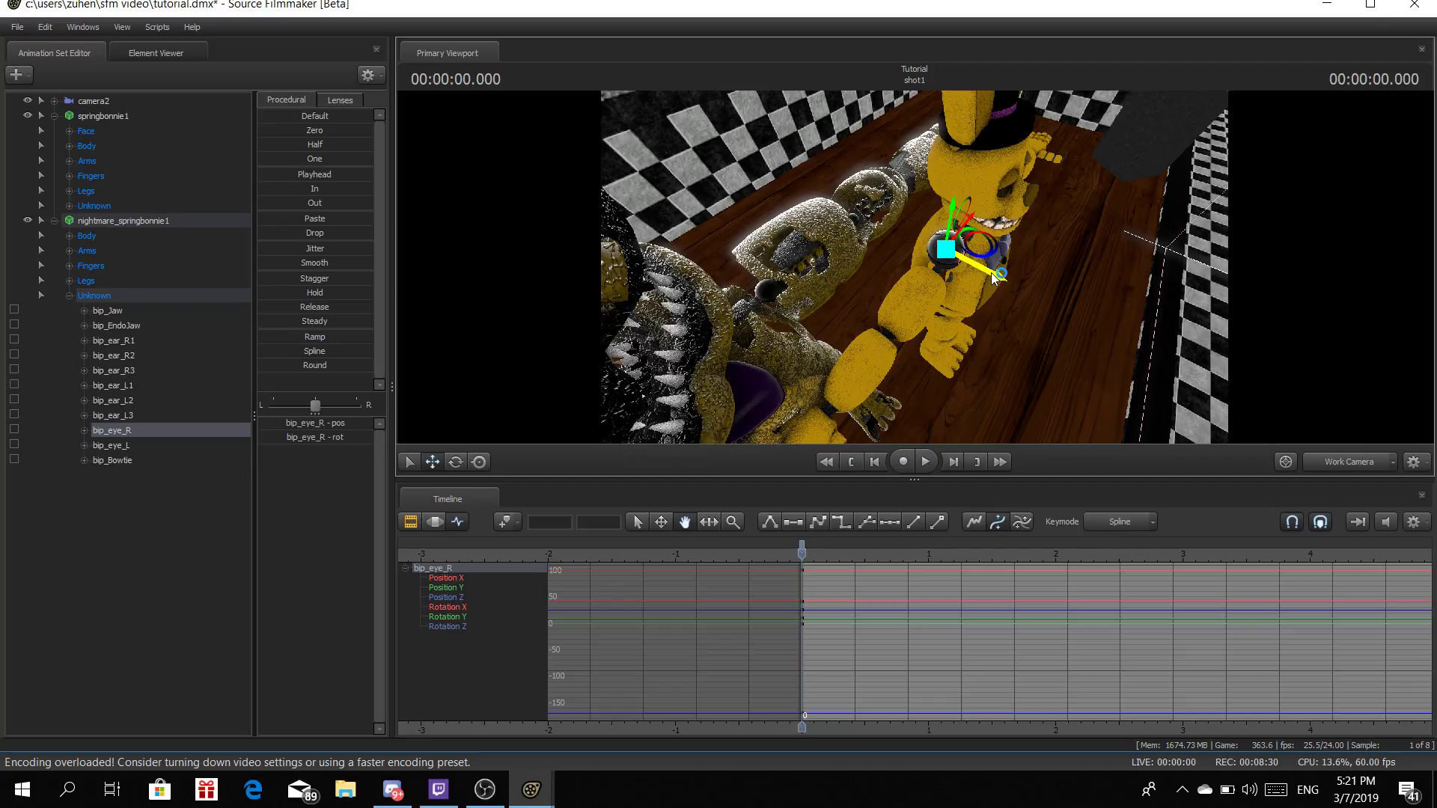
left_click_drag(994, 277, 914, 267)
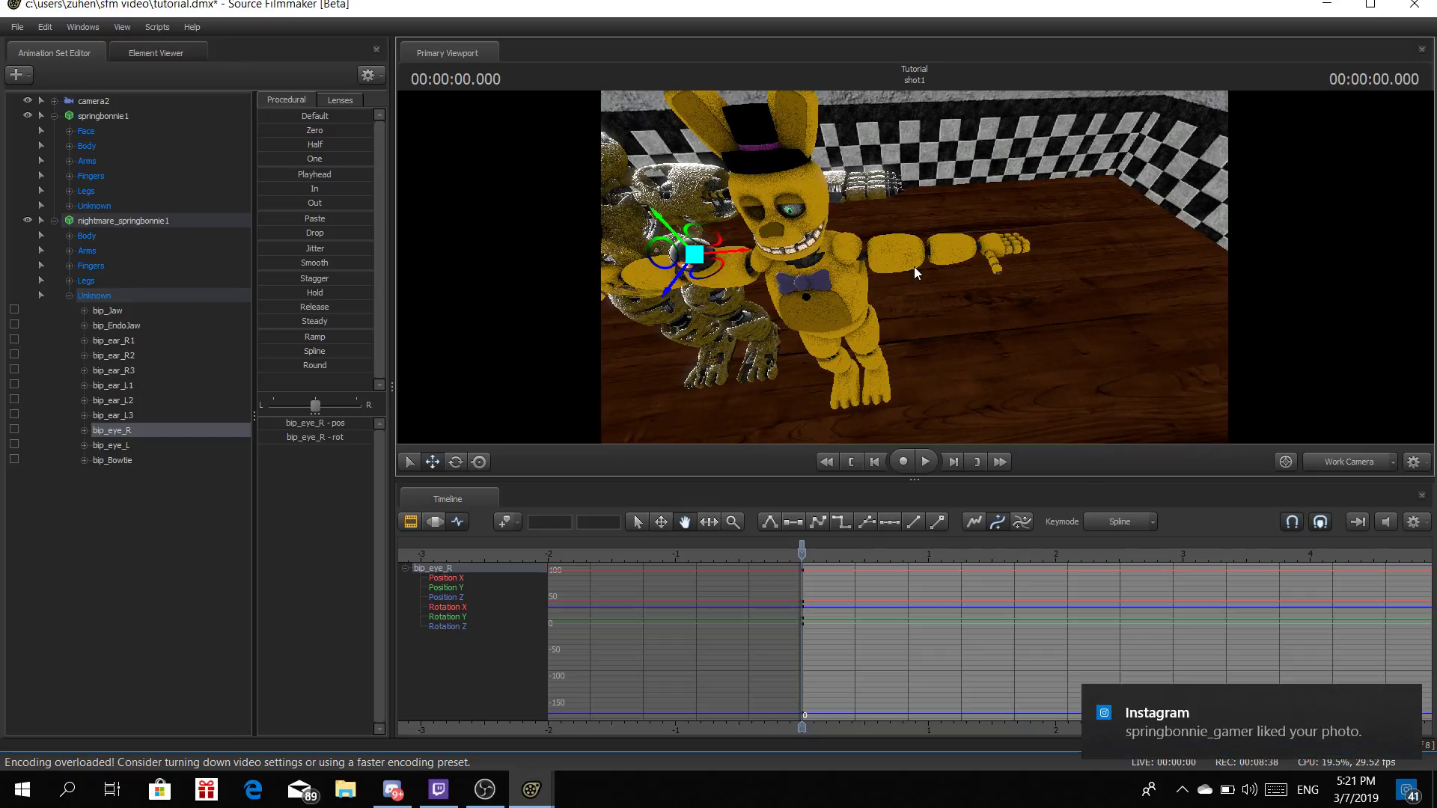
left_click(1404, 703)
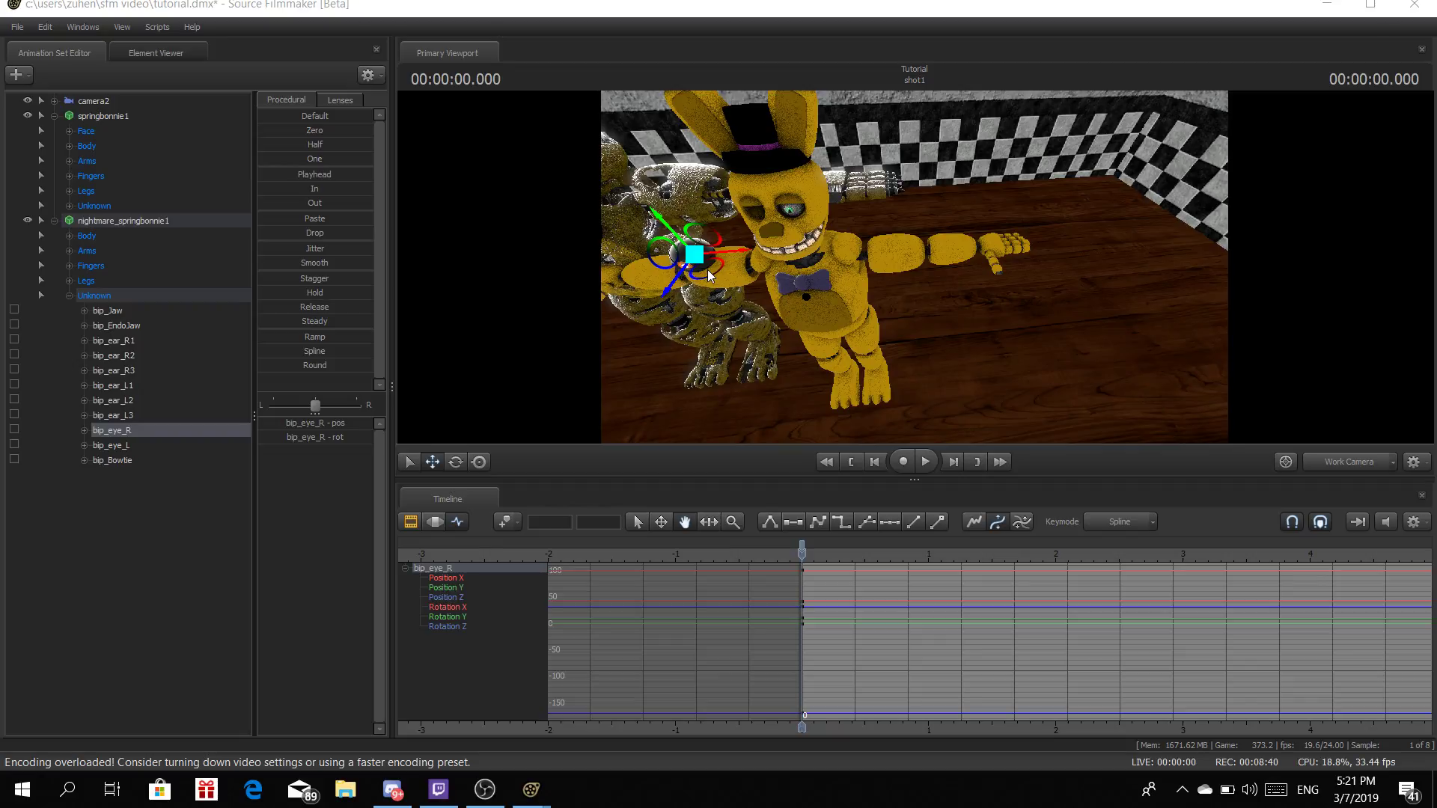
mouse_move(710, 275)
left_mouse_down()
mouse_move(730, 252)
mouse_move(713, 271)
left_mouse_up()
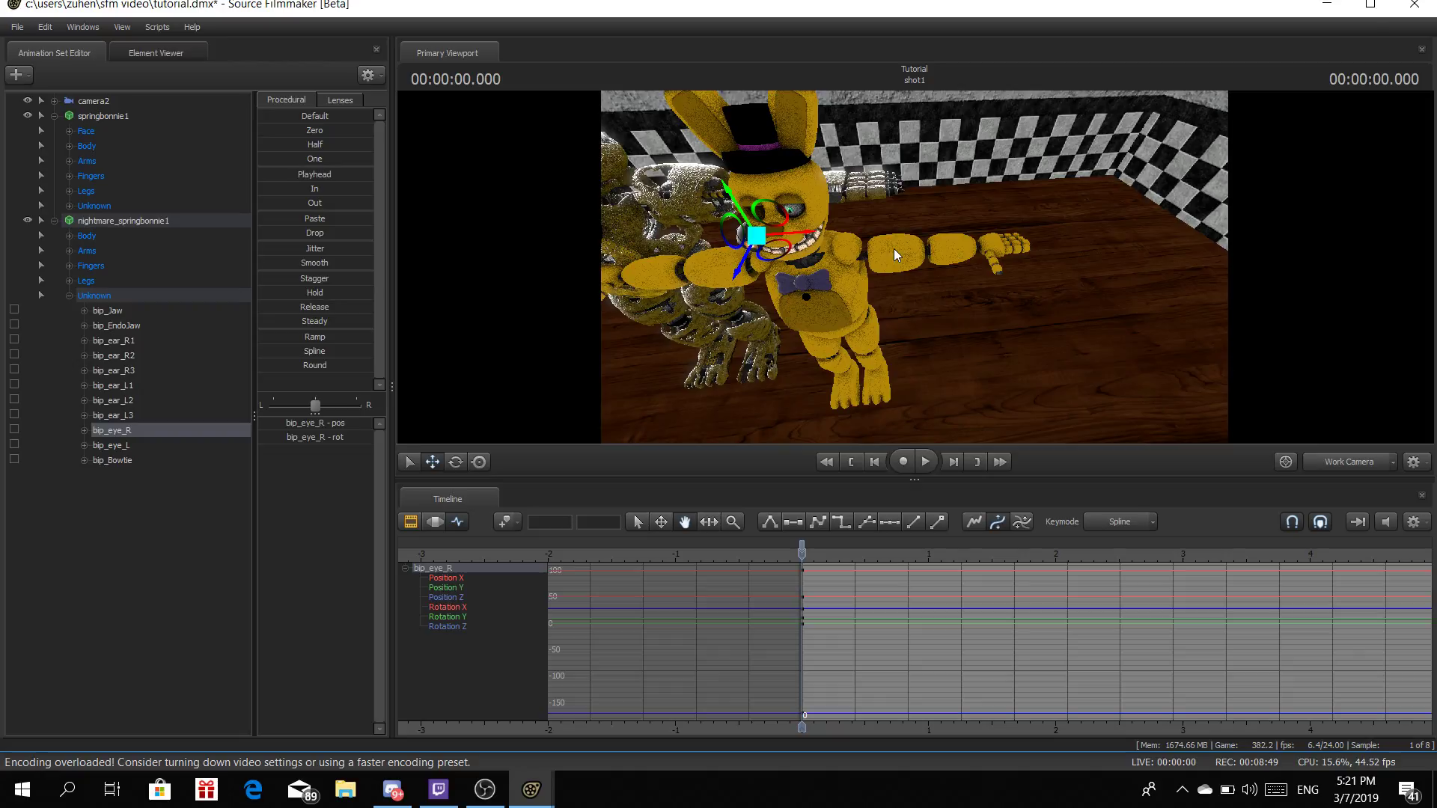
left_click_drag(893, 249, 816, 150)
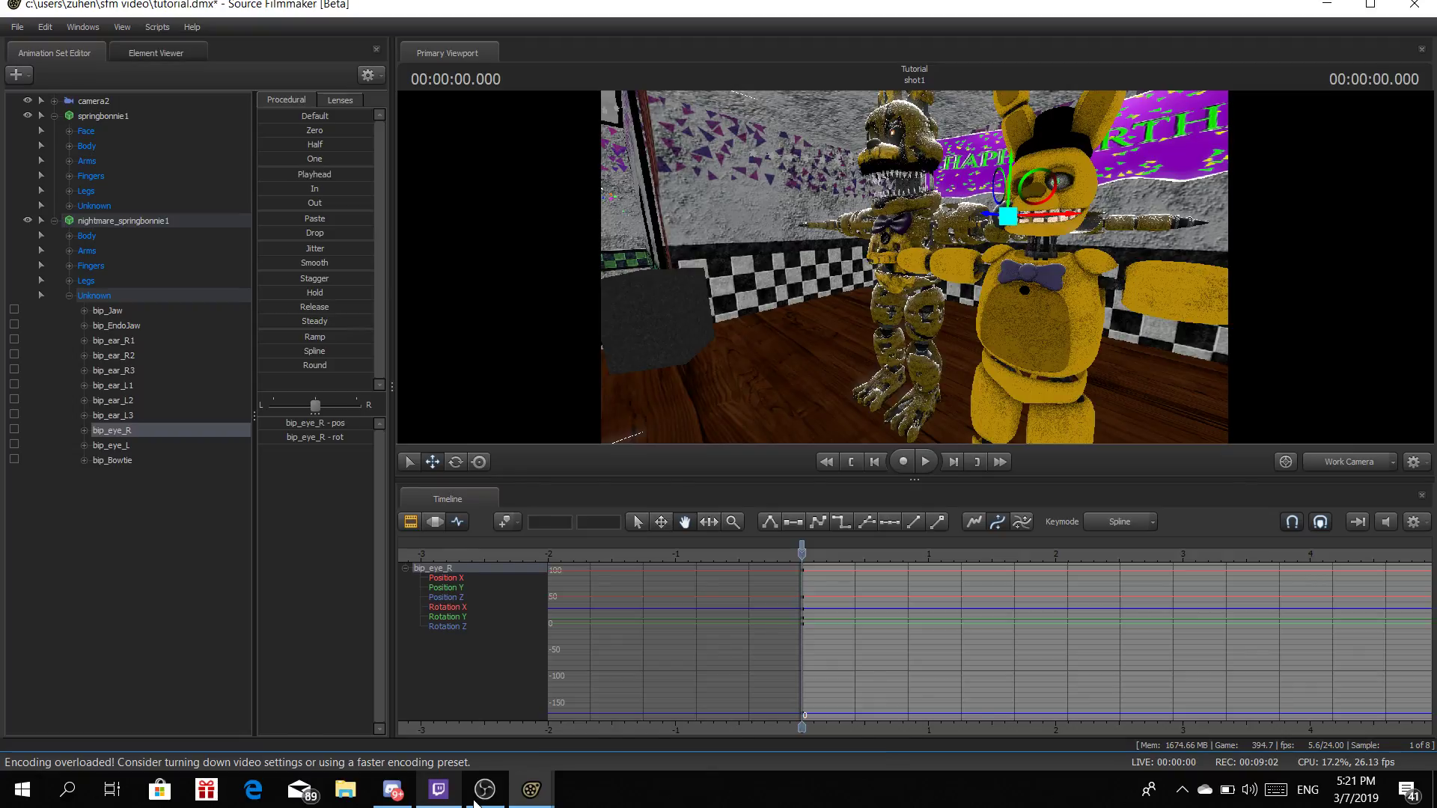
Switch to OBS, lower the output Video Bitrate to 4600 Kbps, and return to Source Filmmaker
left_click(479, 800)
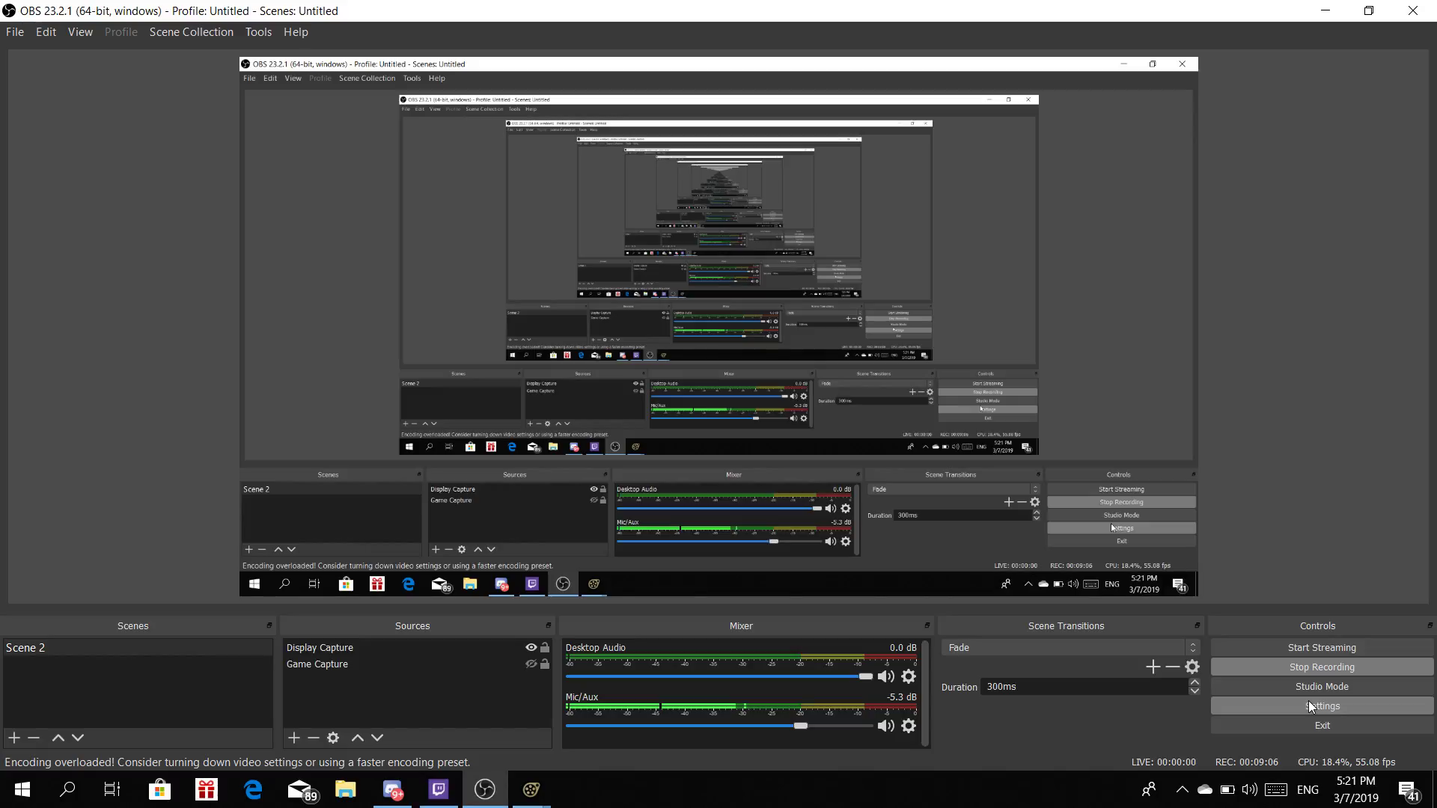
mouse_move(530, 790)
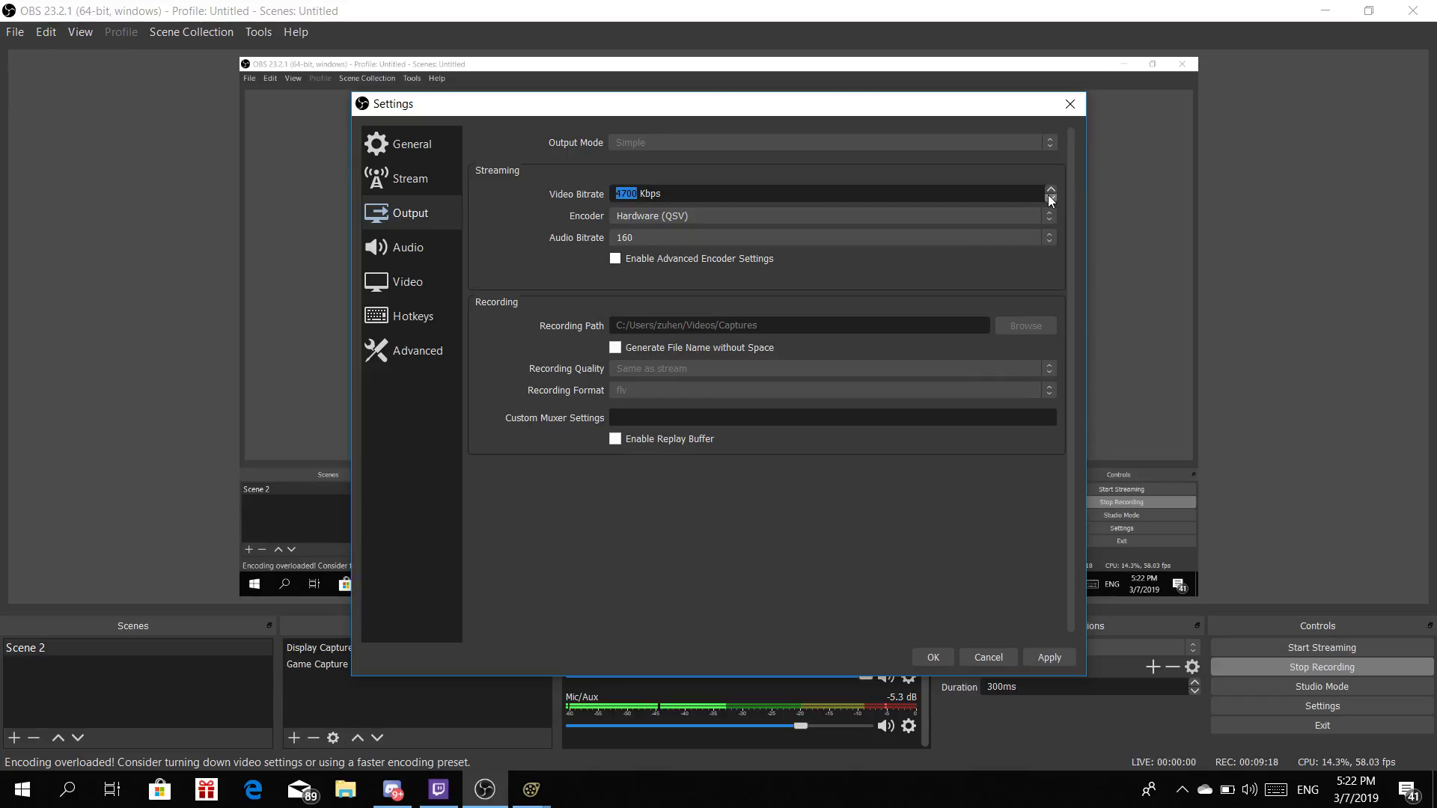
left_click(1051, 199)
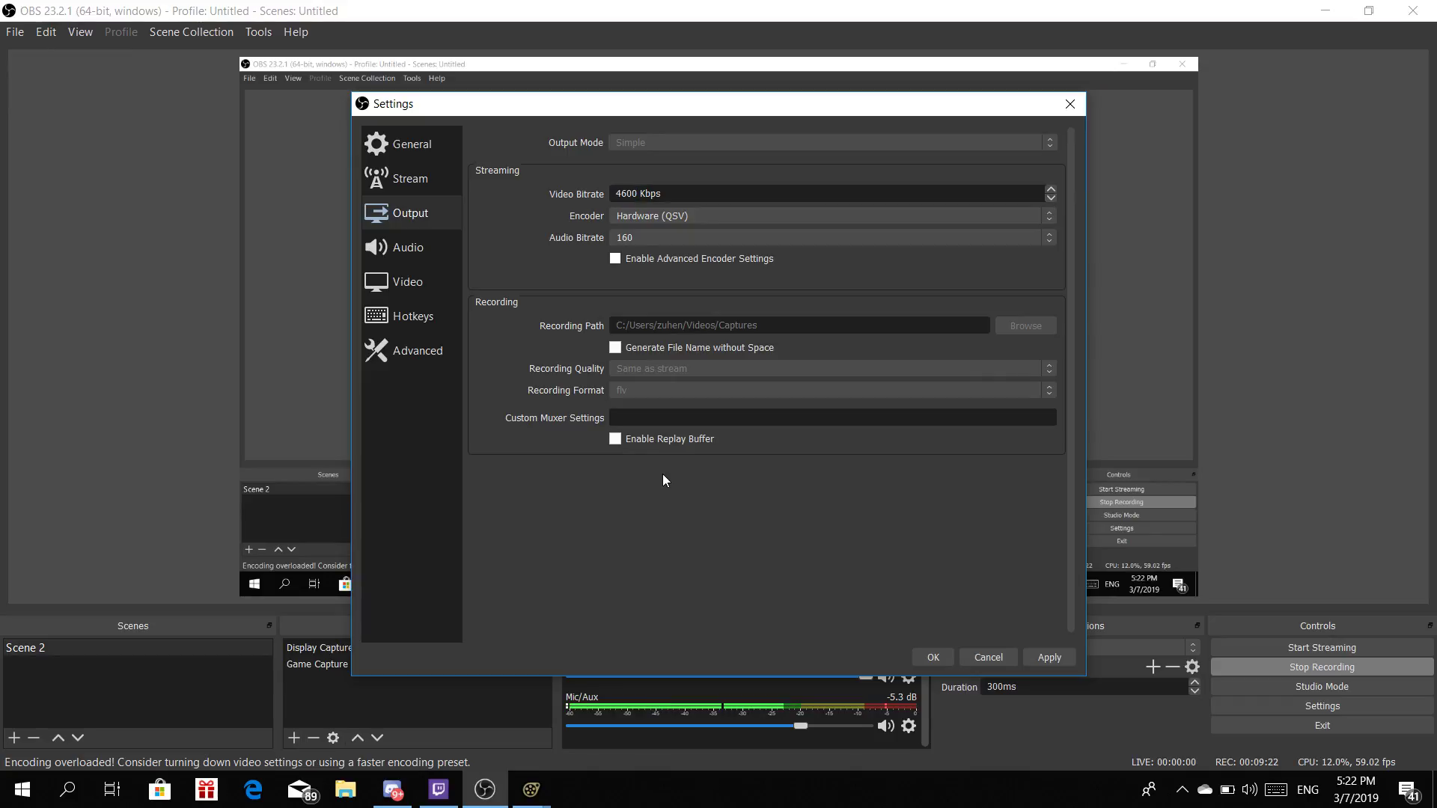
left_click(533, 789)
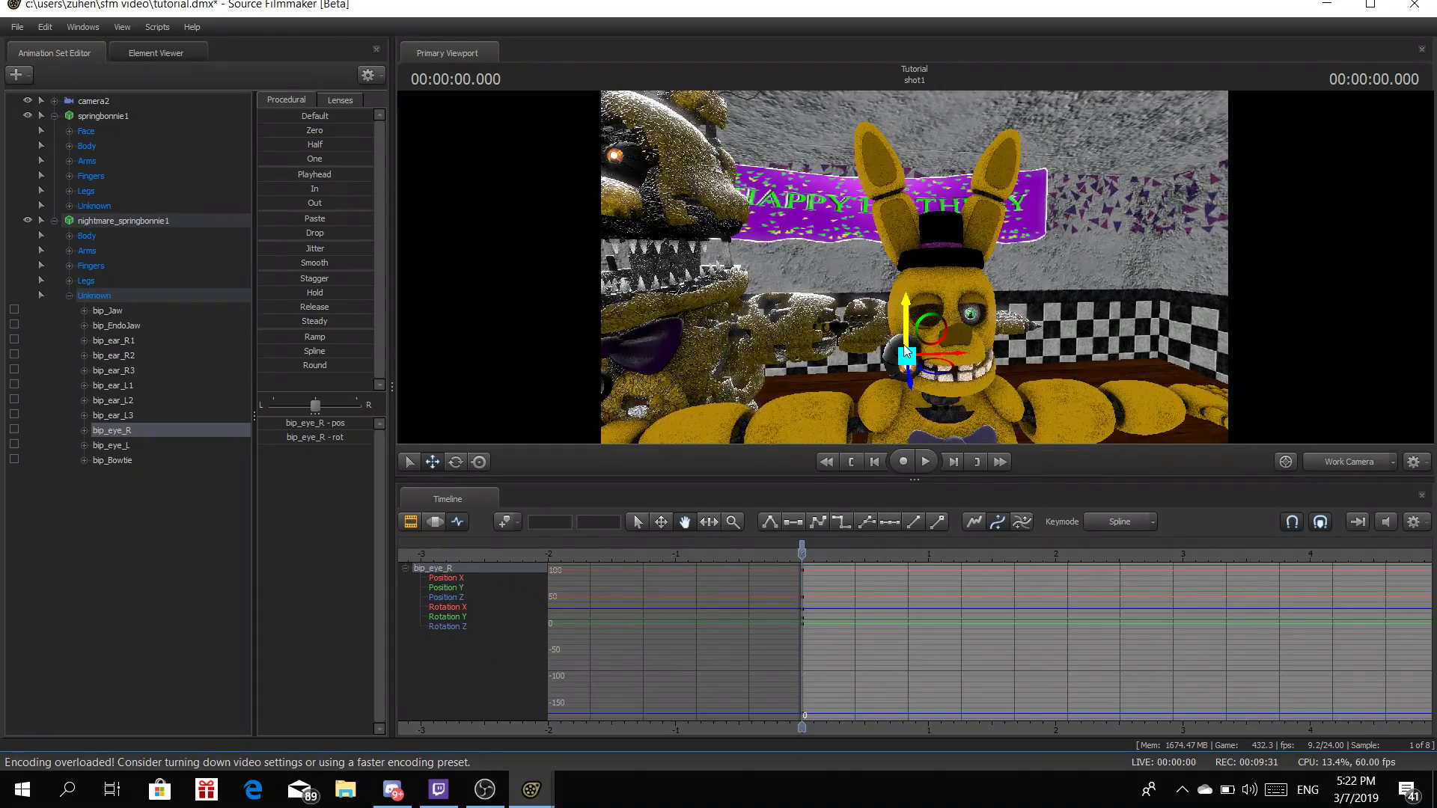
Raise bip_eye_R and fit it into Springbonnie's empty right eye socket
left_click_drag(904, 345, 927, 281)
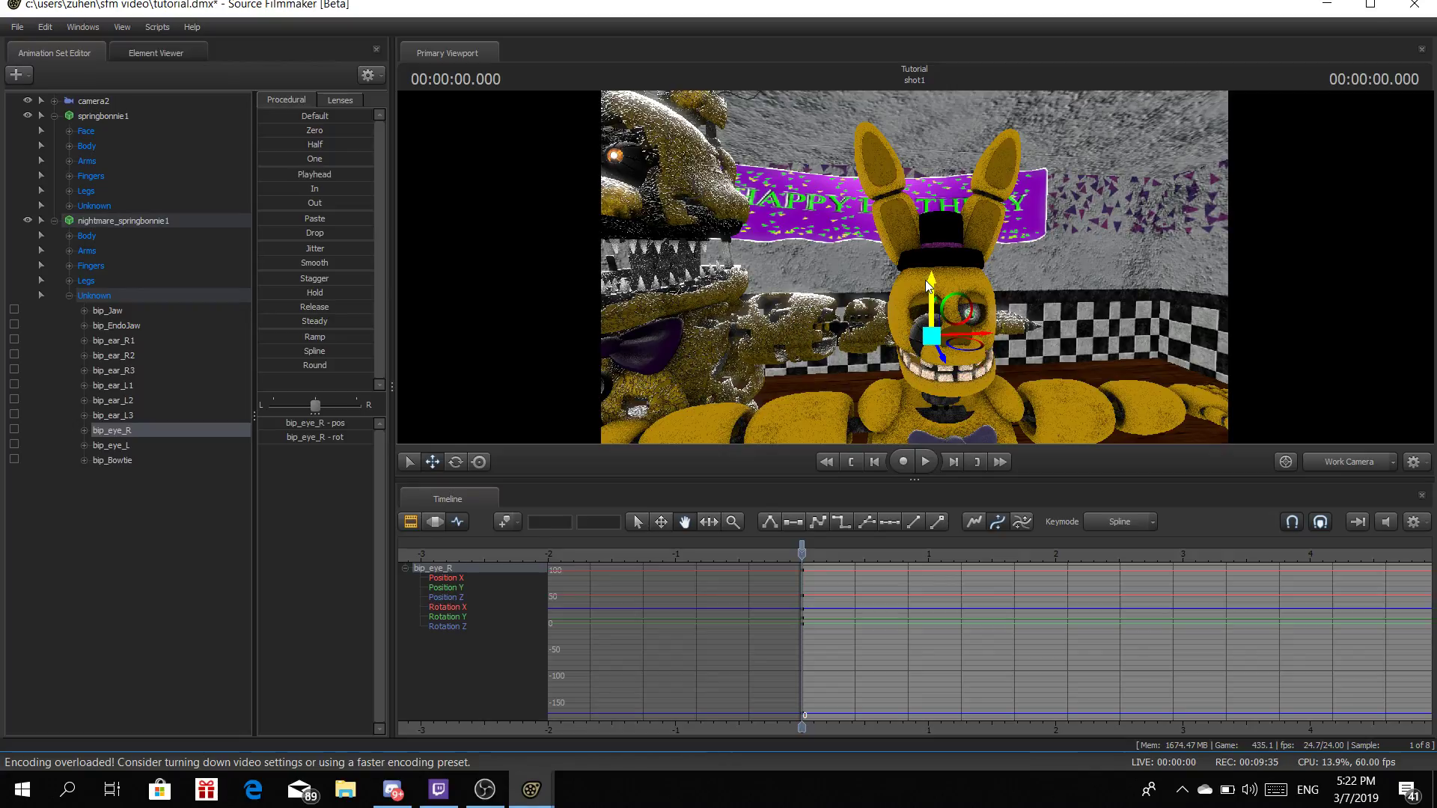
left_click_drag(925, 280, 925, 256)
left_click_drag(968, 311, 980, 318)
key("w")
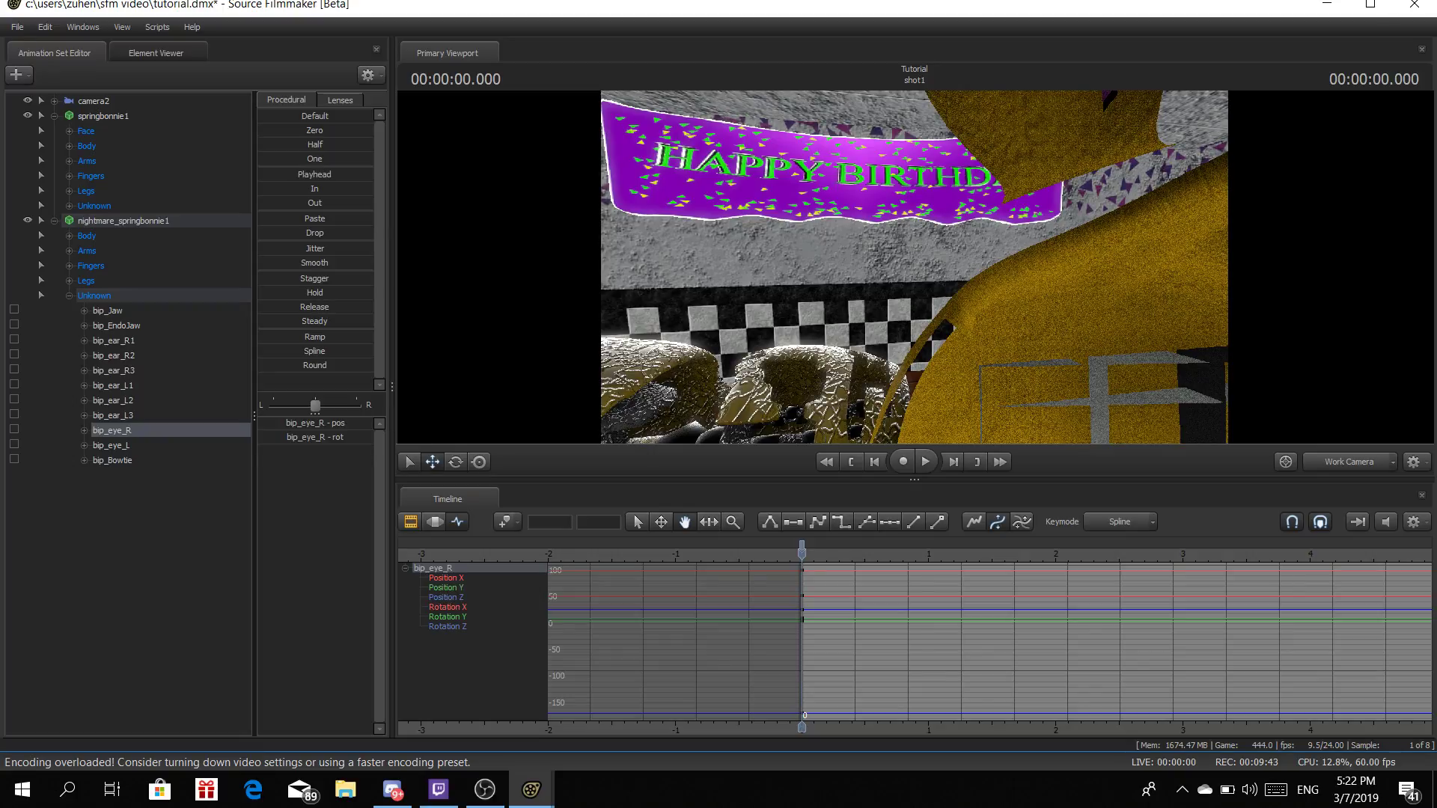
left_click_drag(980, 318, 902, 305)
key("s")
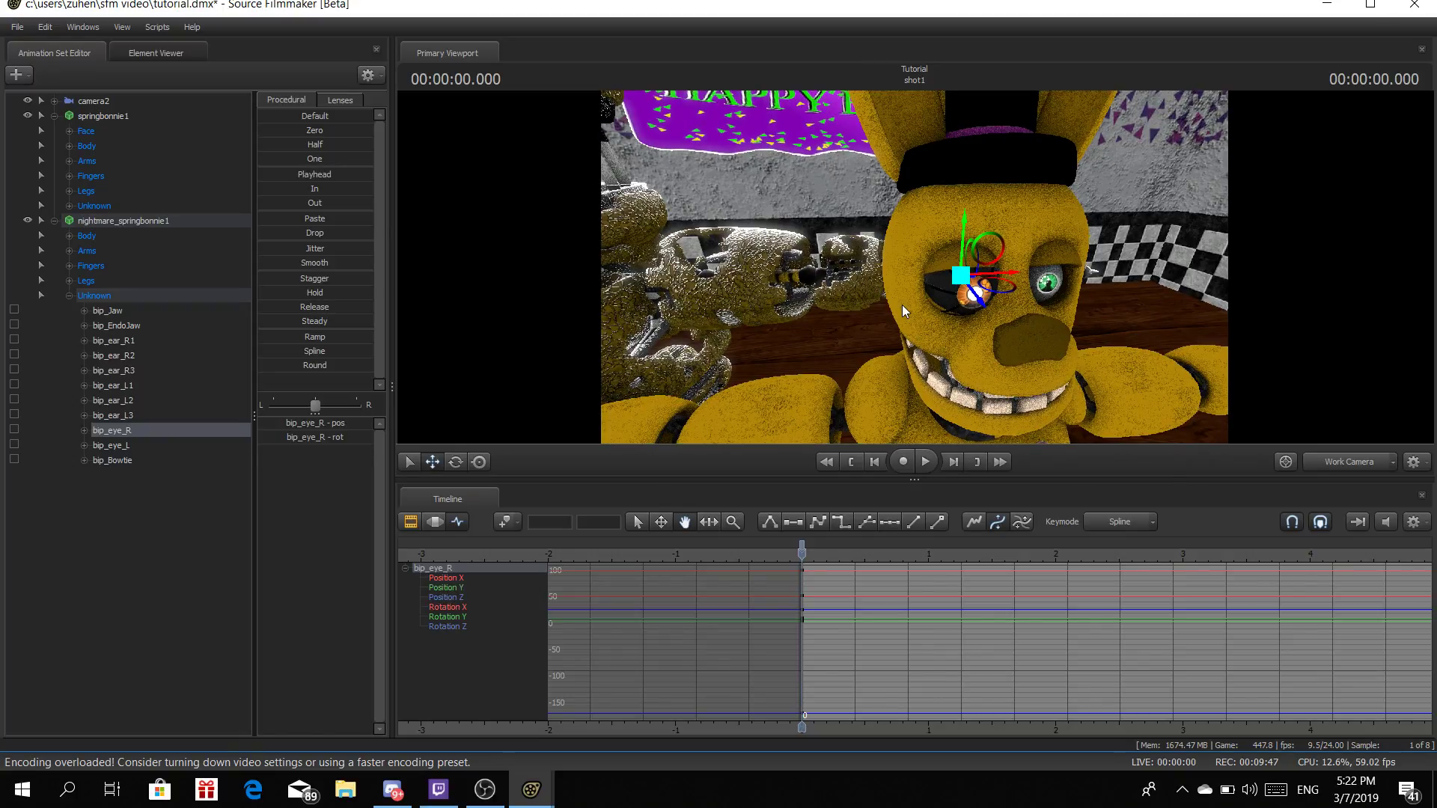
Rotate bip_eye_R so its pupil looks forward, and adjust its position inside Springbonnie's eye socket
key("e")
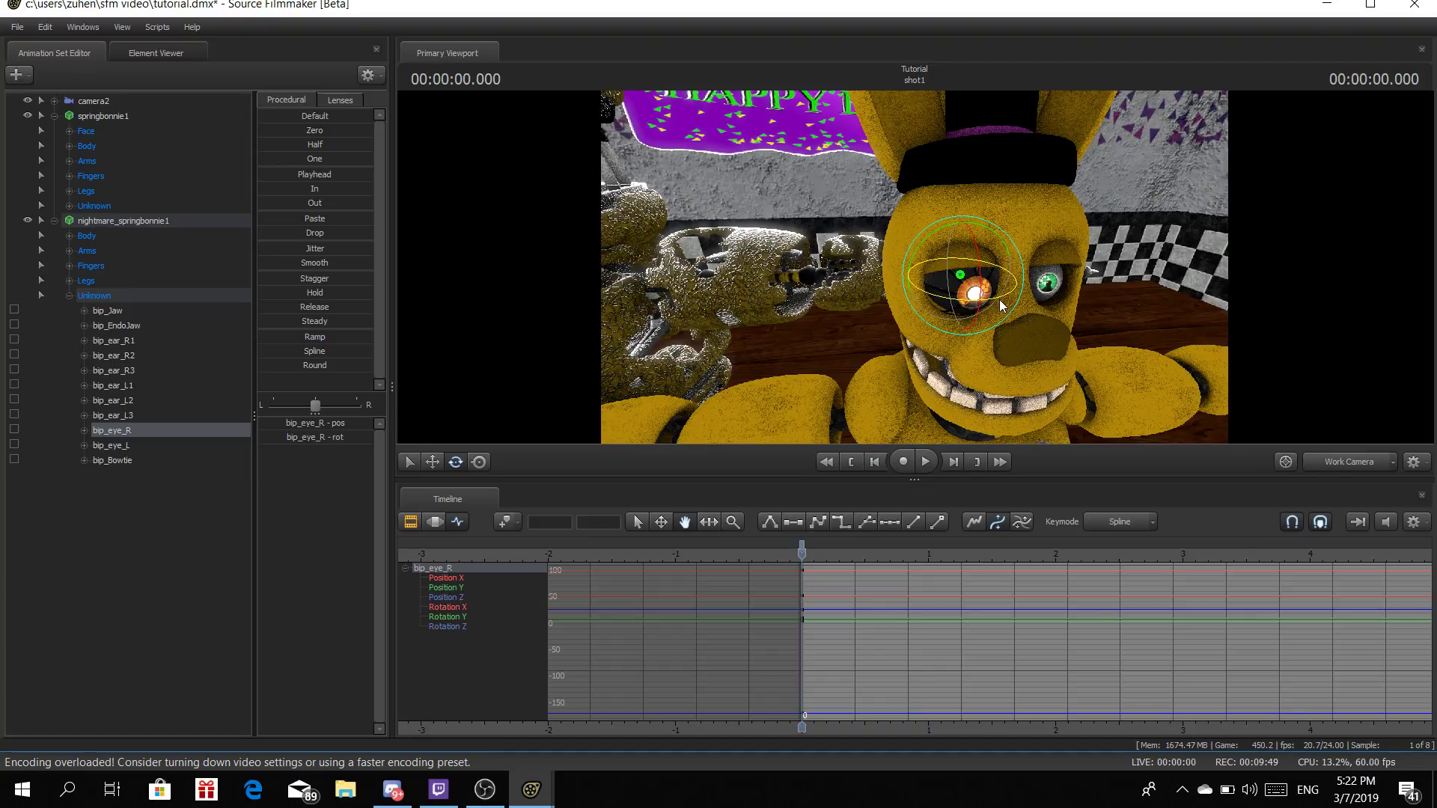
left_click_drag(999, 299, 988, 303)
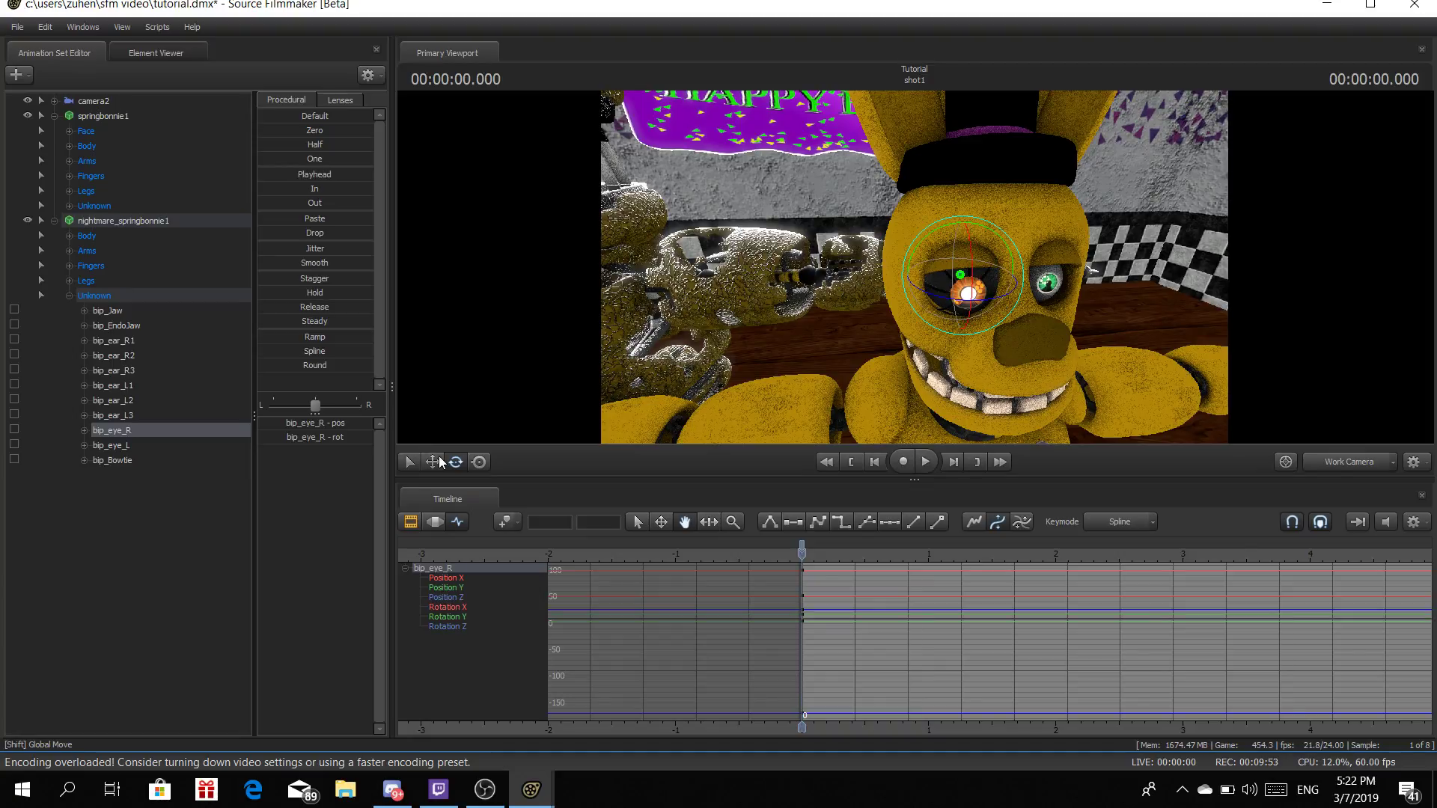
left_click(435, 462)
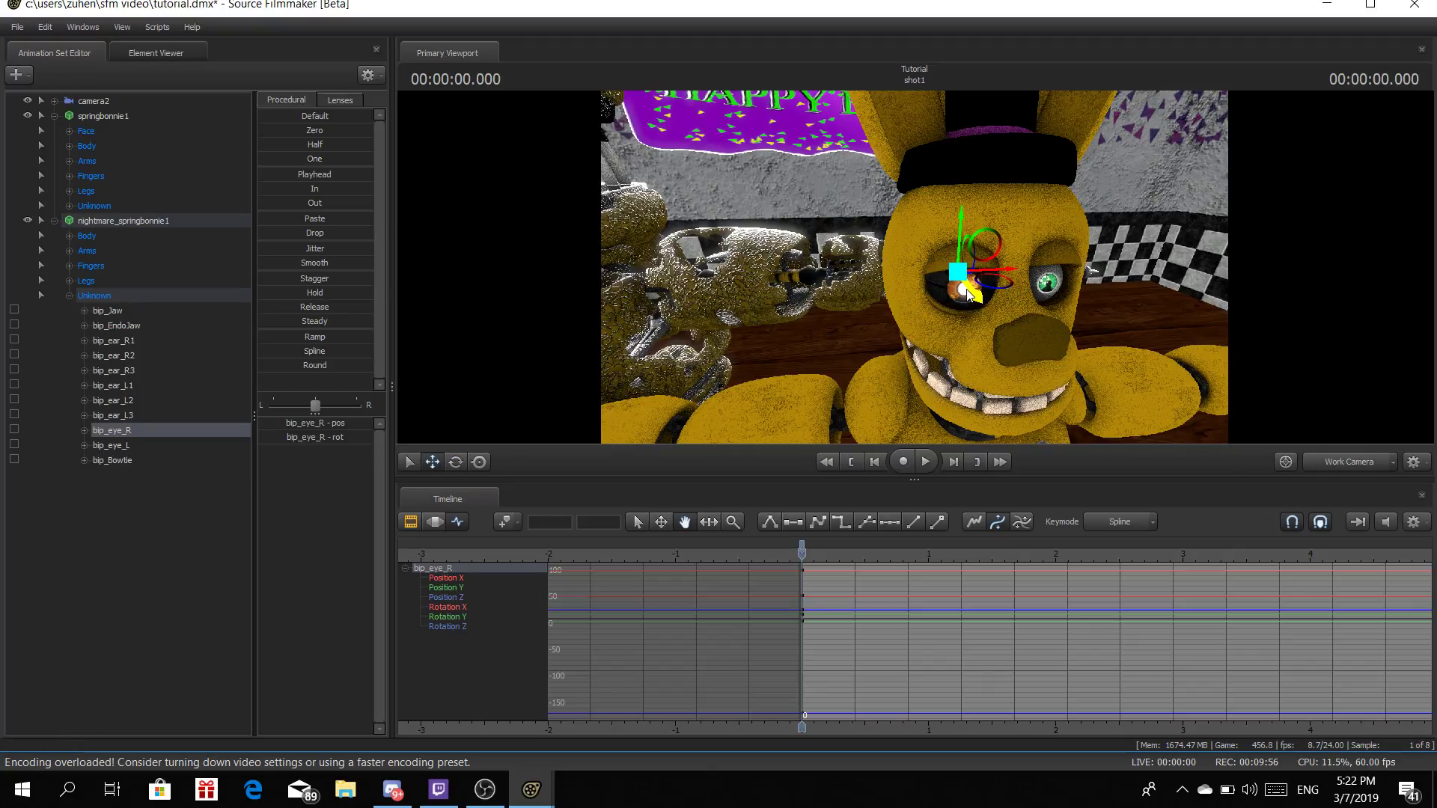
left_click_drag(954, 217, 942, 215)
Lock nightmare_springbonnie1's bip_eye_R to springbonnie1's ValveBiped.Bip01_Head1 bone
left_click(70, 129)
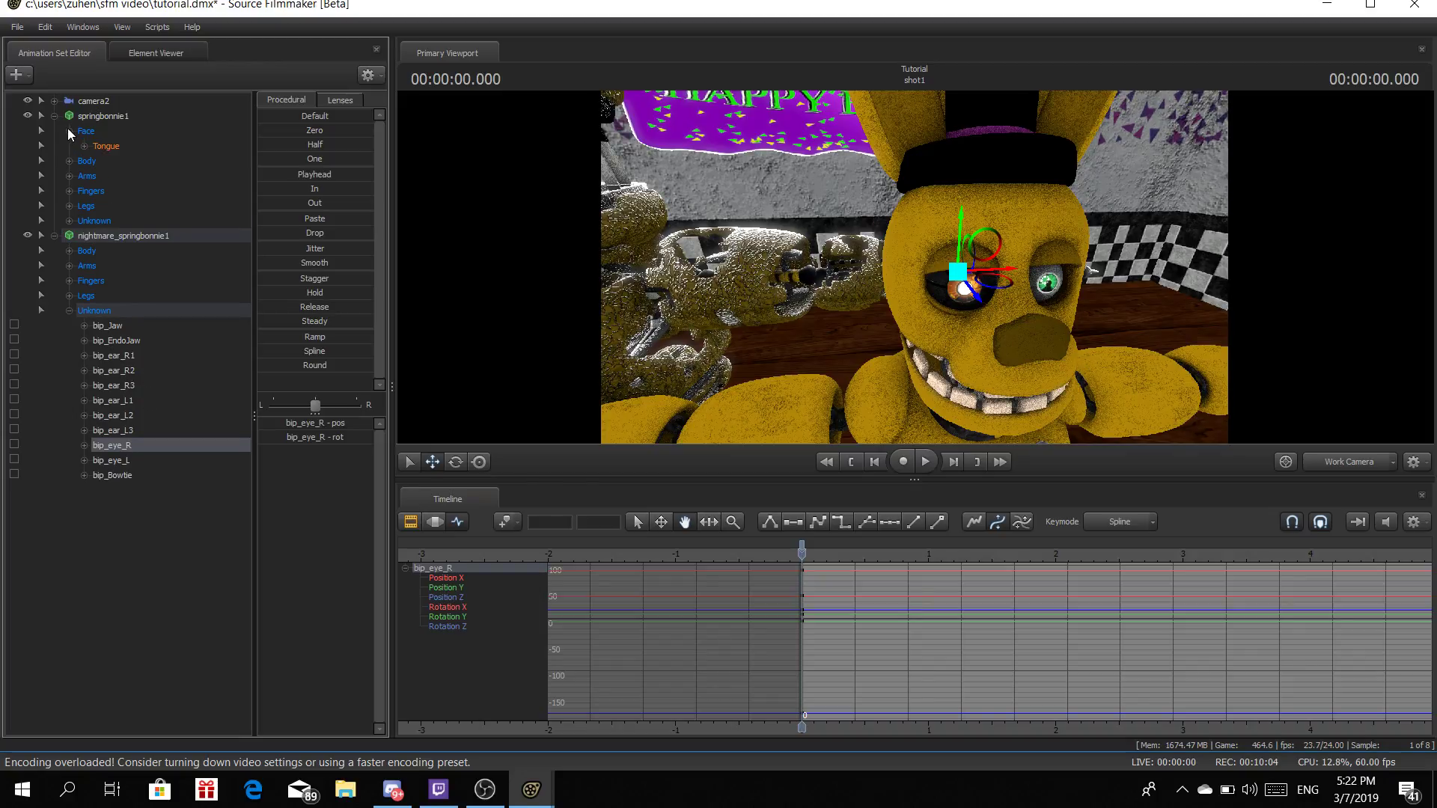
left_click(68, 131)
left_click(69, 145)
left_click_drag(159, 222, 129, 510)
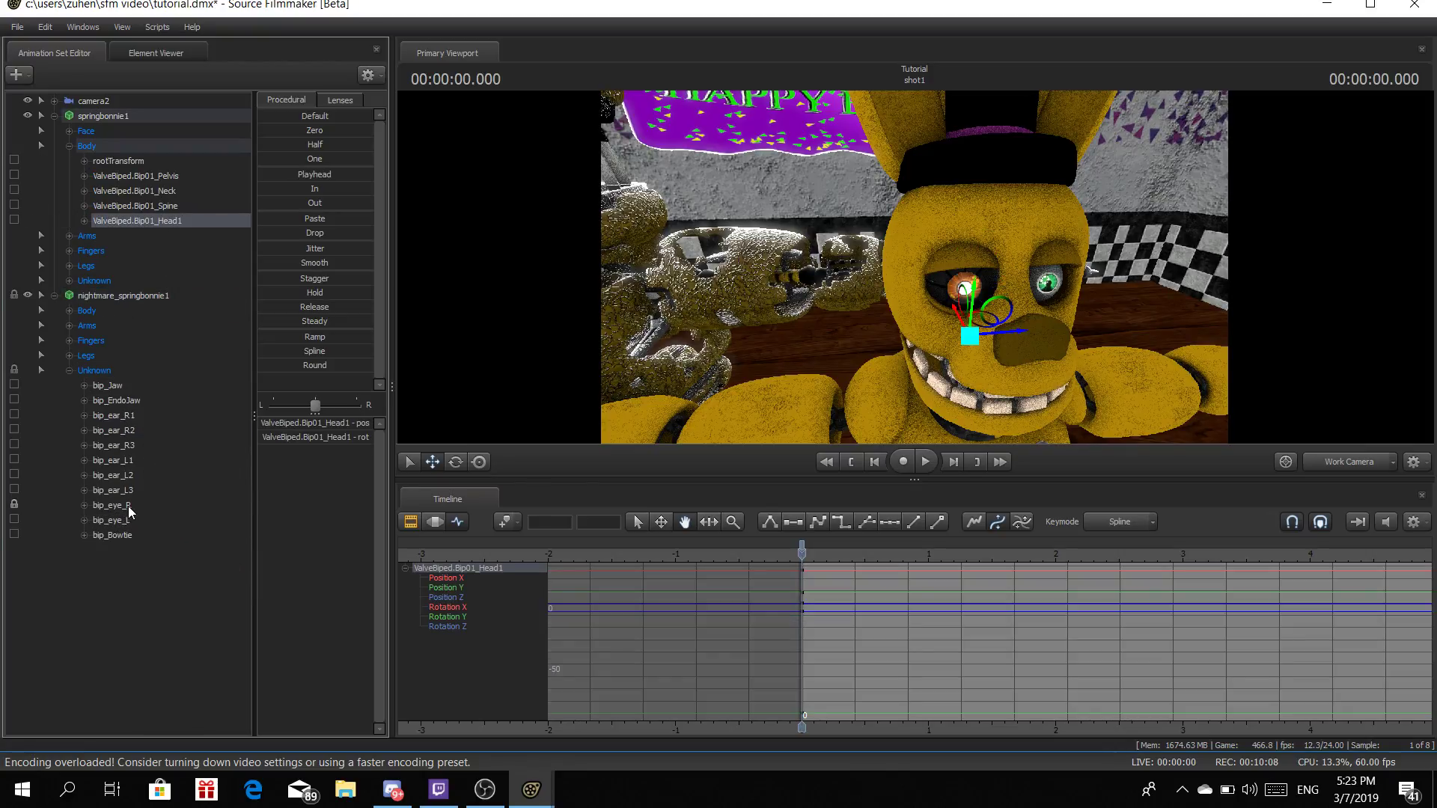
Move nightmare_springbonnie1's body out of sight using its rootTransform, leaving the locked eye on Springbonnie
left_click(68, 371)
left_click(68, 310)
left_click(101, 322)
left_click_drag(718, 360, 913, 267)
left_click_drag(891, 432, 914, 267)
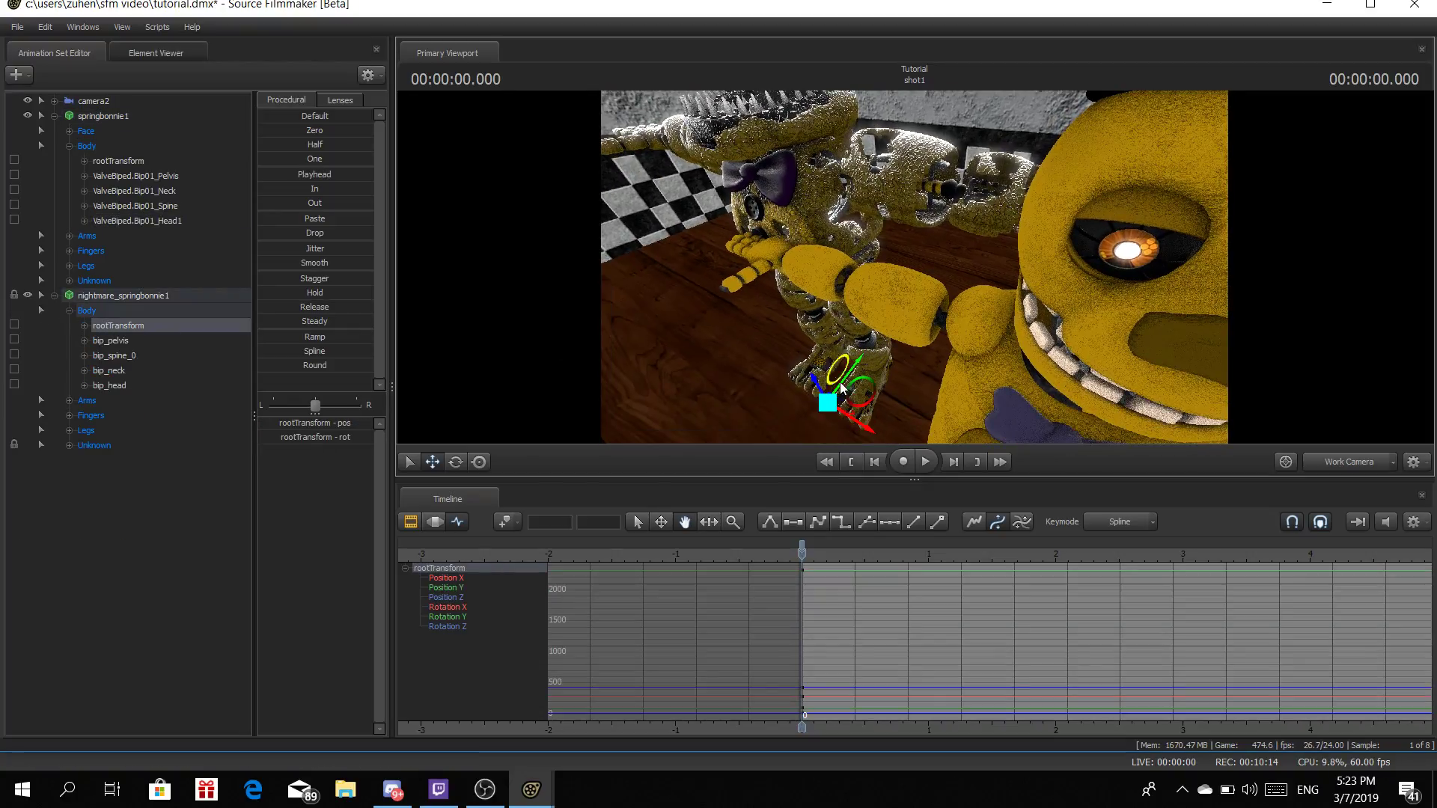
left_click_drag(816, 393, 971, 576)
left_click_drag(928, 345, 914, 267)
key("s")
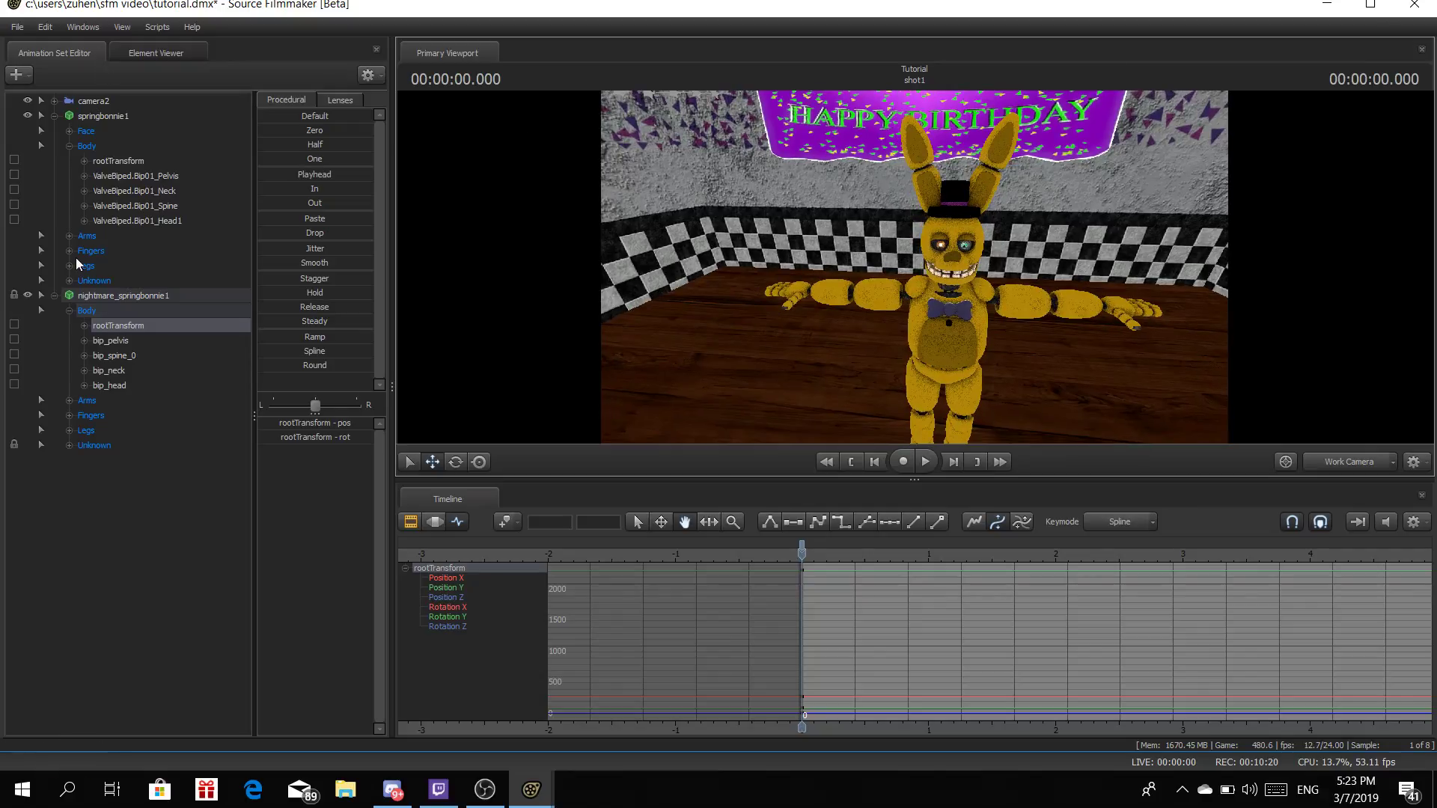
Collapse nightmare_springbonnie1 and hide its animation set from the list
left_click(54, 295)
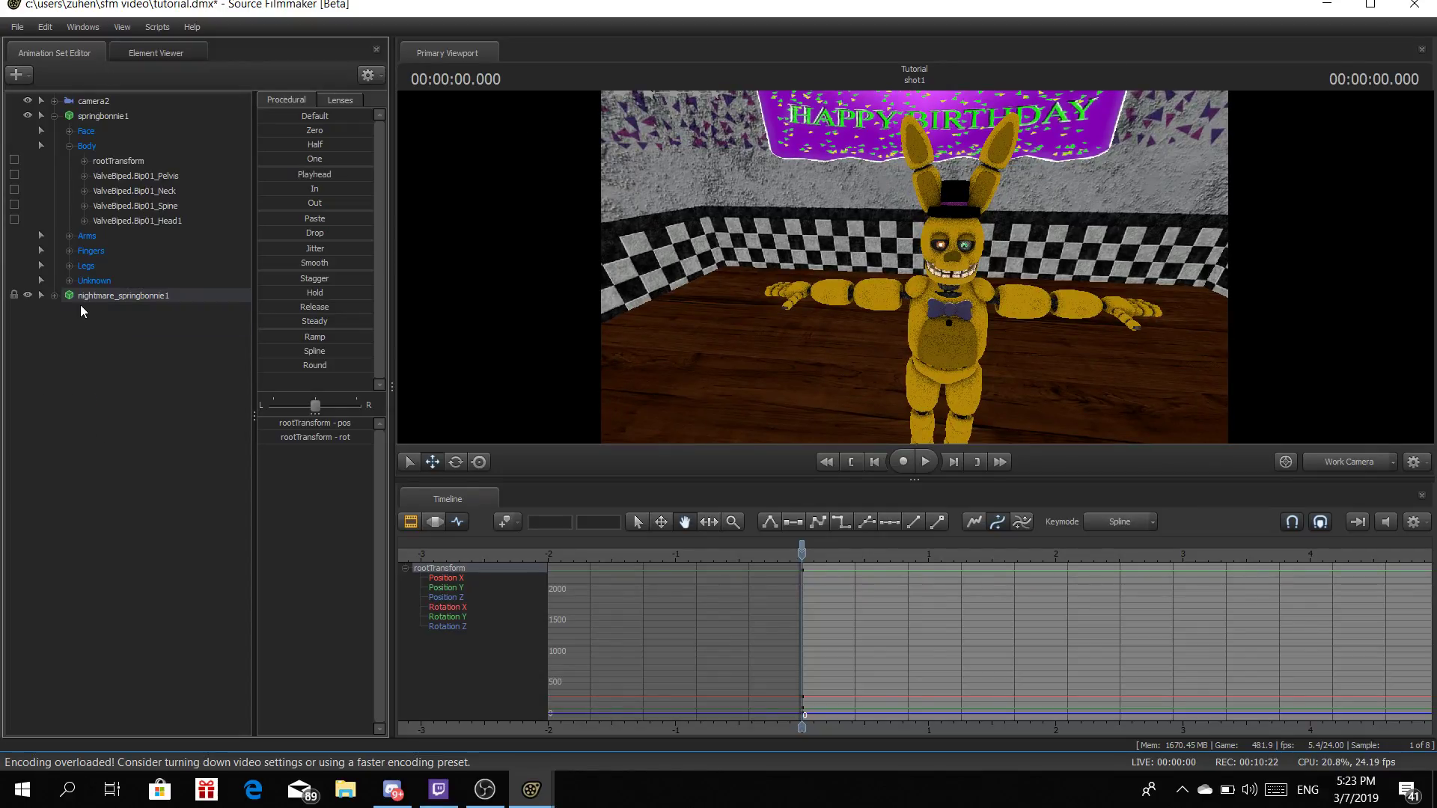
right_click(141, 286)
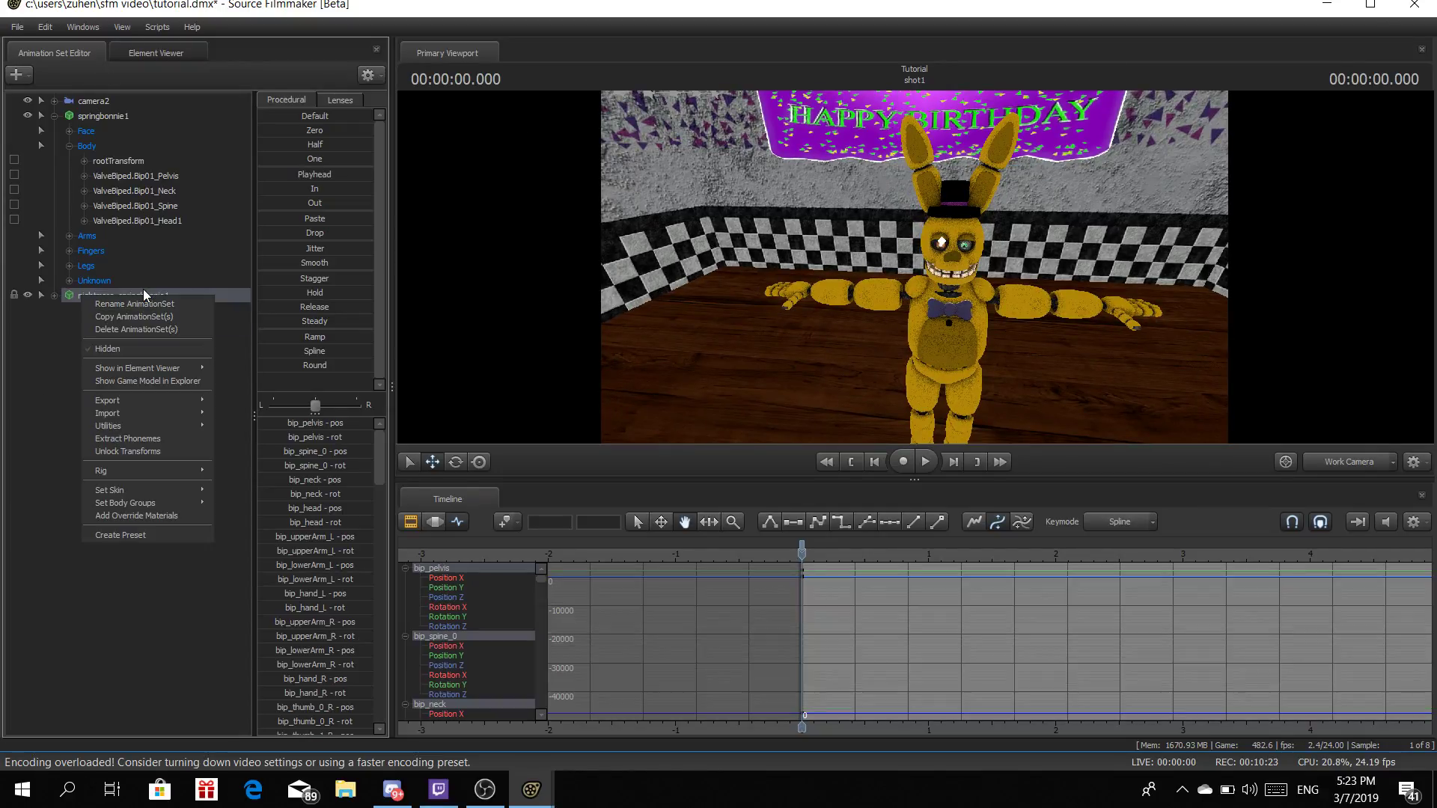
left_click(148, 370)
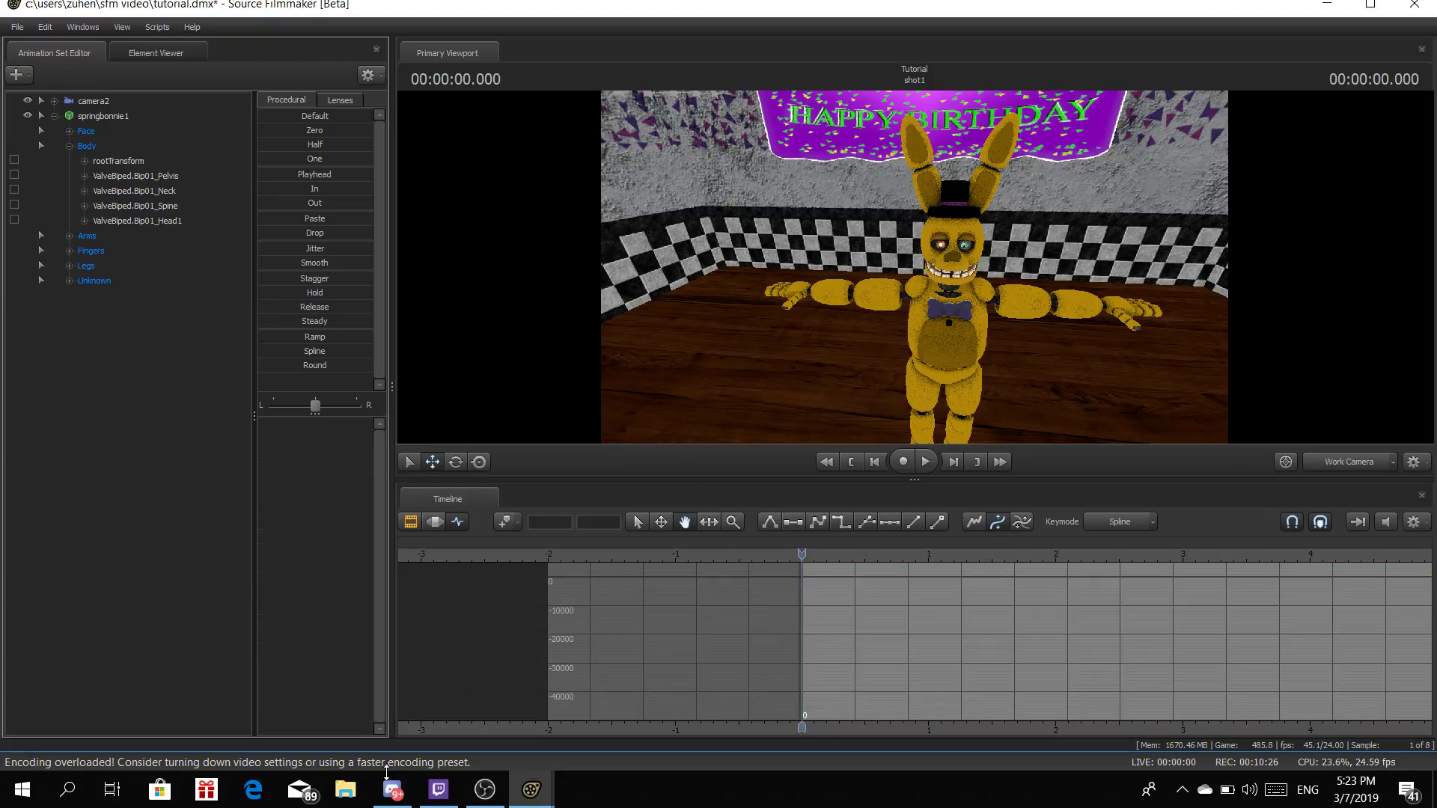
Create an animation set for a new model, filtering for Endo and choosing the nendoskeleton model
left_click(17, 74)
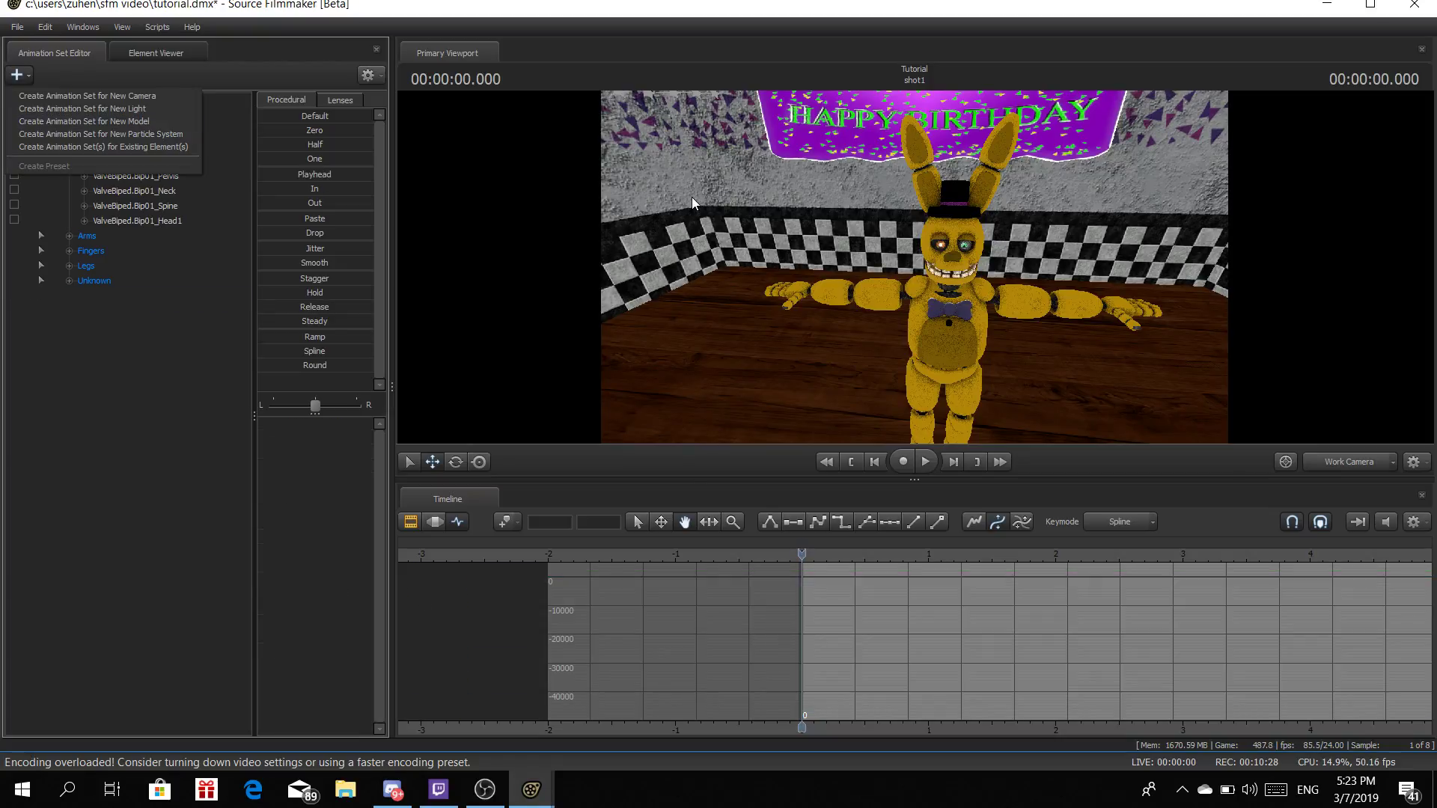
left_click(161, 121)
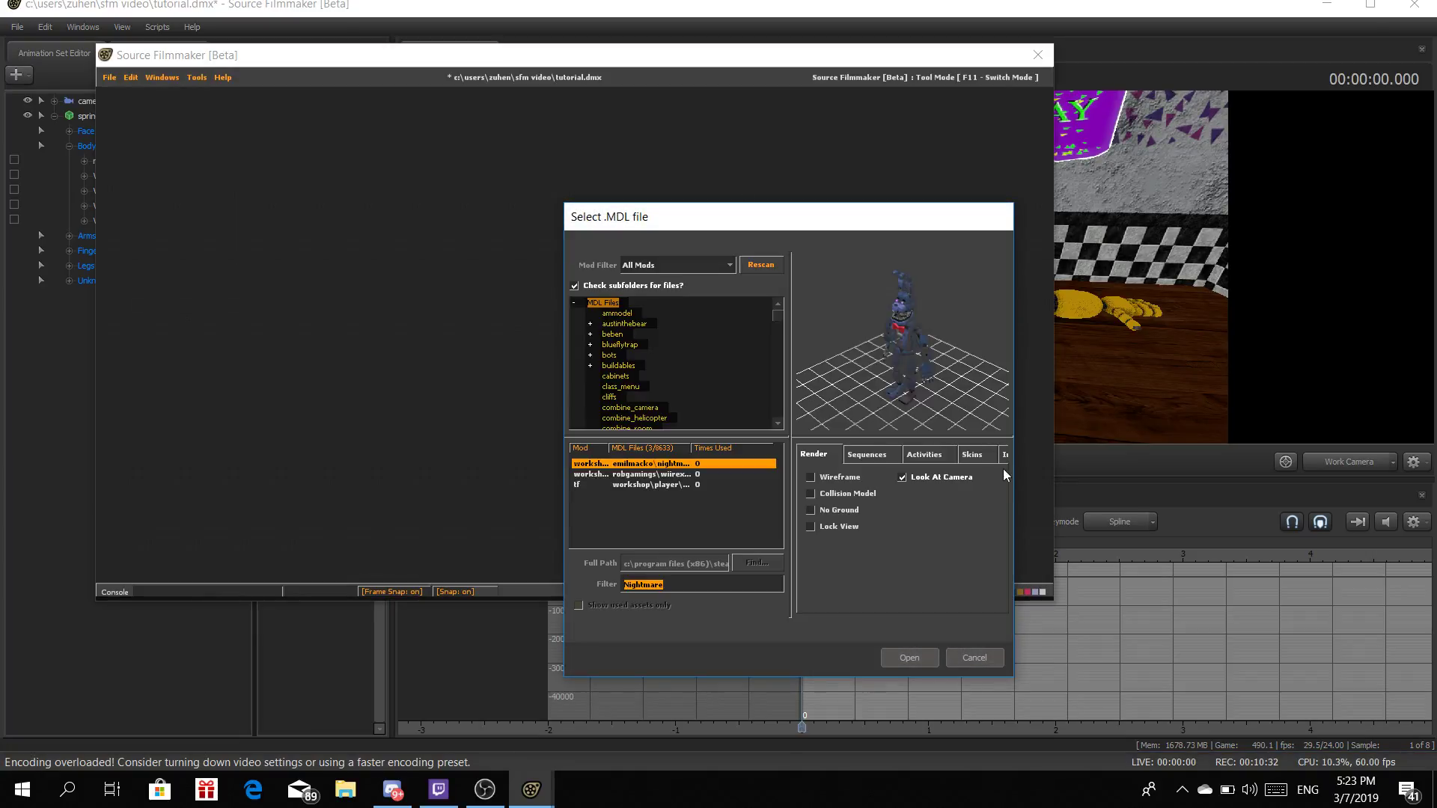
key("BackSpace")
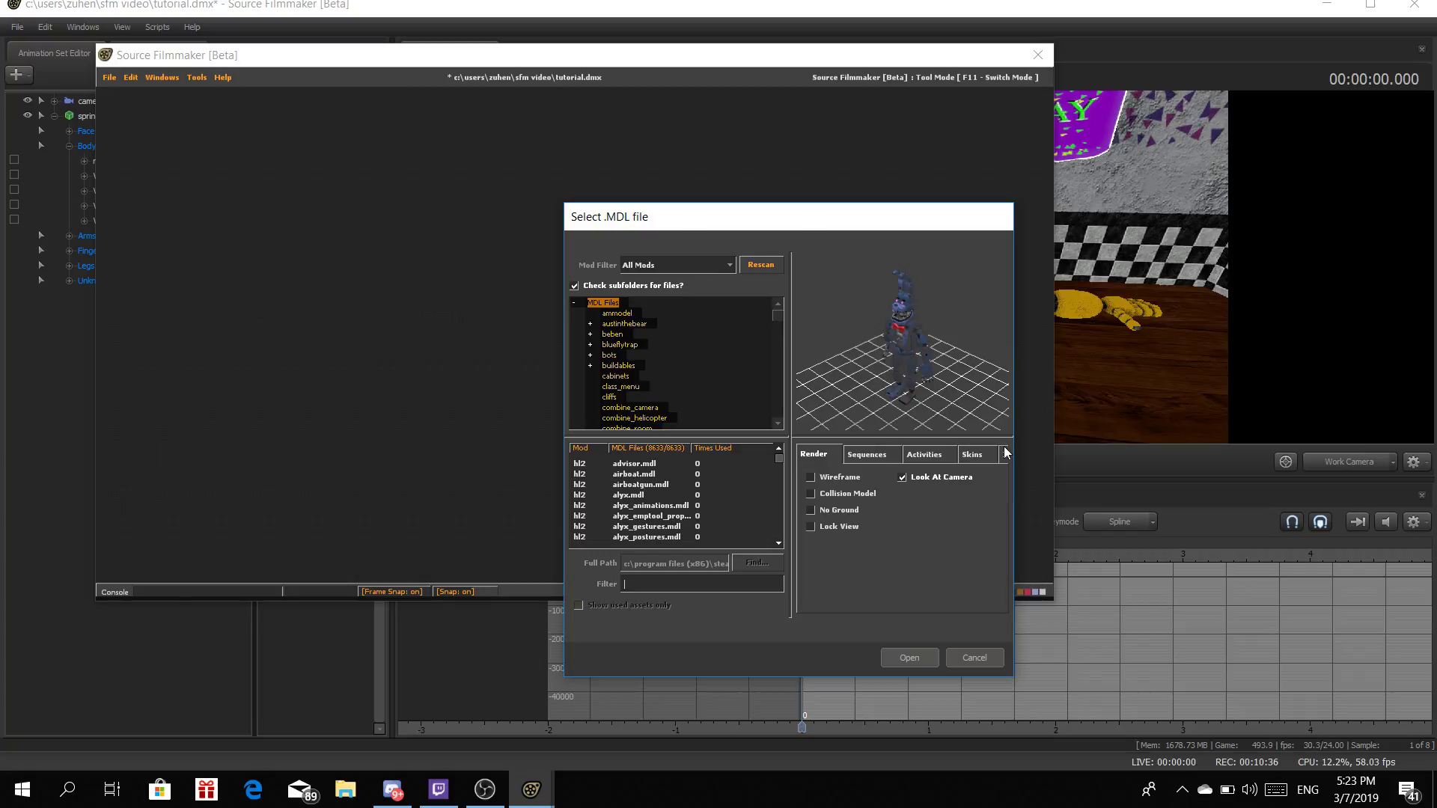
type("E")
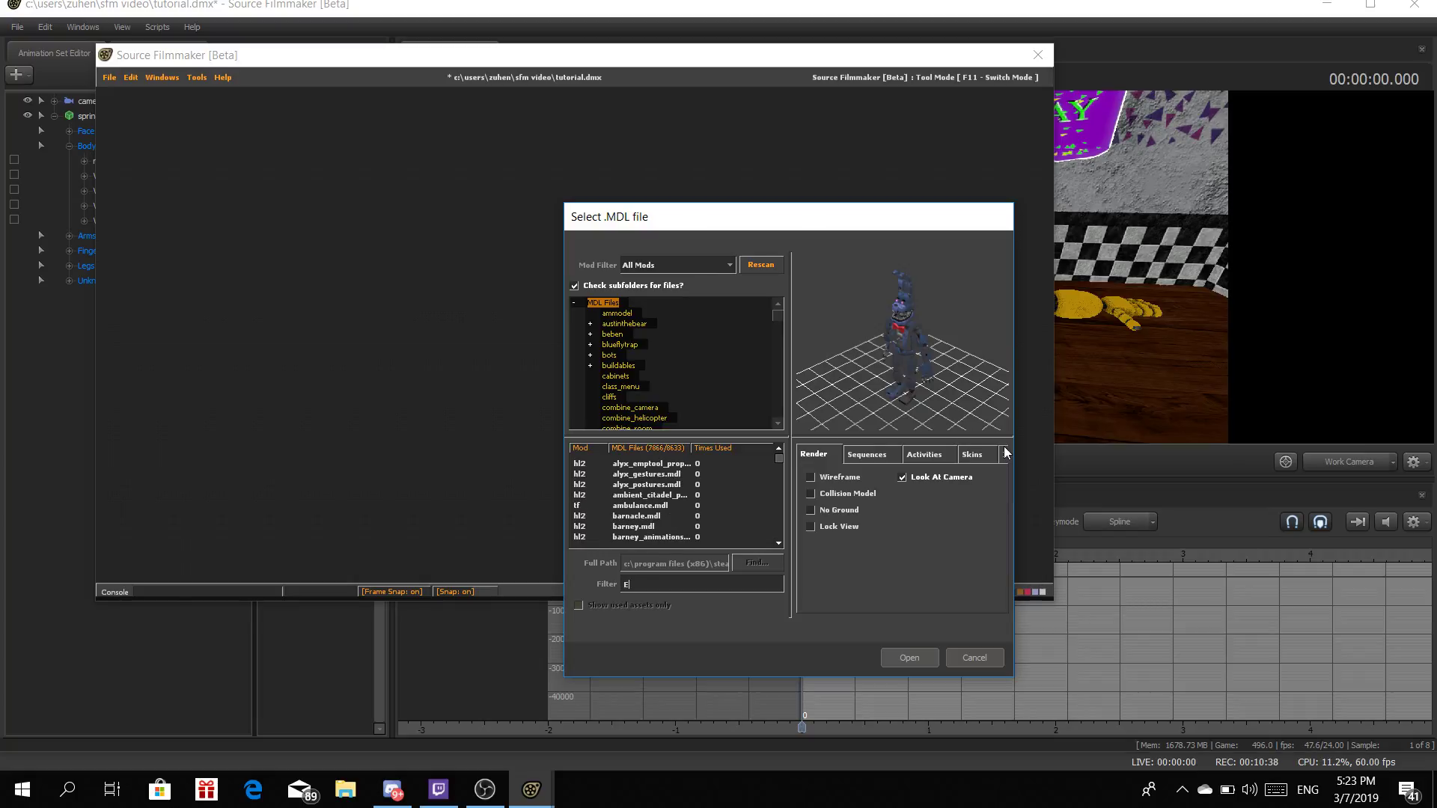
type("ndo")
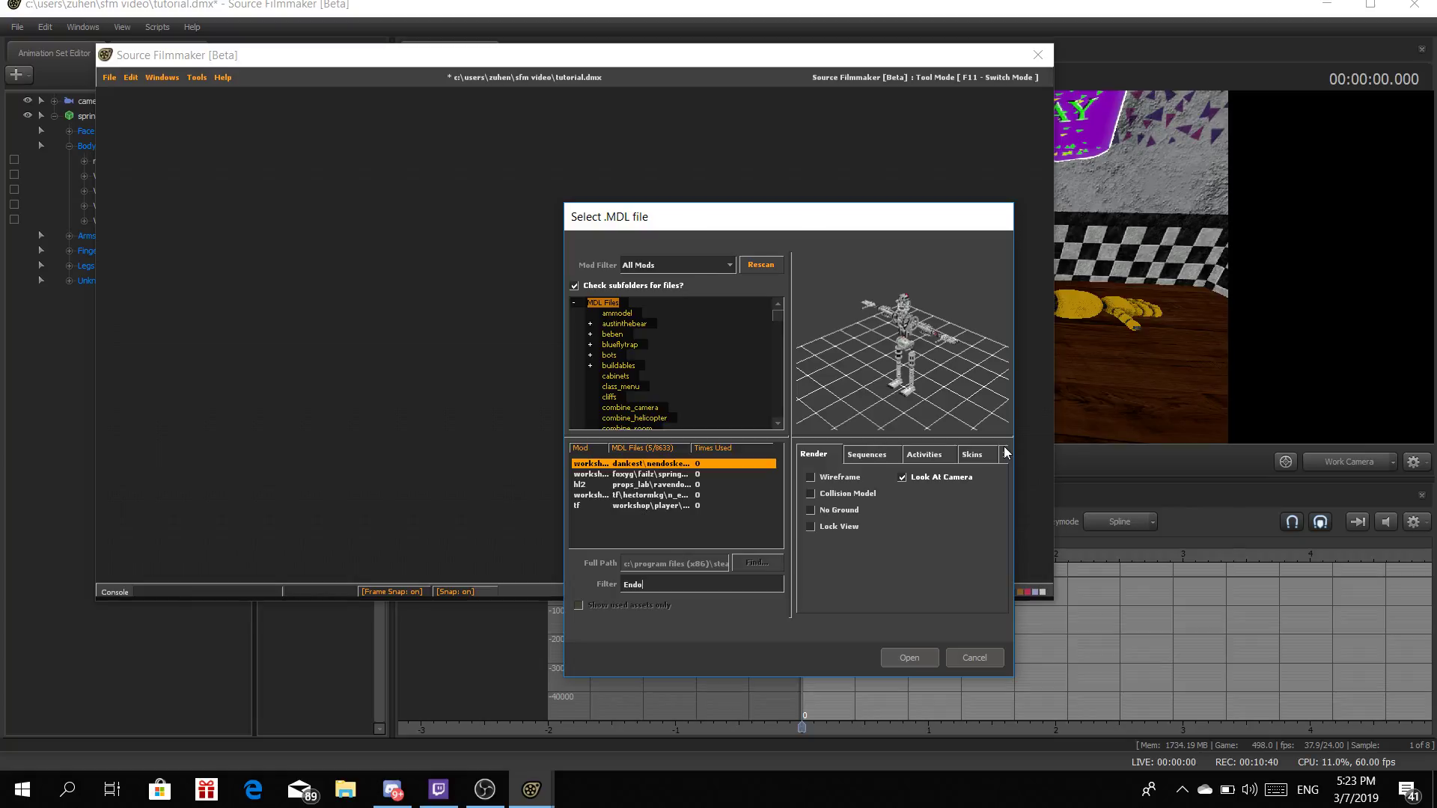
left_click(923, 650)
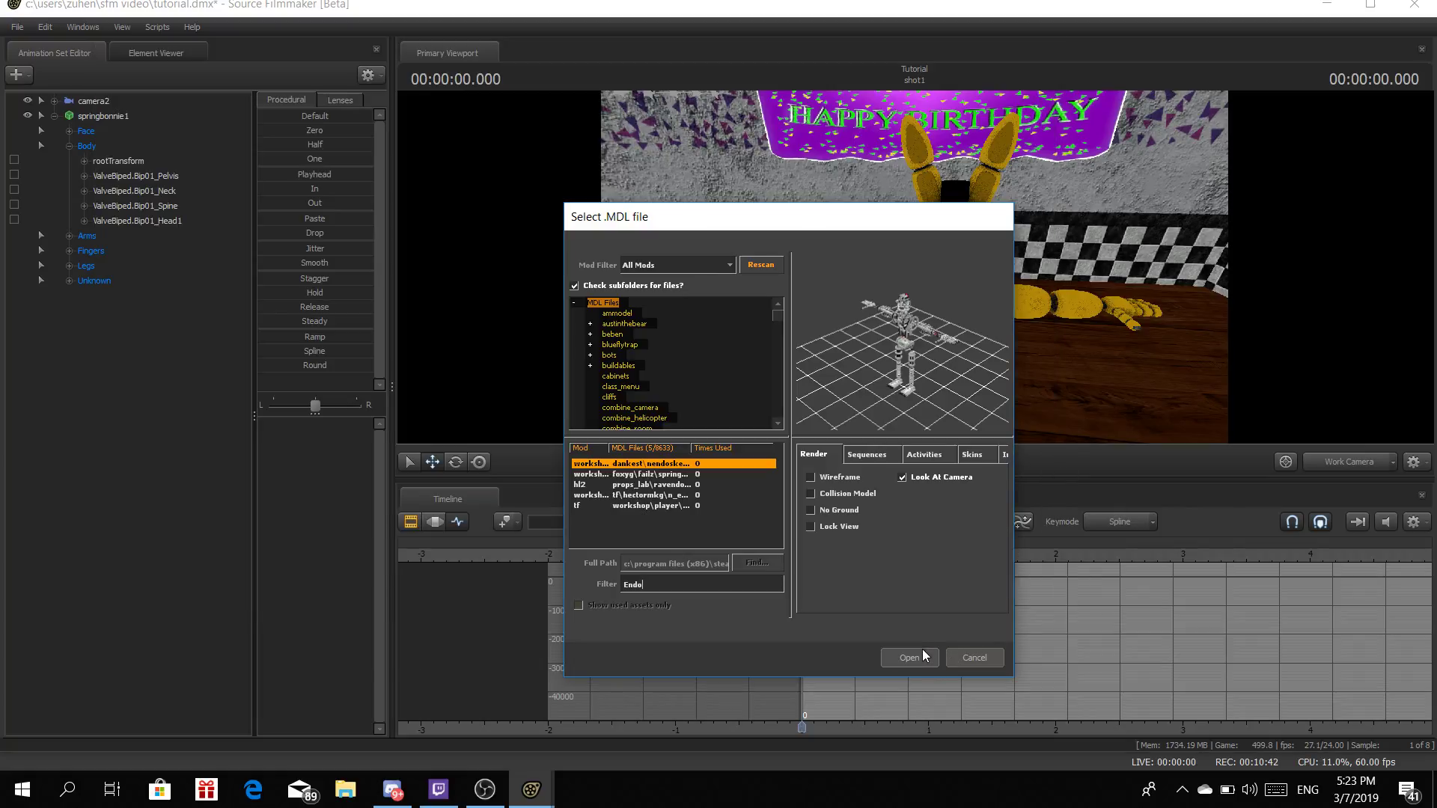
Move nendoskeleton1 by its rootTransform to a spot behind Springbonnie
left_click_drag(851, 294, 1064, 339)
key("s")
key("a")
key("w")
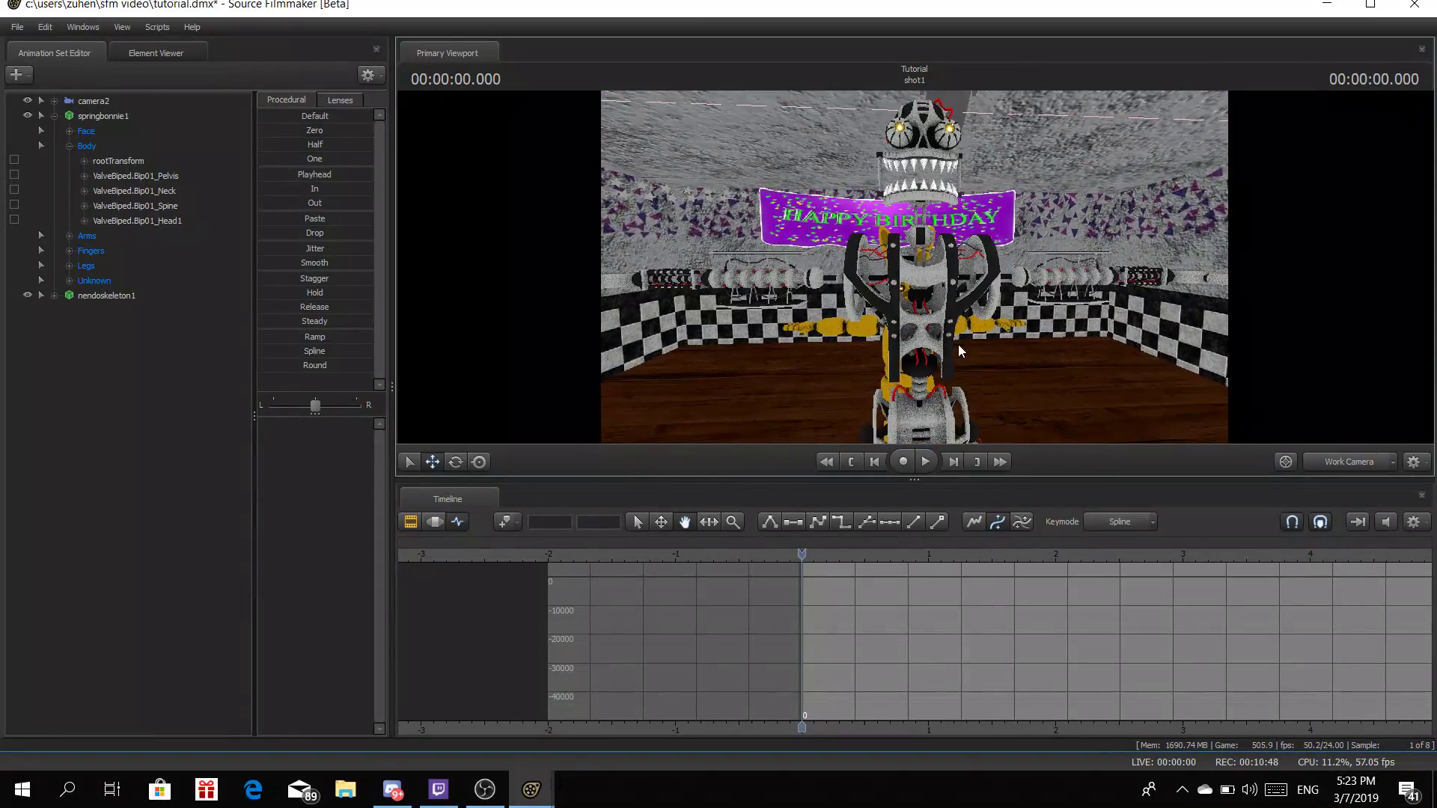
left_click(53, 296)
left_click(68, 311)
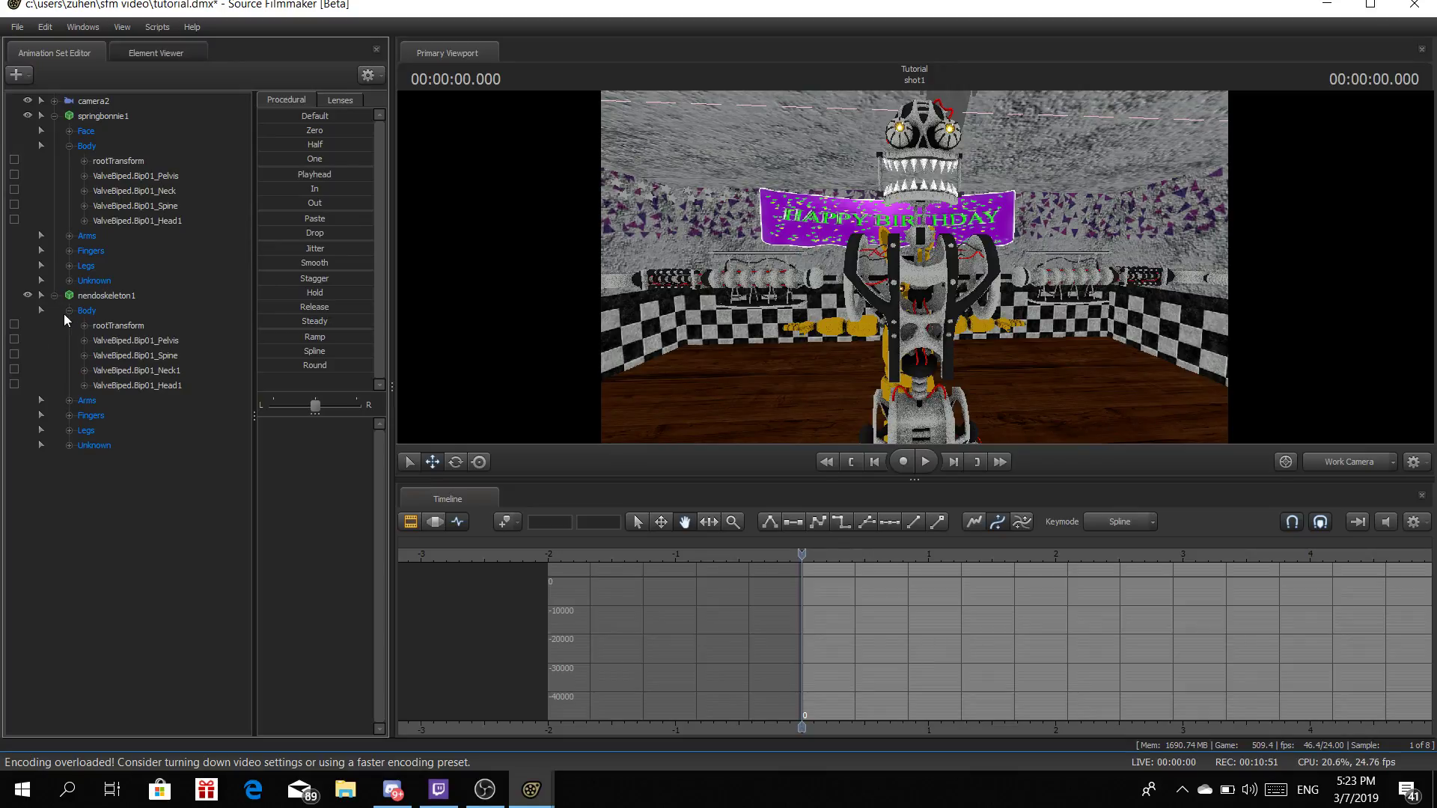
left_click(105, 326)
left_click_drag(898, 292, 717, 231)
left_click_drag(774, 168, 811, 212)
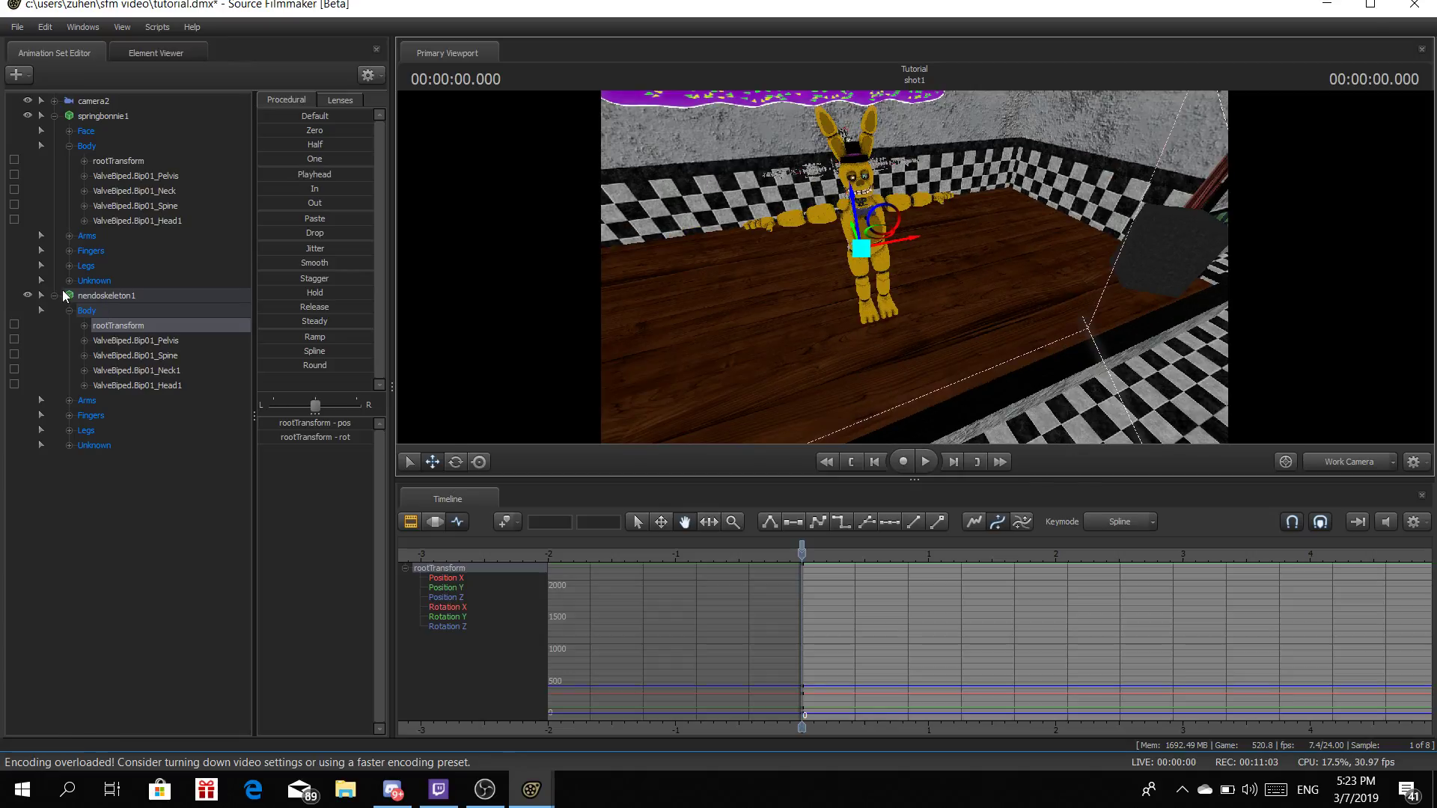
Add a scale control to nendoskeleton1's ValveBiped.Bip01_L_UpperArm and enlarge the arm with it
left_click(69, 400)
left_click(147, 415)
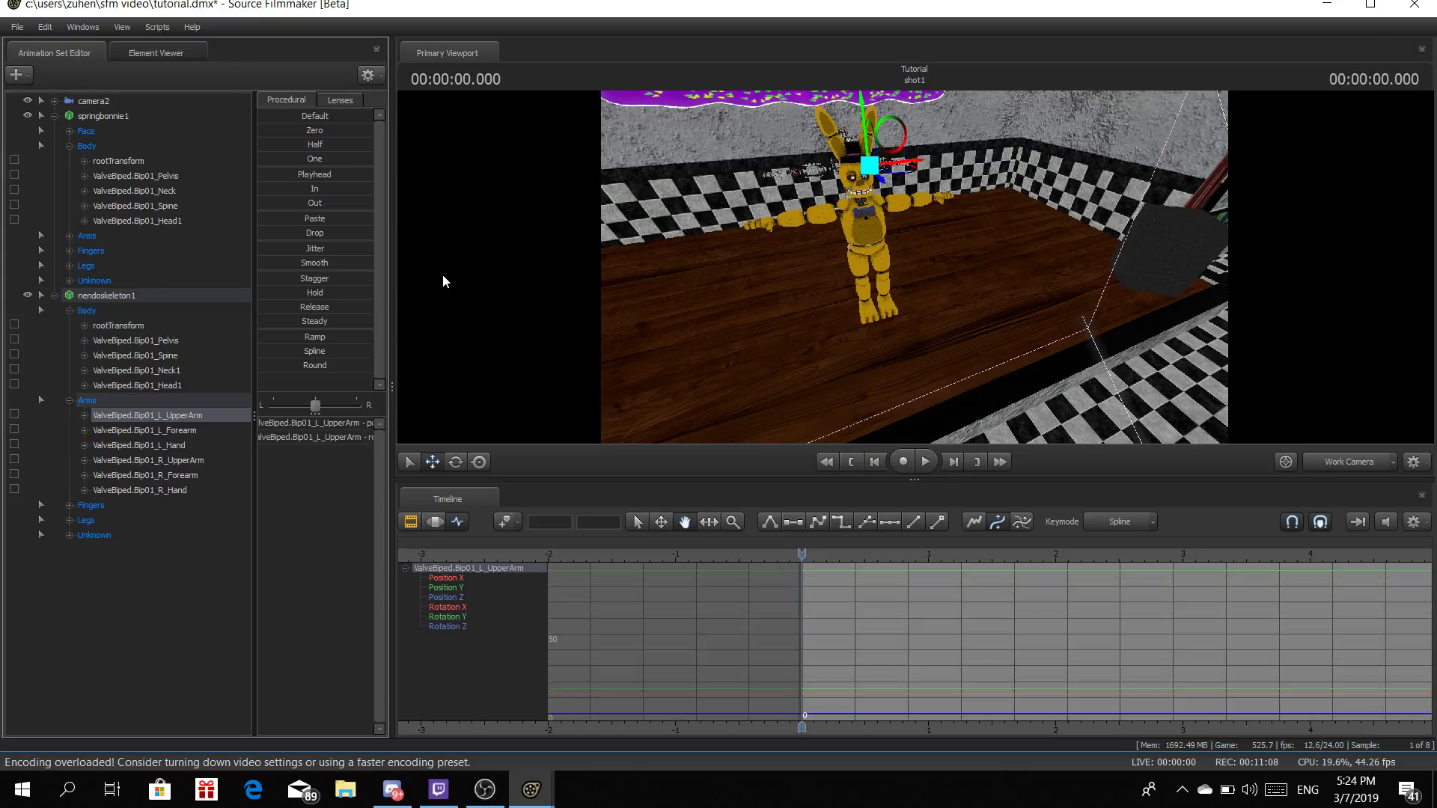
left_click_drag(1130, 228, 1074, 175)
key("w")
key("d")
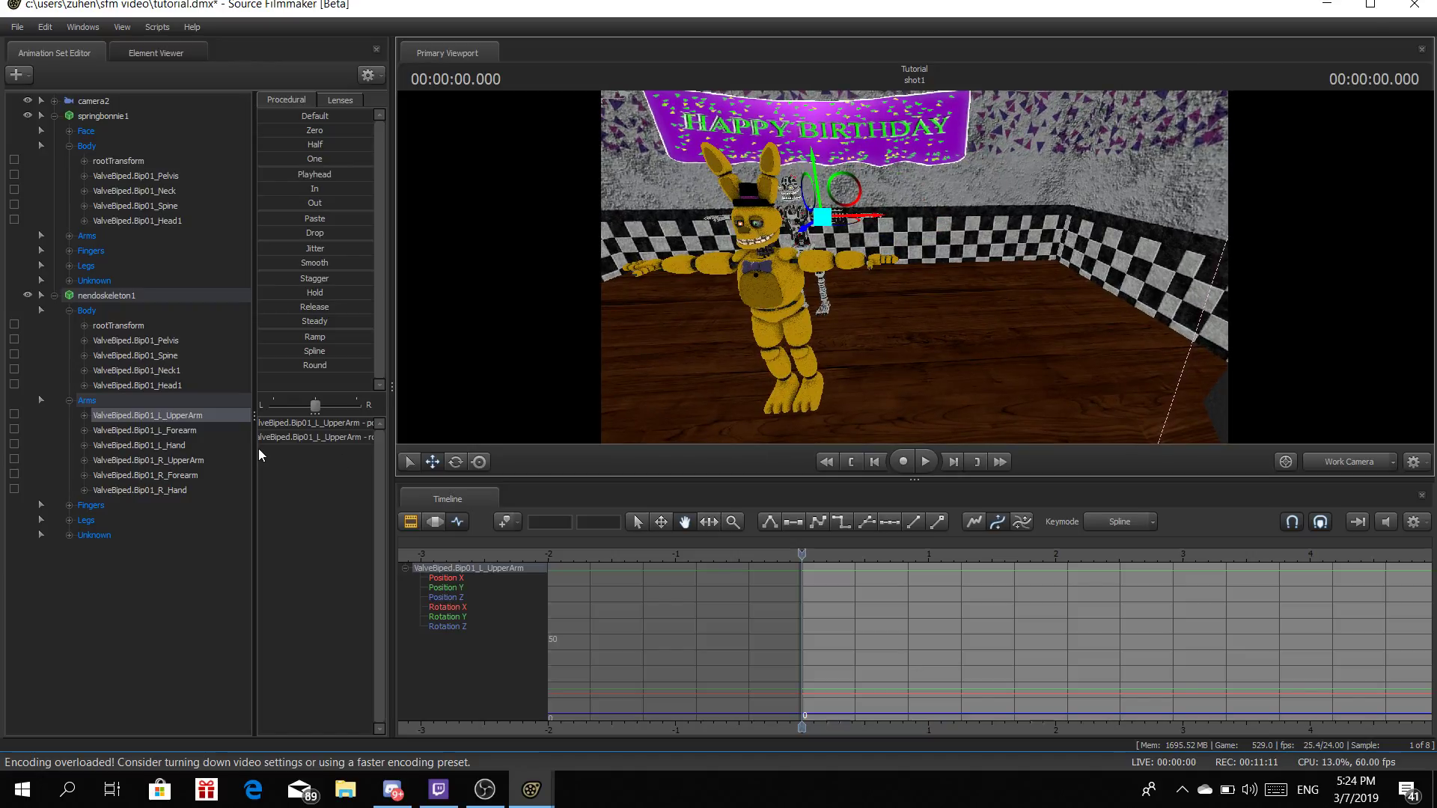
right_click(193, 415)
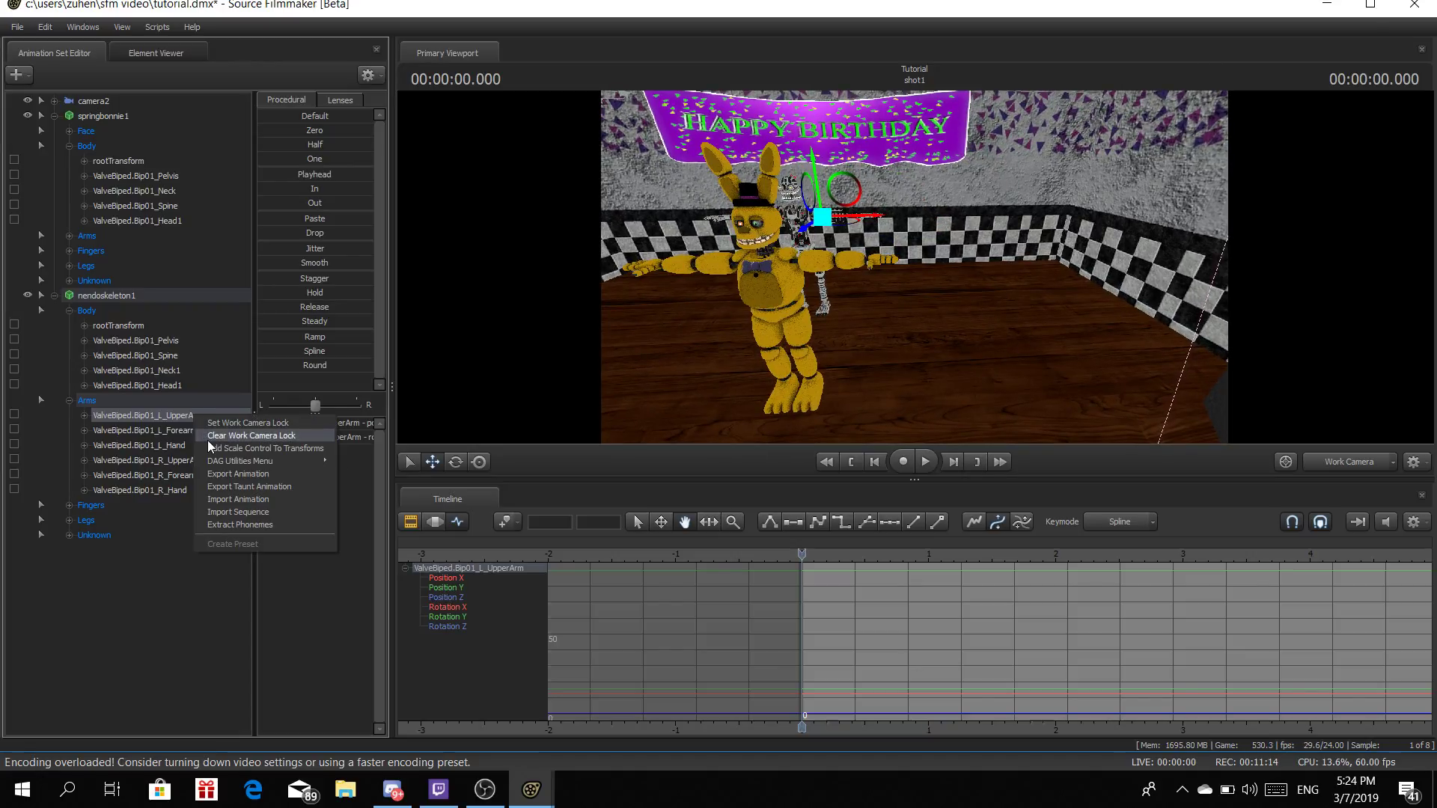
left_click(271, 448)
left_click(187, 506)
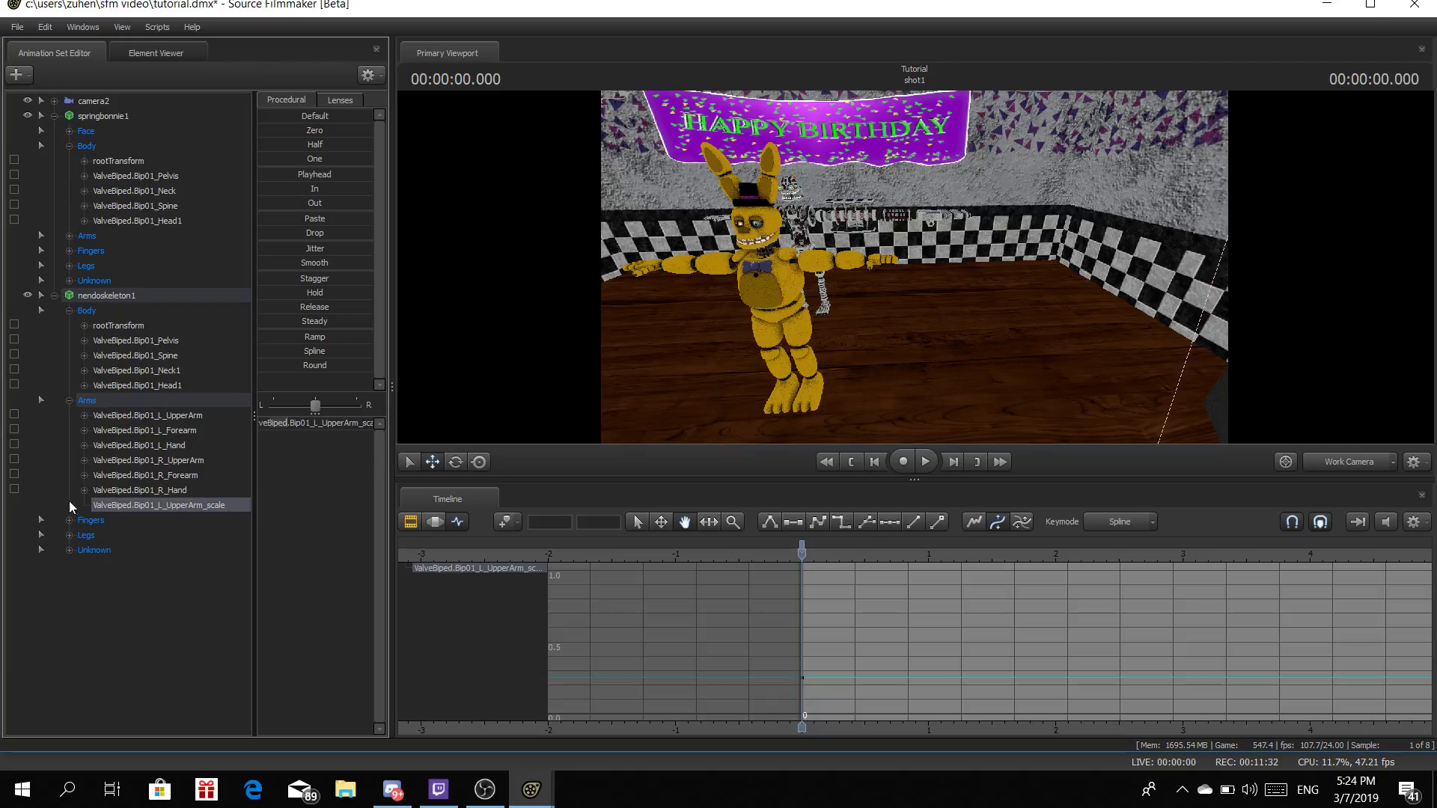
Move nendoskeleton1's ValveBiped.Bip01_L_UpperArm onto Springbonnie's left shoulder, aligning its depth from above
left_click(147, 415)
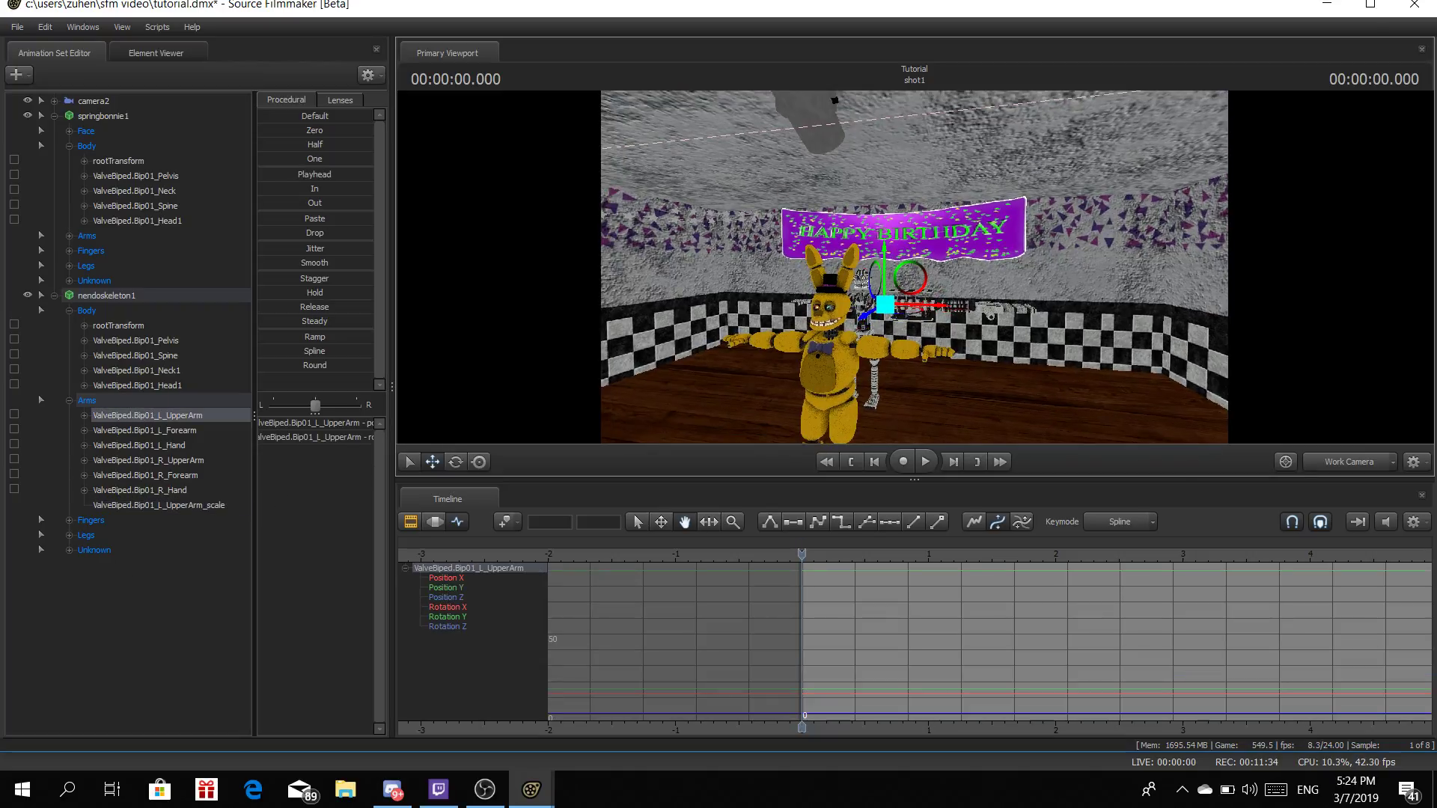
key("w")
left_click_drag(880, 248, 740, 359)
key("s")
left_click_drag(905, 276, 922, 225)
key("w")
key("s")
left_click_drag(913, 171, 893, 210)
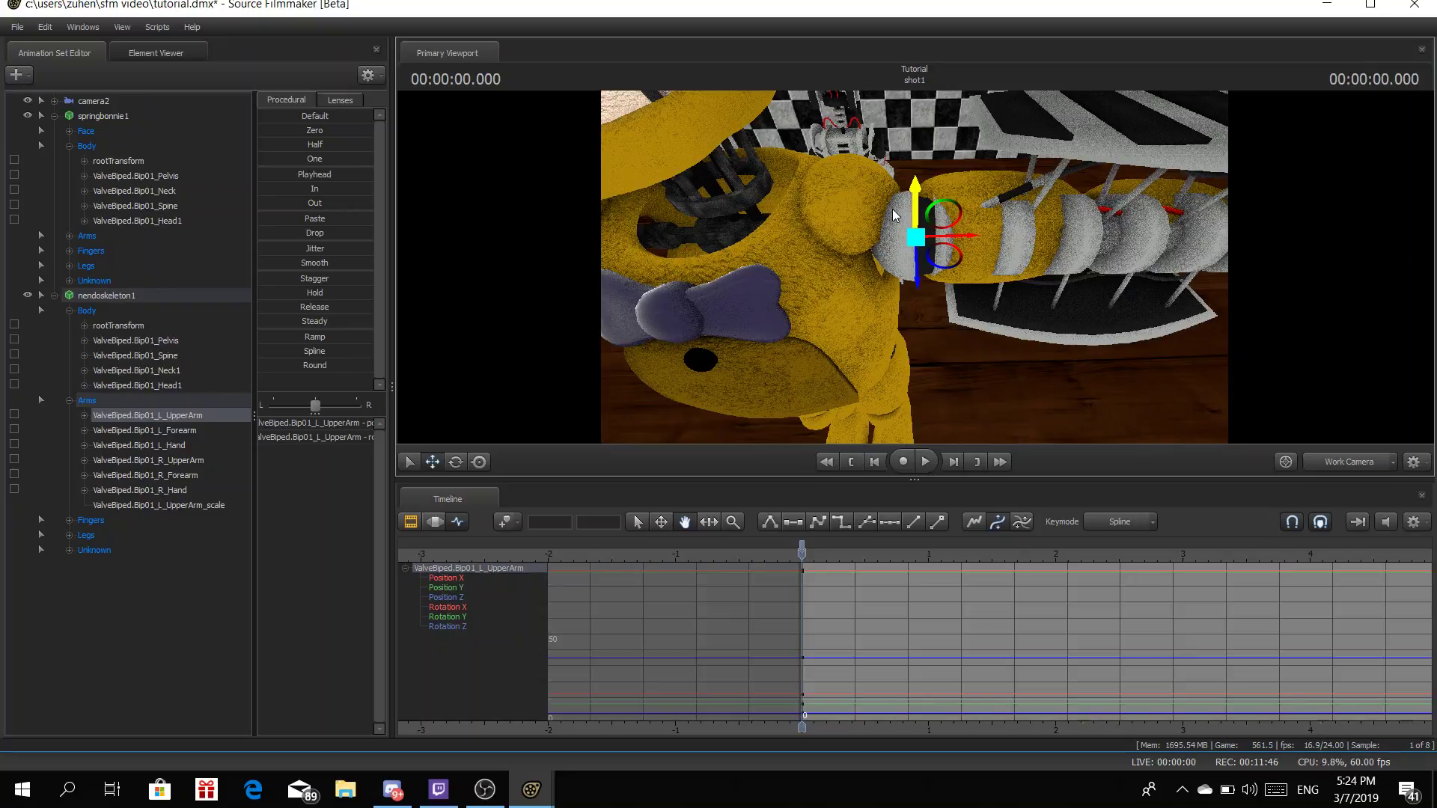
left_click_drag(916, 274, 914, 253)
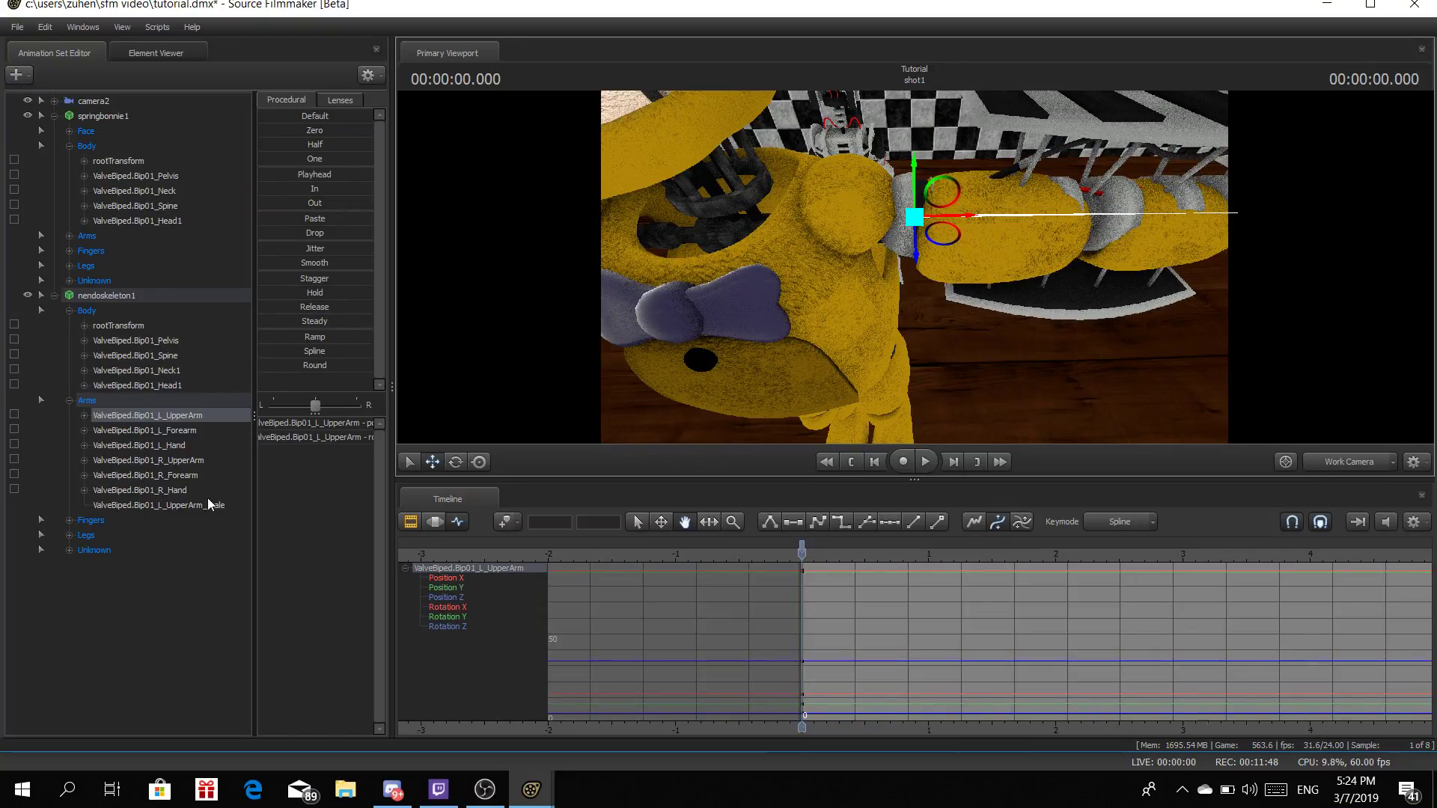
Rotate ValveBiped.Bip01_L_UpperArm so the endoskeleton arm angles upward from Springbonnie's shoulder
left_click(456, 462)
mouse_move(949, 244)
left_mouse_down()
mouse_move(972, 239)
mouse_move(979, 258)
mouse_move(973, 224)
mouse_move(958, 239)
mouse_move(928, 232)
left_mouse_up()
key("s")
key("w")
key("s")
key("d")
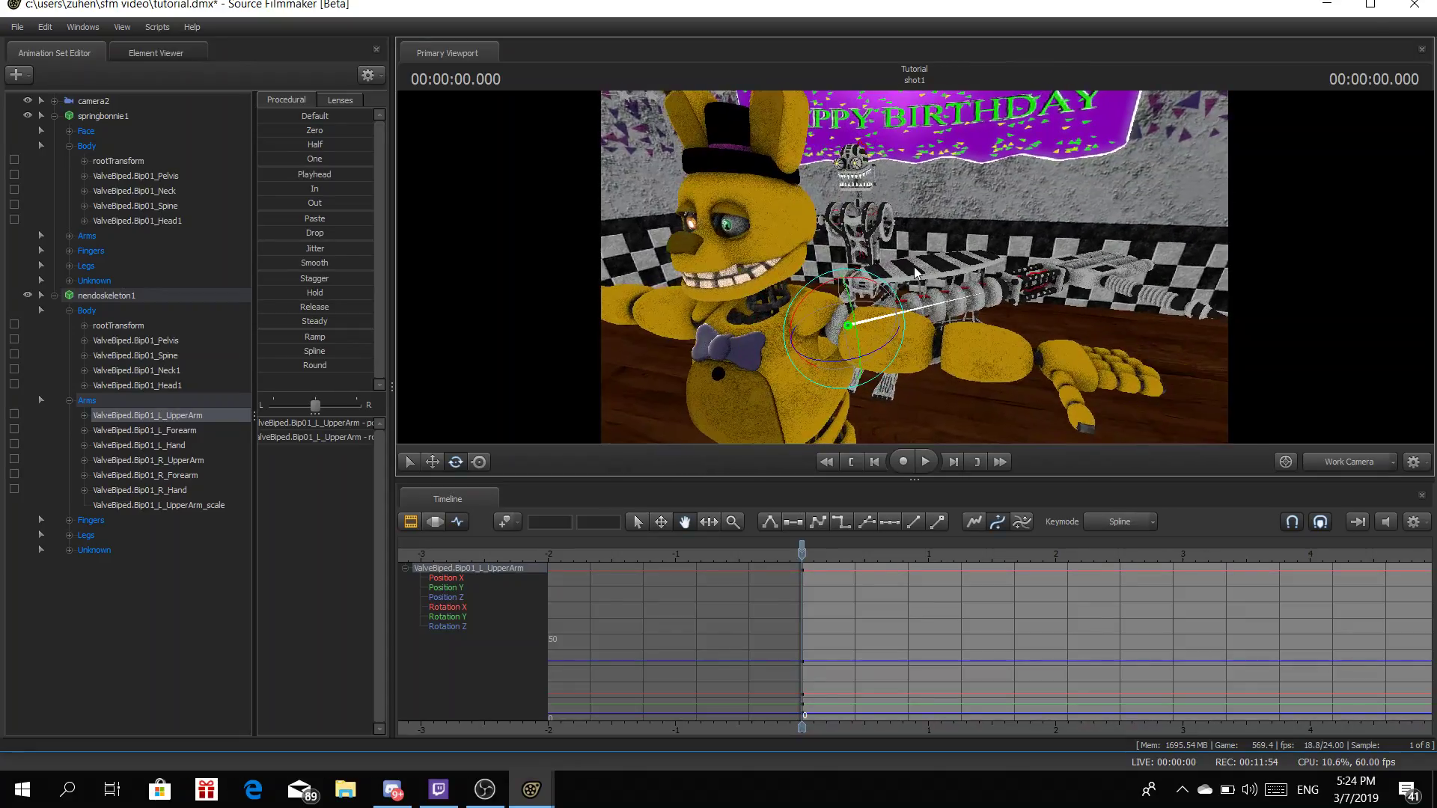
left_click_drag(815, 316, 776, 298)
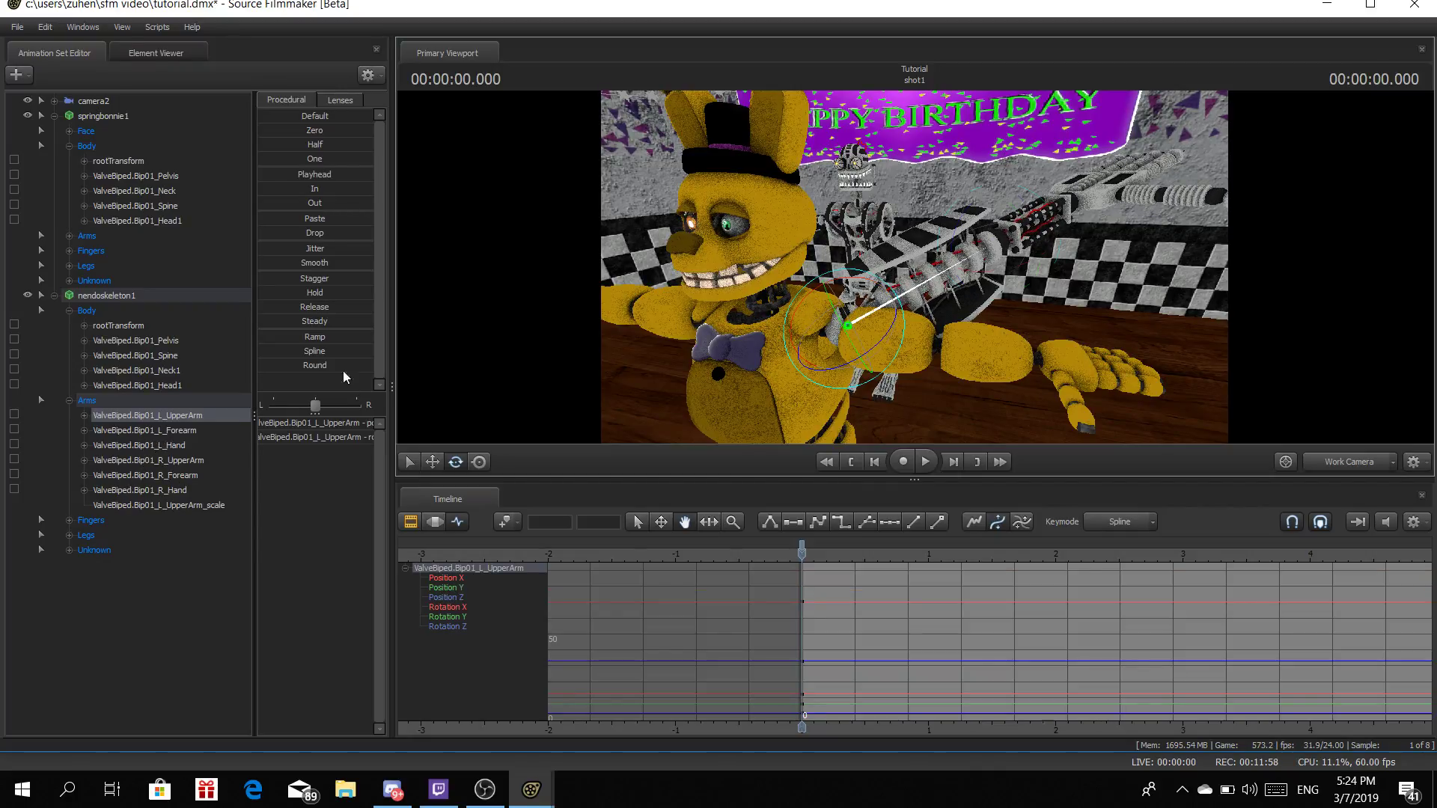
Rotate ValveBiped.Bip01_L_Forearm so the endoskeleton forearm bends upward at the elbow
left_click(1031, 241)
left_click_drag(1009, 274, 1004, 187)
key("s")
left_click_drag(1005, 180, 1044, 196)
key("w")
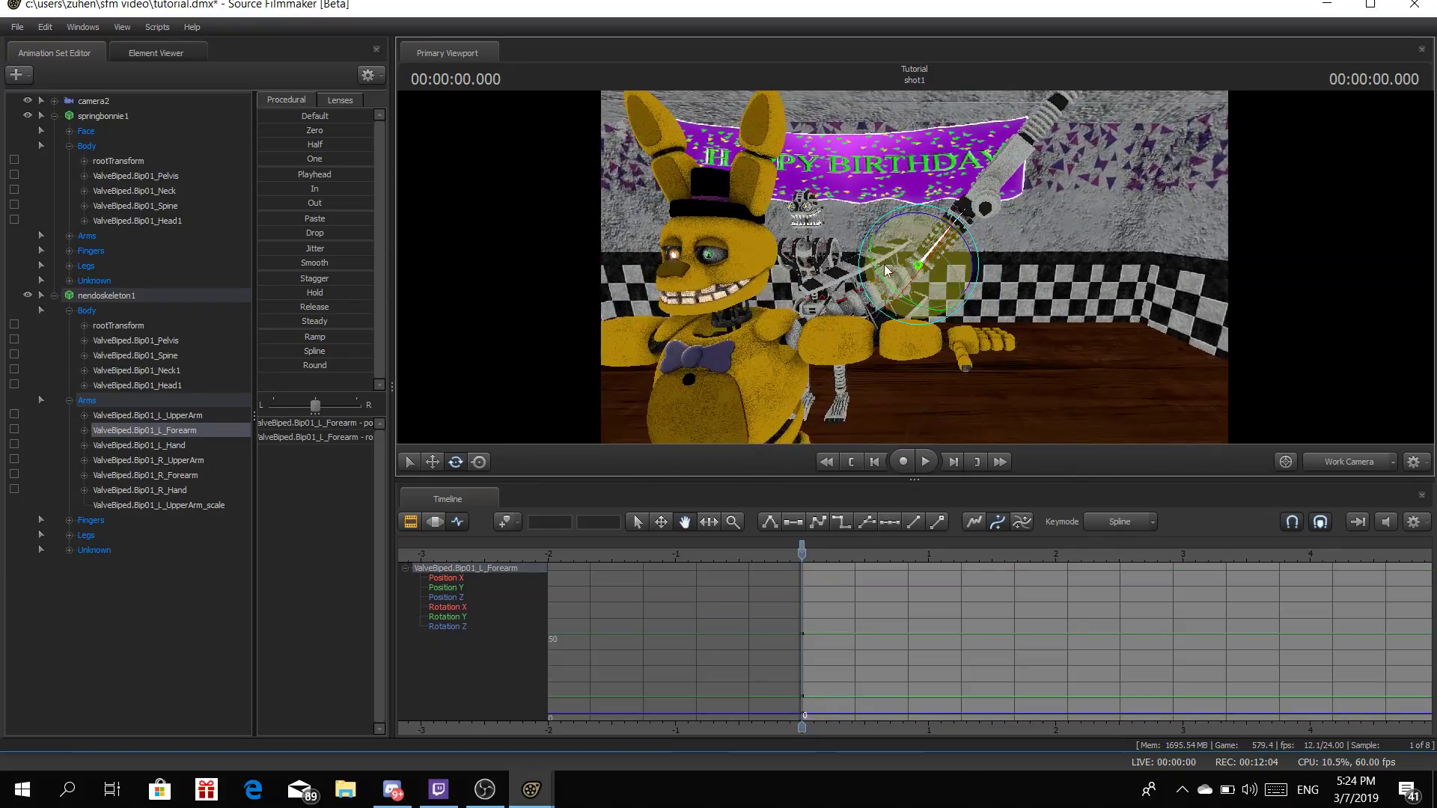
Rotate nendoskeleton1's ValveBiped.Bip01_L_Hand so the raised hand's palm and fingers are repositioned
left_click(196, 444)
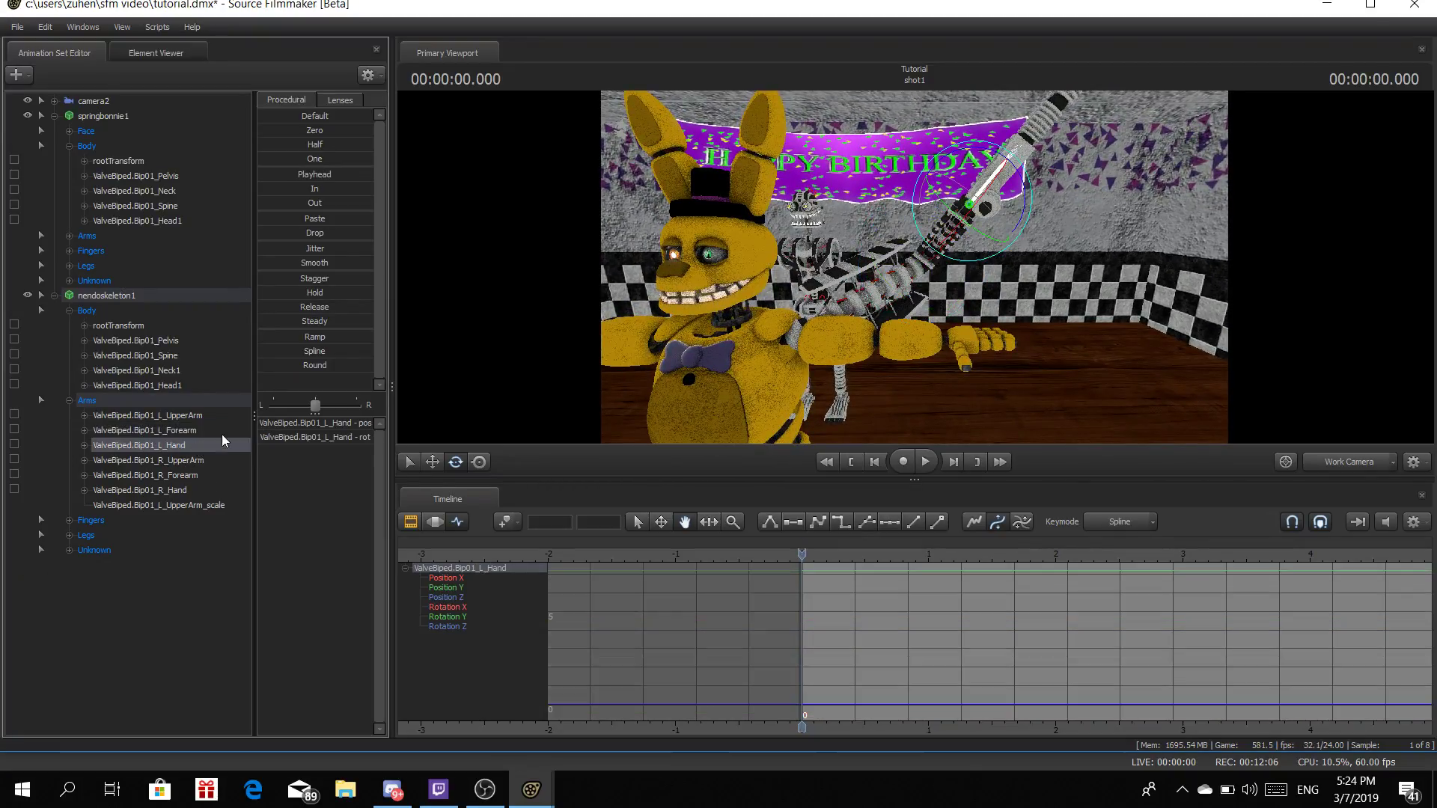
left_click_drag(982, 238, 962, 168)
left_click_drag(992, 236, 815, 367)
mouse_move(1046, 310)
left_mouse_down()
mouse_move(1021, 281)
mouse_move(1033, 273)
mouse_move(1047, 292)
mouse_move(1003, 367)
mouse_move(1011, 382)
mouse_move(1026, 314)
left_mouse_up()
Shift ValveBiped.Bip01_L_UpperArm to seat the endoskeleton arm at Springbonnie's shoulder, checking the fit up close and from the front
key("s")
key("w")
key("s")
key("w")
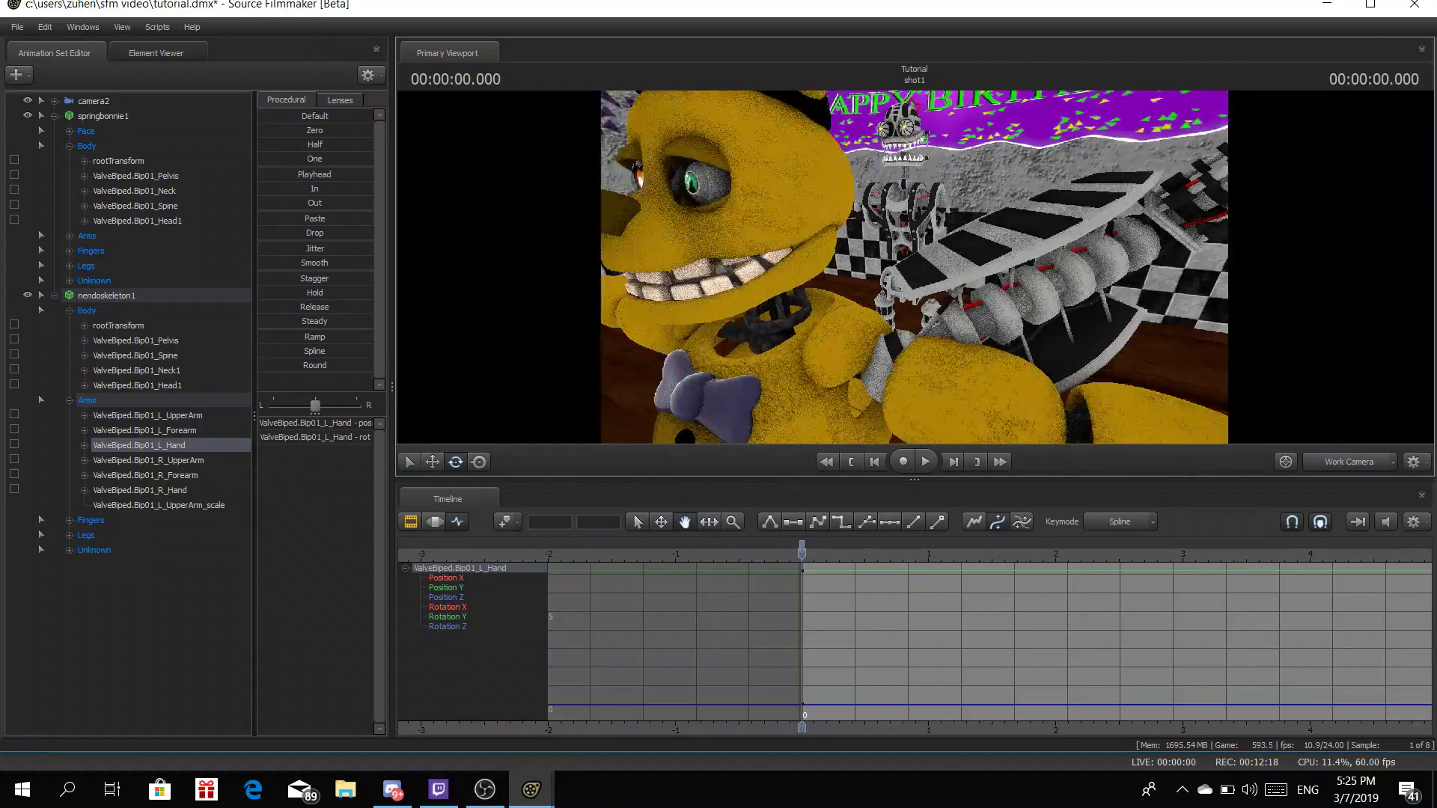
left_click_drag(895, 375, 913, 362)
key("s")
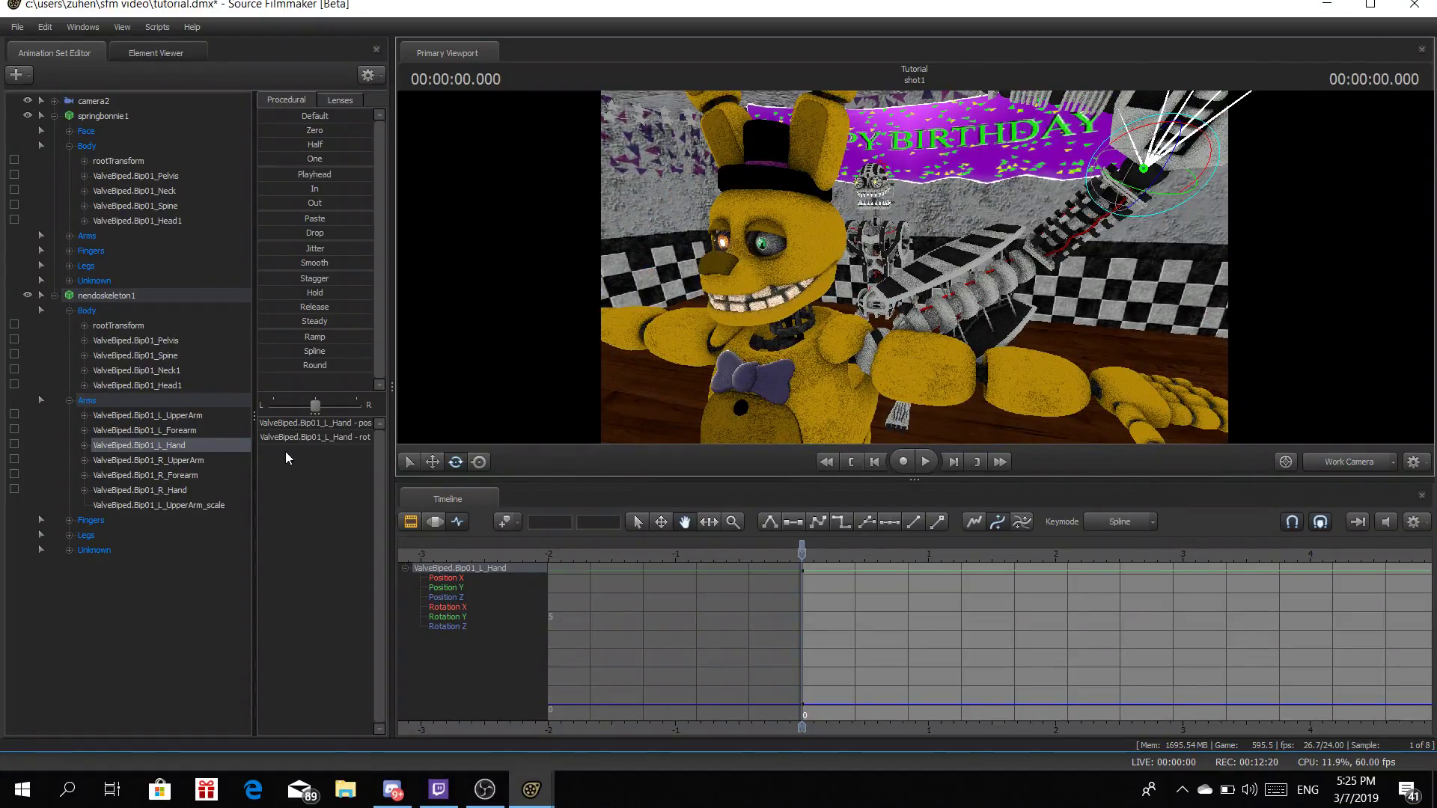
left_click(196, 416)
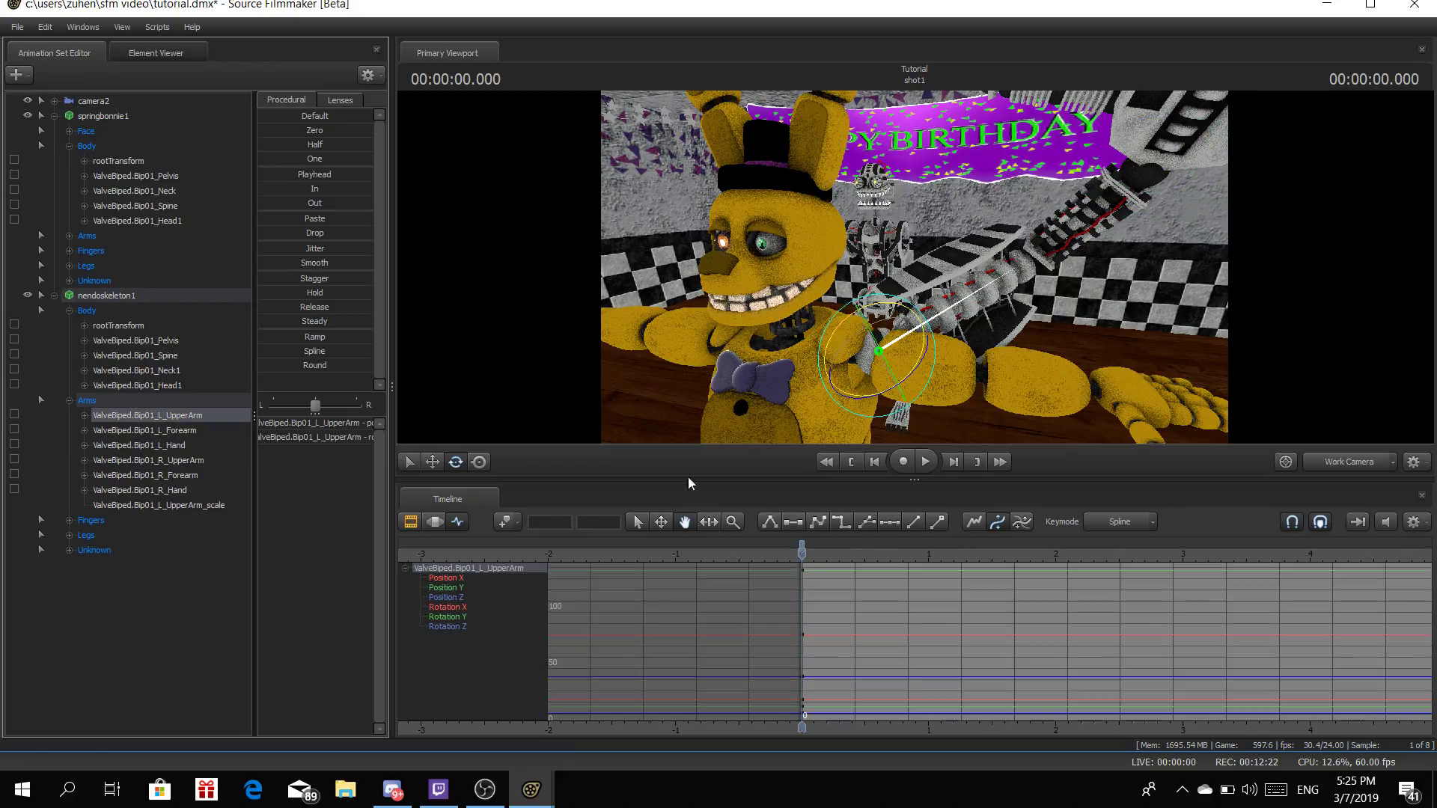
key("w")
left_click_drag(877, 318, 893, 354)
left_click_drag(1088, 325, 1087, 331)
key("s")
key("w")
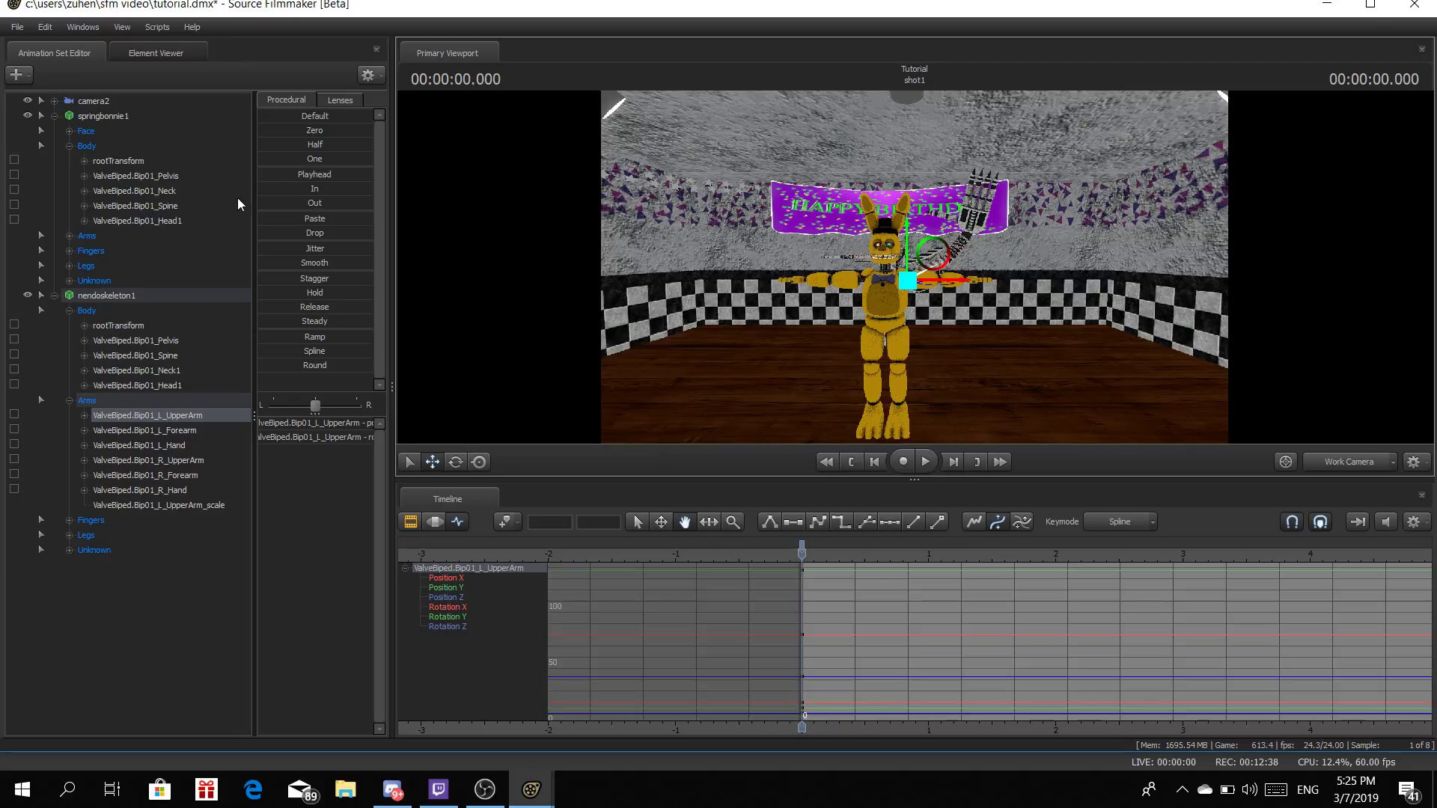
right_click_drag(955, 376, 991, 281)
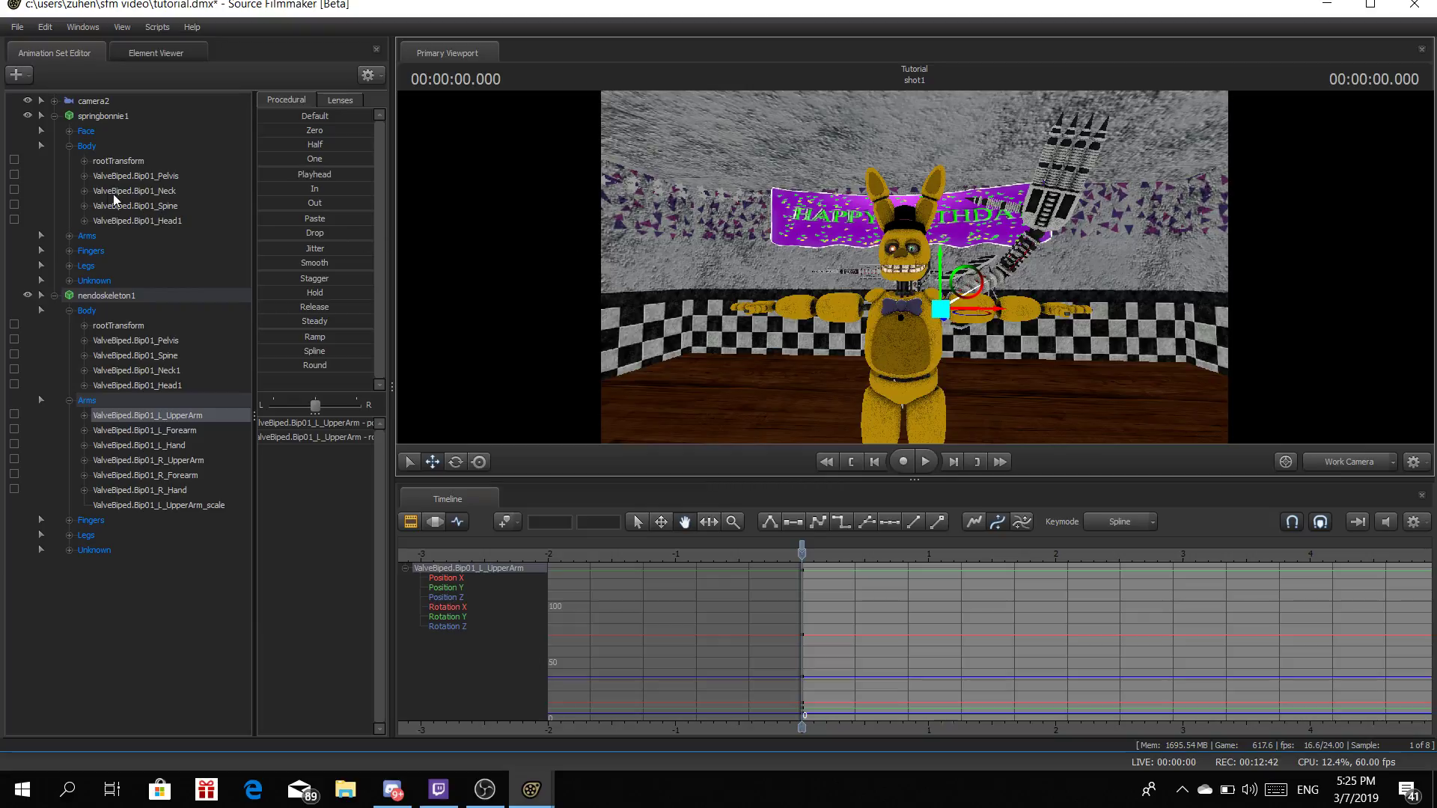
Lock nendoskeleton1's ValveBiped.Bip01_L_UpperArm to springbonnie1's ValveBiped.Bip01_Spine
left_click_drag(138, 206, 183, 419)
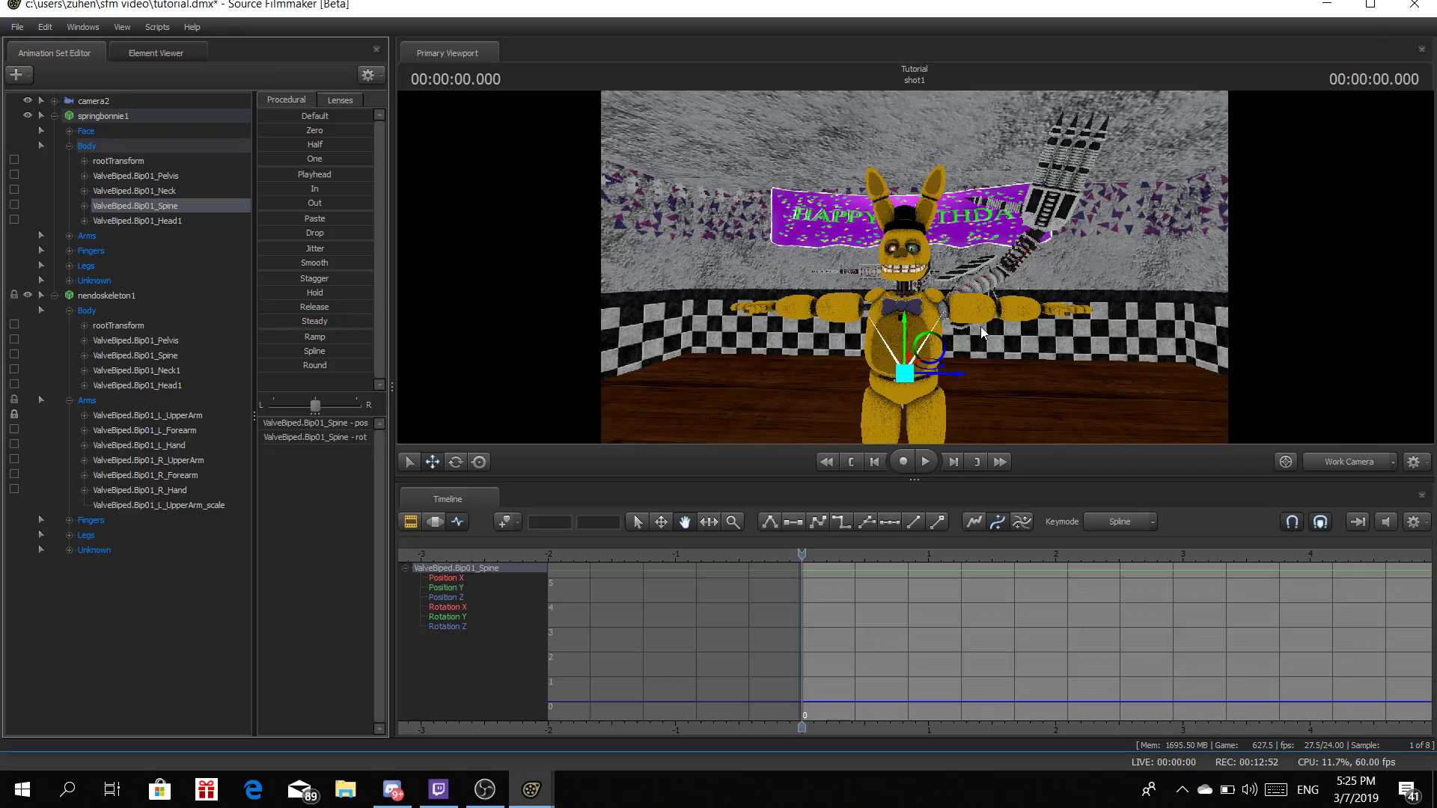
left_click_drag(784, 367, 893, 278)
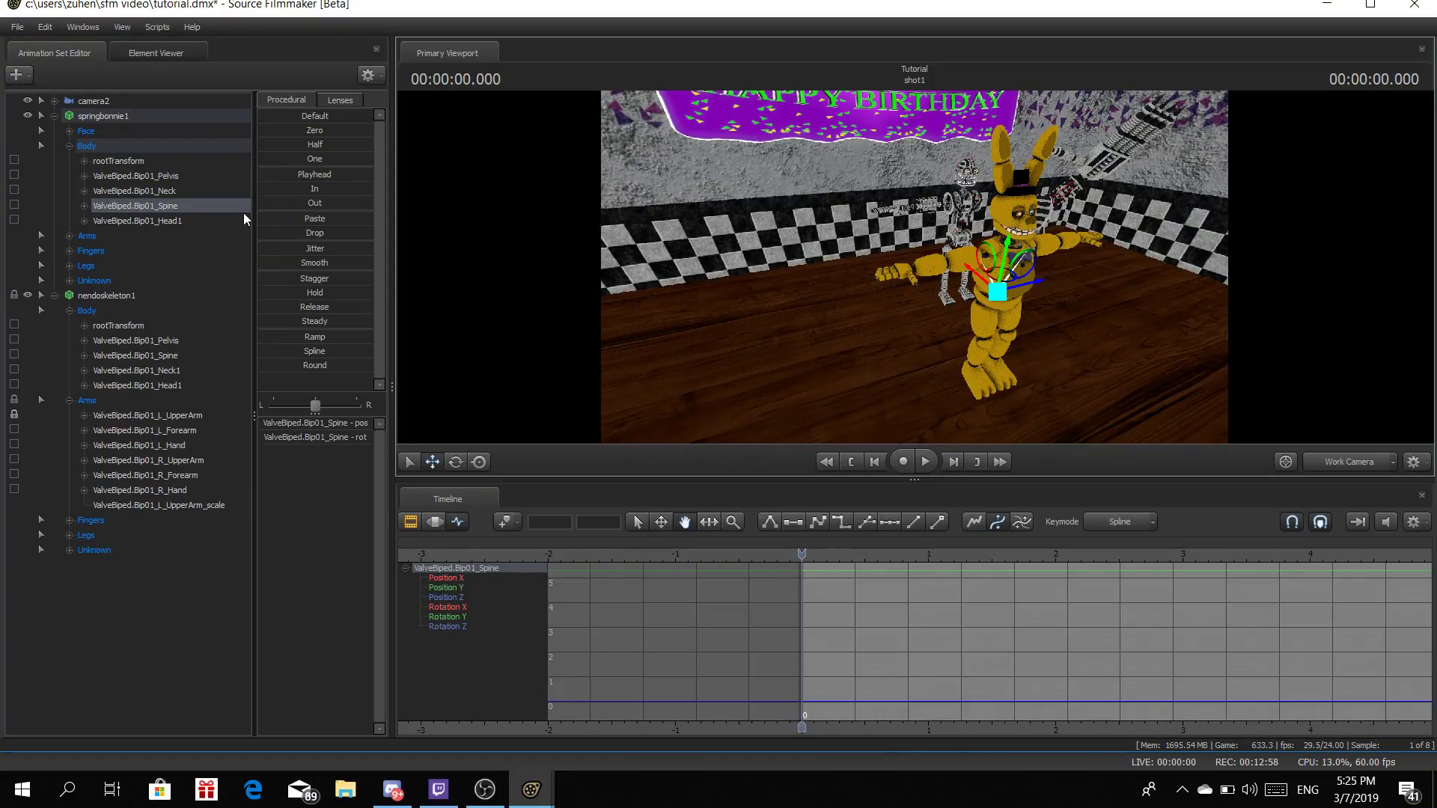
Add a scale control to nendoskeleton1's ValveBiped.Bip01_R_UpperArm and use it to enlarge the right arm
left_click(194, 458)
right_click(194, 458)
left_click(271, 491)
left_click(142, 520)
left_click_drag(260, 423, 280, 425)
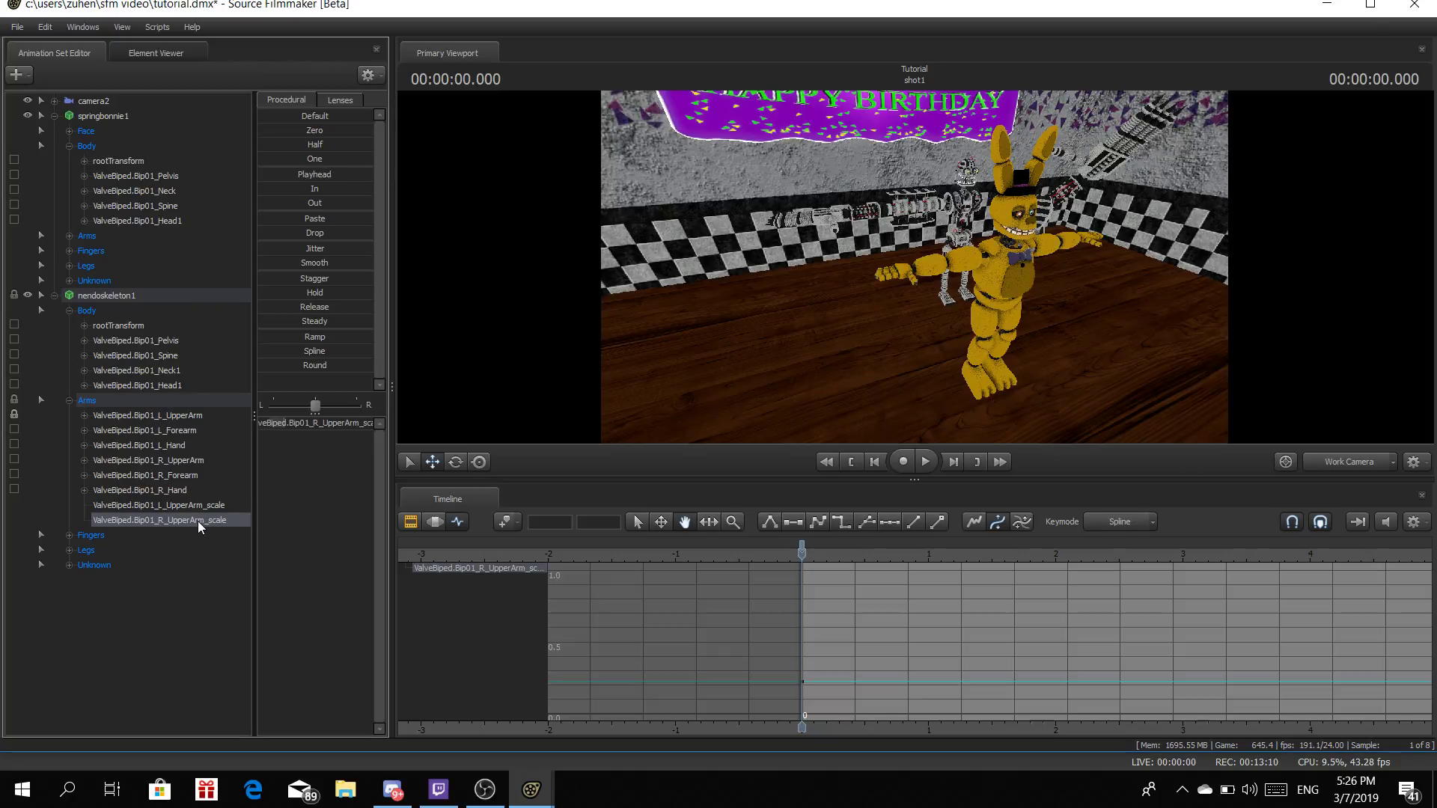
Move ValveBiped.Bip01_R_UpperArm so the enlarged endoskeleton arm sits at Springbonnie's right shoulder
left_click(167, 462)
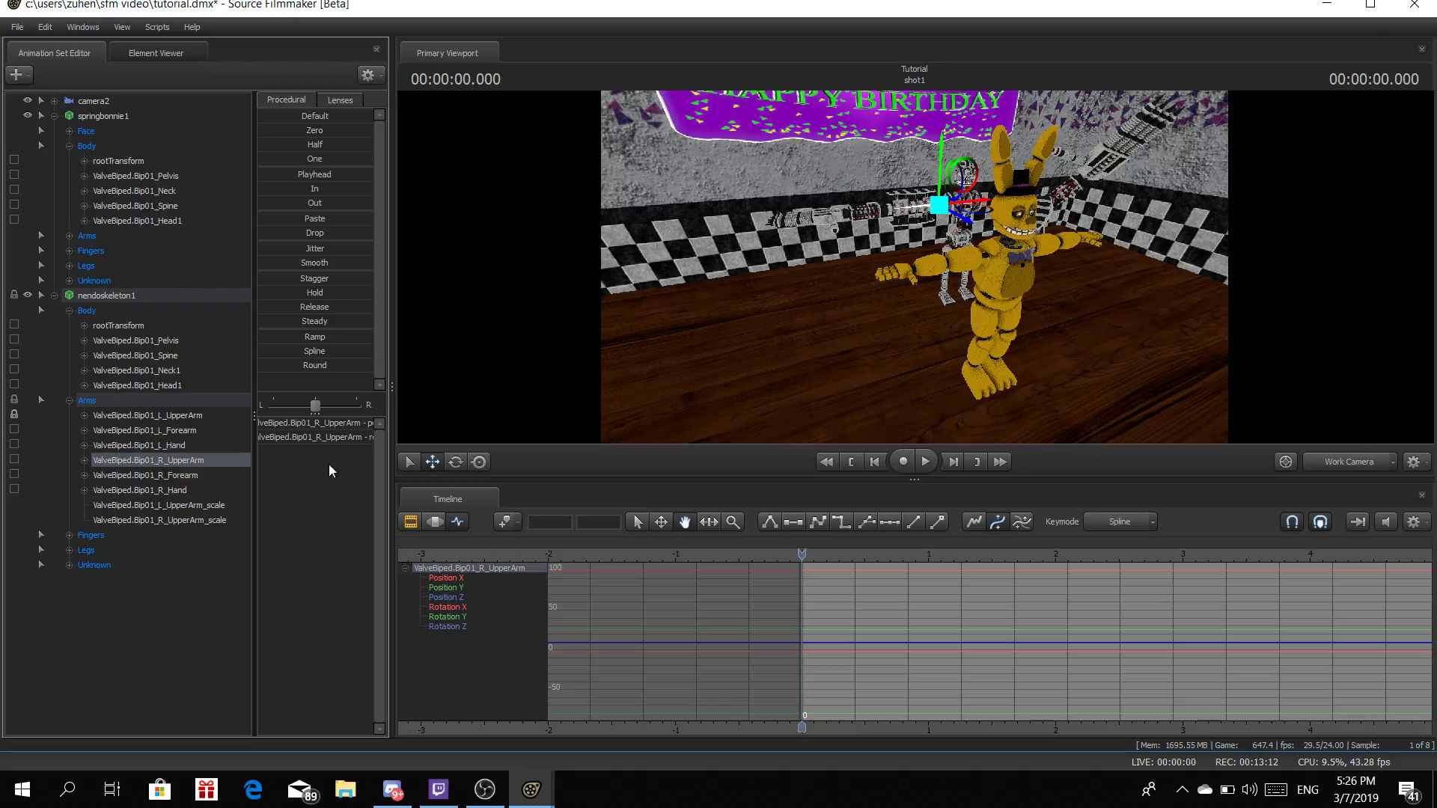
left_click_drag(961, 220, 978, 277)
left_click_drag(965, 315, 915, 268)
key("w")
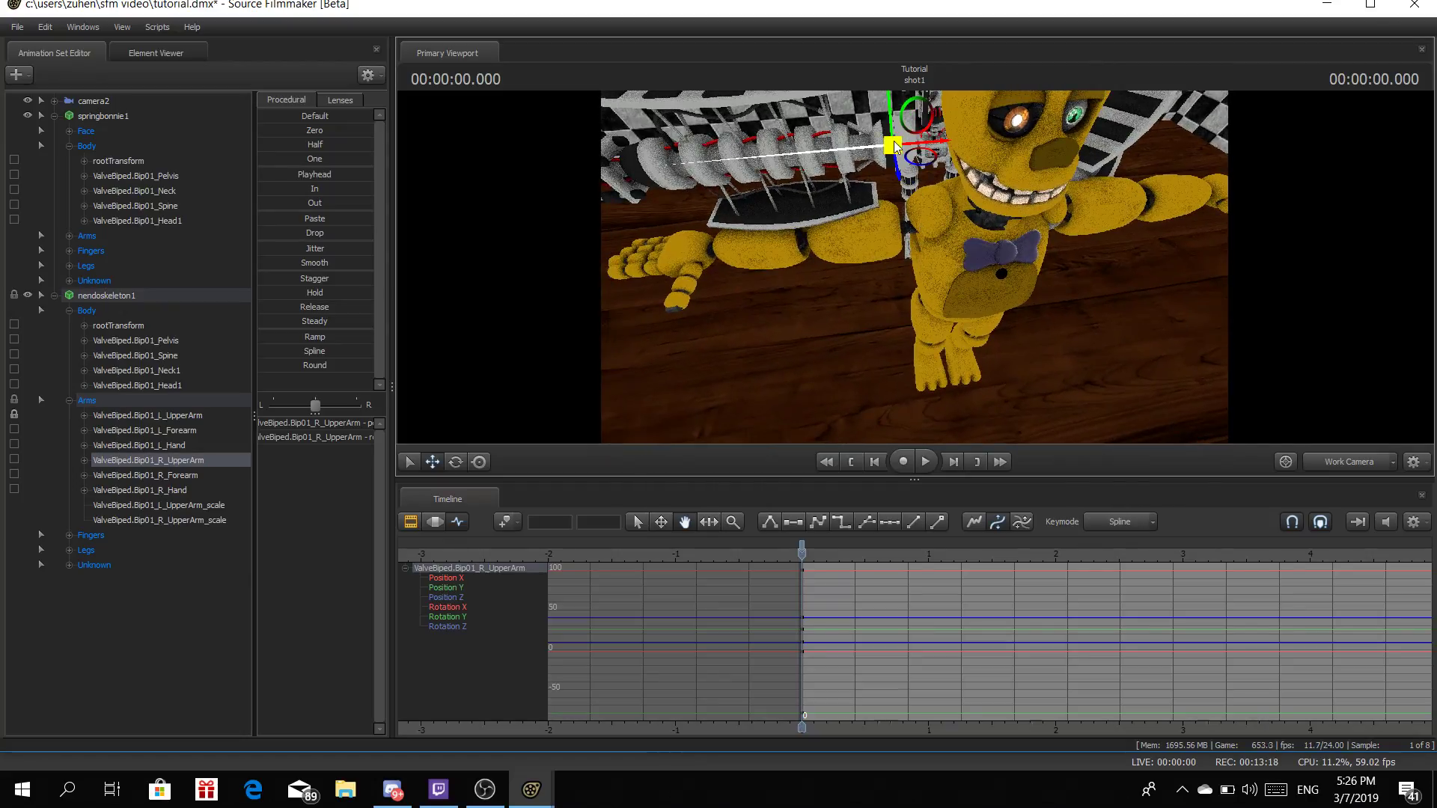
left_click_drag(897, 170, 898, 202)
left_click_drag(901, 238, 902, 282)
left_click_drag(949, 226, 959, 227)
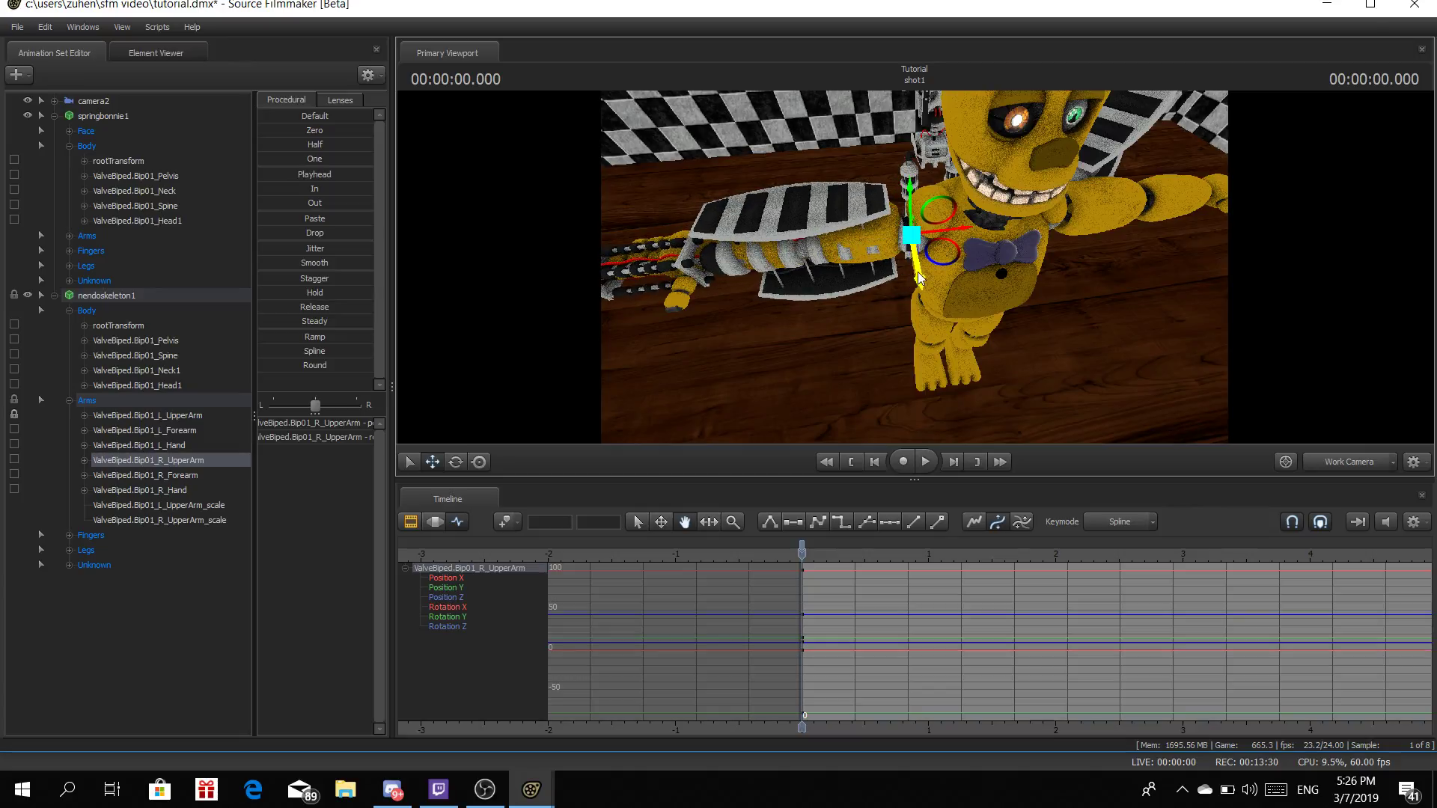
left_click_drag(919, 272, 918, 268)
Rotate ValveBiped.Bip01_R_UpperArm so the right endoskeleton arm angles upward and outward behind Springbonnie's shoulder
left_click(458, 465)
left_click_drag(758, 339, 902, 313)
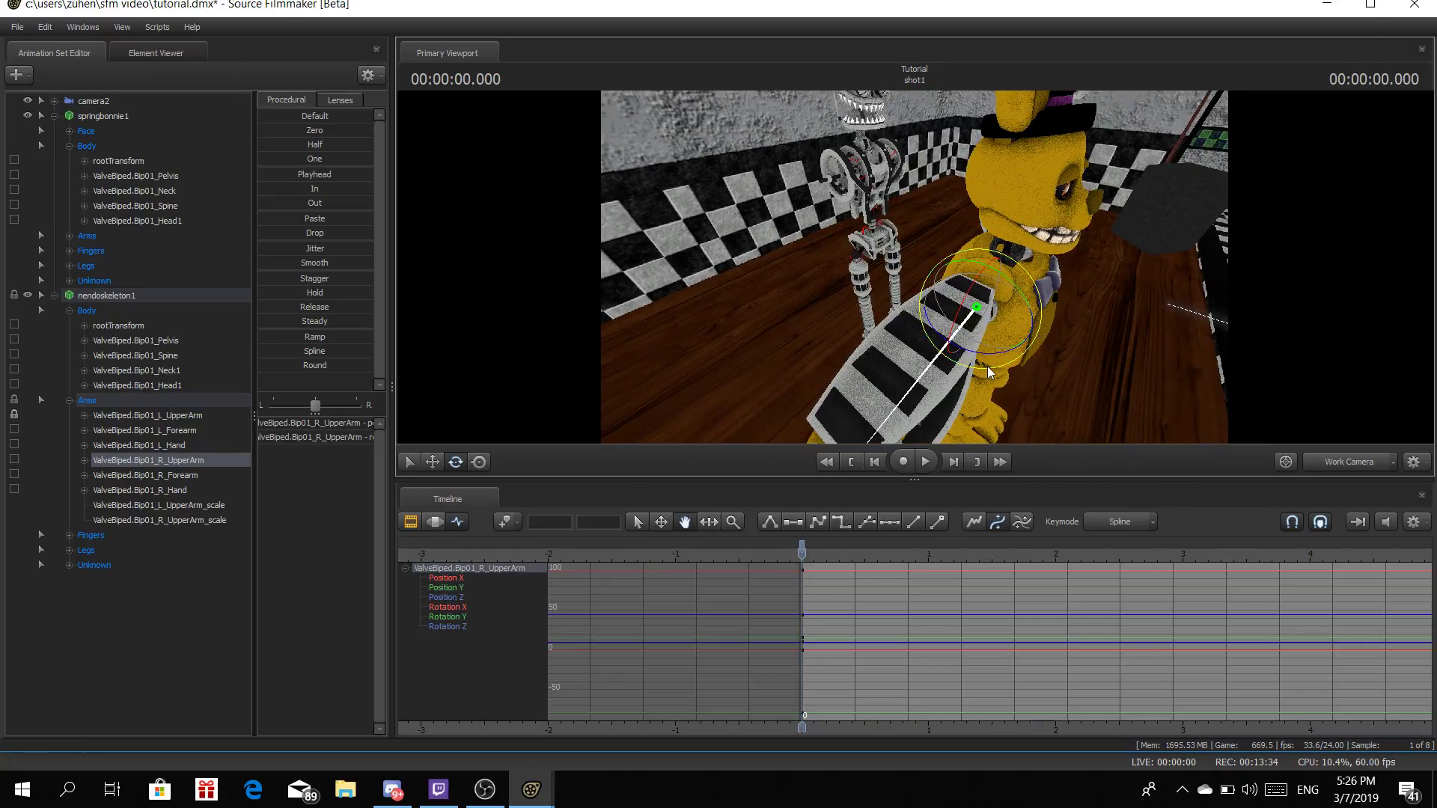
left_click_drag(992, 353, 937, 337)
left_click_drag(1033, 285, 828, 389)
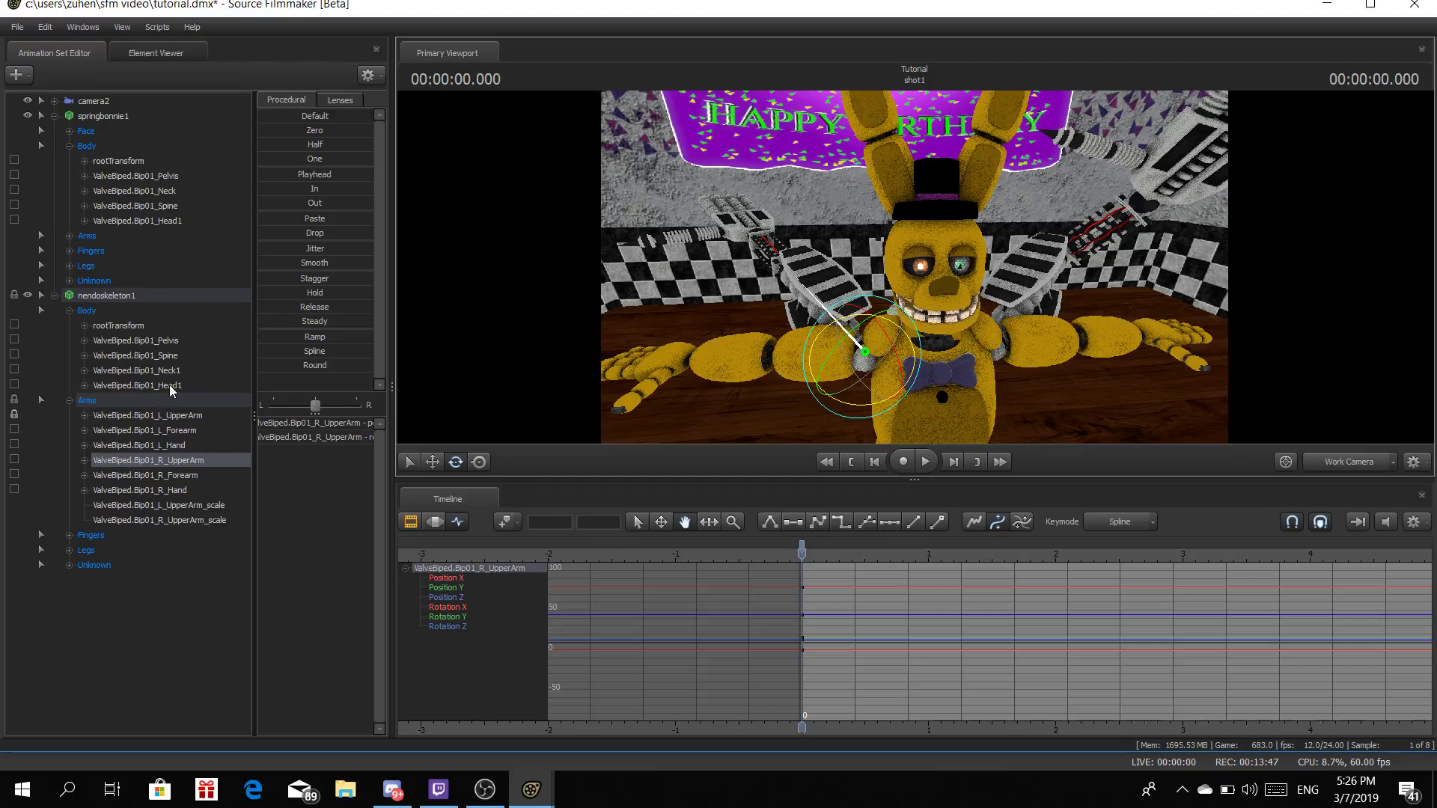
Rotate nendoskeleton1's ValveBiped.Bip01_R_Forearm and ValveBiped.Bip01_R_Hand so the right arm and hand are raised like the left one
left_click(187, 477)
left_click_drag(808, 303, 643, 281)
left_click(186, 490)
left_click_drag(713, 232, 738, 142)
key("s")
left_click_drag(518, 394, 522, 451)
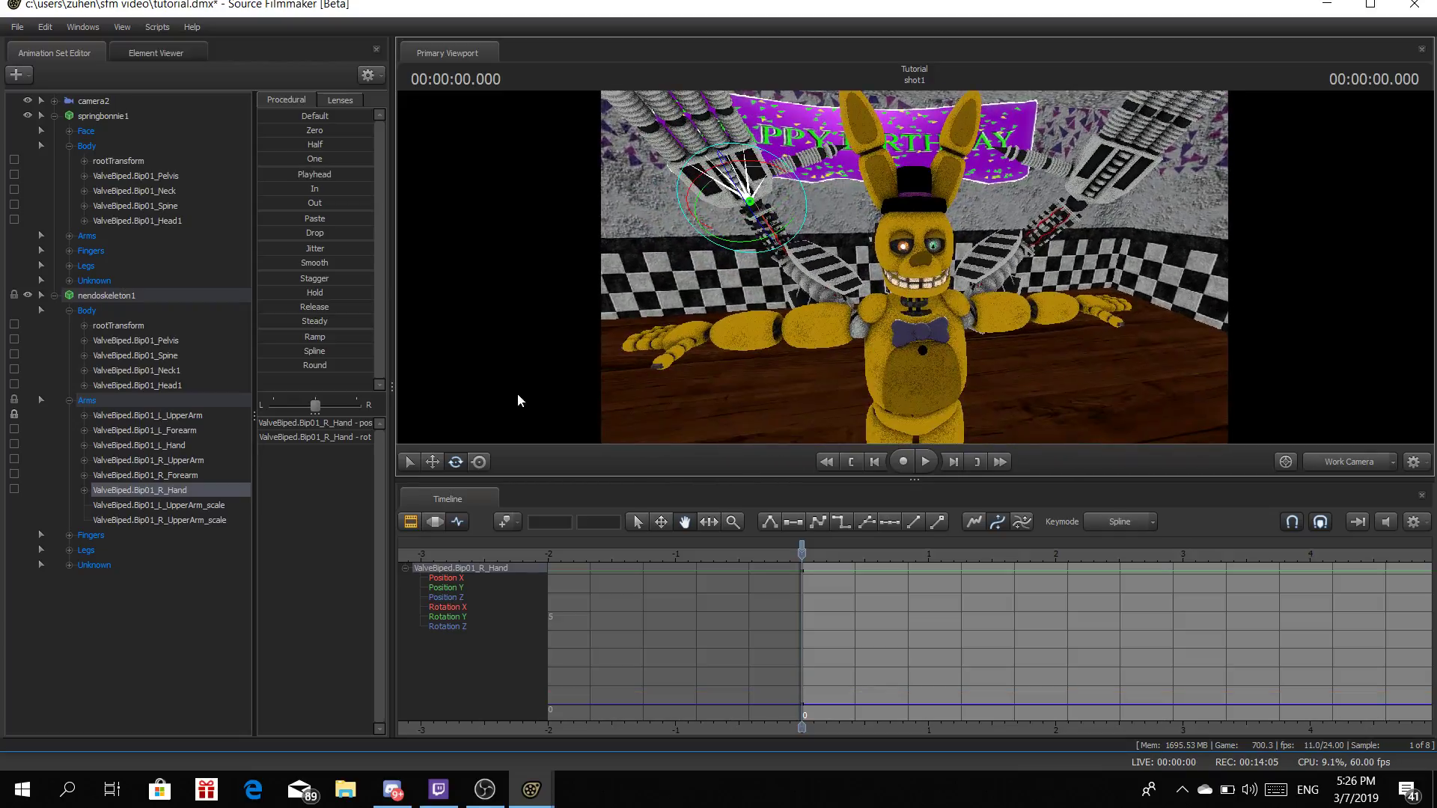
Lock nendoskeleton1's ValveBiped.Bip01_R_UpperArm to springbonnie1's ValveBiped.Bip01_Spine
left_click(173, 460)
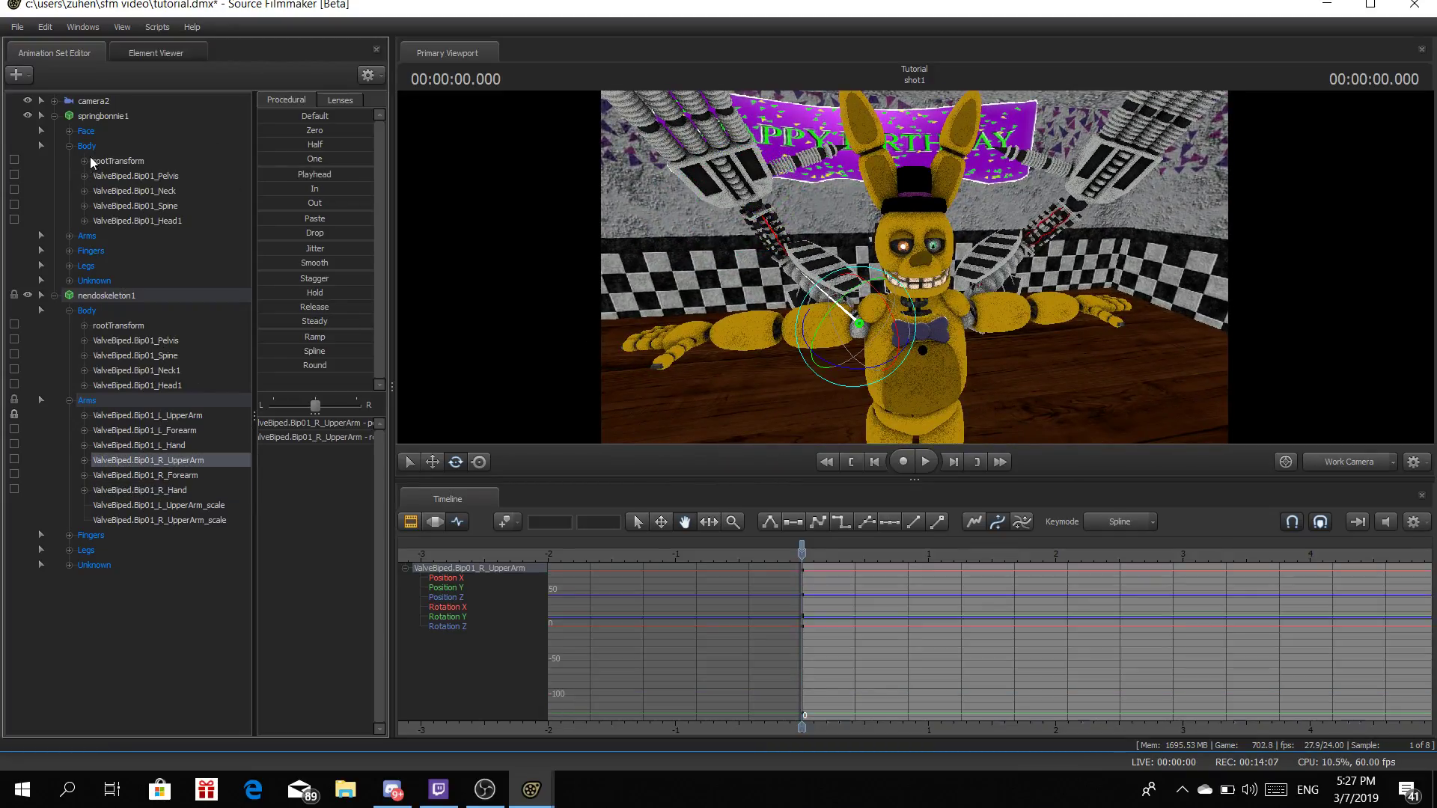
left_click(137, 207)
left_click_drag(129, 465, 178, 462)
Move nendoskeleton1's rootTransform down so the rest of the endoskeleton body drops out of sight below the floor
left_click(94, 326)
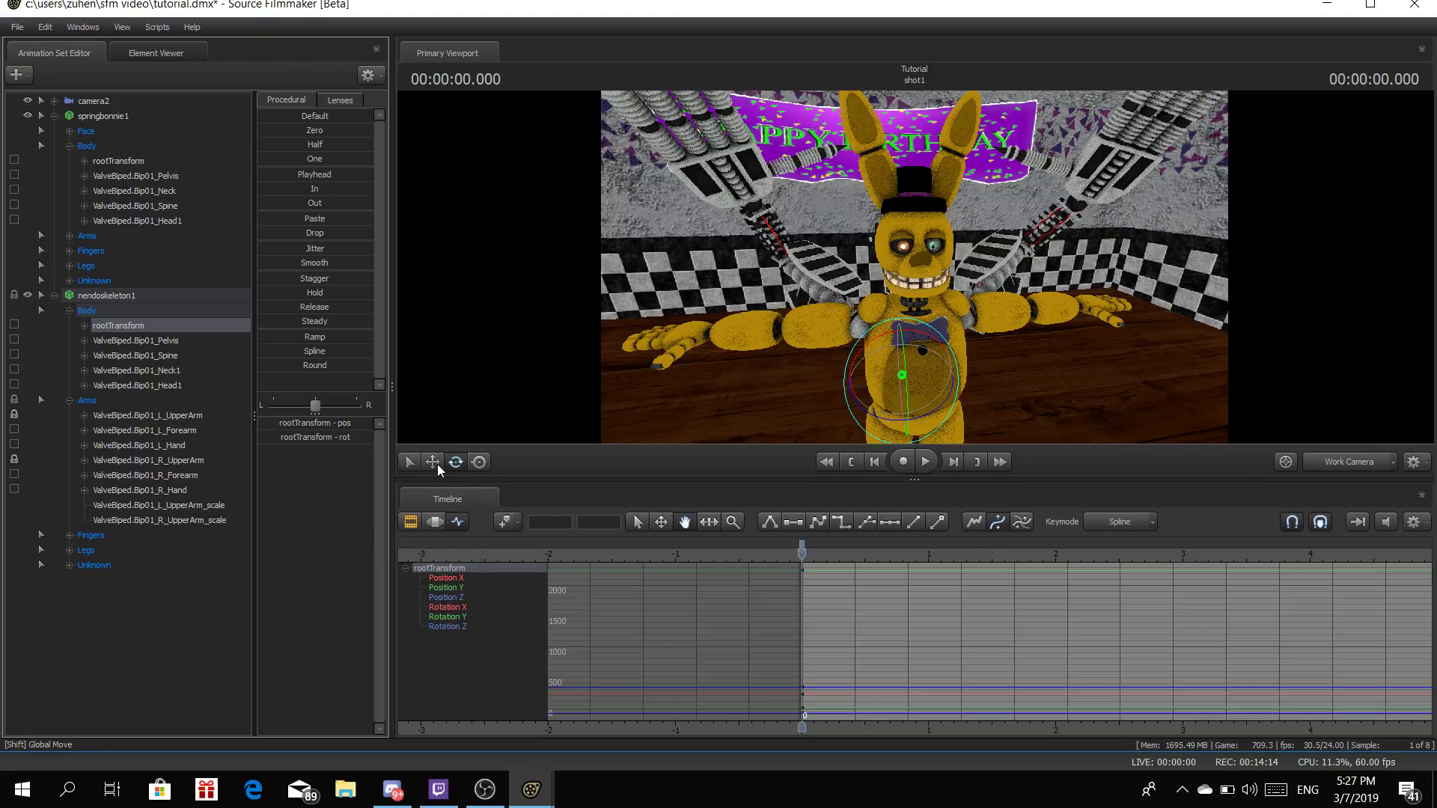
left_click(435, 464)
left_click_drag(900, 331, 922, 667)
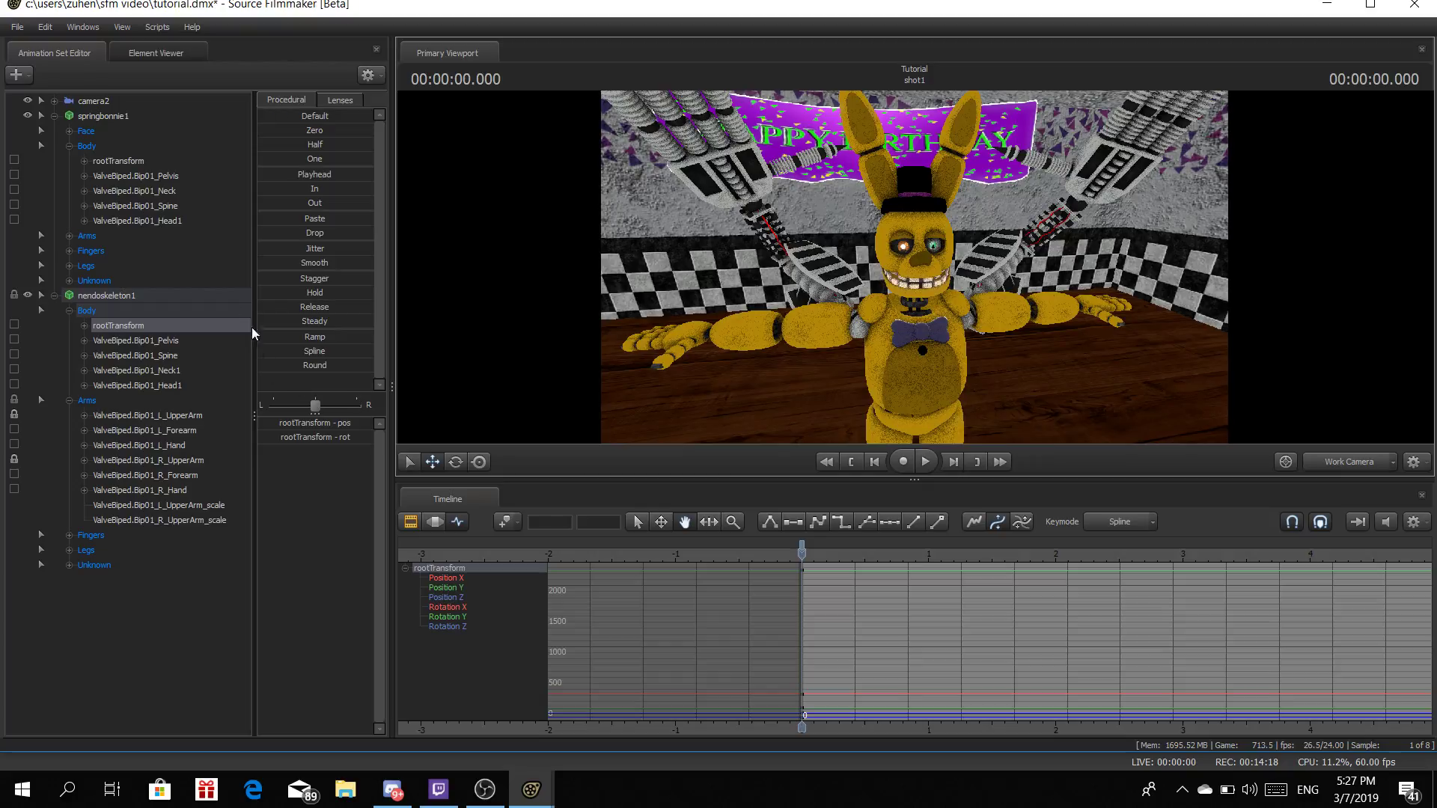
Hide the nendoskeleton1 animation set and undo the hiding
left_click(54, 295)
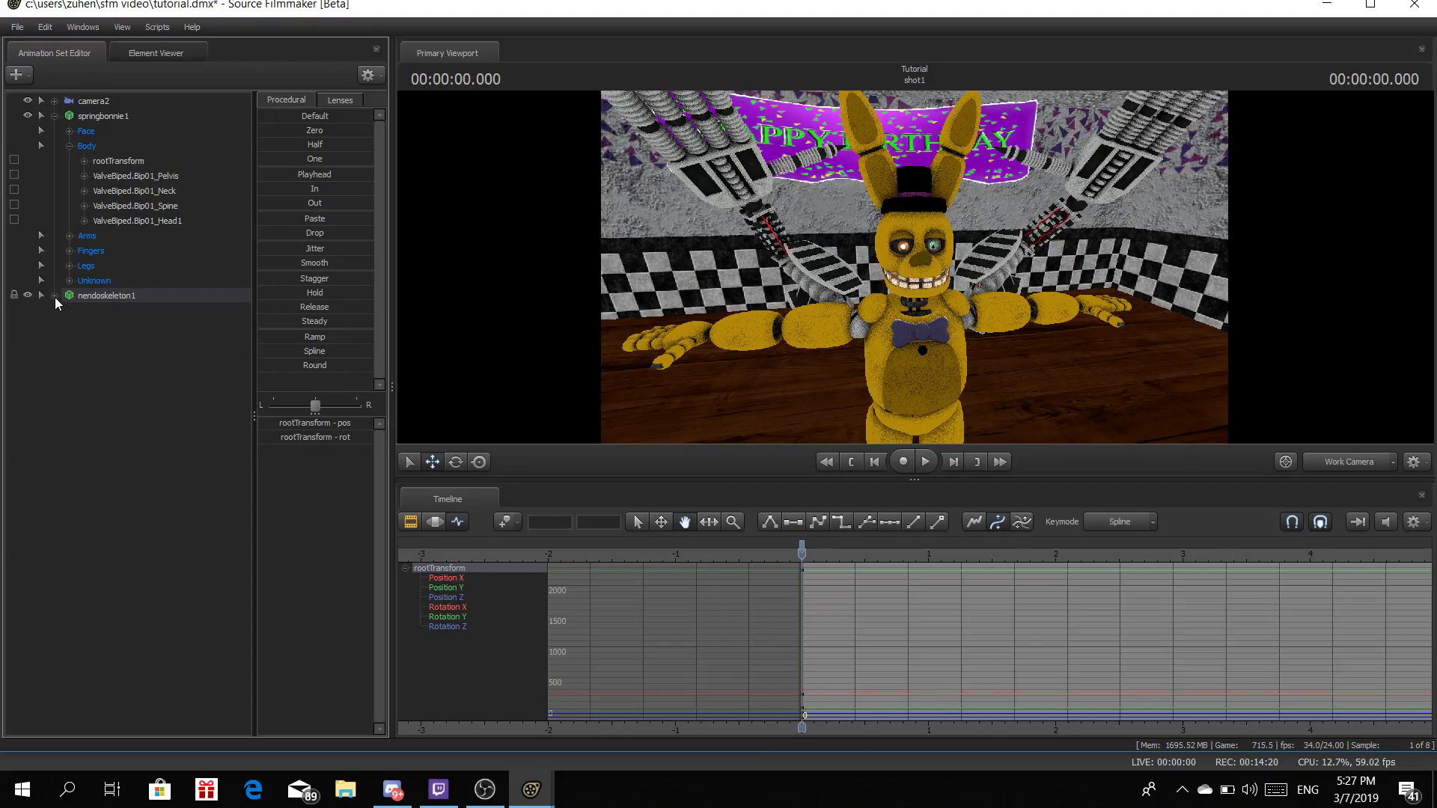
left_click(54, 295)
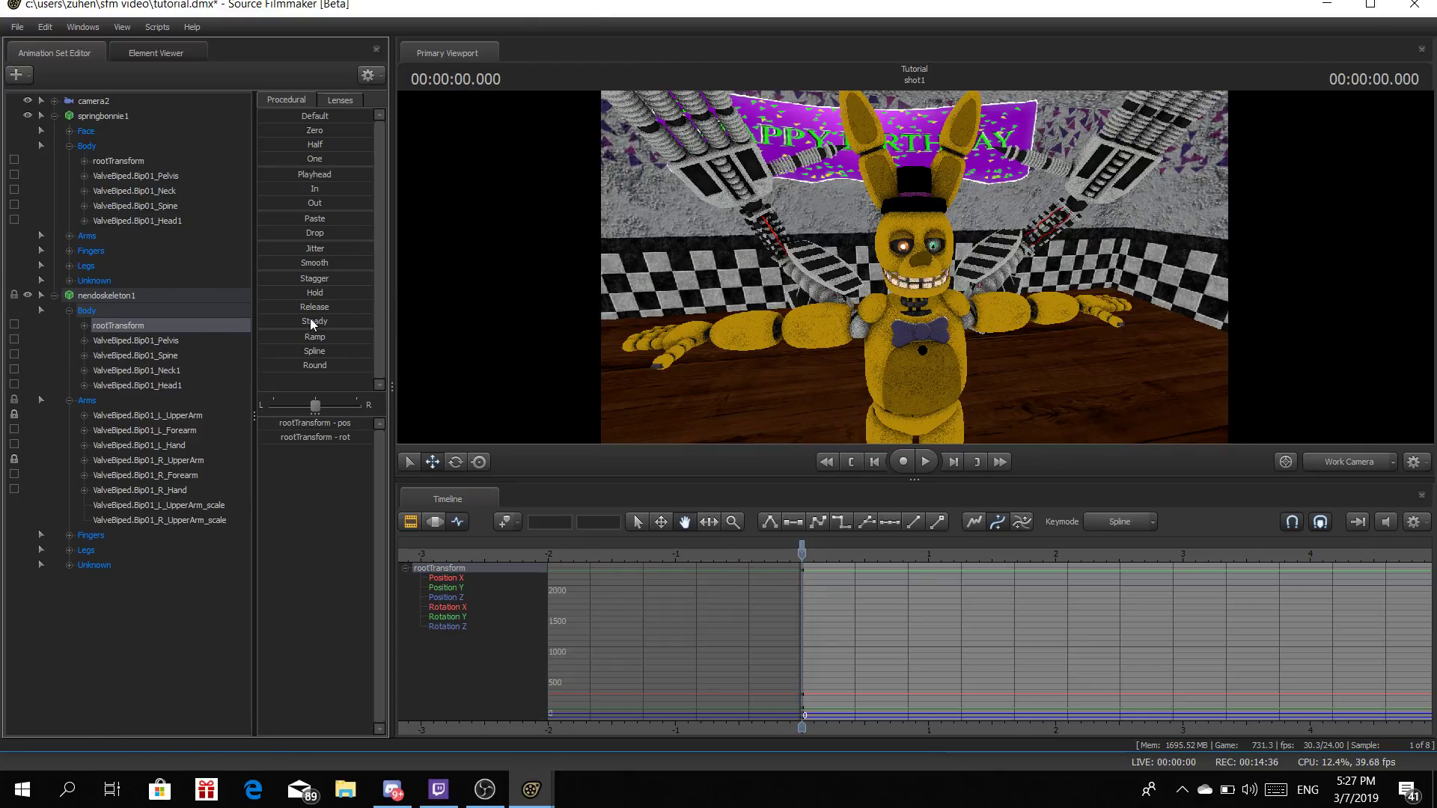
right_click(105, 298)
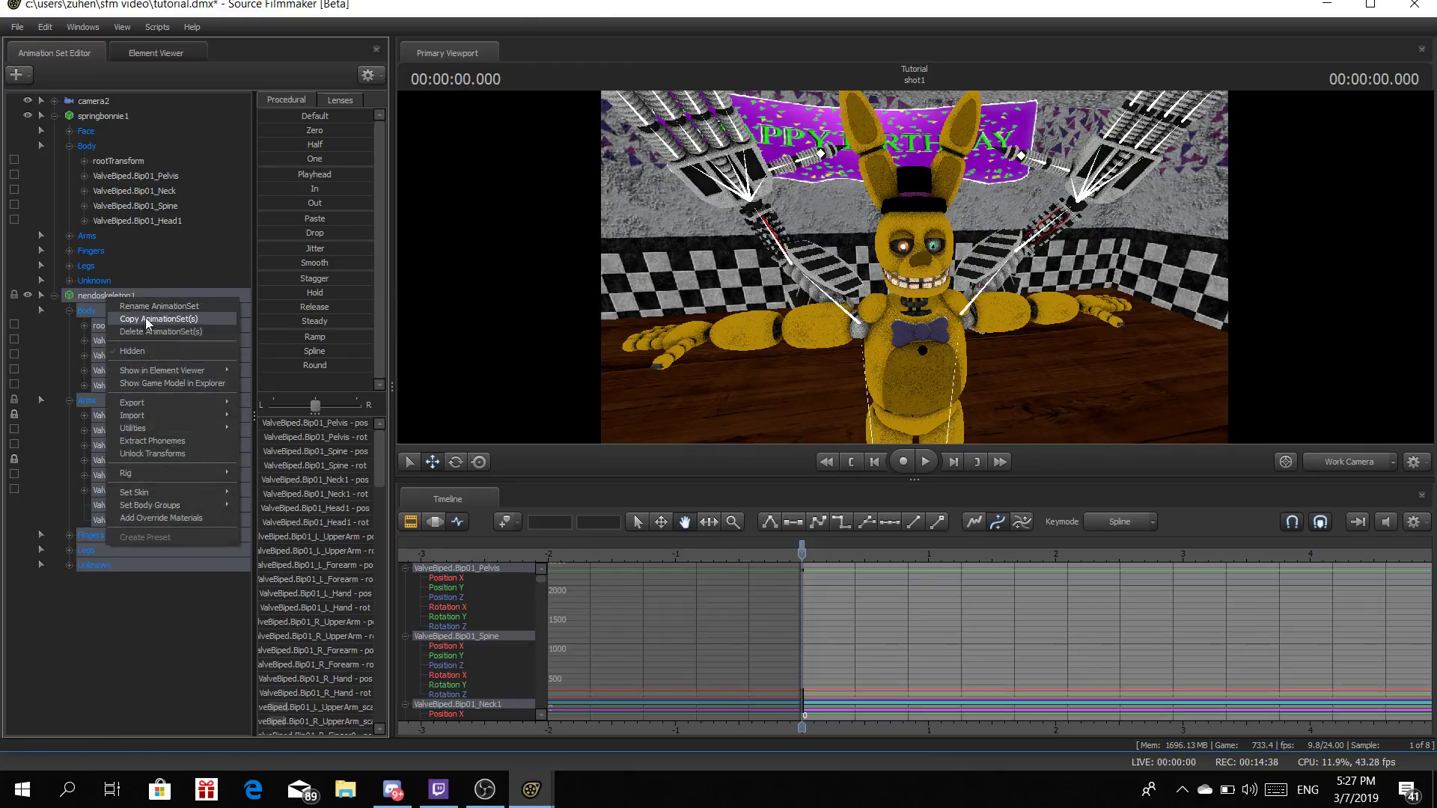
left_click(132, 351)
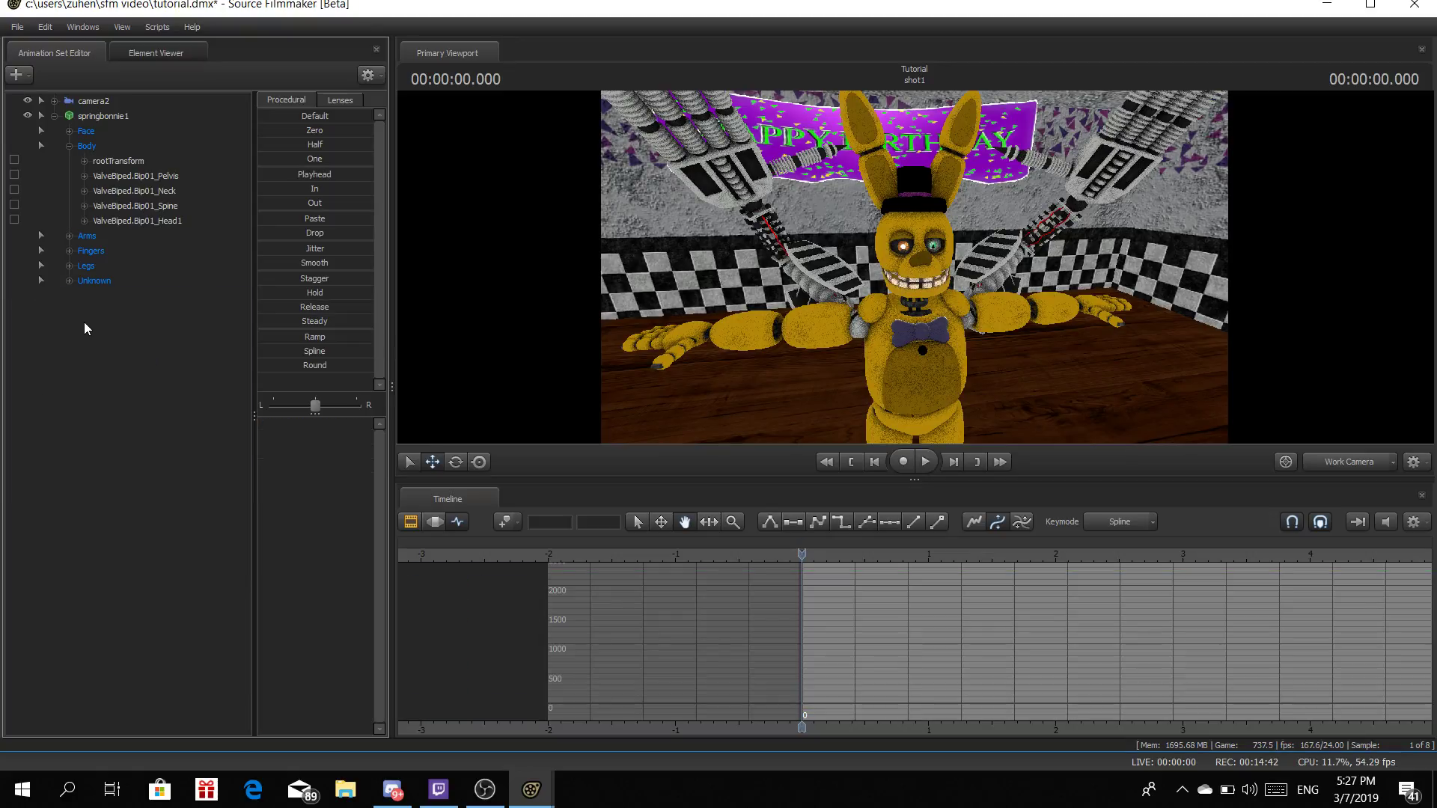
key("ctrl+z")
Show the hidden controls in the animation set list and turn their display off again
right_click(123, 330)
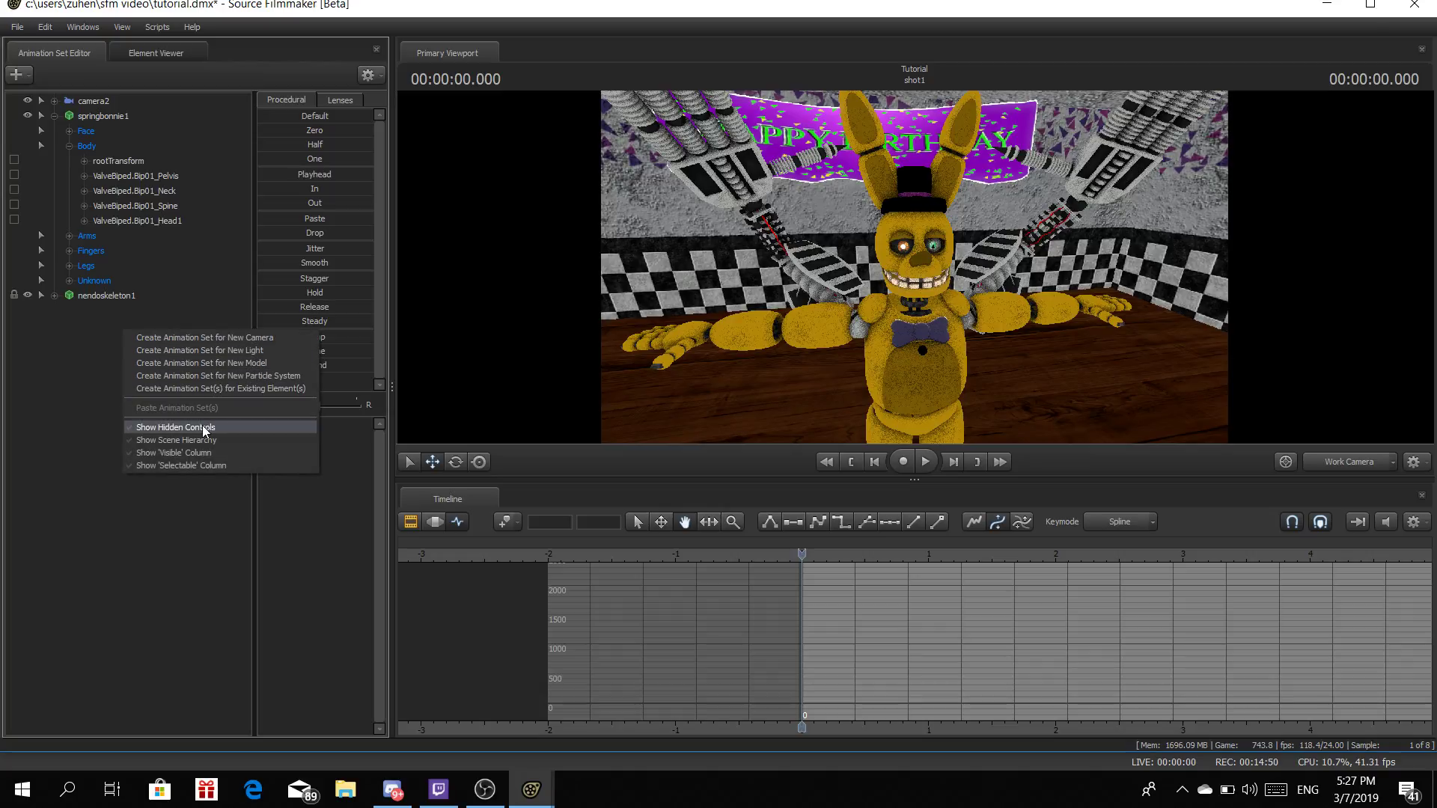
left_click(179, 429)
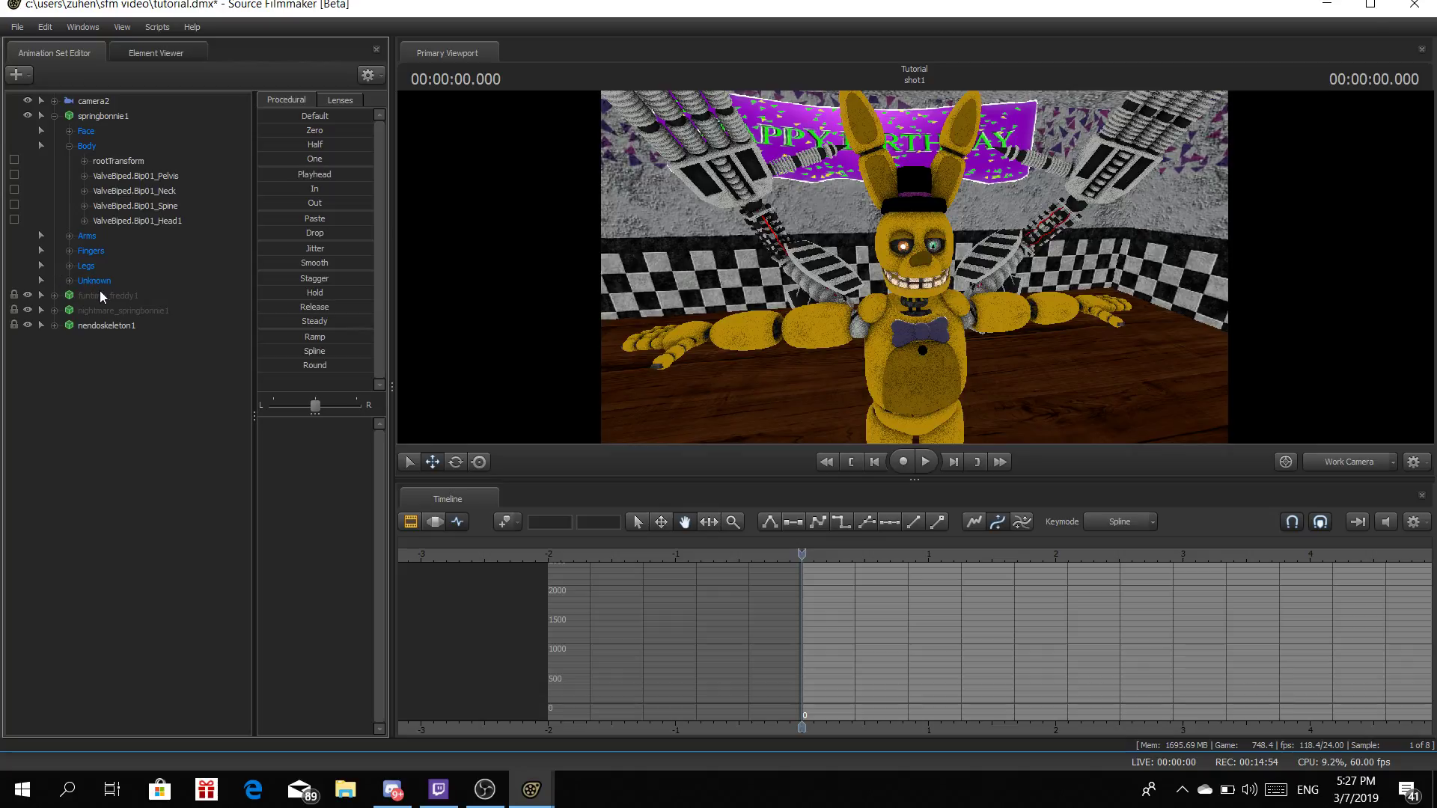
right_click(83, 428)
left_click(138, 527)
Rotate nendoskeleton1's RightFingers group so the fingers of the raised right hand curl inward
left_click(54, 295)
left_click(72, 340)
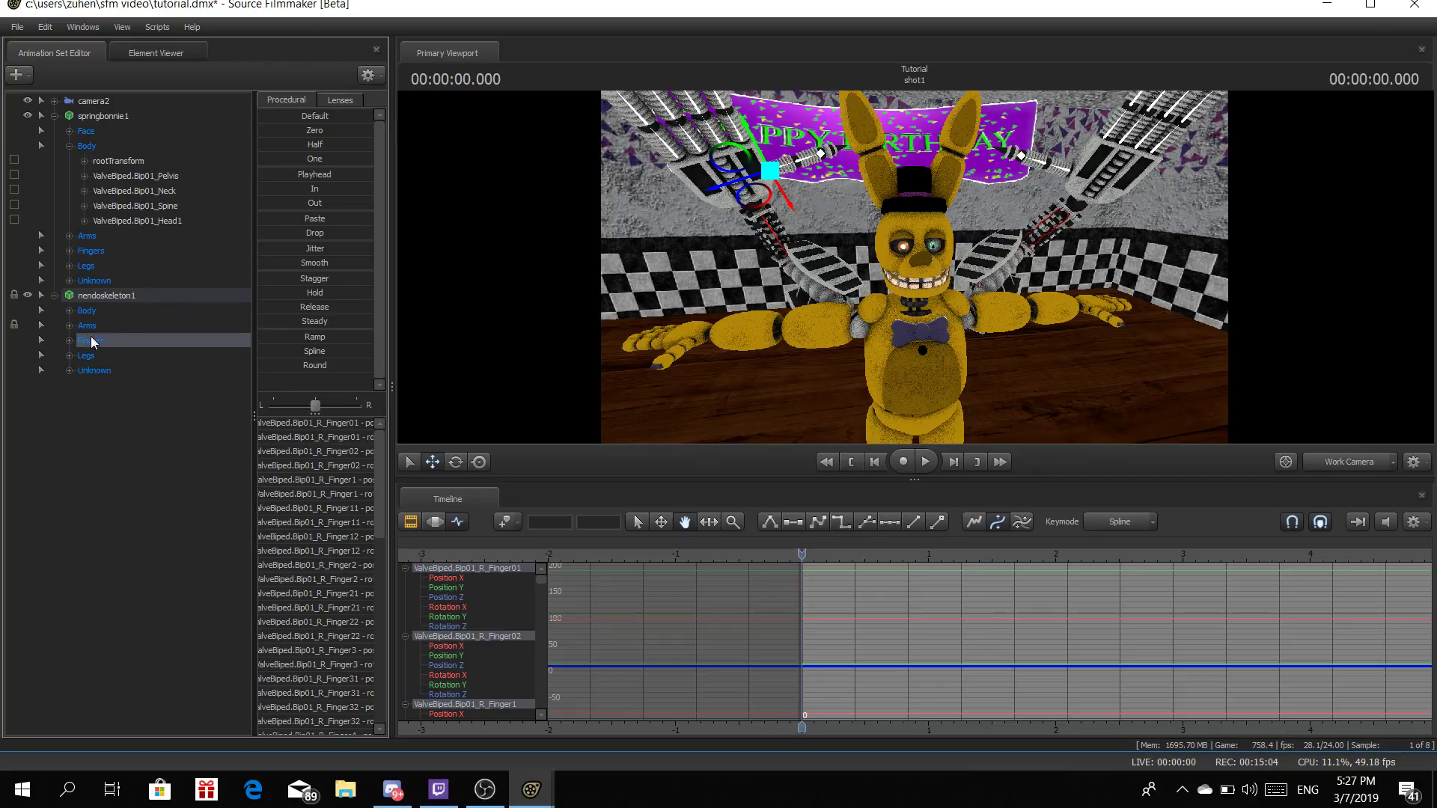
left_click(67, 353)
left_click(68, 340)
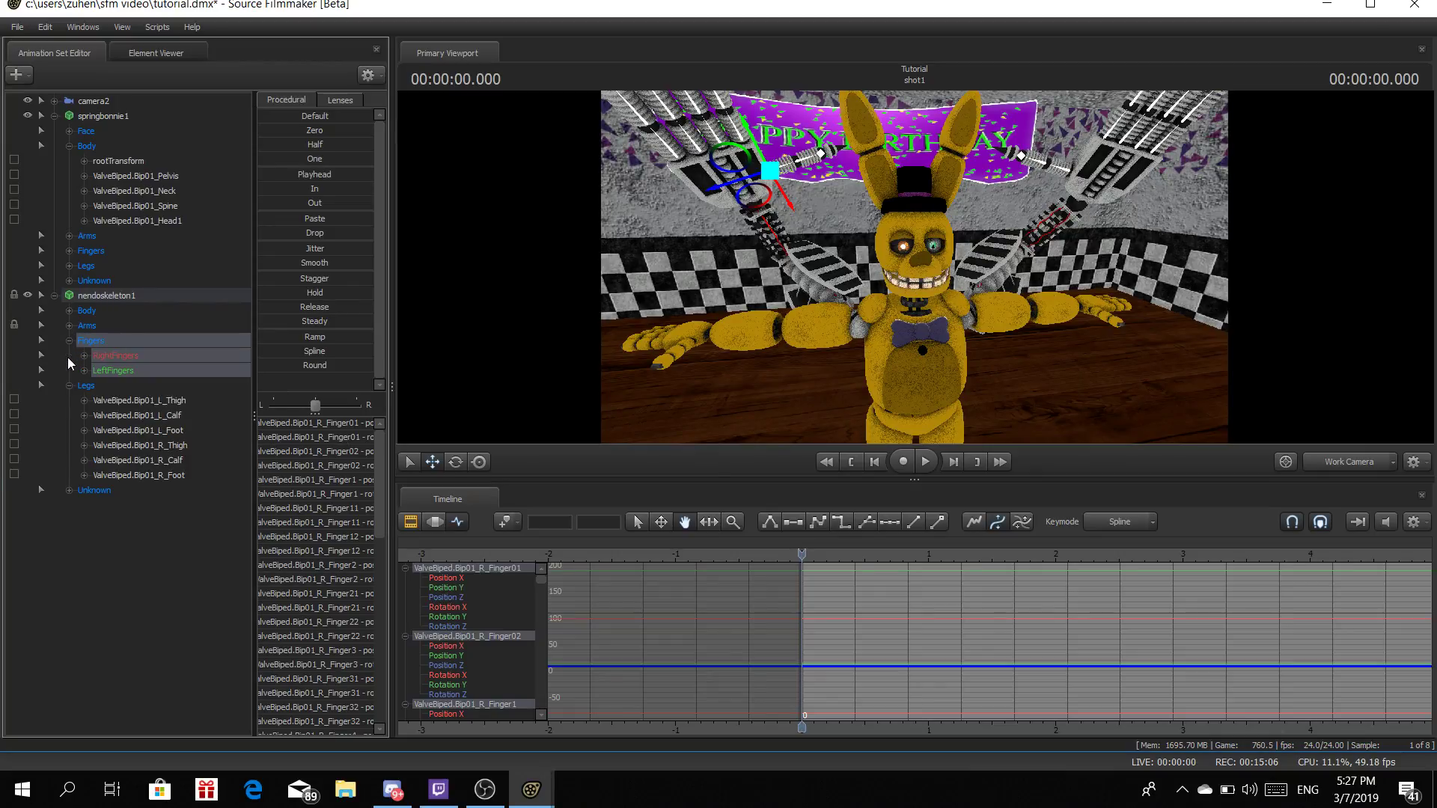
left_click(98, 355)
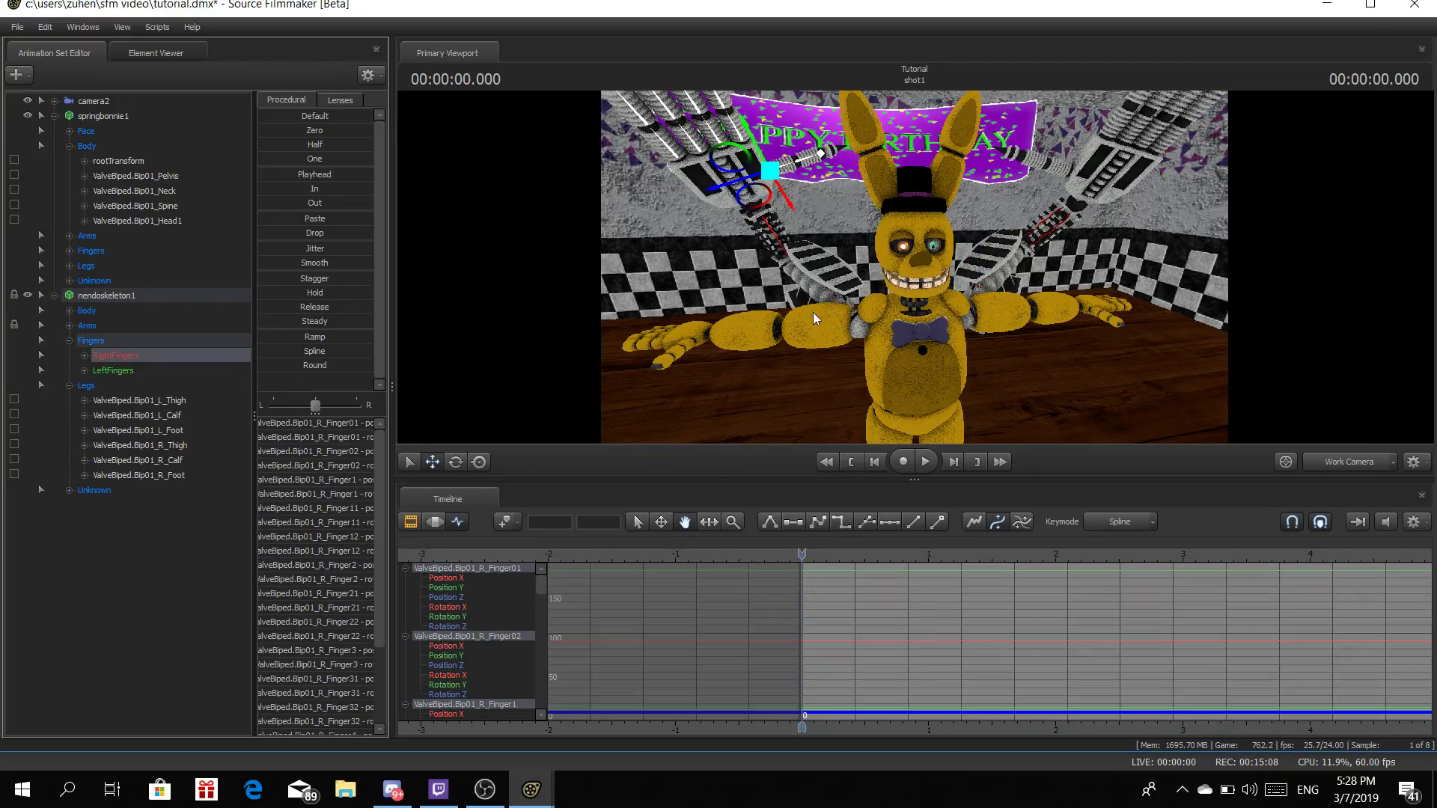
left_click(456, 462)
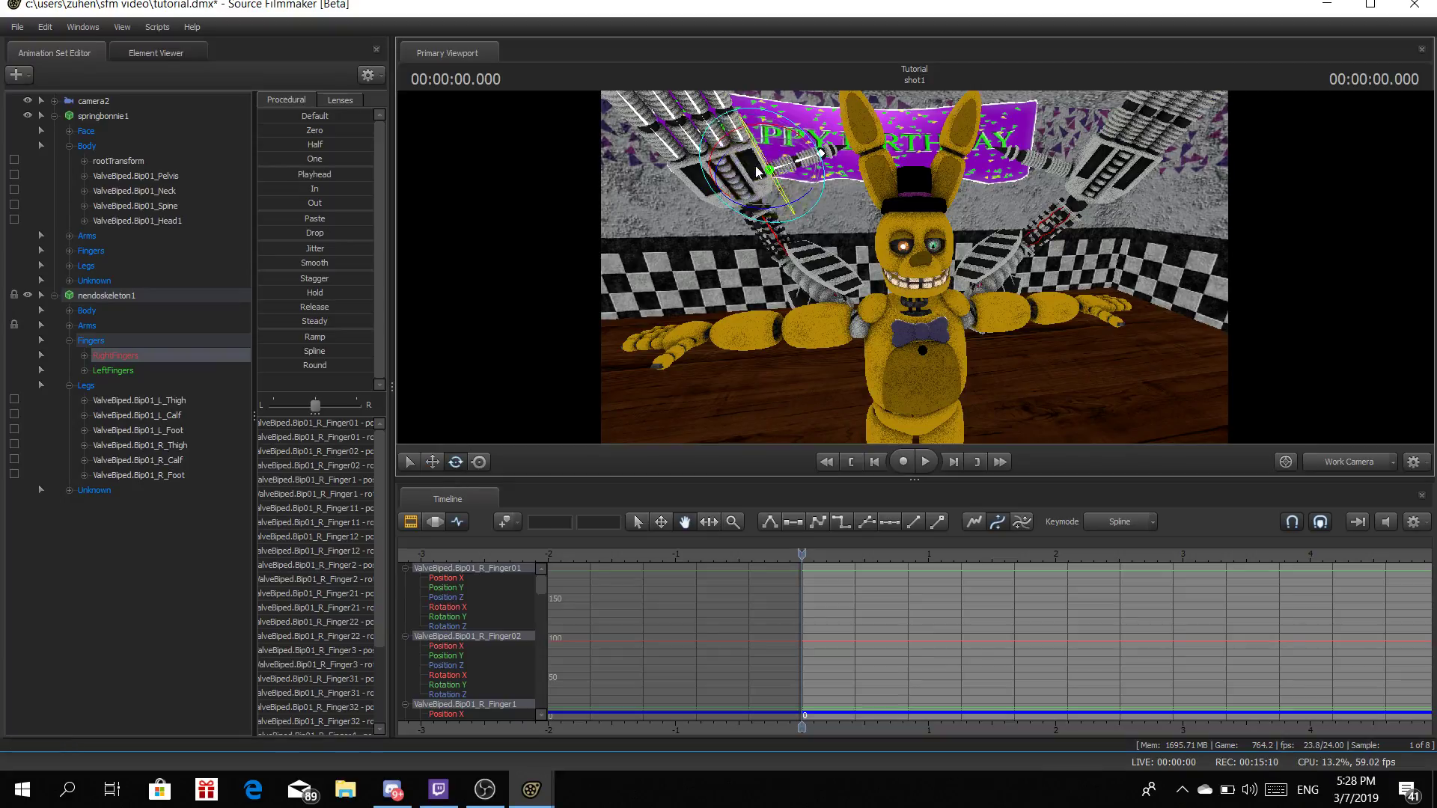
left_click_drag(728, 160, 814, 183)
key("ctrl+z")
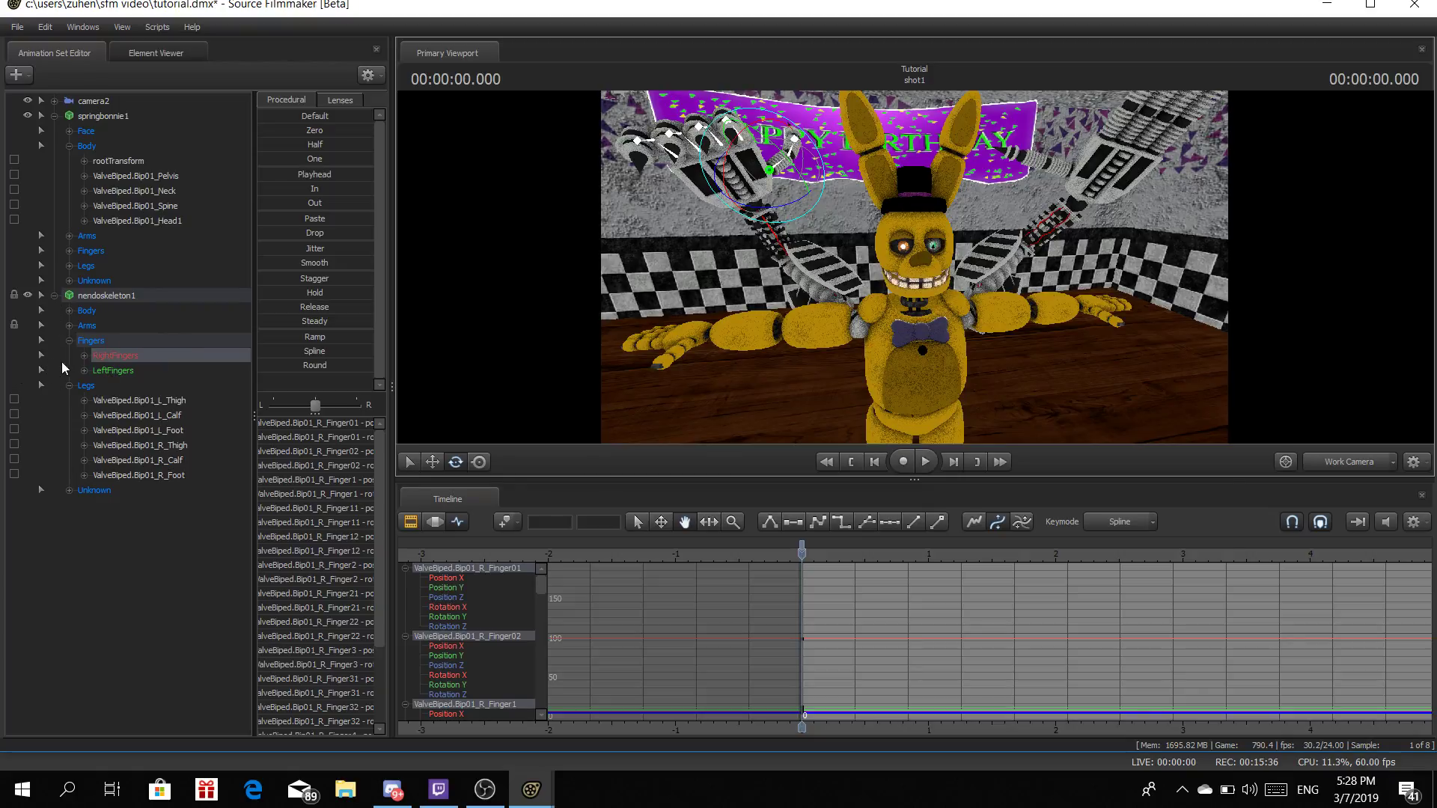
Rotate ValveBiped.Bip01_R_Finger0, R_Finger01 and R_Finger02 to repose the thumb of the right endoskeleton hand
left_click(84, 356)
left_click(198, 371)
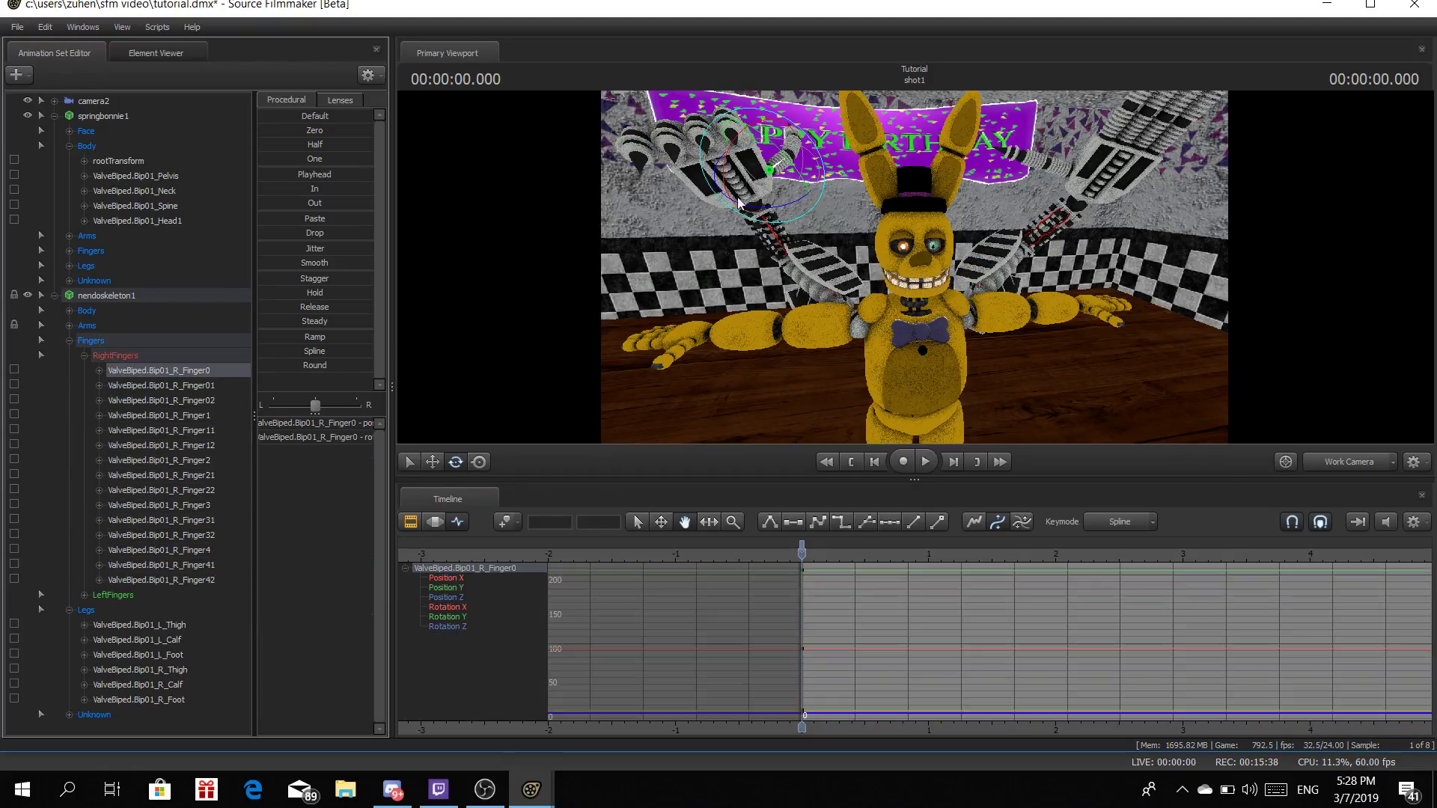
left_click_drag(723, 215, 694, 229)
left_click_drag(795, 157, 748, 143)
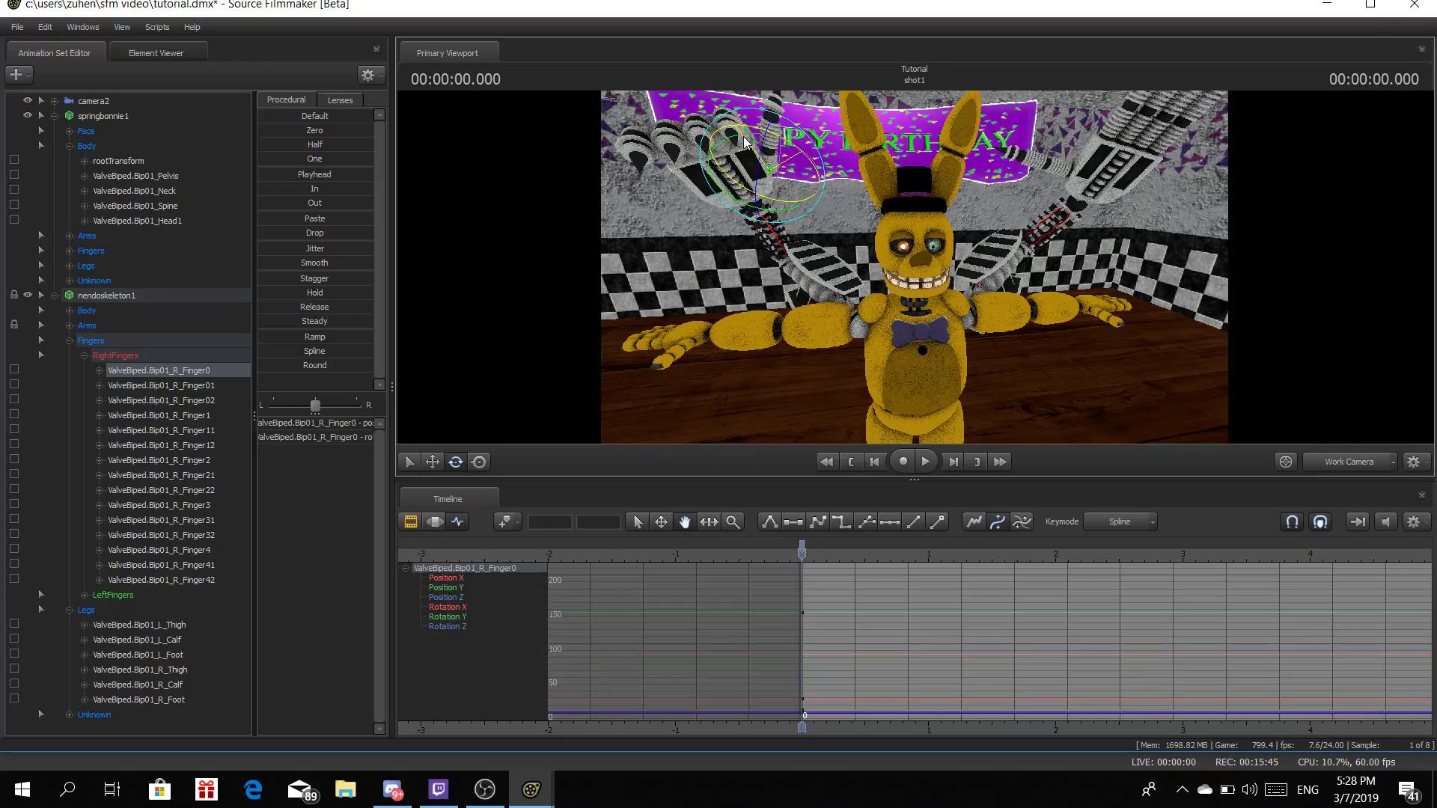
left_click(194, 386)
left_click_drag(751, 153, 740, 229)
left_click(201, 401)
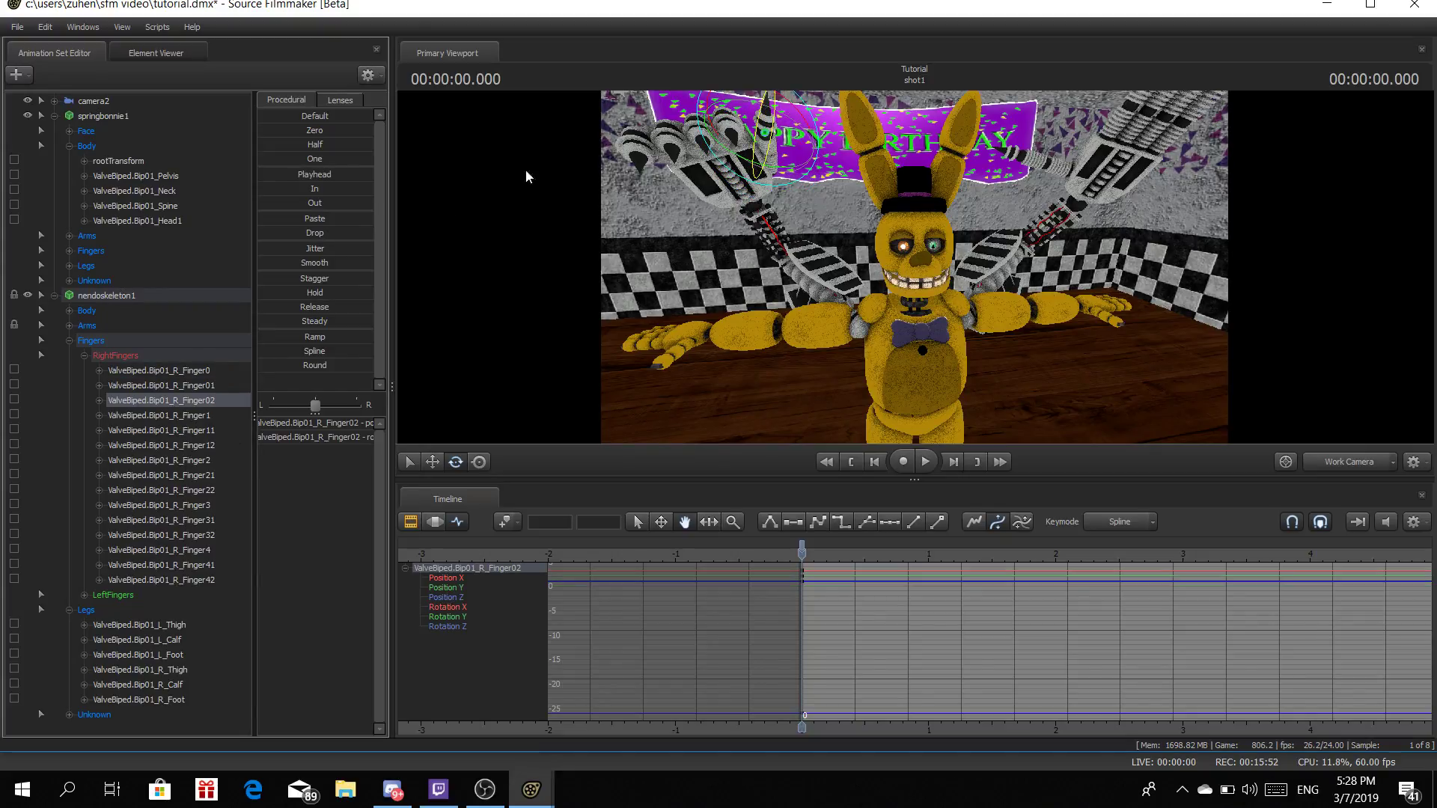
mouse_move(745, 184)
left_mouse_down()
mouse_move(755, 229)
mouse_move(750, 161)
left_mouse_up()
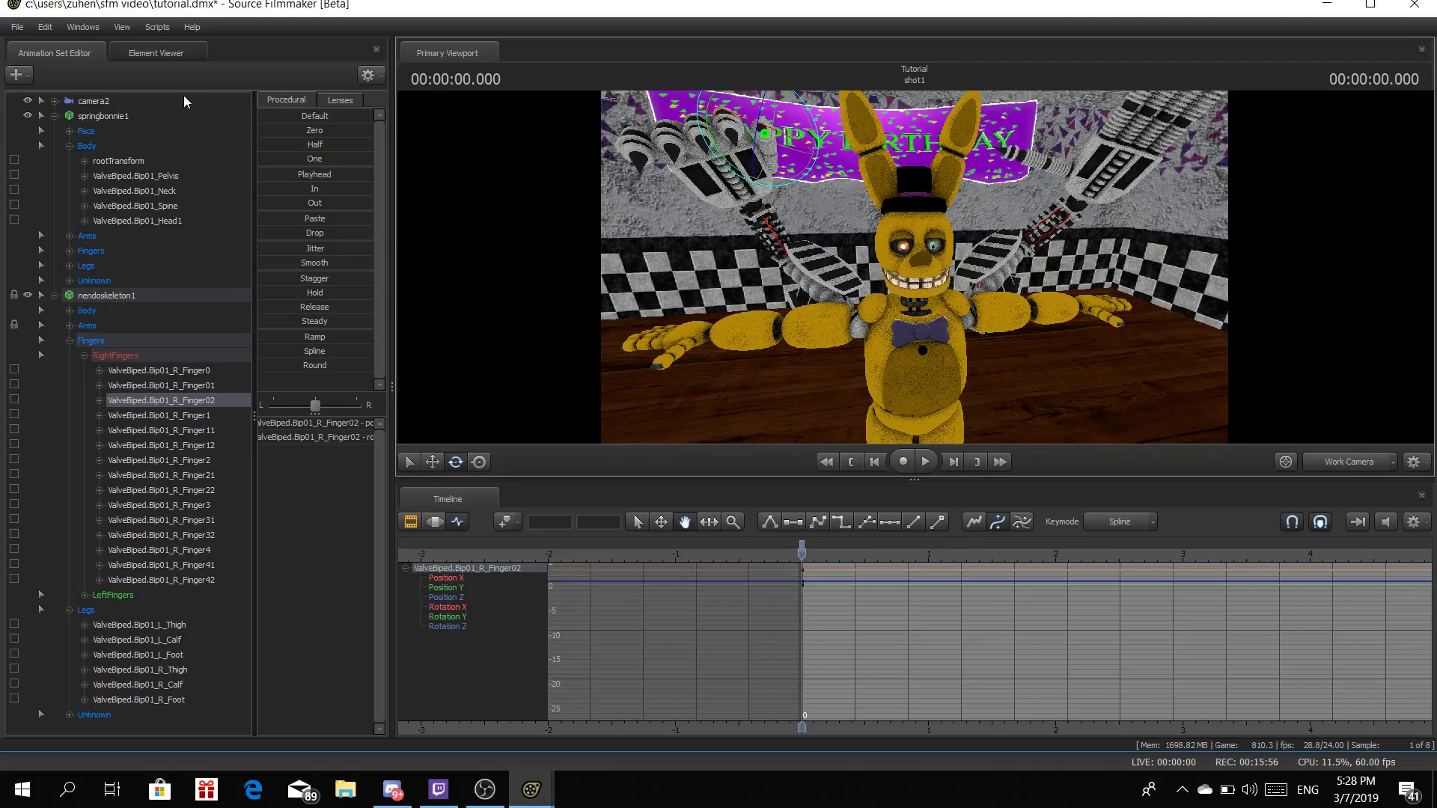
Add the crescent_rose scythe model as a new animation set, finding it with the filter "Cres", and view it beside Springbonnie
left_click(67, 339)
left_click(54, 295)
left_click(30, 77)
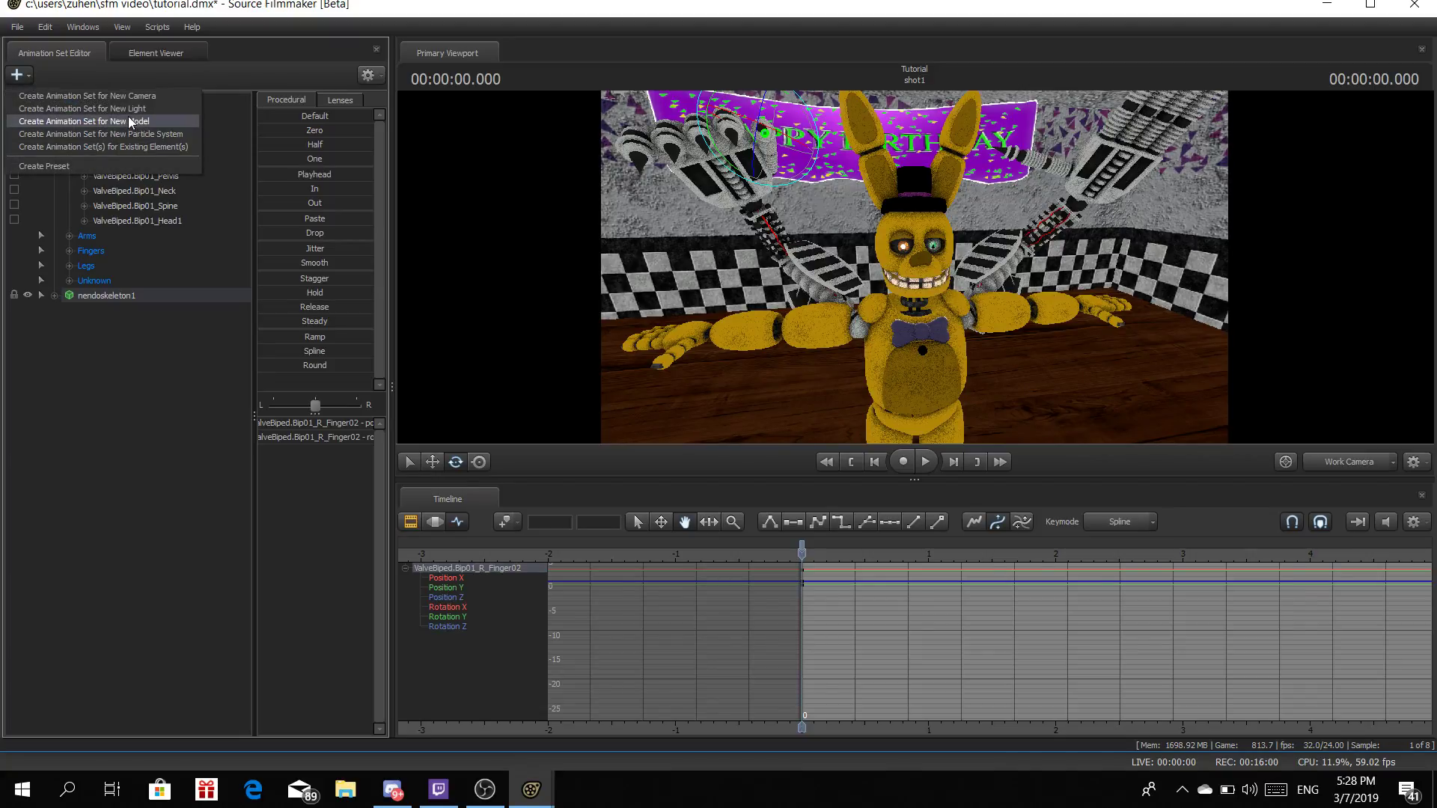
left_click(133, 119)
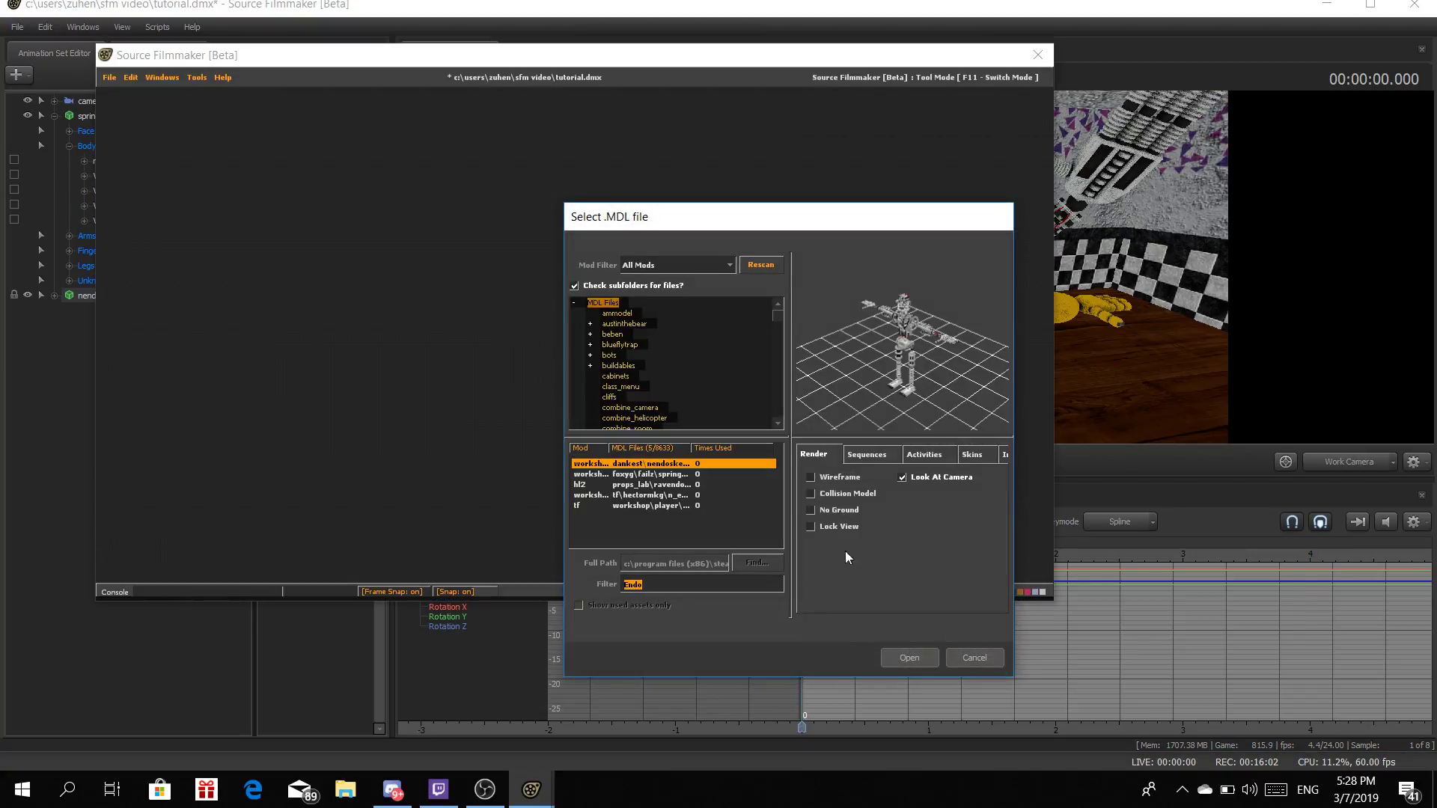
key("BackSpace")
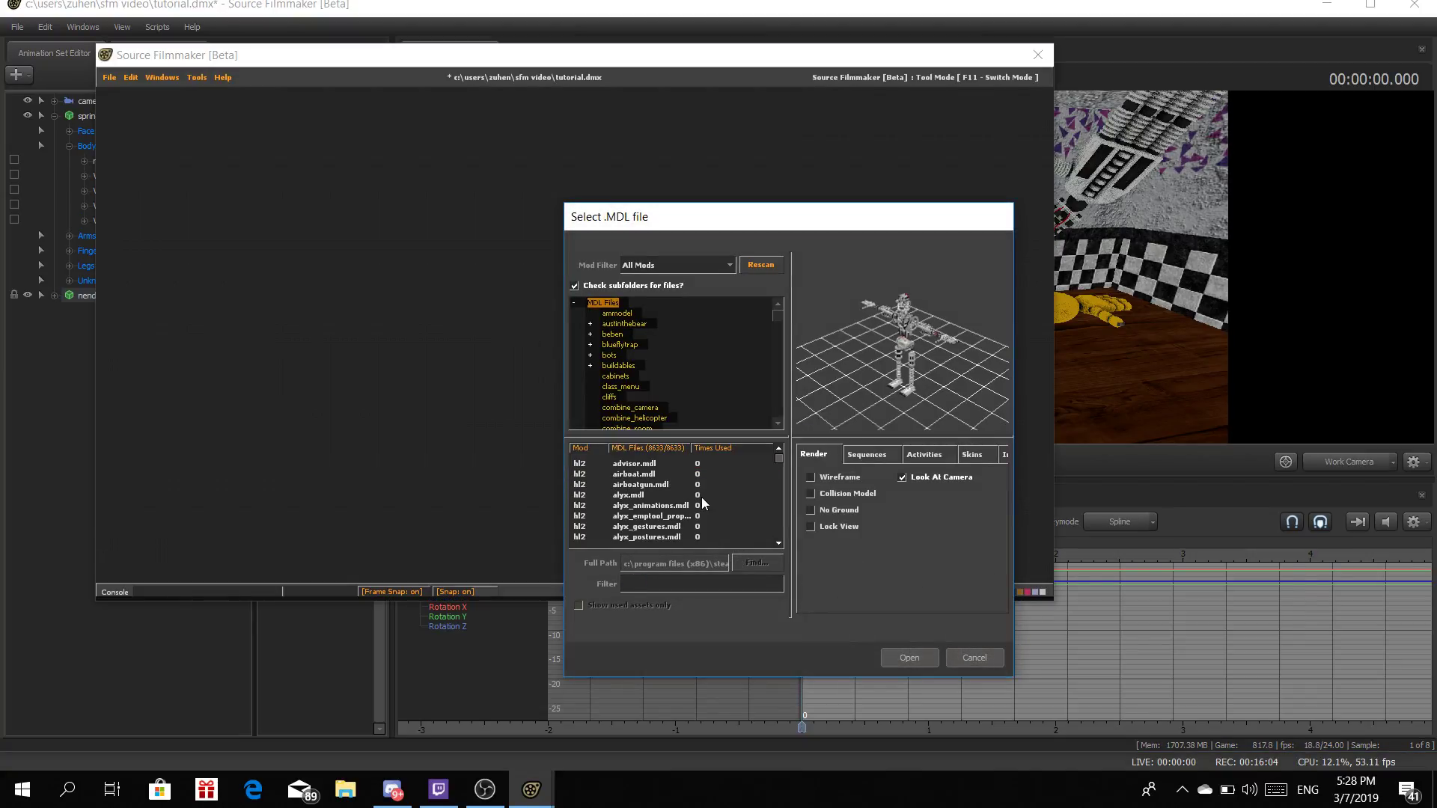
type("Cr")
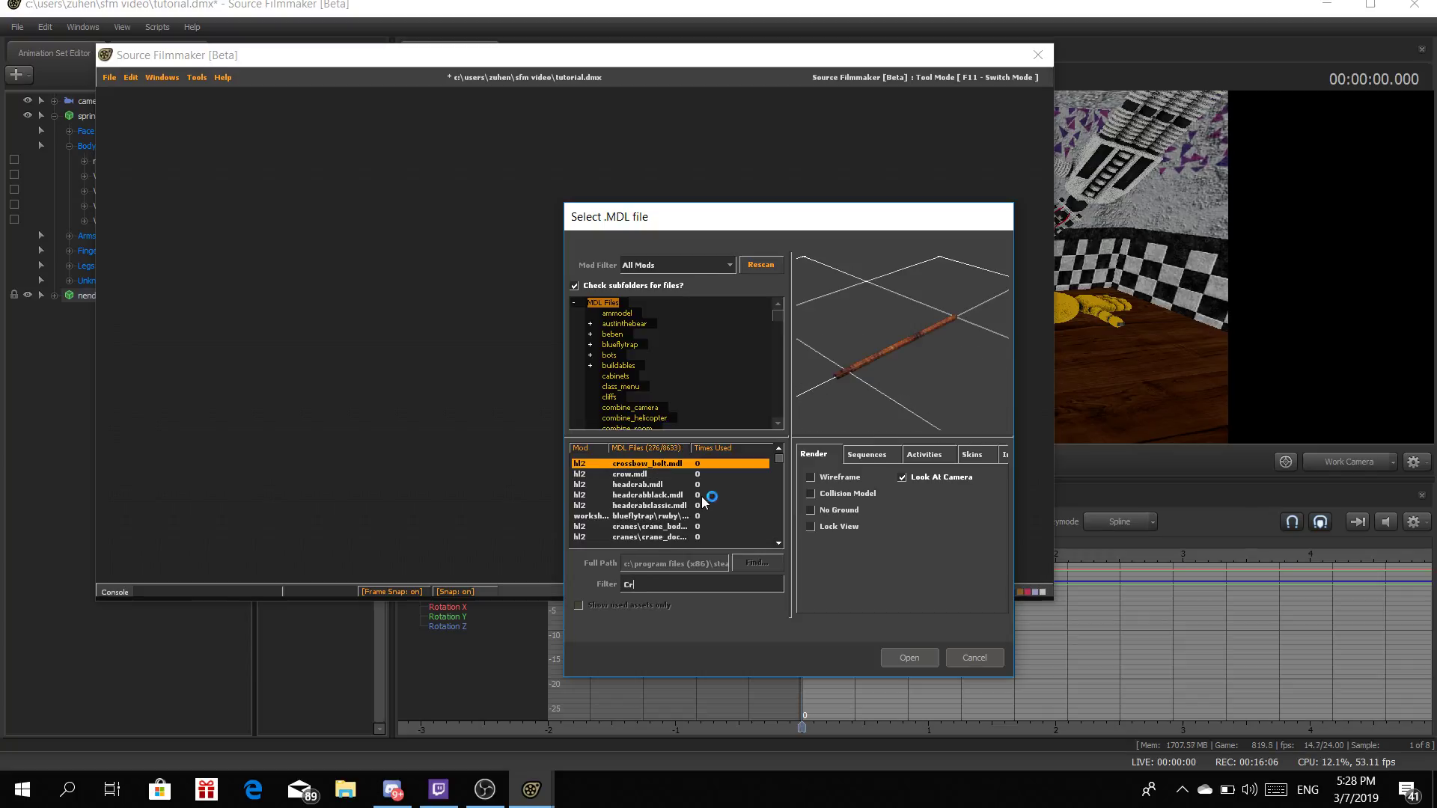
type("ese")
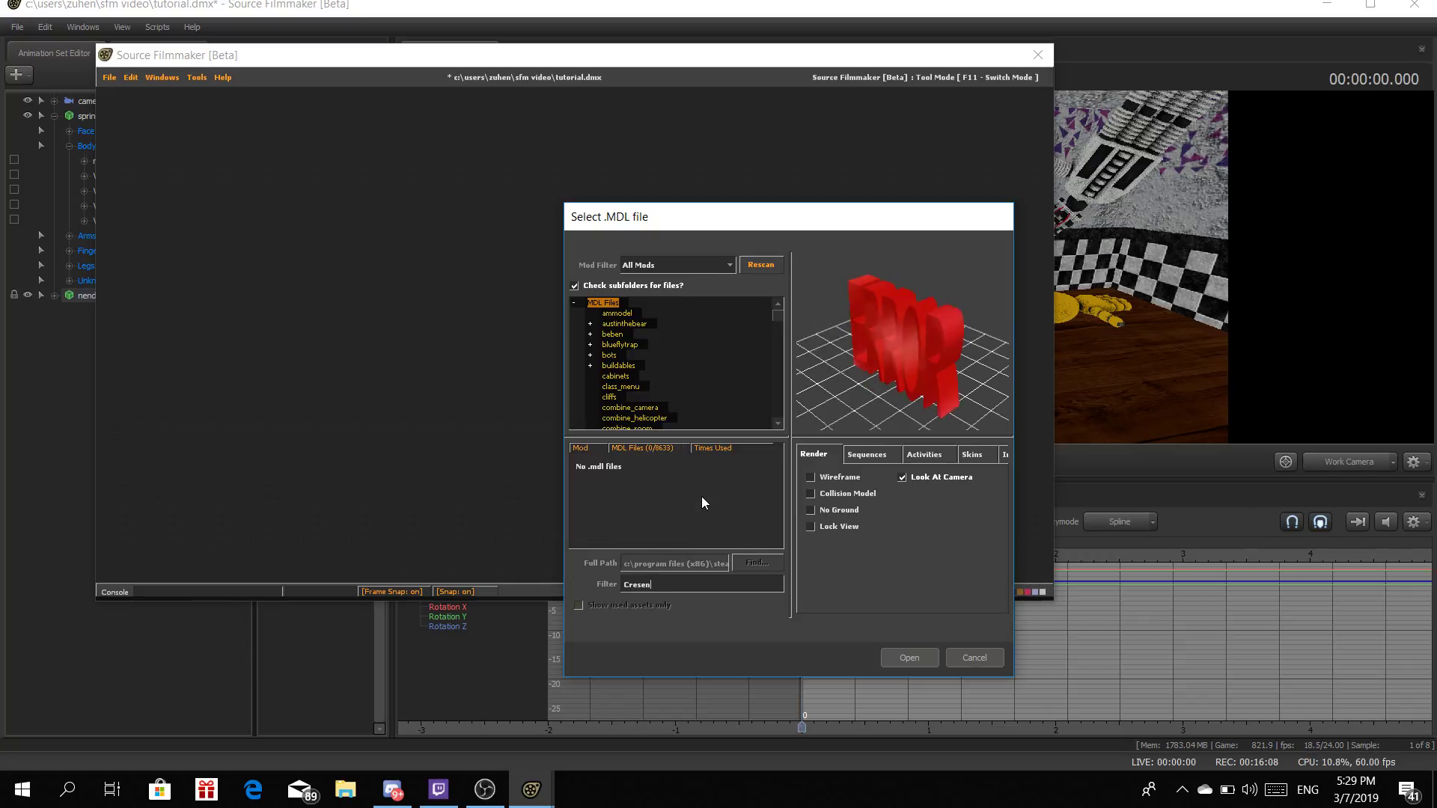
key("BackSpace")
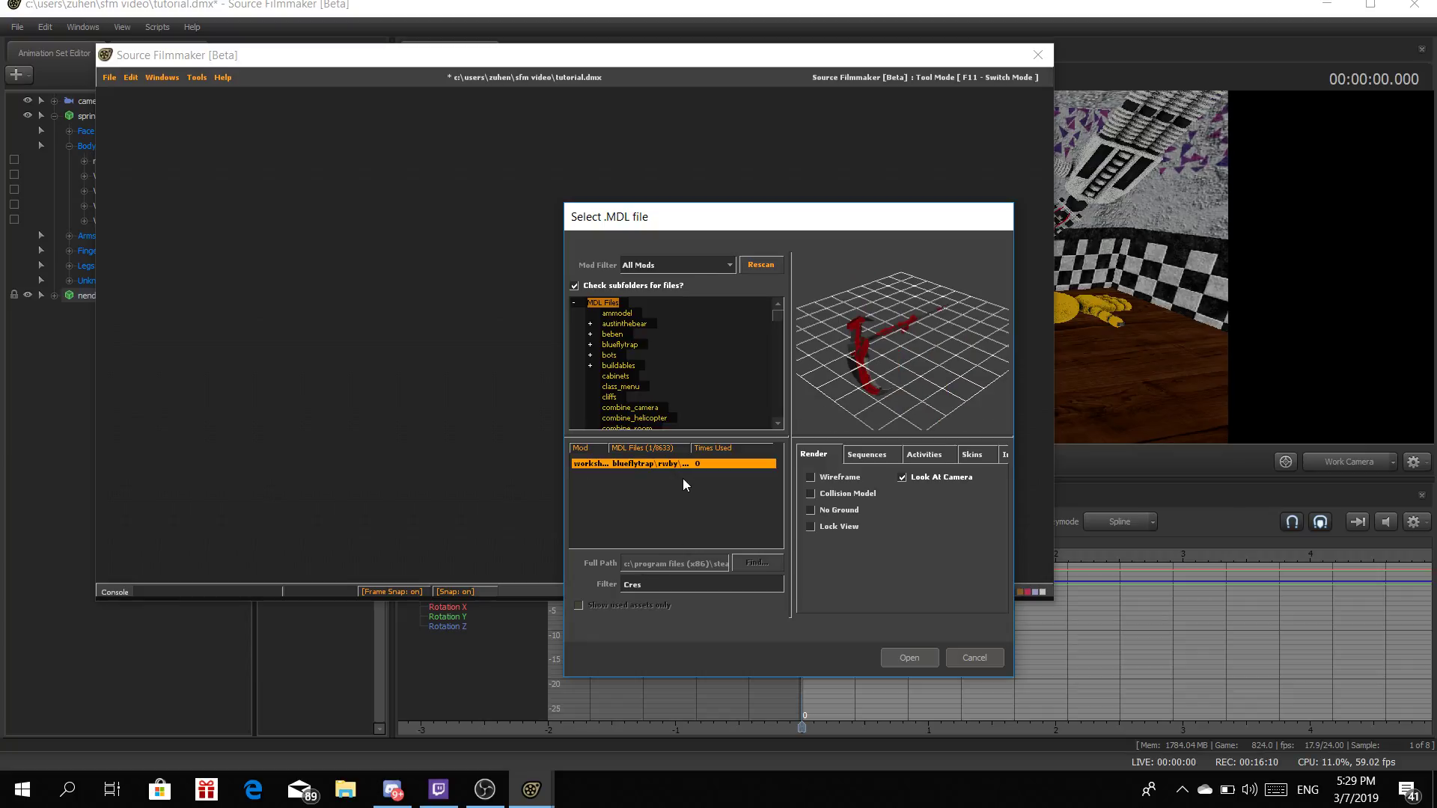
left_click(909, 657)
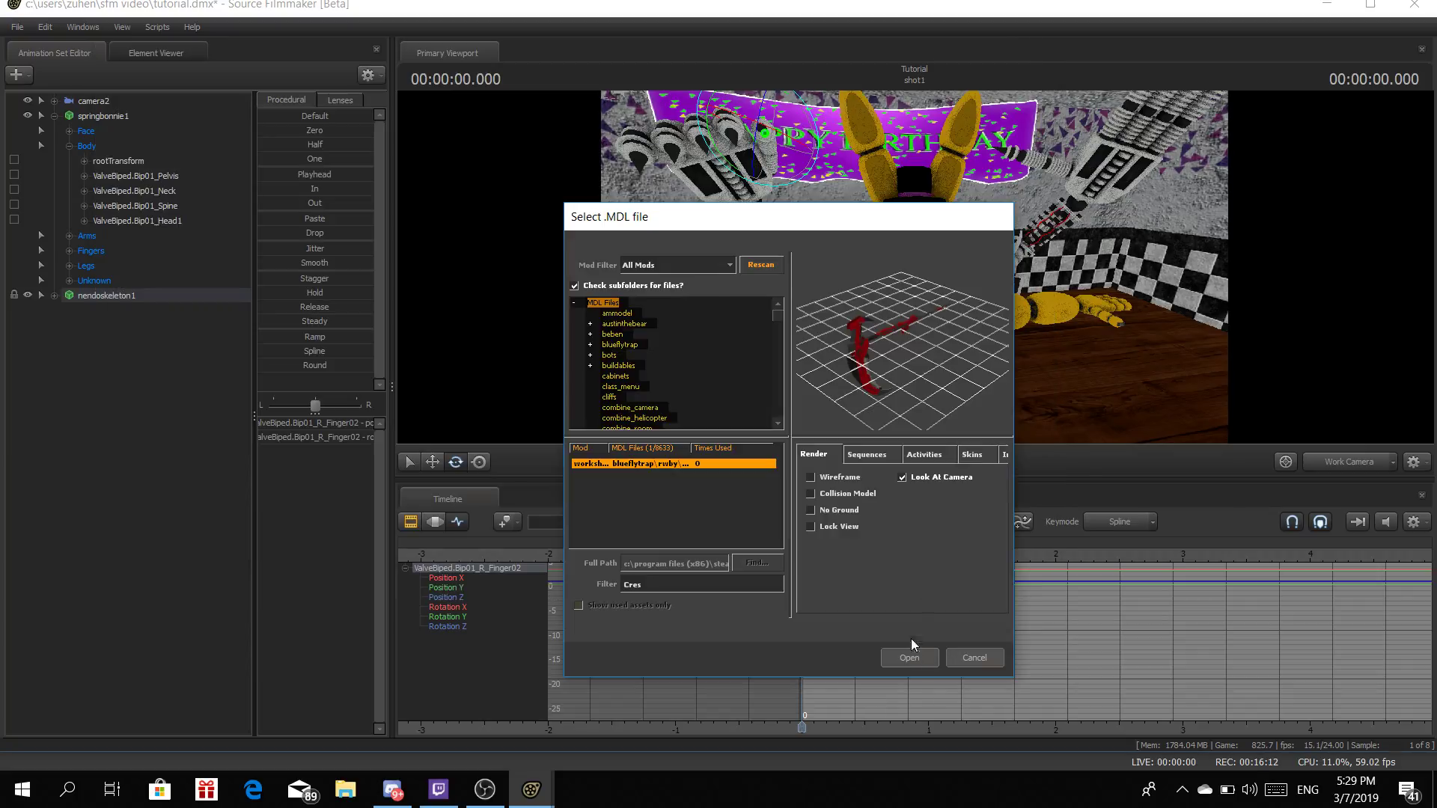
mouse_move(913, 267)
left_mouse_down()
mouse_move(965, 273)
mouse_move(958, 330)
mouse_move(921, 333)
mouse_move(916, 258)
left_mouse_up()
key("s")
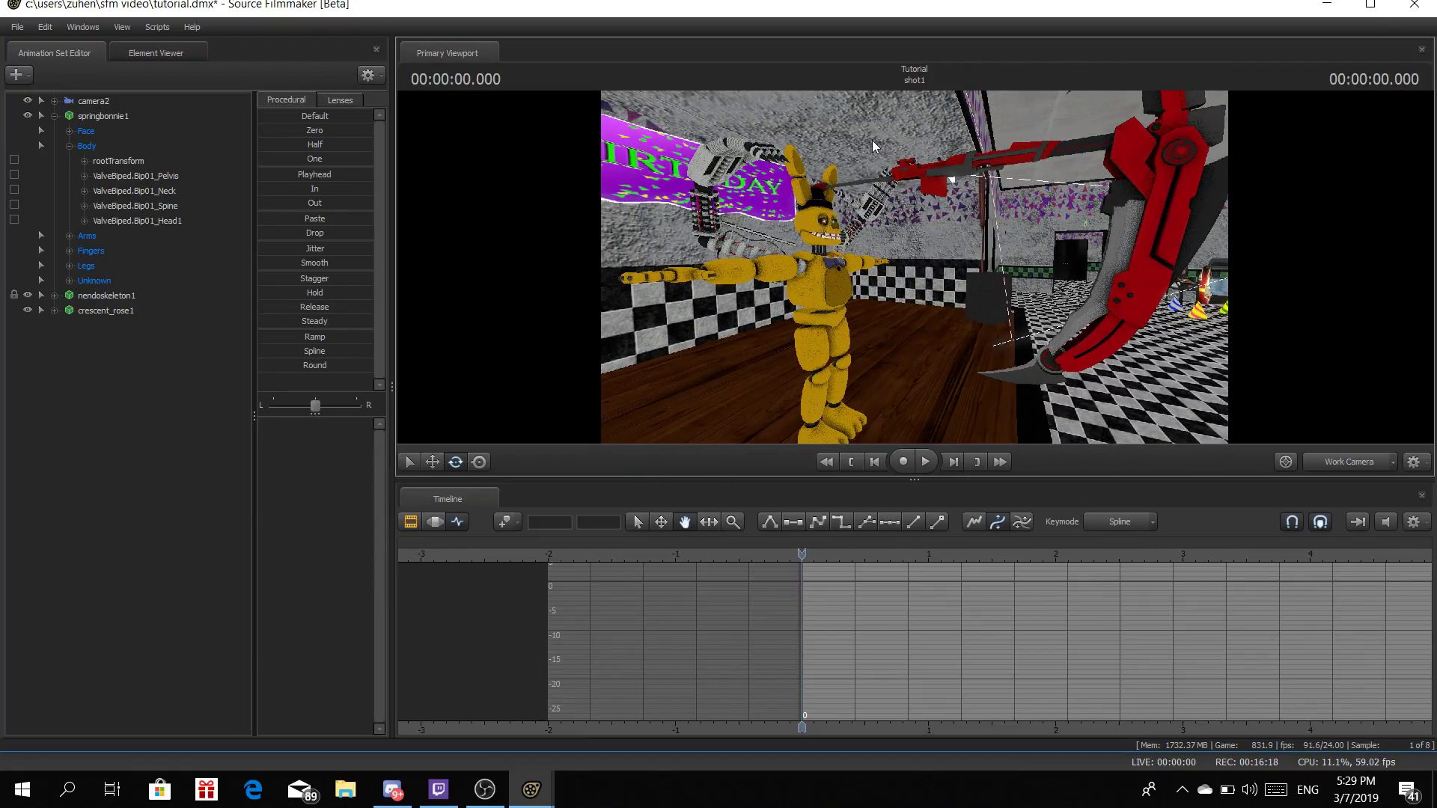
Add a scale control to crescent_rose1's rootTransform and adjust rootTransform_scale to resize the scythe
left_click_drag(914, 268, 914, 267)
key("w")
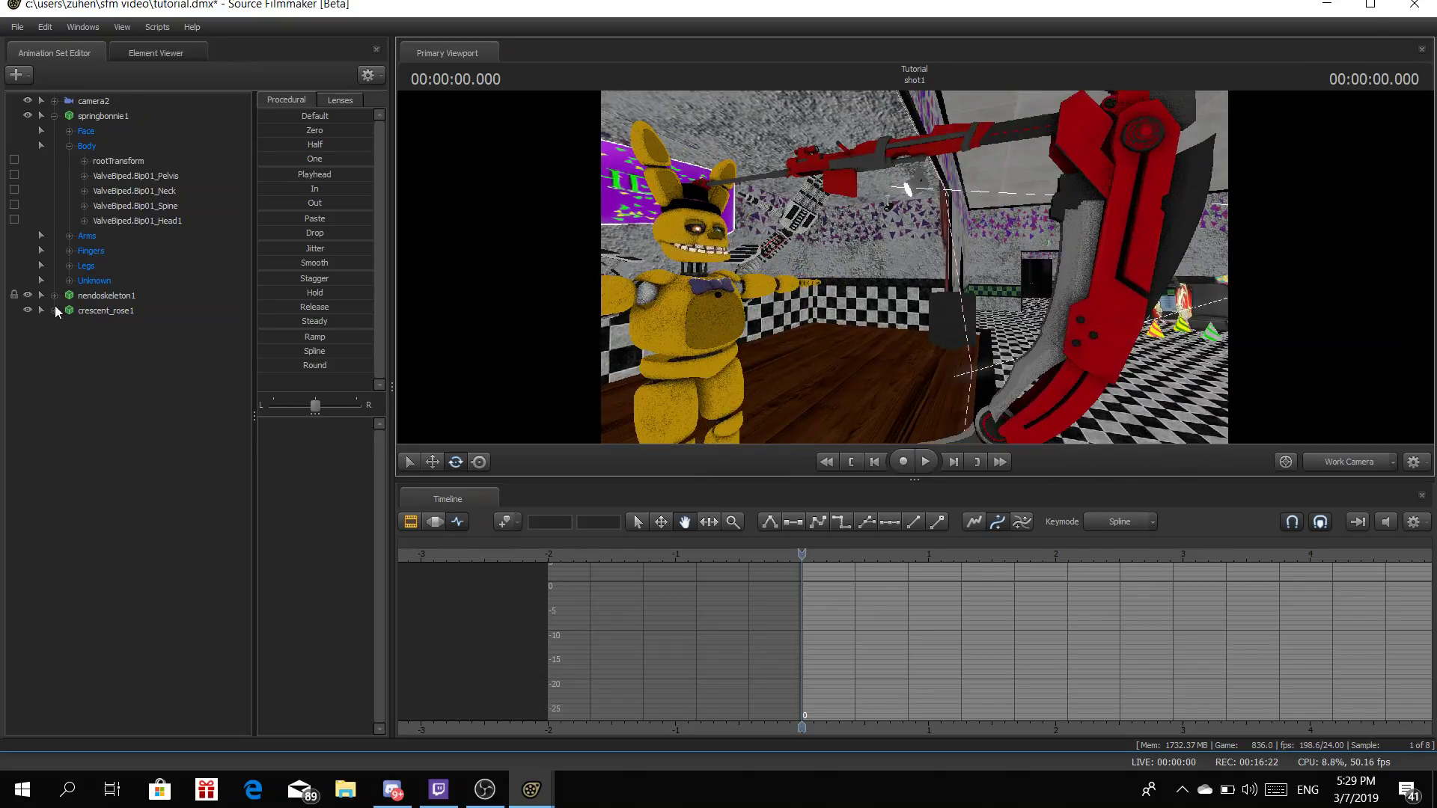
left_click(54, 310)
left_click(88, 341)
left_click(123, 341)
right_click(123, 339)
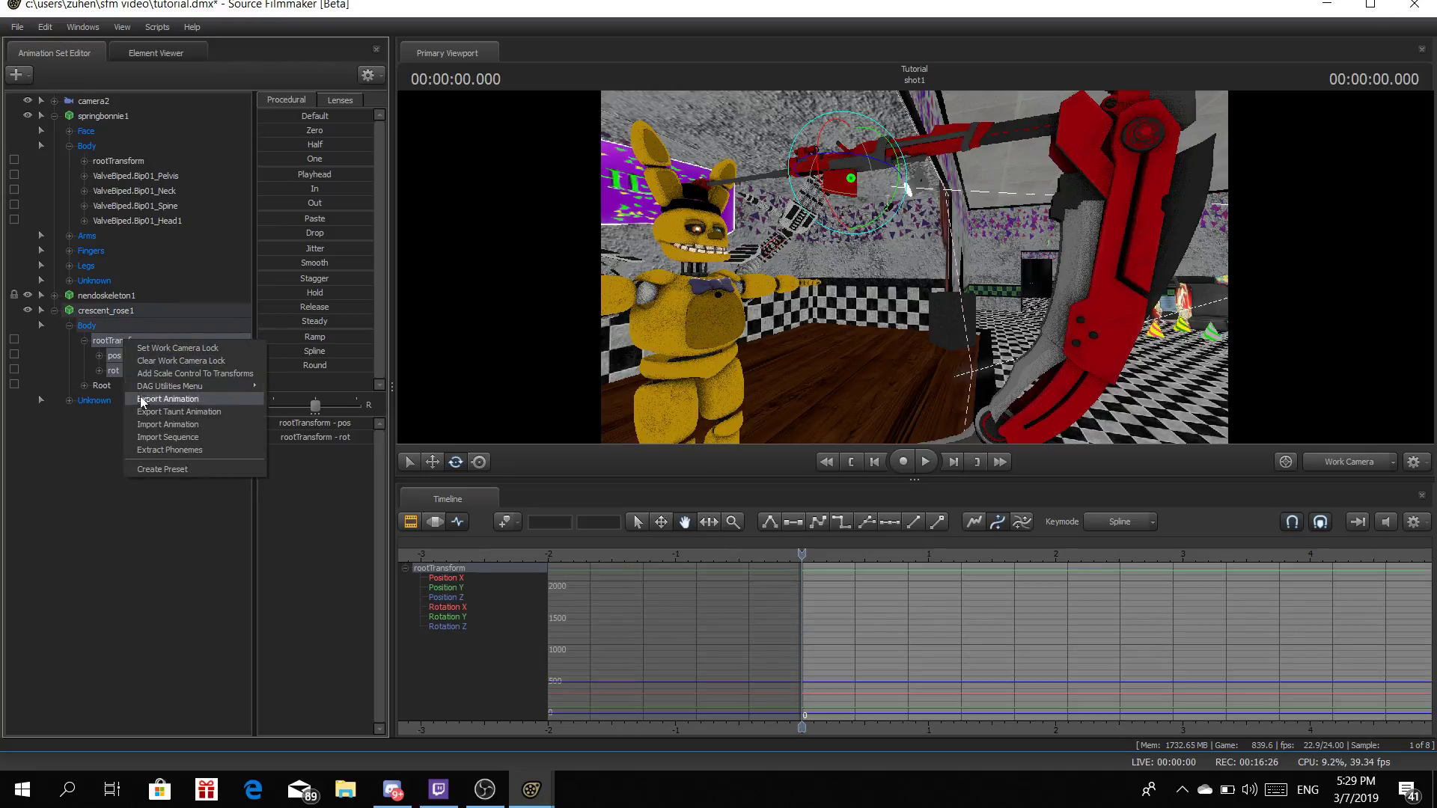
left_click(174, 373)
left_click(141, 399)
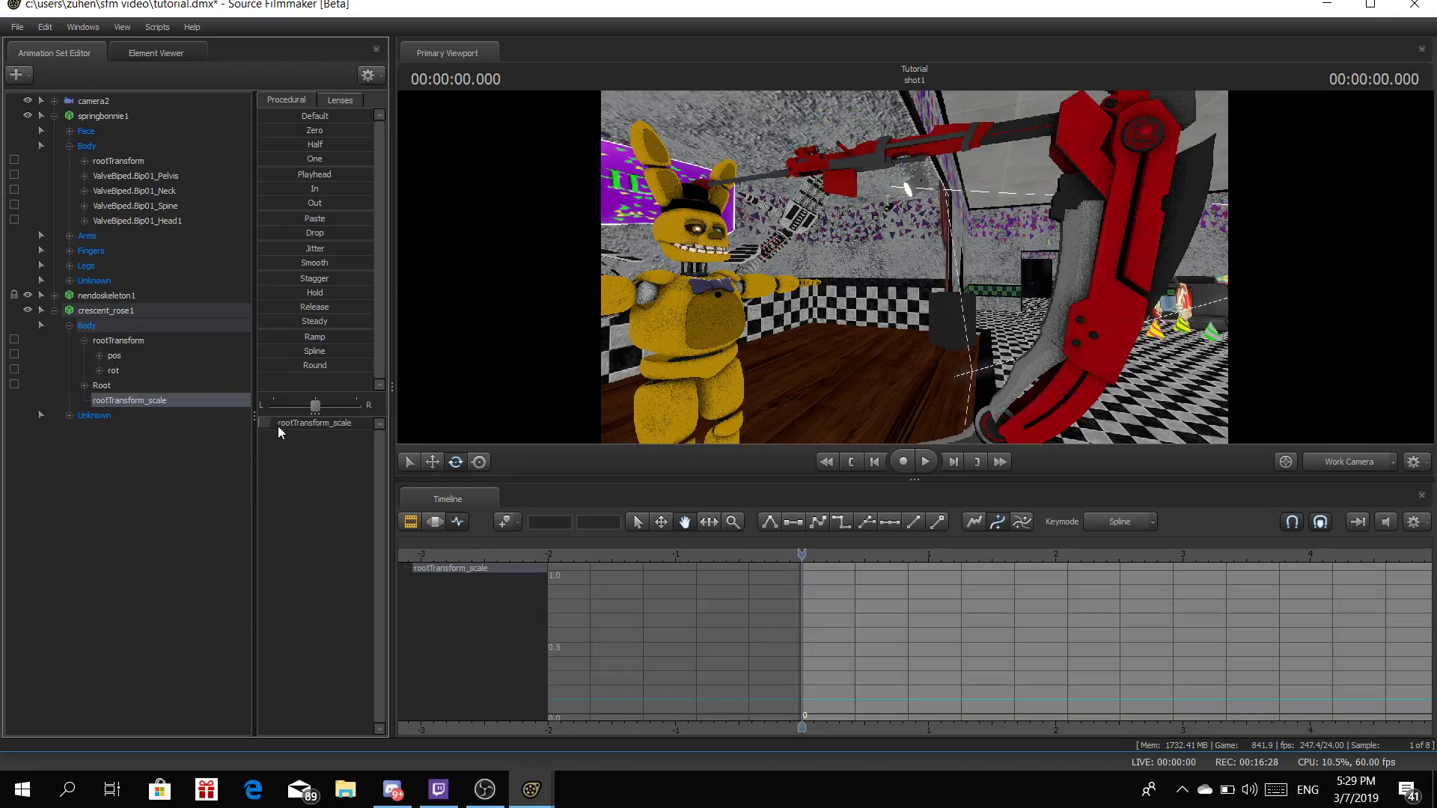
left_click_drag(299, 423, 298, 423)
left_click_drag(1272, 150, 1320, 130)
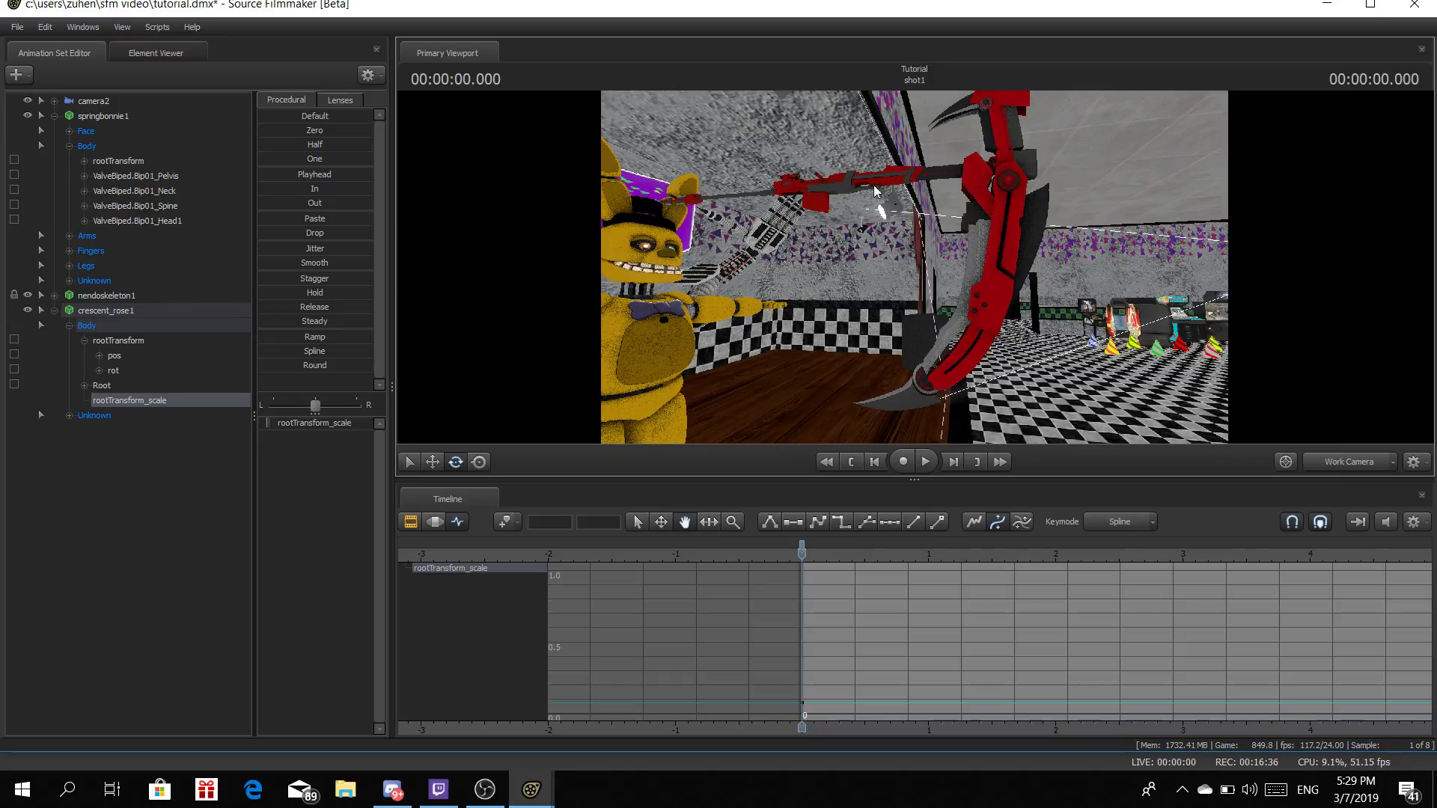
Move crescent_rose1's rootTransform so the scythe's handle sits at Springbonnie's left hand
left_click(123, 341)
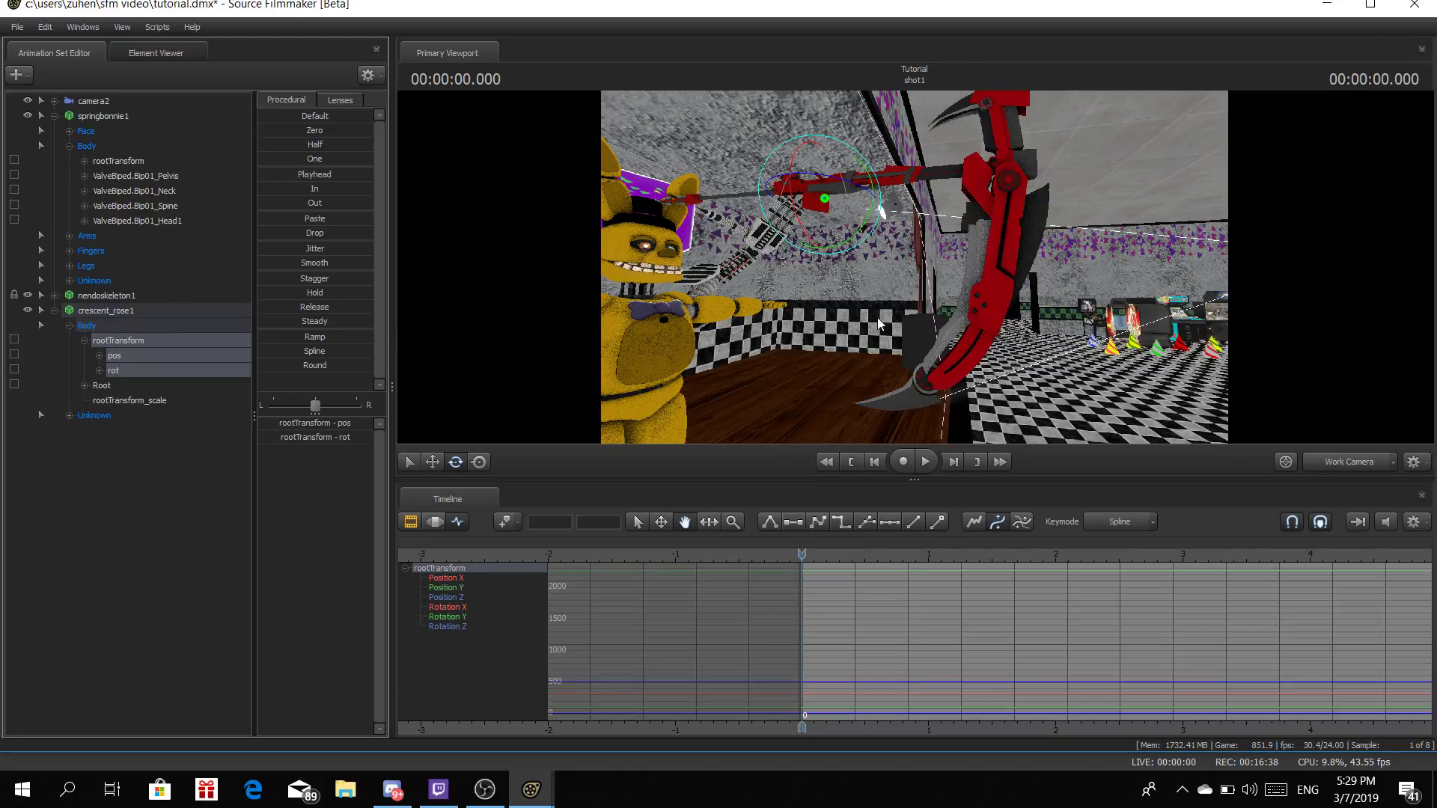
left_click(434, 462)
left_click_drag(965, 238, 846, 213)
key("d")
left_click_drag(914, 267, 980, 315)
key("s")
key("w")
key("a")
key("w")
left_click_drag(1007, 222, 1264, 232)
key("w")
key("a")
left_click_drag(913, 408, 998, 277)
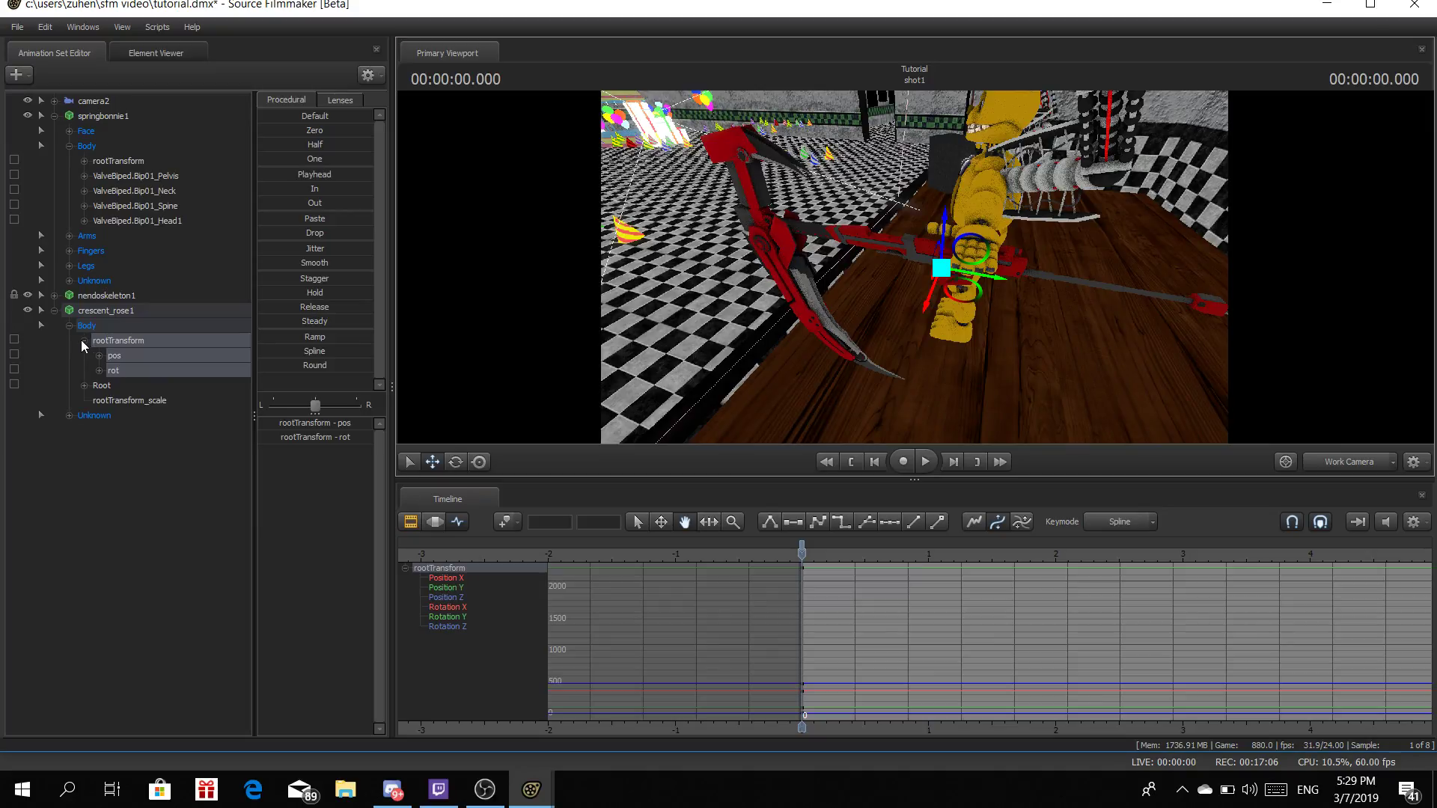
Rotate the scythe's rootTransform so the blade points forward and lies level, and reposition the handle at Springbonnie's left hand
left_click(456, 462)
left_click_drag(928, 284, 954, 192)
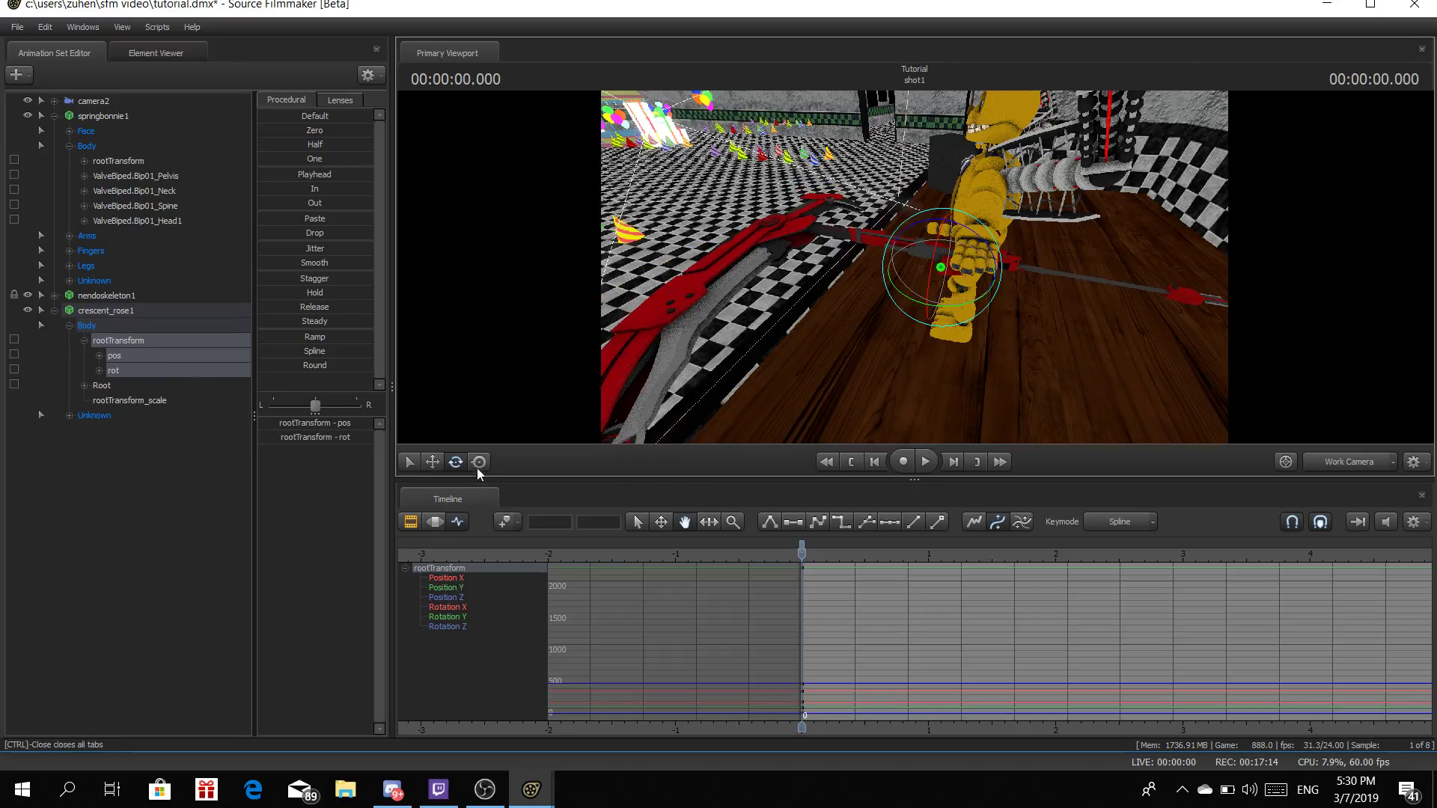
left_click(426, 456)
left_click_drag(1063, 299, 801, 273)
left_click_drag(824, 344, 911, 262)
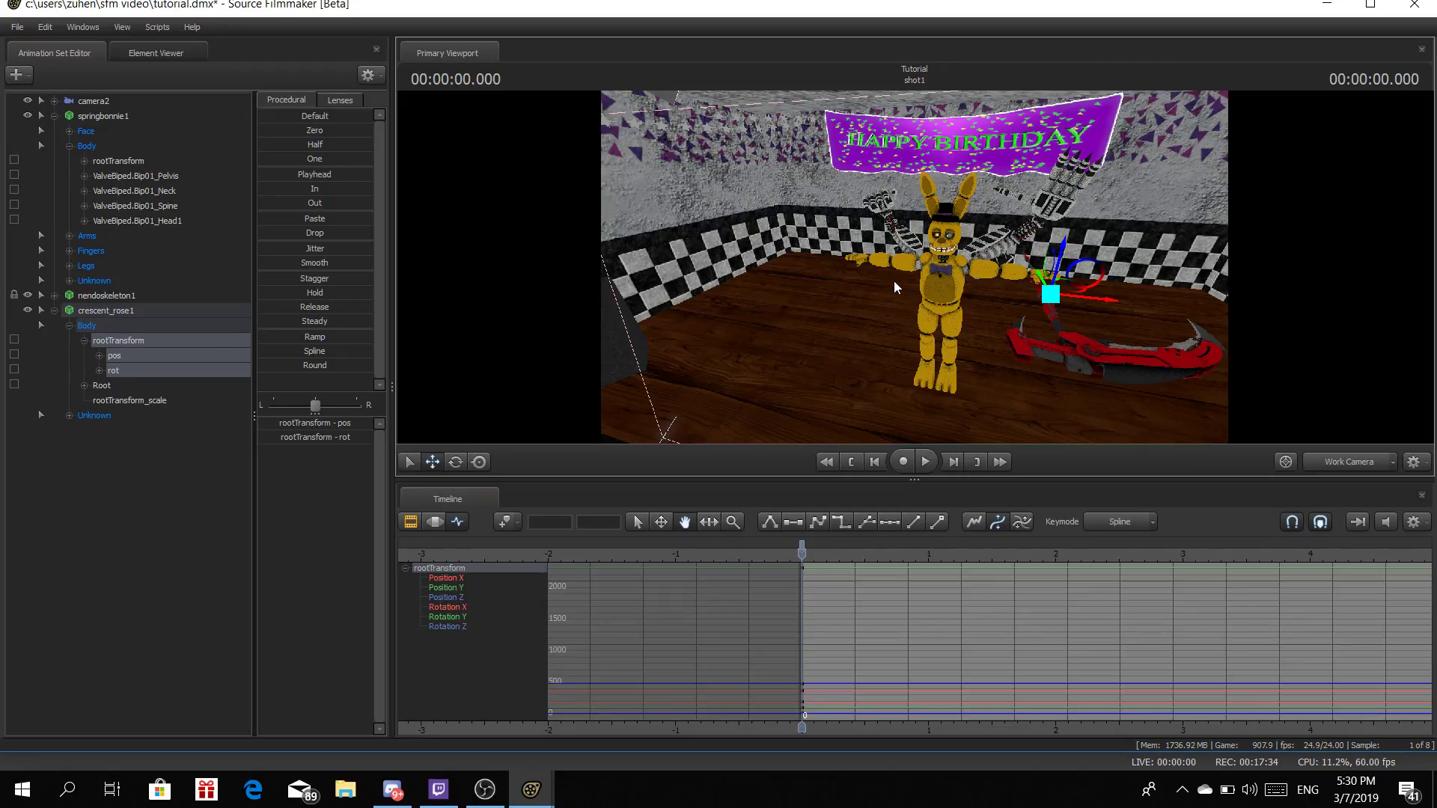
Rotate springbonnie1's LeftFingers group so the fingers curl around the scythe's handle
left_click(53, 311)
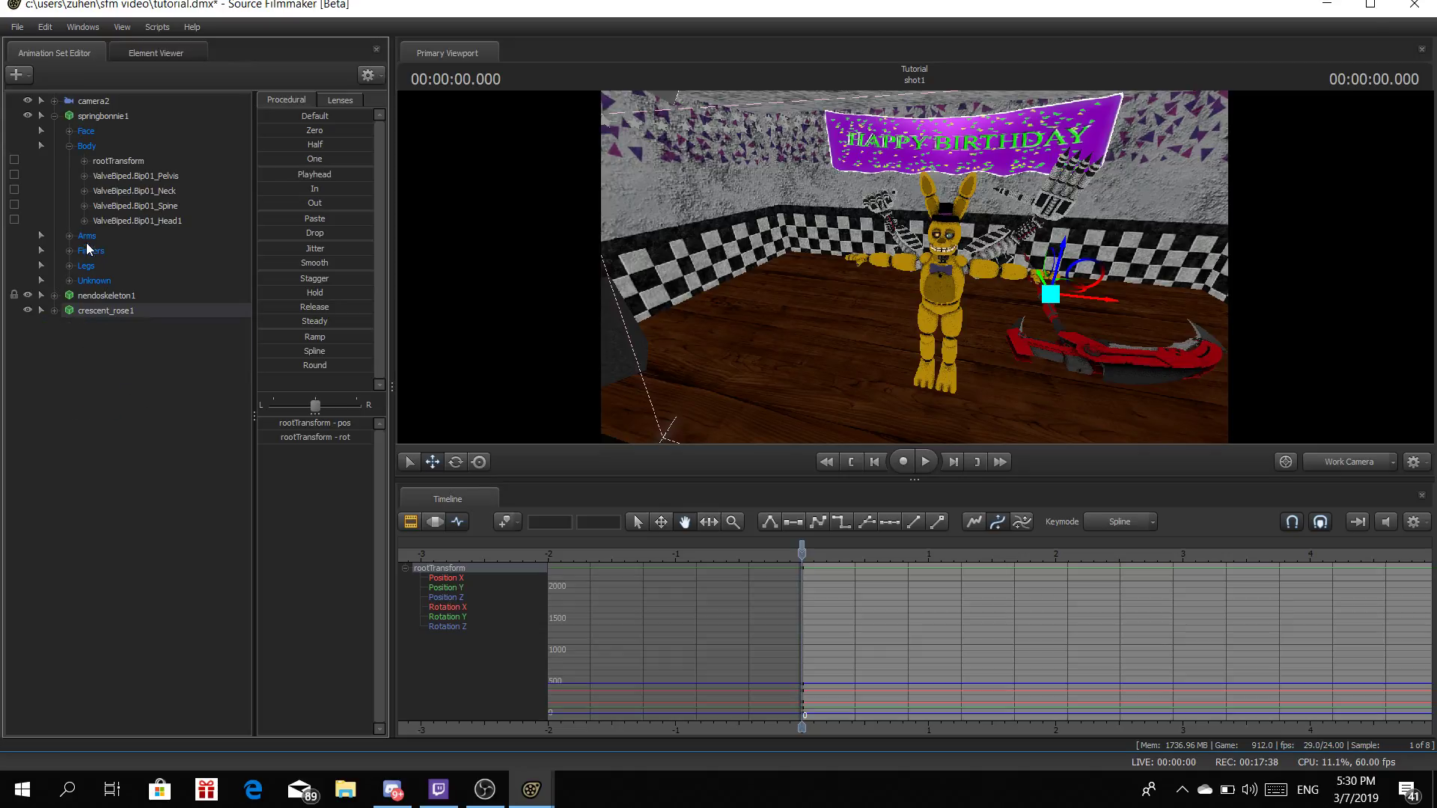
left_click(68, 251)
left_click(128, 268)
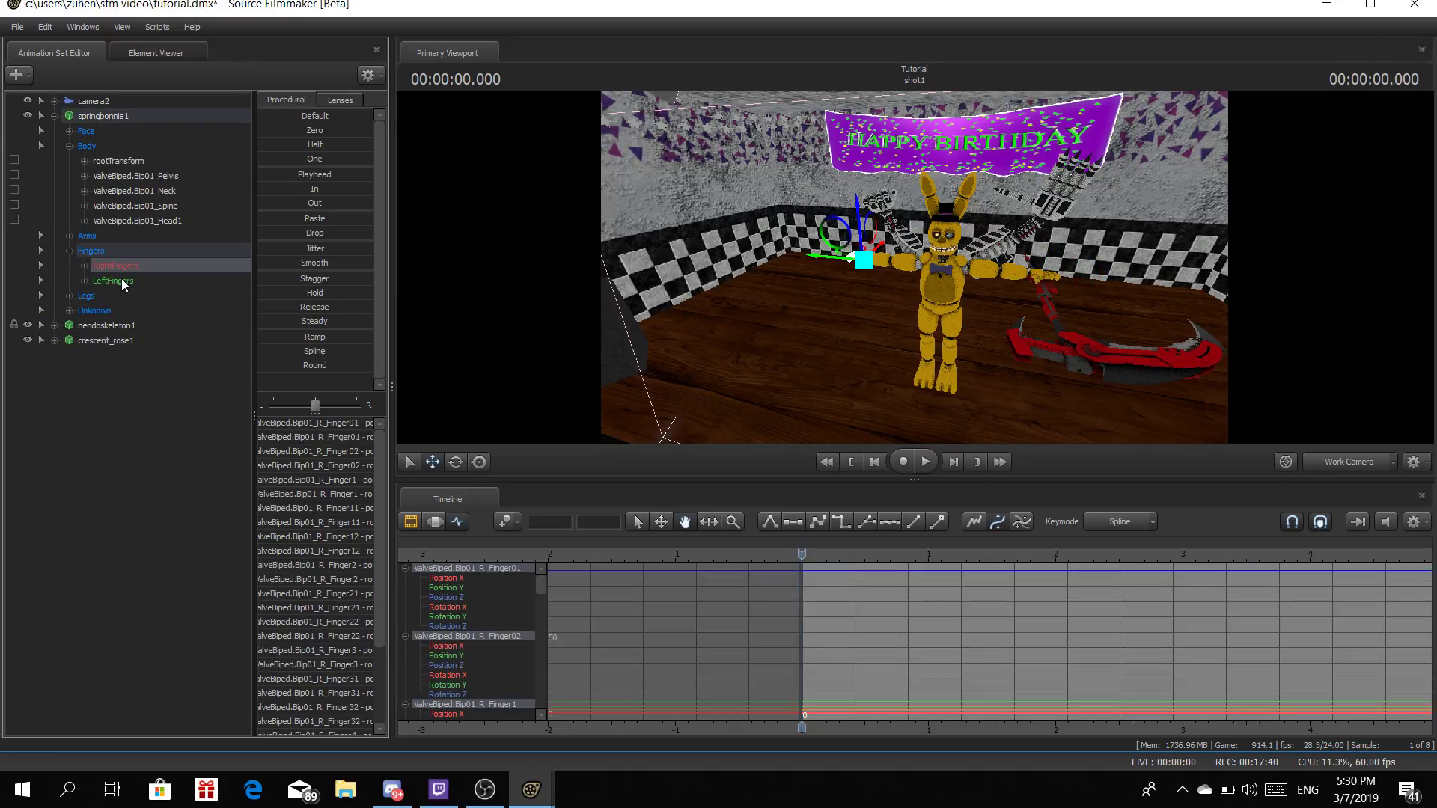
left_click(119, 280)
left_click(458, 462)
left_click_drag(857, 340, 948, 353)
key("a")
key("w")
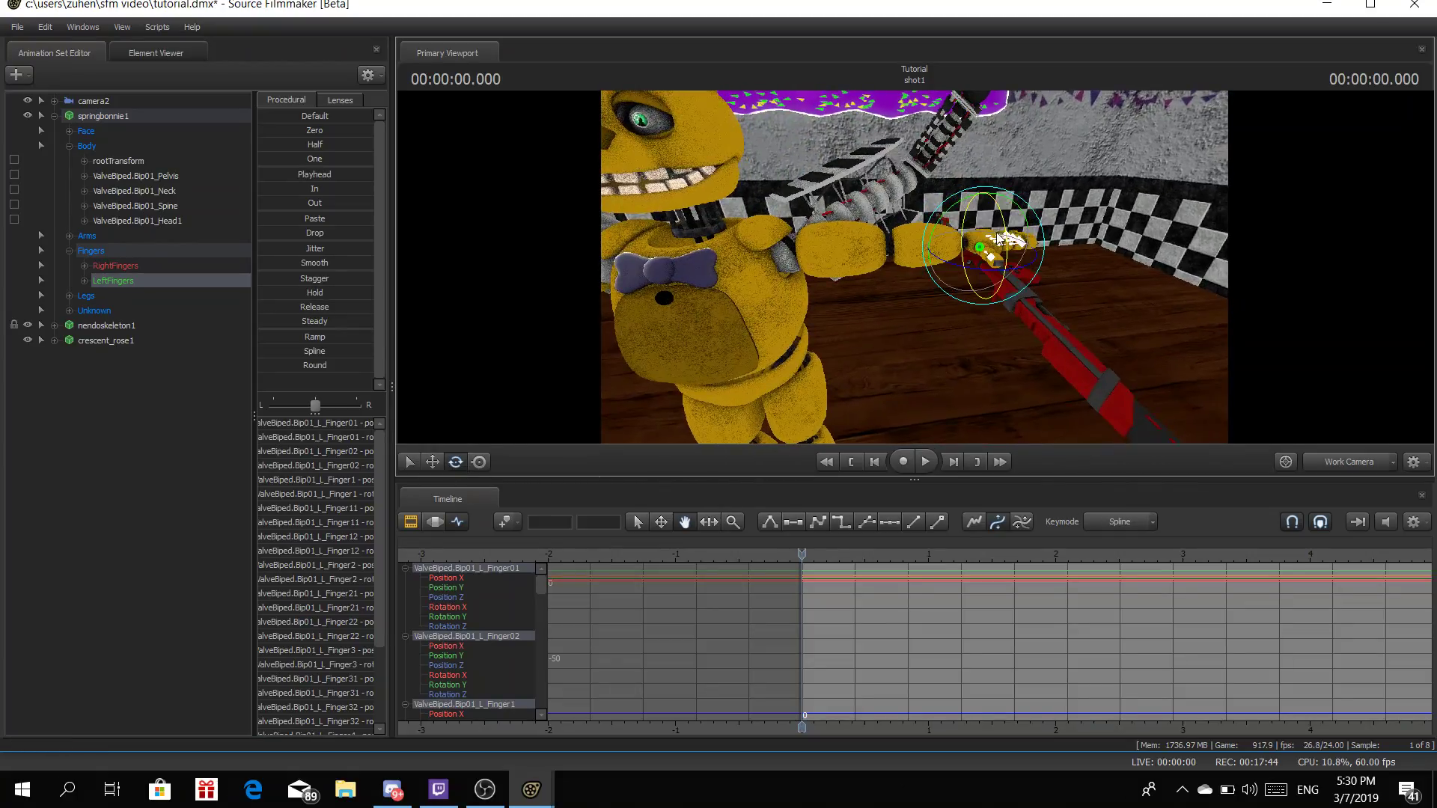
left_click_drag(1001, 240, 1011, 325)
key("w")
key("s")
left_click_drag(886, 280, 886, 280)
key("s")
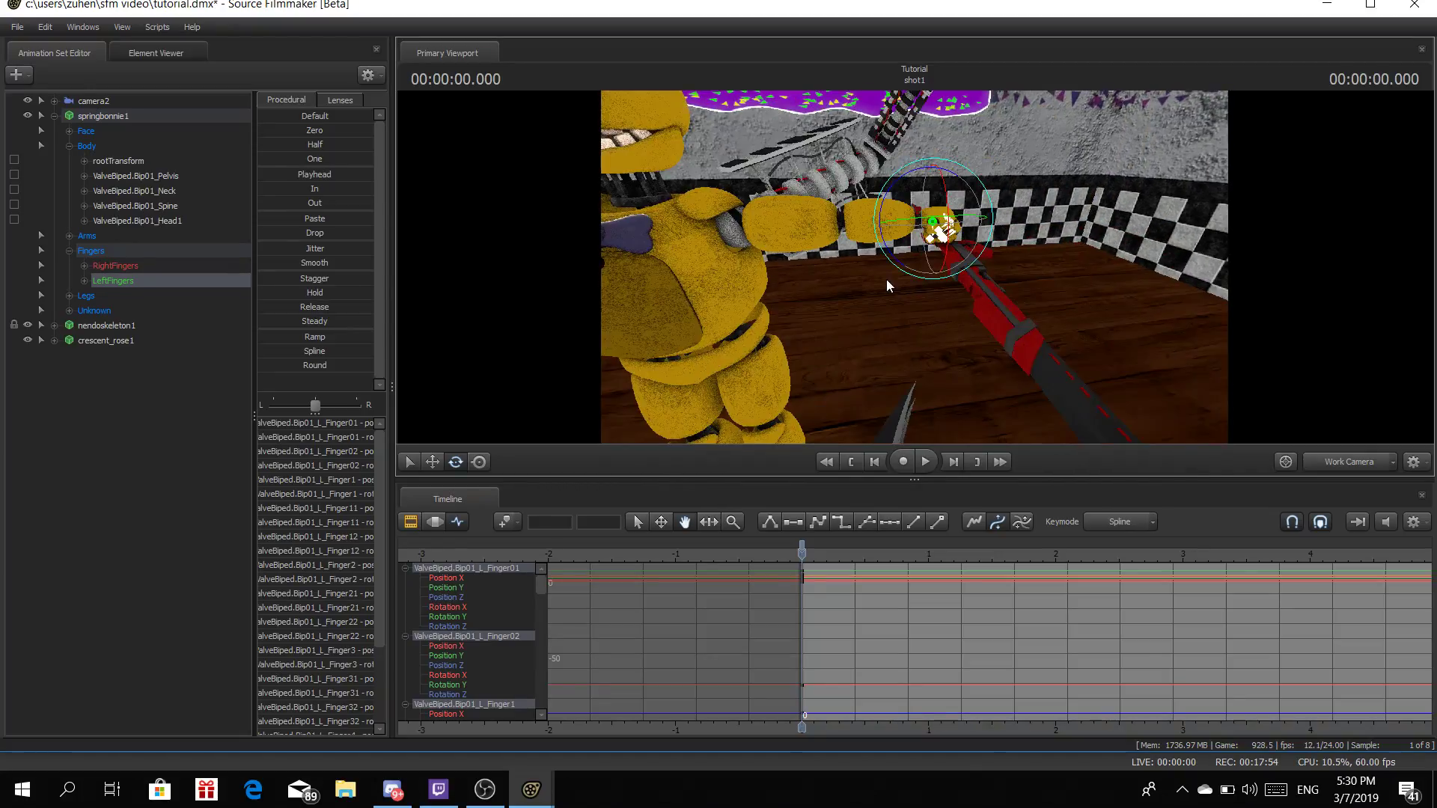
Shift crescent_rose1's rootTransform slightly to refine the scythe's fit in Springbonnie's closed left hand
left_click(69, 250)
left_click(55, 296)
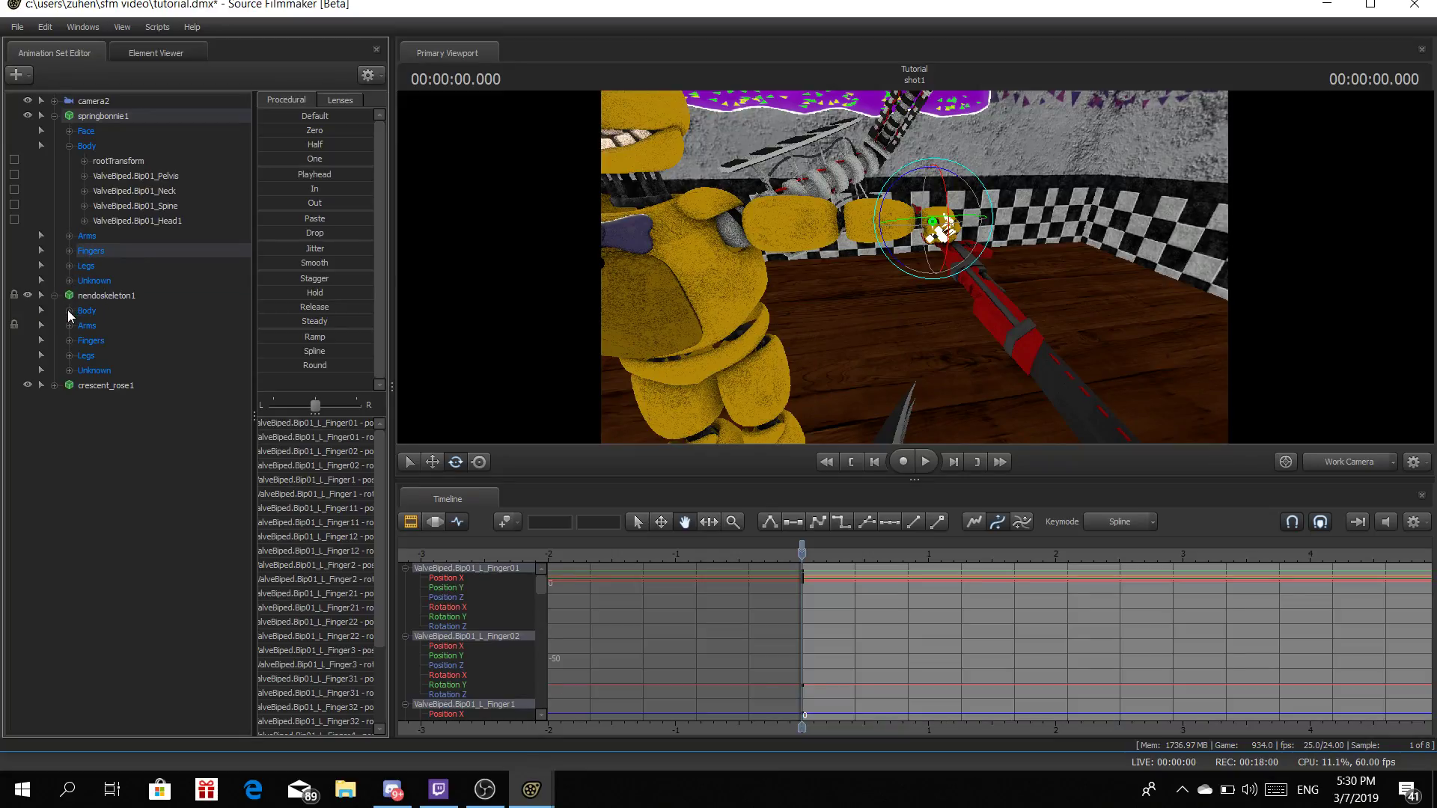
left_click(56, 295)
left_click(56, 311)
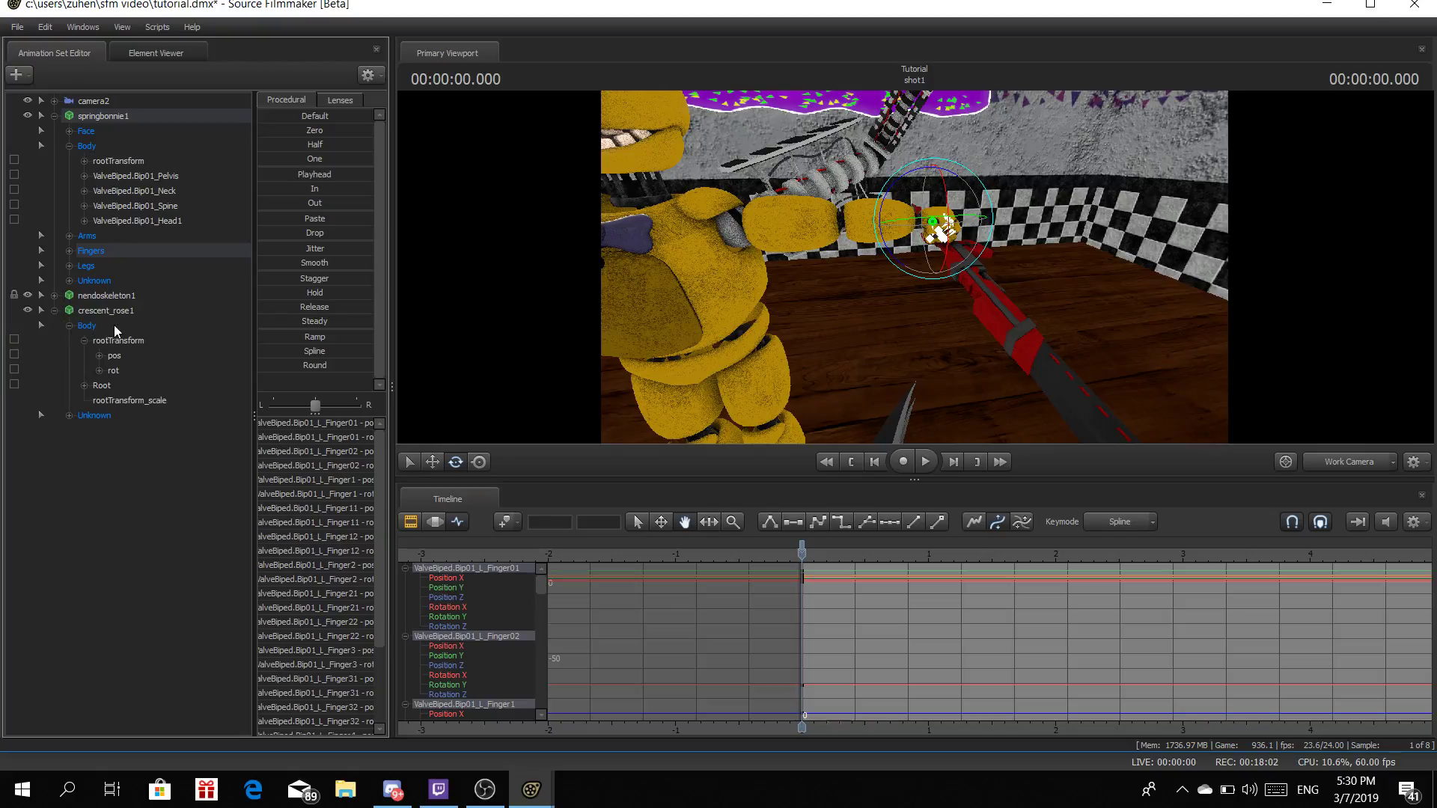
left_click(114, 325)
left_click(433, 461)
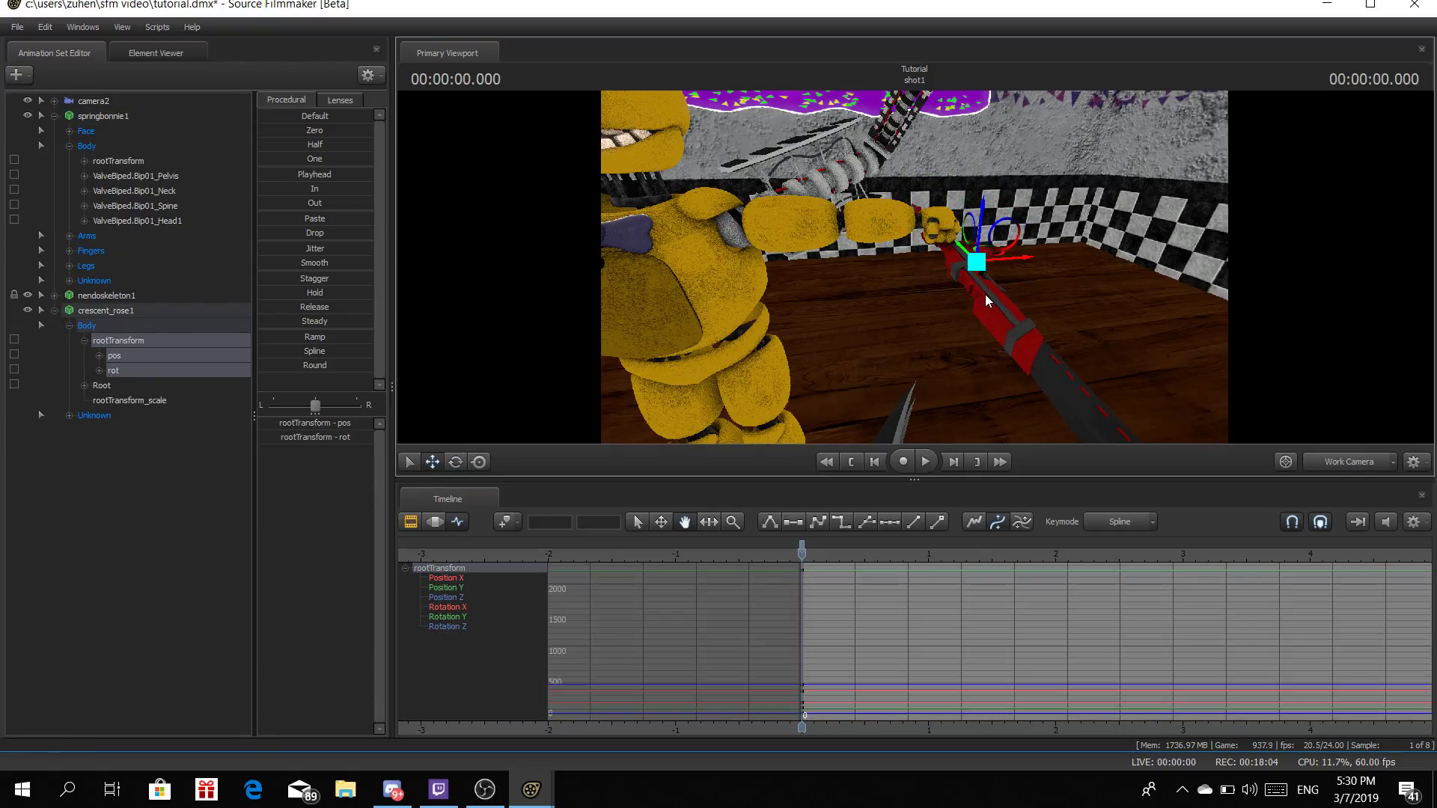
left_click_drag(1002, 261, 1044, 271)
mouse_move(912, 263)
left_mouse_down()
mouse_move(890, 256)
mouse_move(949, 280)
mouse_move(927, 246)
left_mouse_up()
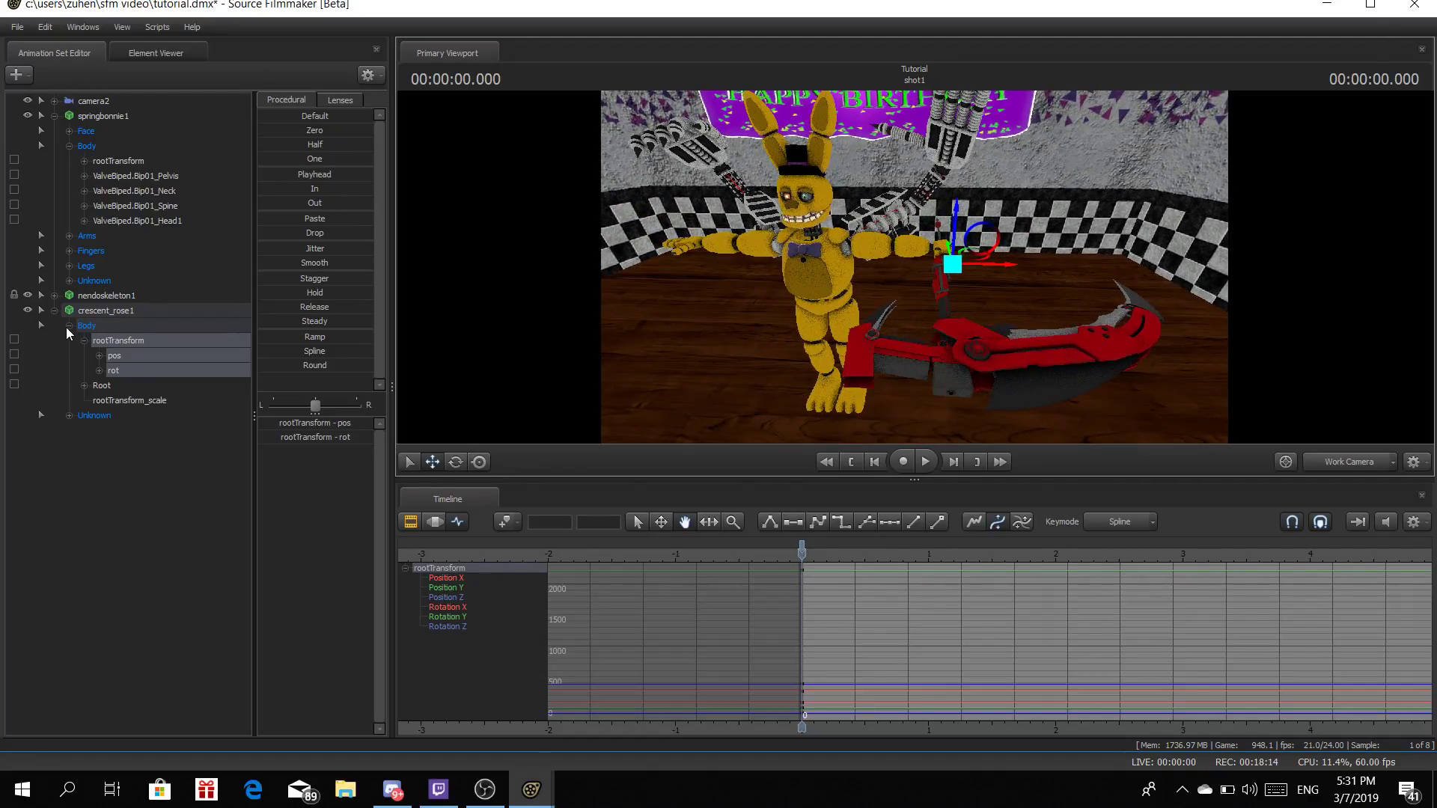
Lock crescent_rose1's rootTransform to springbonnie1's ValveBiped.Bip01_L_UpperArm, L_Forearm and L_Hand so the scythe follows the left arm
left_click(84, 341)
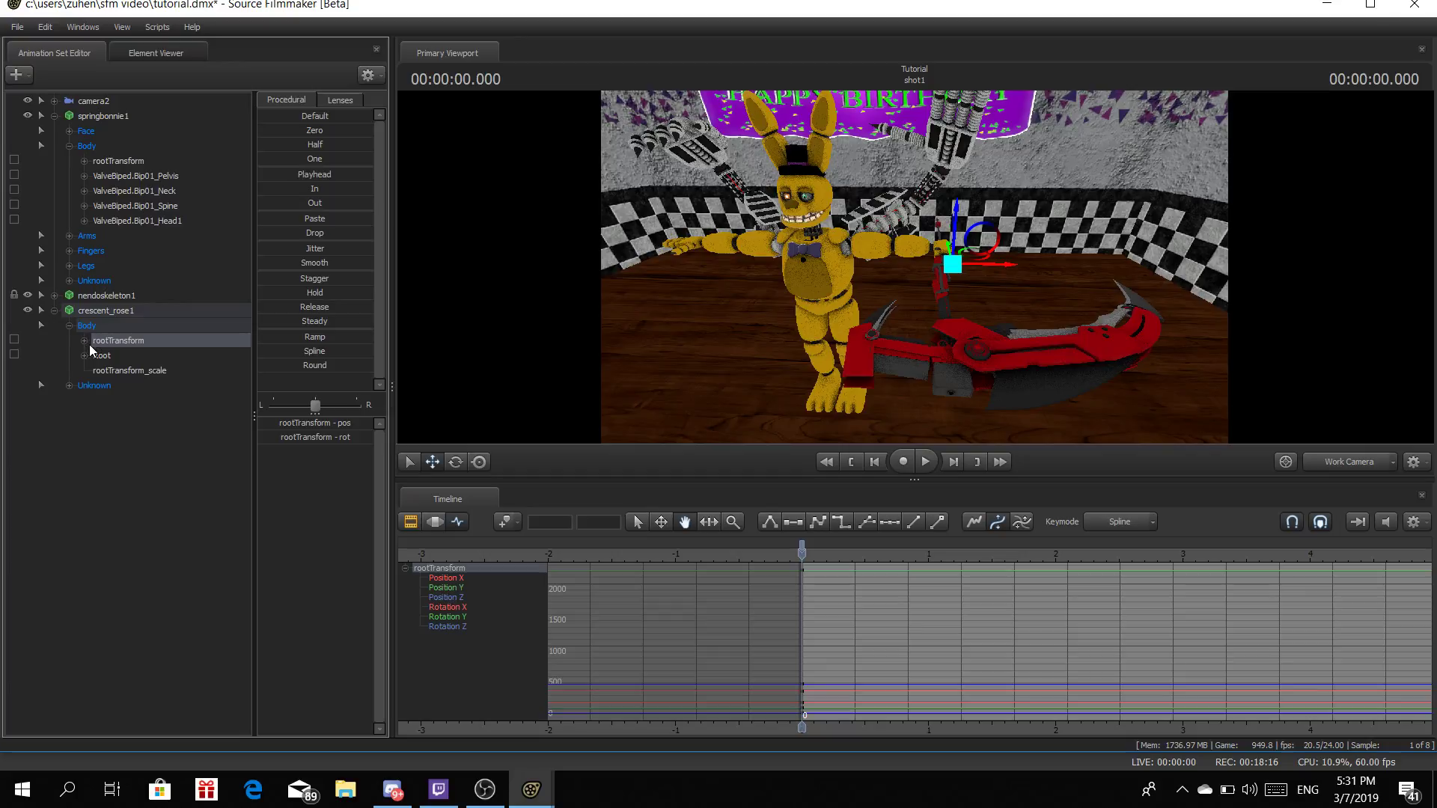
left_click(95, 281)
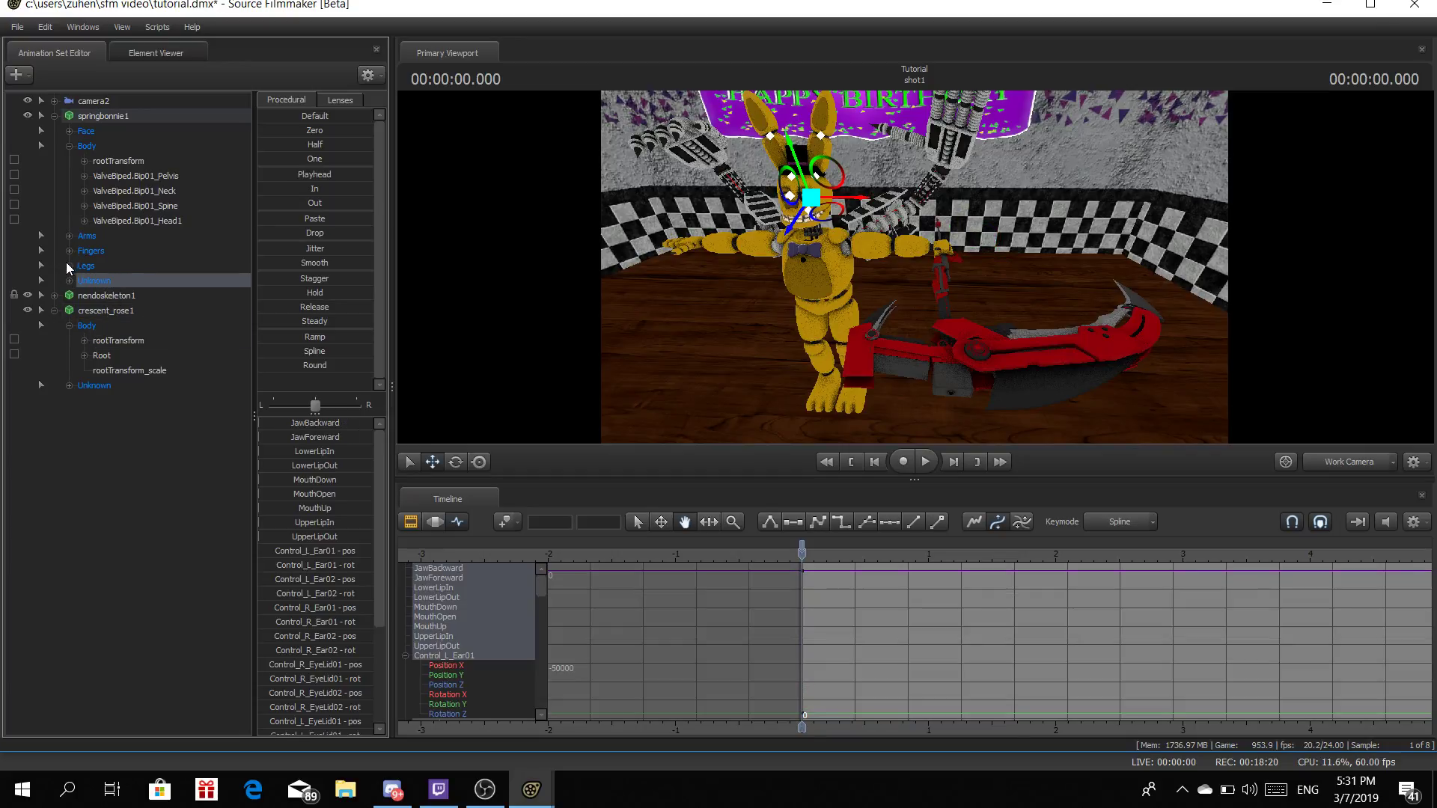
left_click(65, 235)
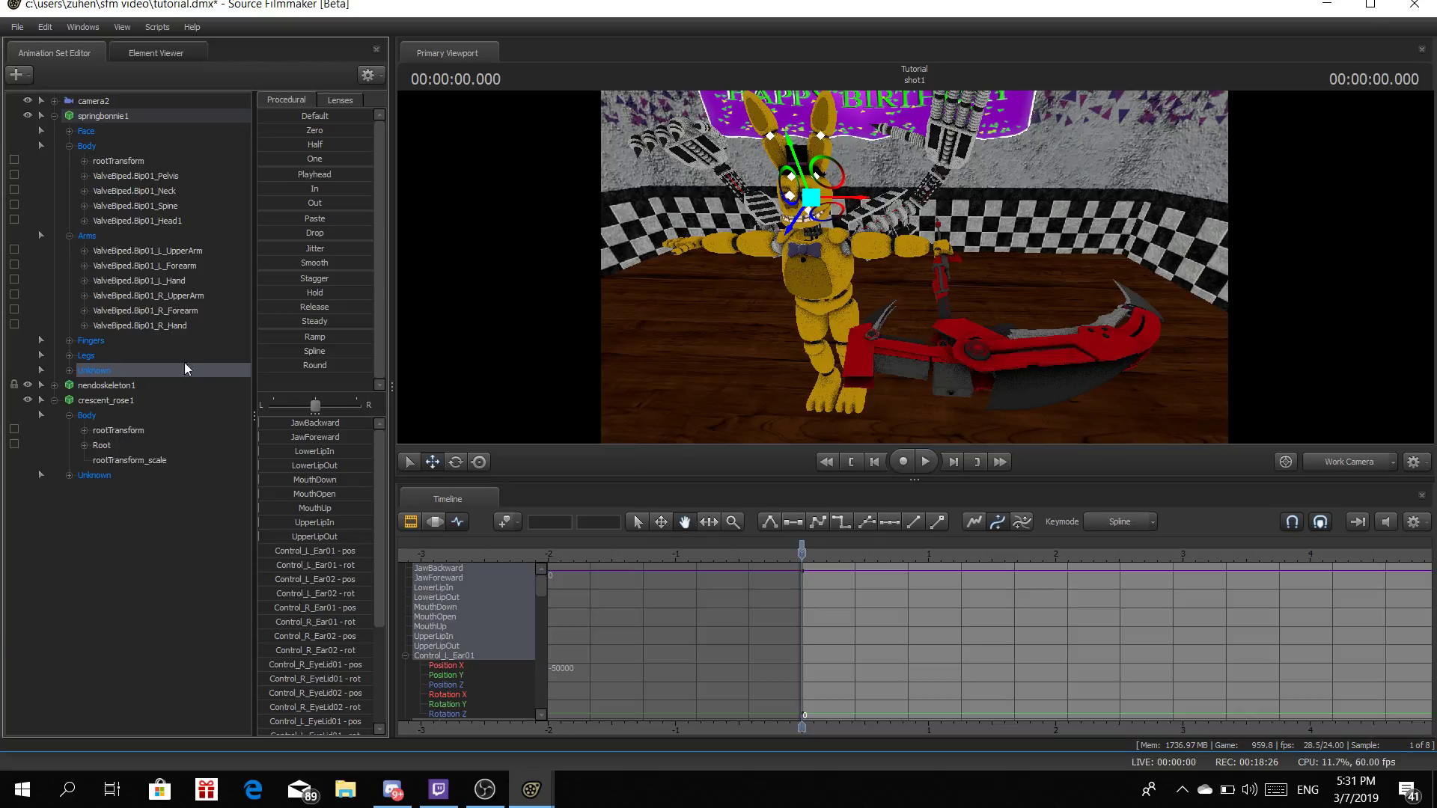
left_click(173, 253)
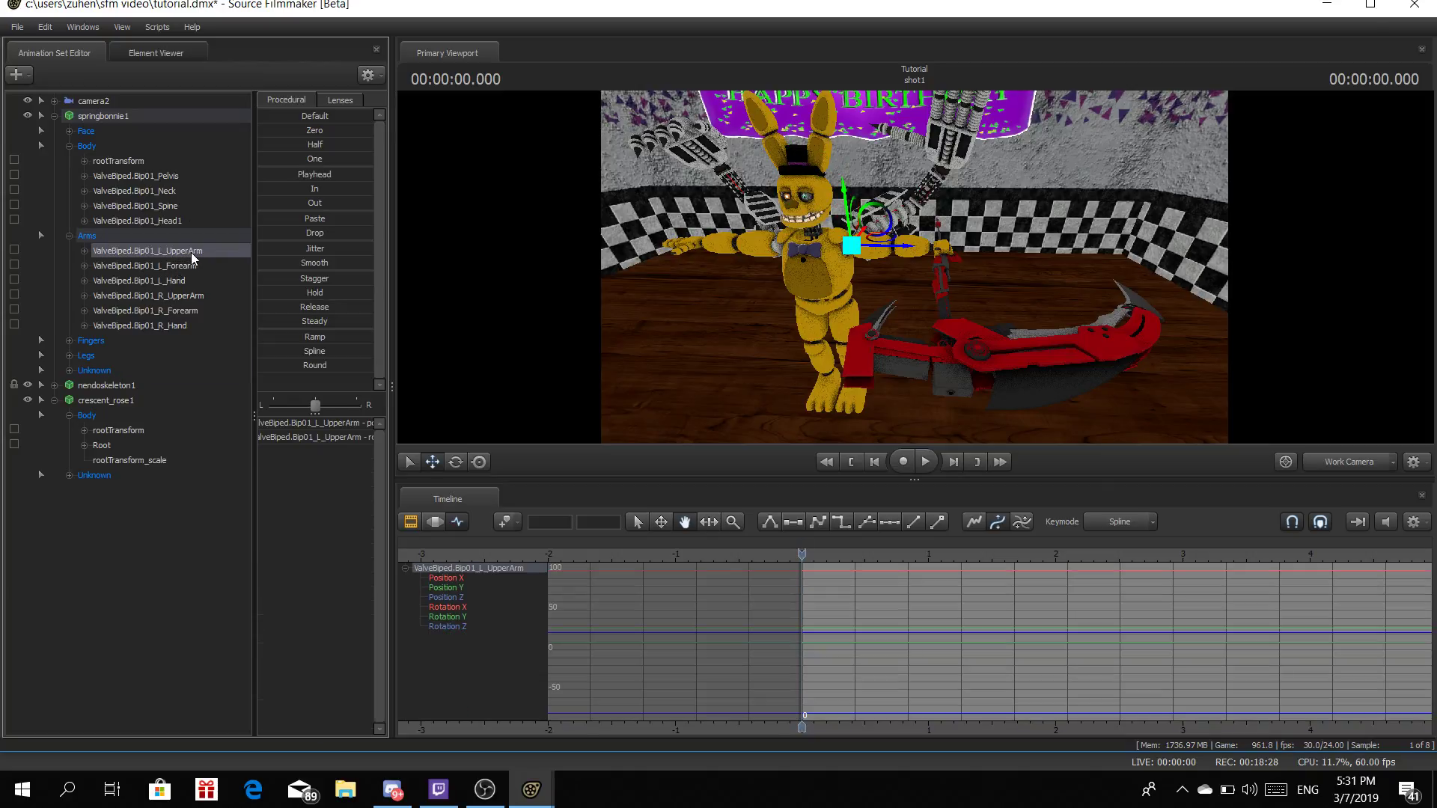
left_click(455, 461)
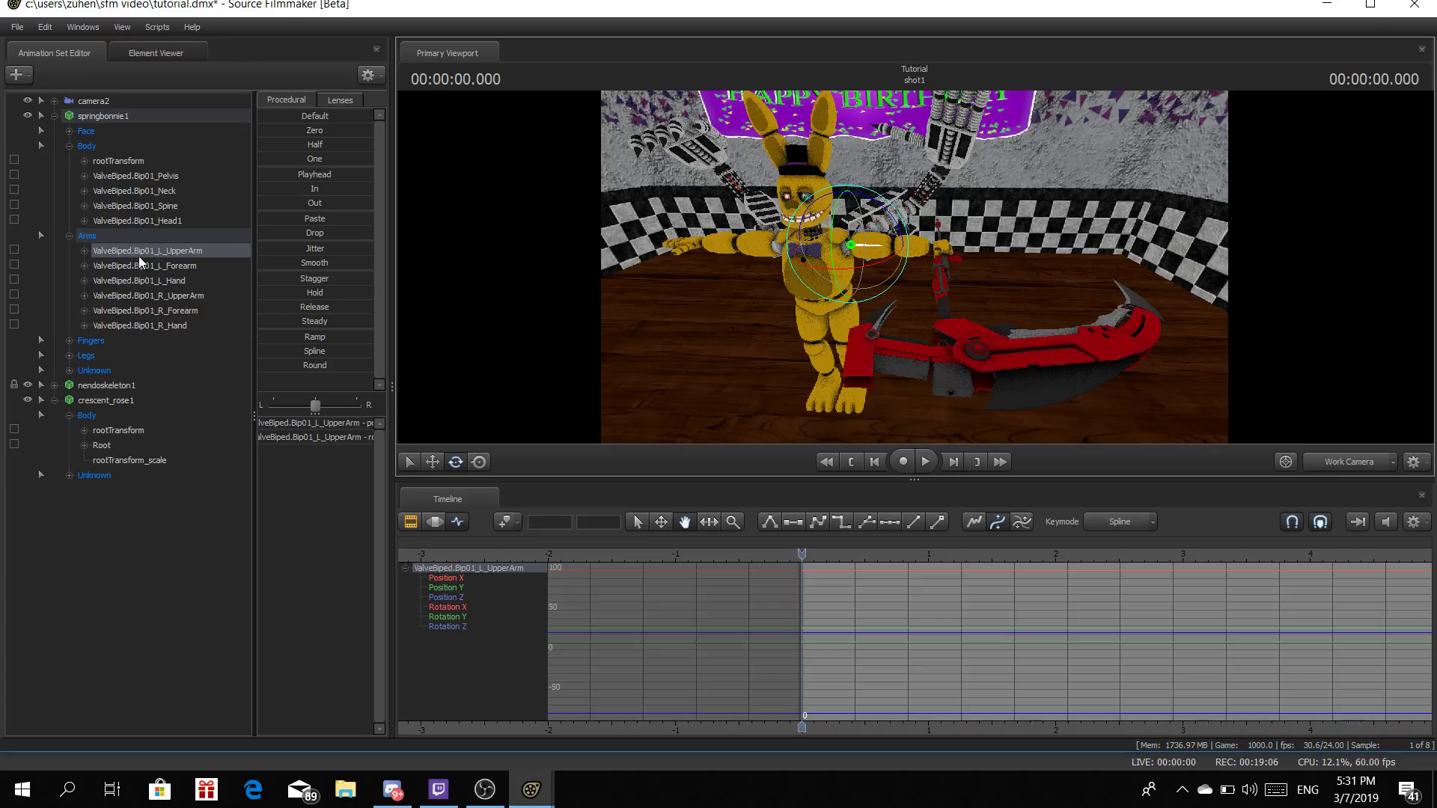
left_click_drag(169, 250, 138, 431)
left_click(184, 263)
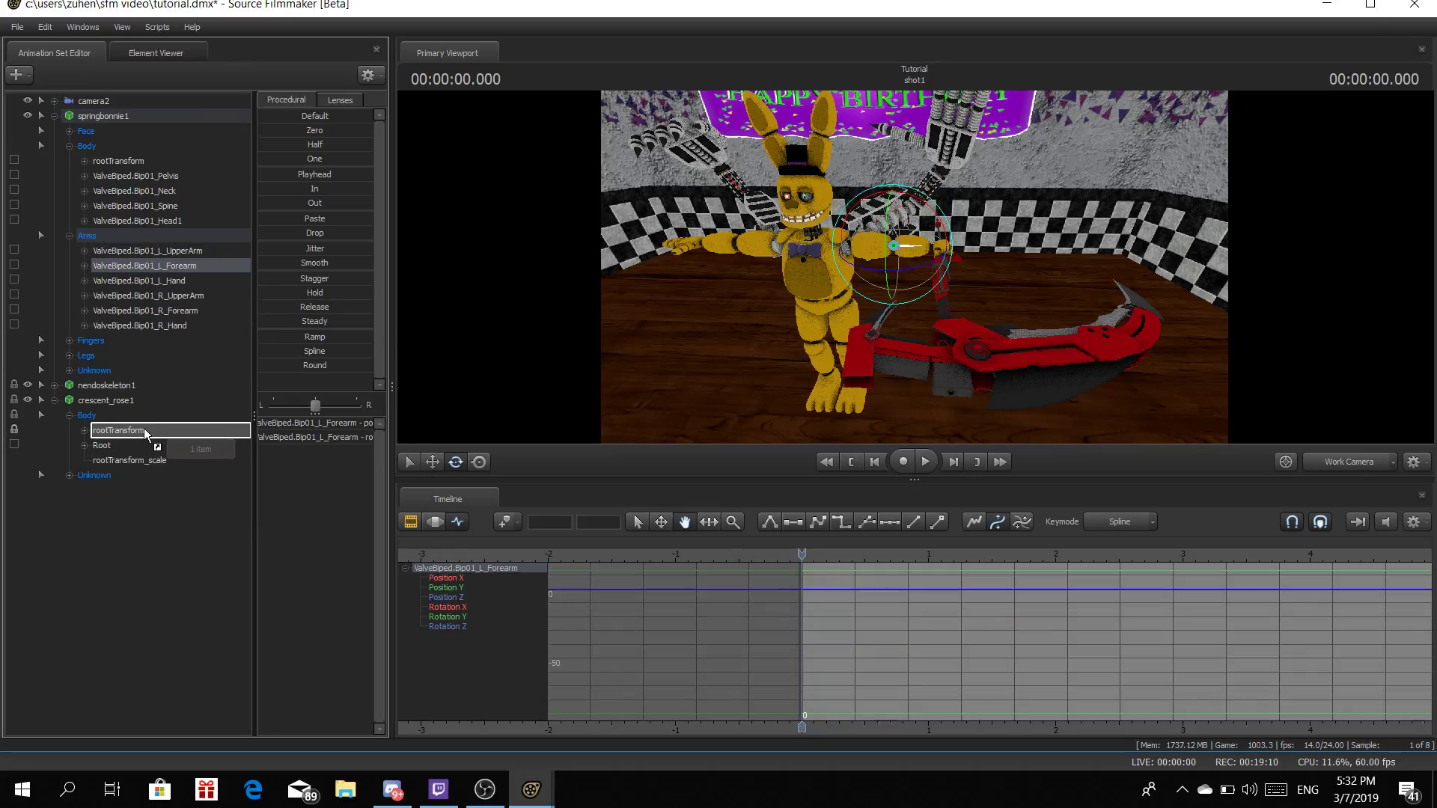
left_click(181, 280)
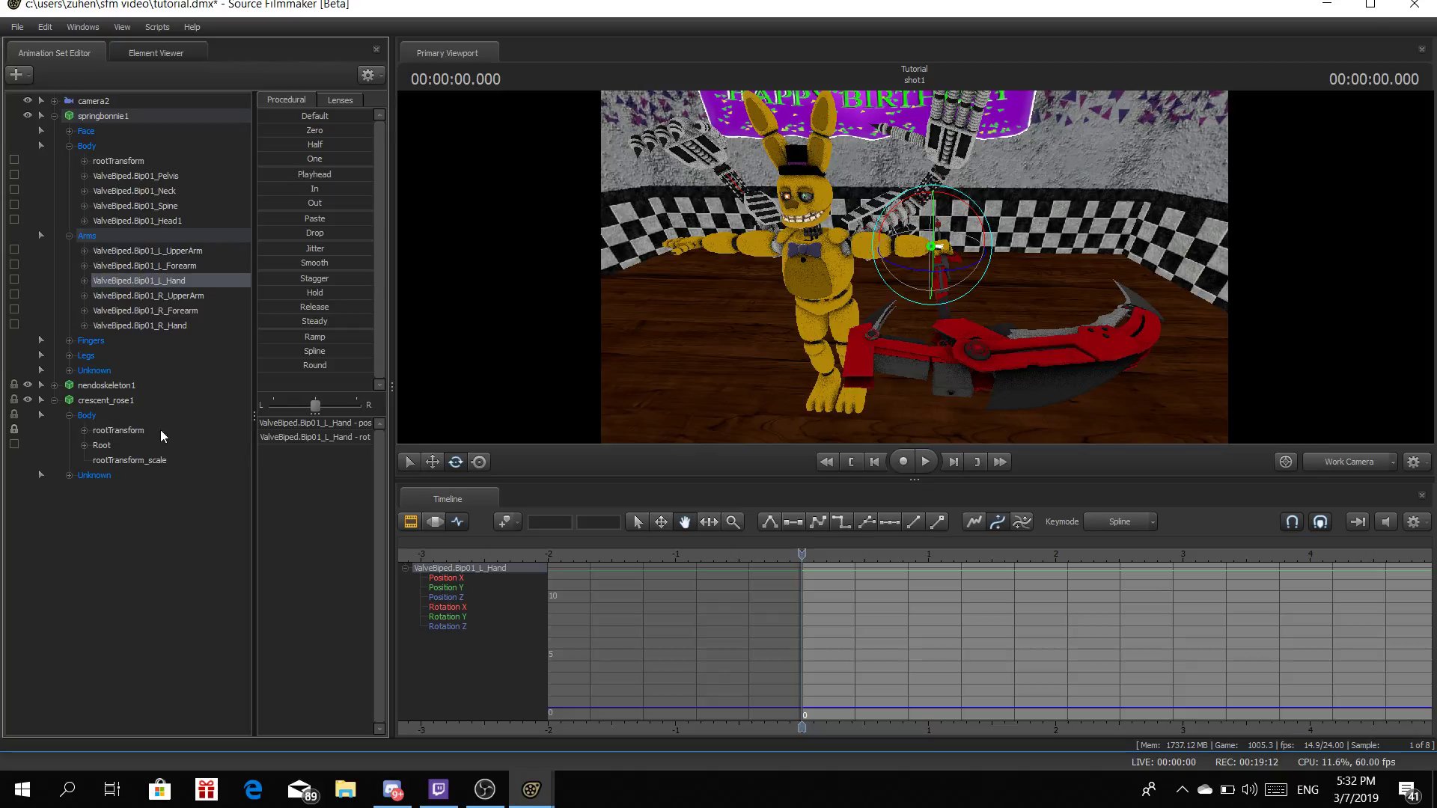
Rotate ValveBiped.Bip01_L_UpperArm to lower Springbonnie's left arm with the locked scythe, and select the L_Forearm and L_Hand controls
left_click(173, 250)
left_click_drag(902, 238, 974, 235)
left_click(221, 262)
left_click(179, 279)
left_click_drag(1154, 344, 1115, 303)
Examine Springbonnie, the attached endoskeleton arms and the scythe in the left hand from several distances and angles
key("s")
left_click_drag(915, 268, 901, 258)
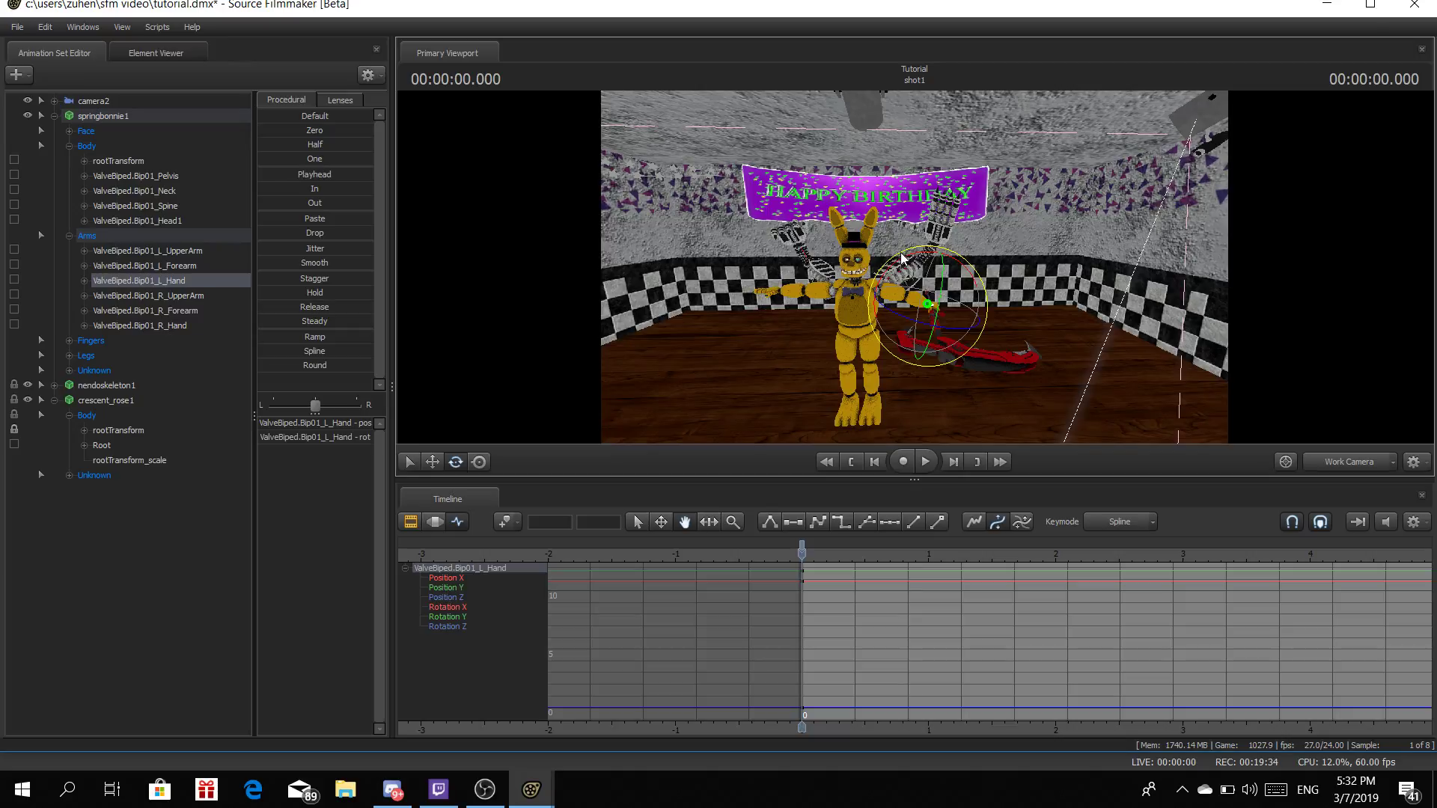
key("w")
mouse_move(951, 331)
left_mouse_down()
mouse_move(952, 300)
mouse_move(966, 303)
mouse_move(940, 305)
mouse_move(979, 315)
mouse_move(945, 314)
left_mouse_up()
key("w")
key("s")
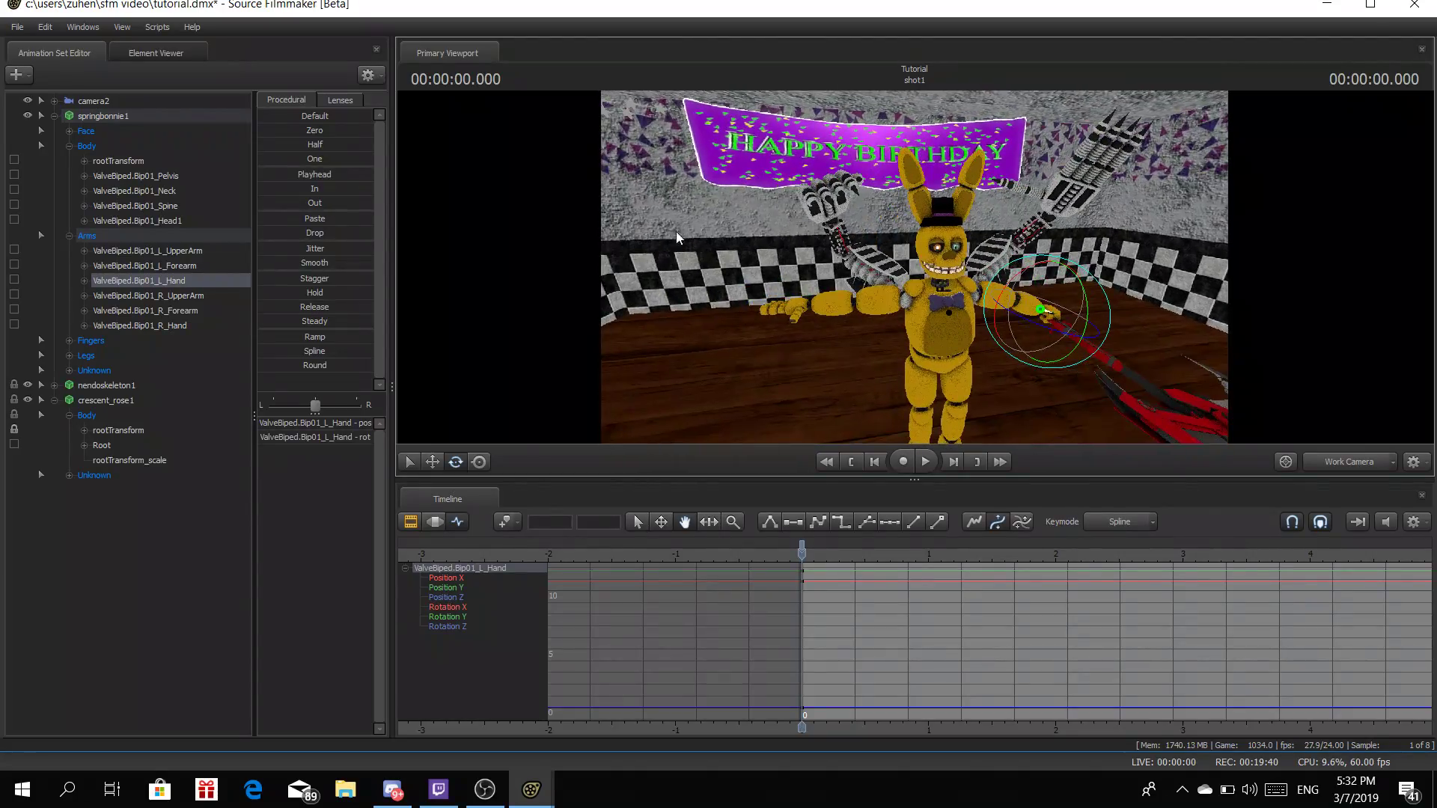
left_click_drag(1137, 181, 1141, 172)
key("a")
left_click_drag(916, 268, 921, 272)
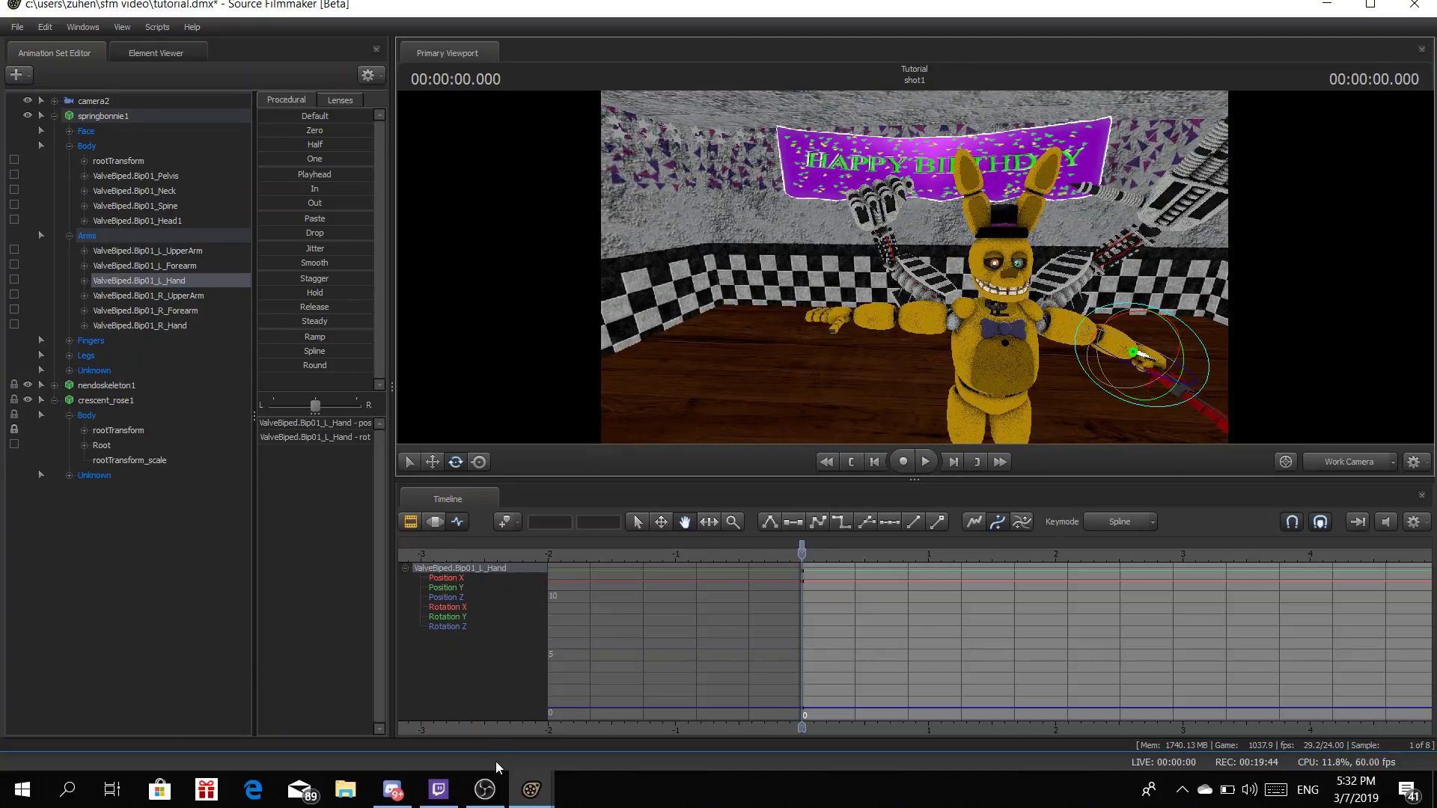
Switch to OBS and close its Settings window
left_click(482, 805)
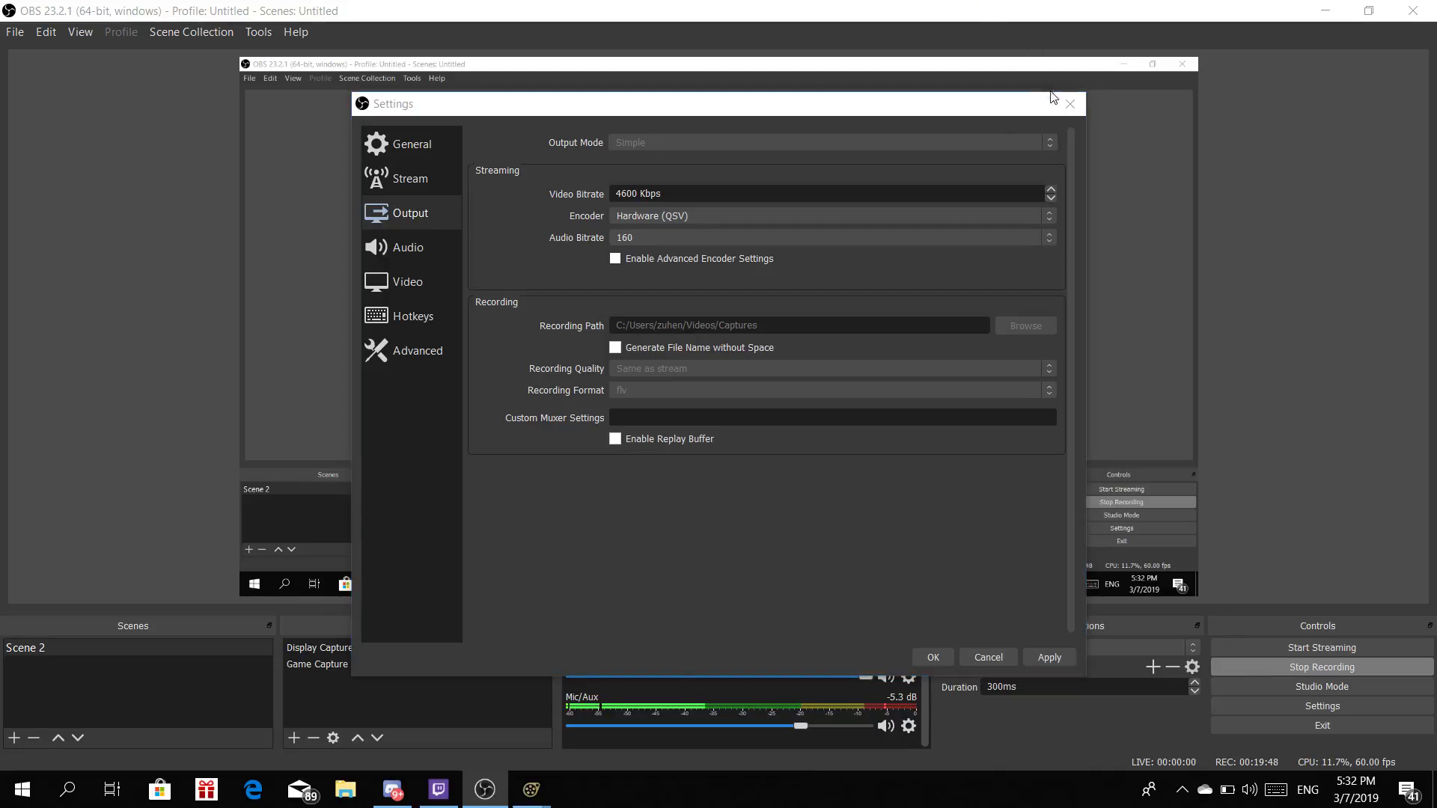
left_click(1070, 103)
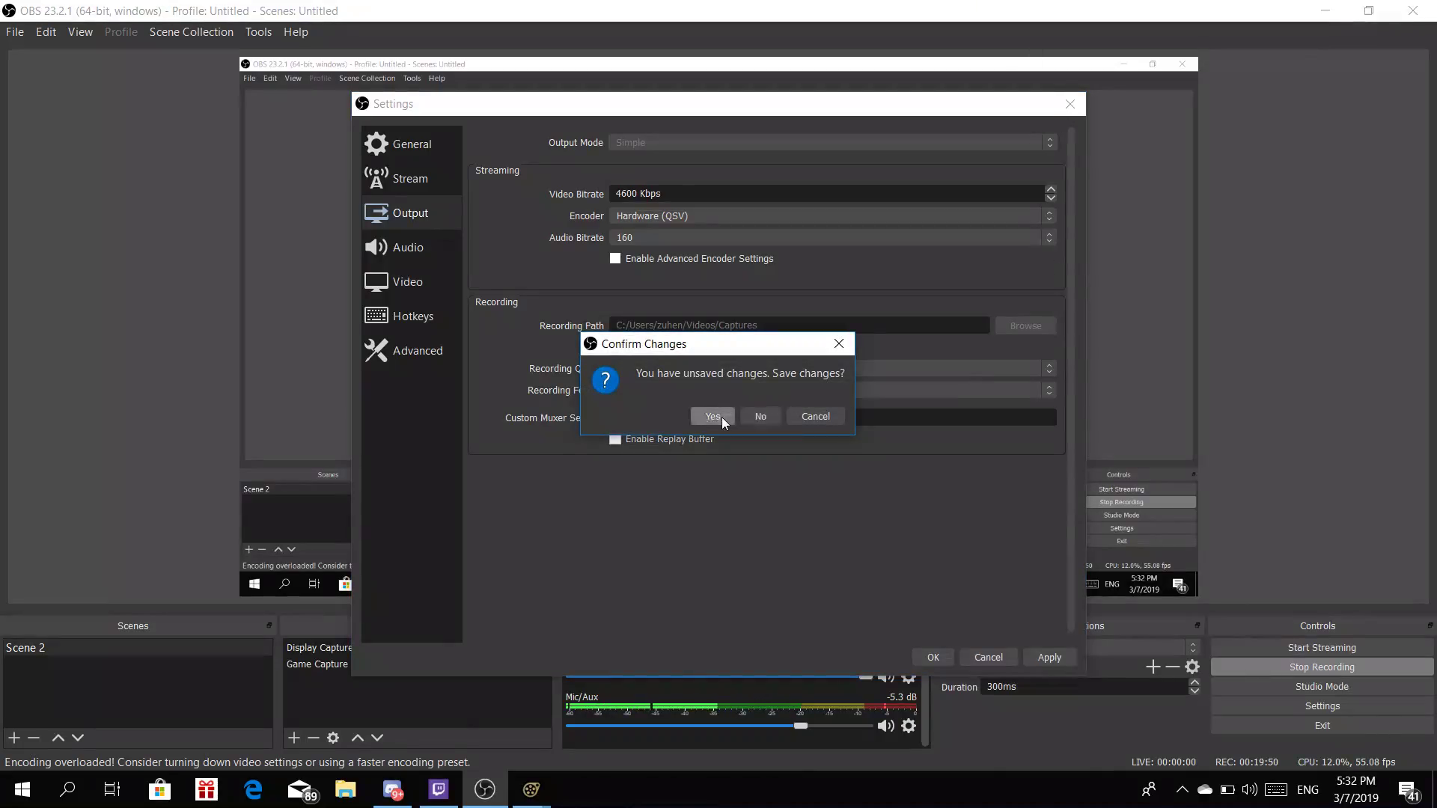